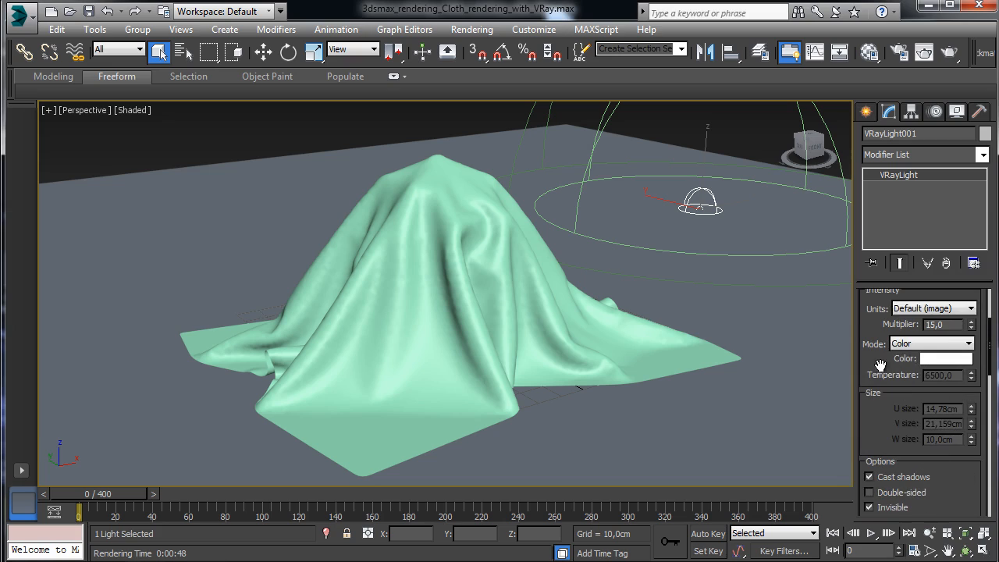
- Select the cloth and the ground in turn, then pick the dome light VRayLight001 from the scene's object list
click(158, 52)
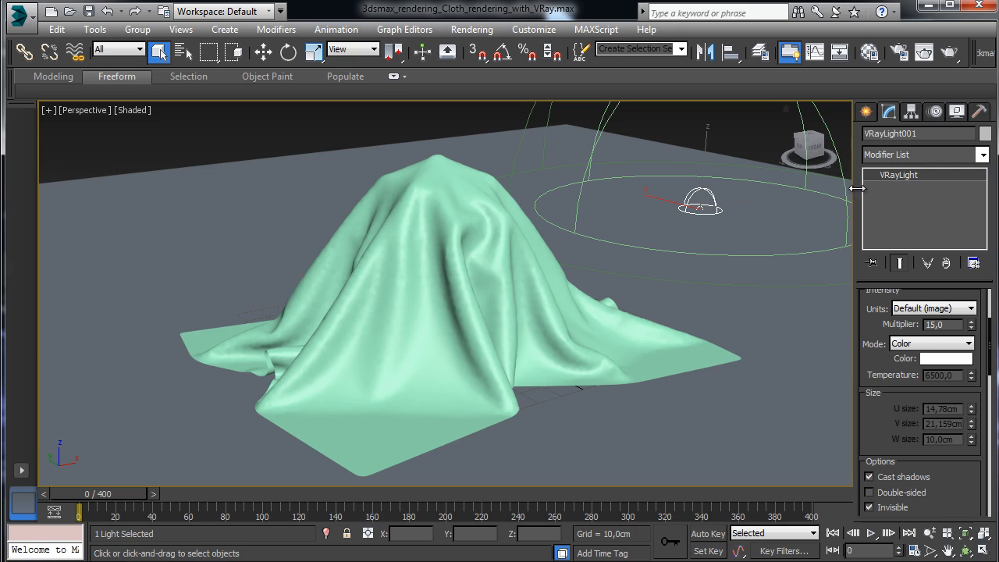
click(436, 193)
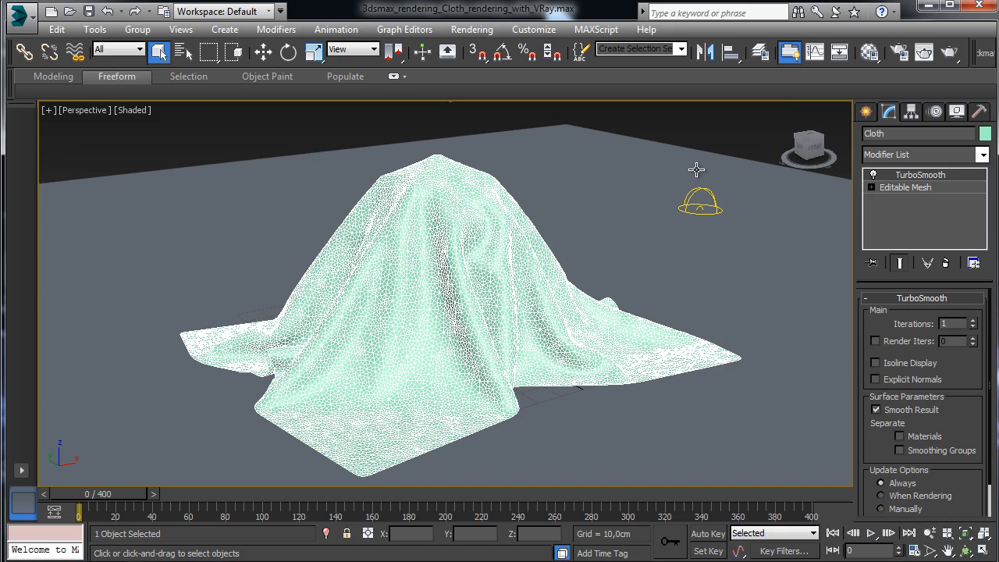
click(707, 192)
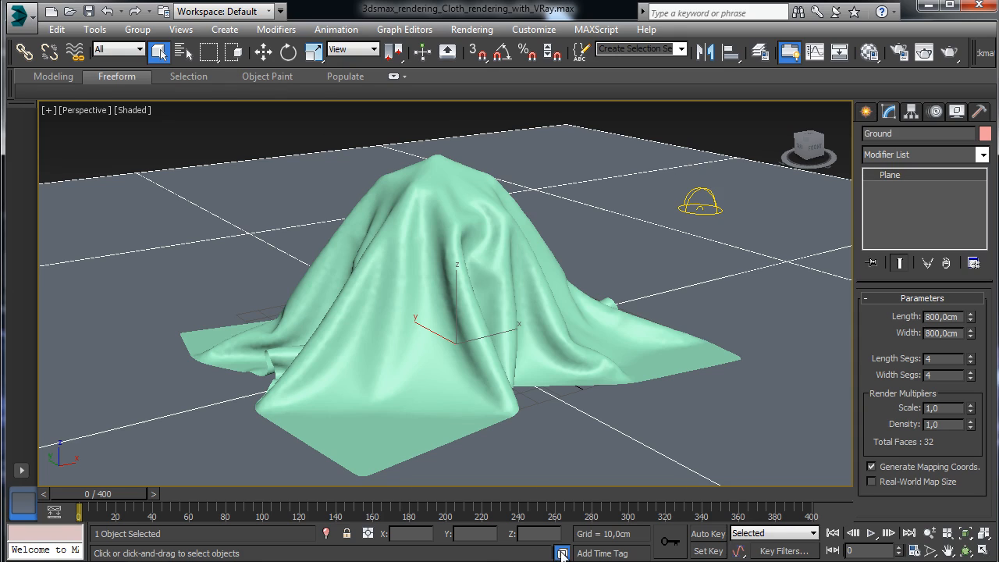
click(185, 52)
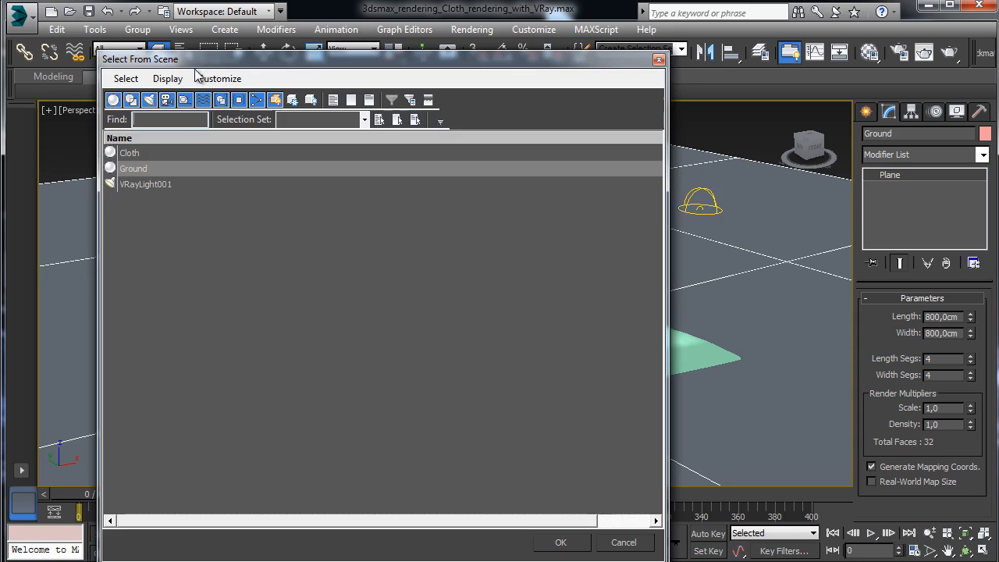
click(147, 187)
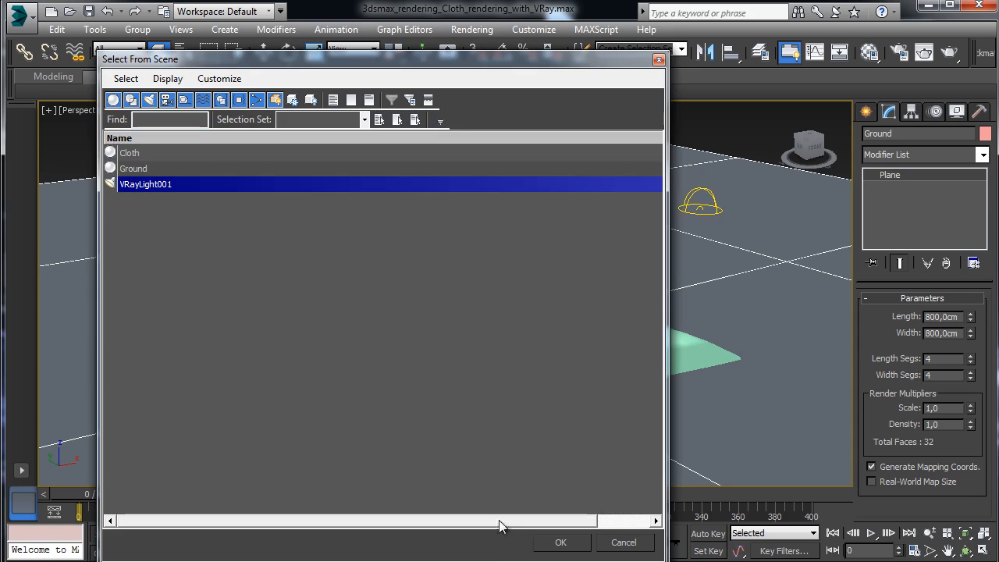
click(559, 542)
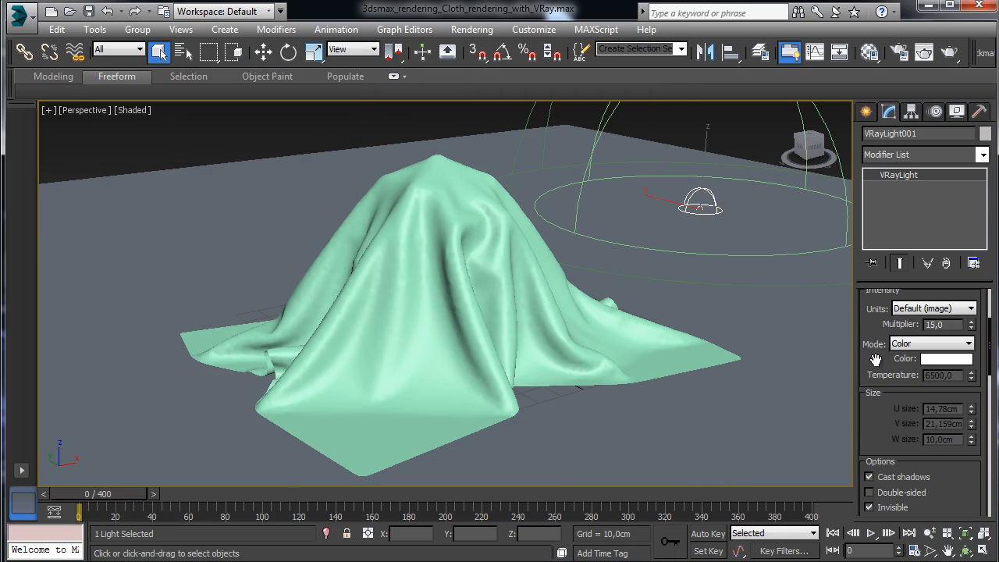
- Review the dome light's parameters, covering type, intensity, options, sampling, texture and dome light settings
scroll(874, 358, up, 4)
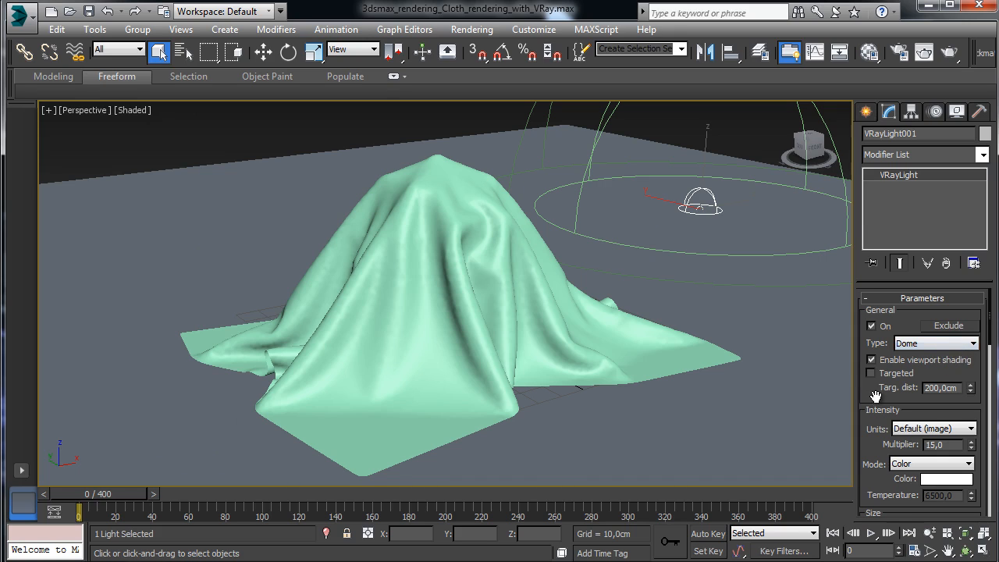
scroll(885, 392, down, 5)
scroll(935, 338, up, 1)
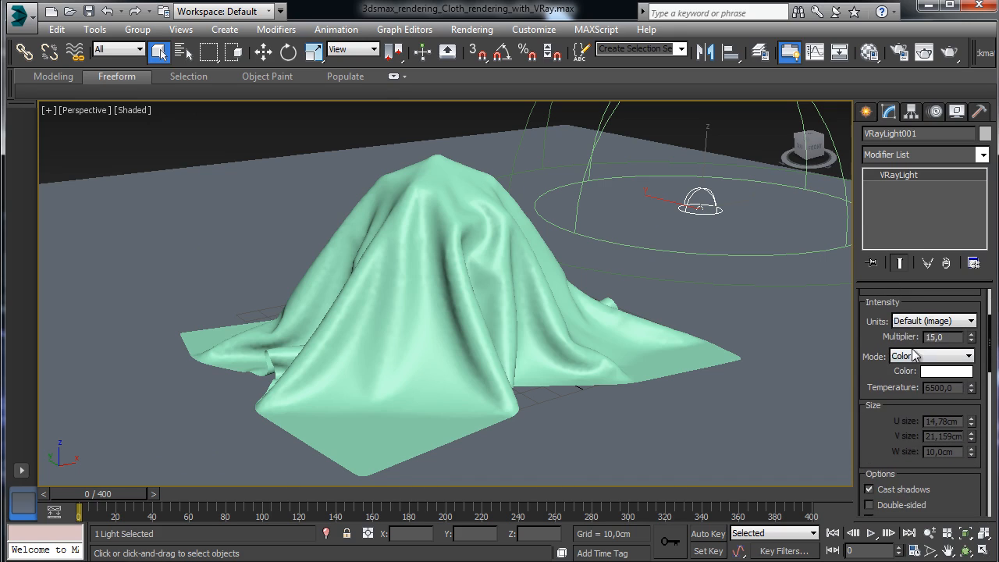
scroll(876, 371, down, 5)
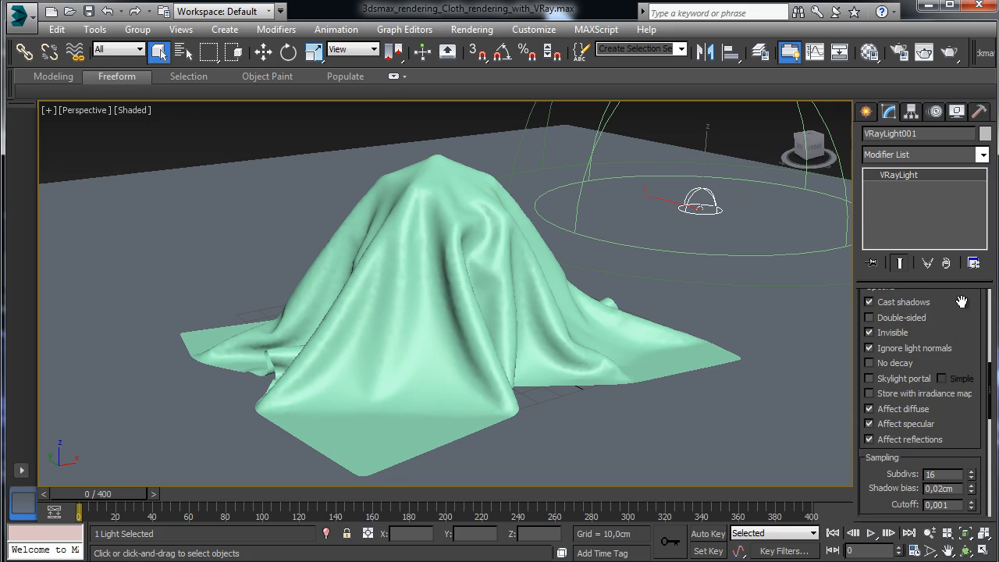
scroll(881, 347, up, 1)
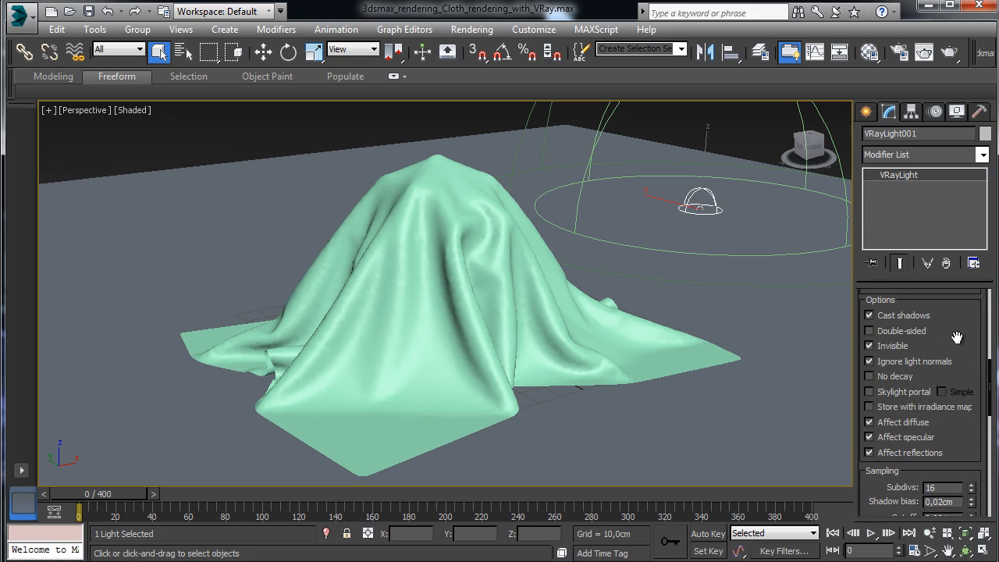
scroll(937, 344, down, 3)
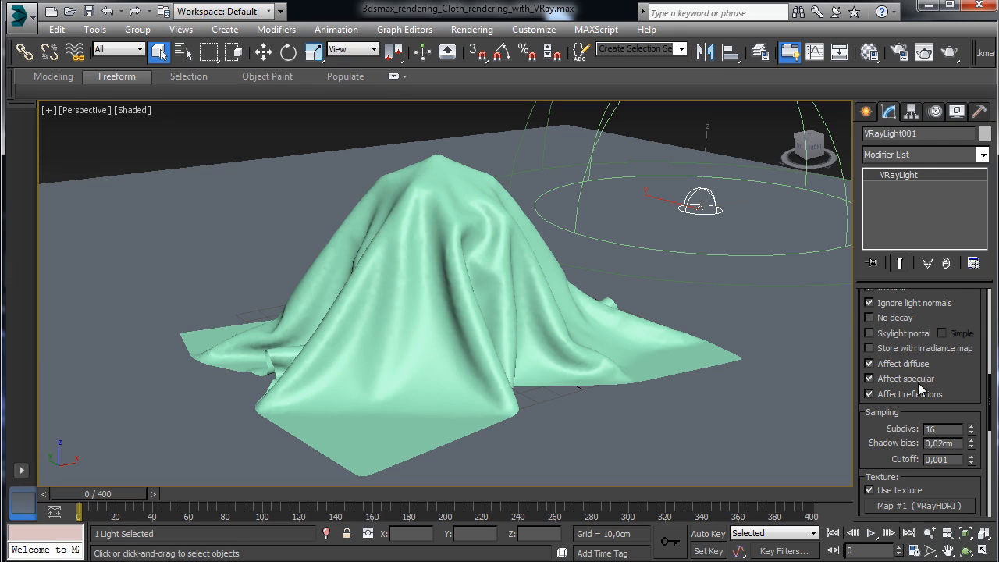
scroll(962, 384, down, 5)
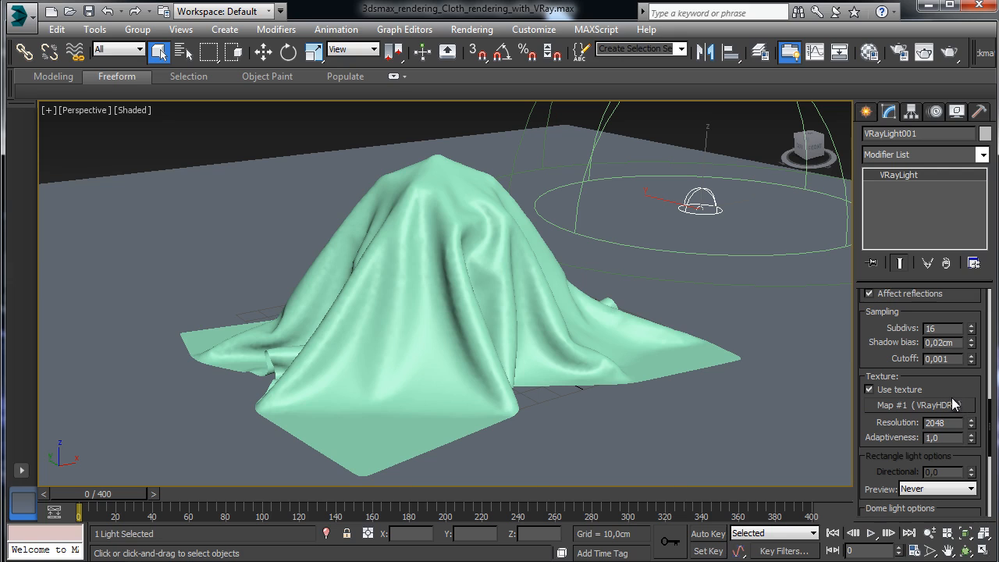
scroll(957, 379, down, 3)
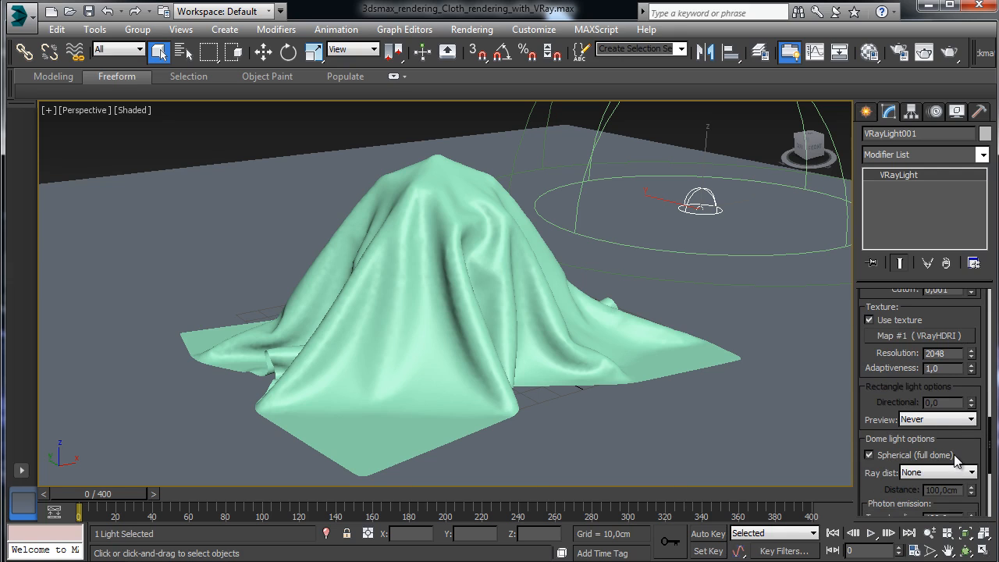
- Inspect the bitmap path of the light's VRayHDRI map in the Material Editor
click(869, 51)
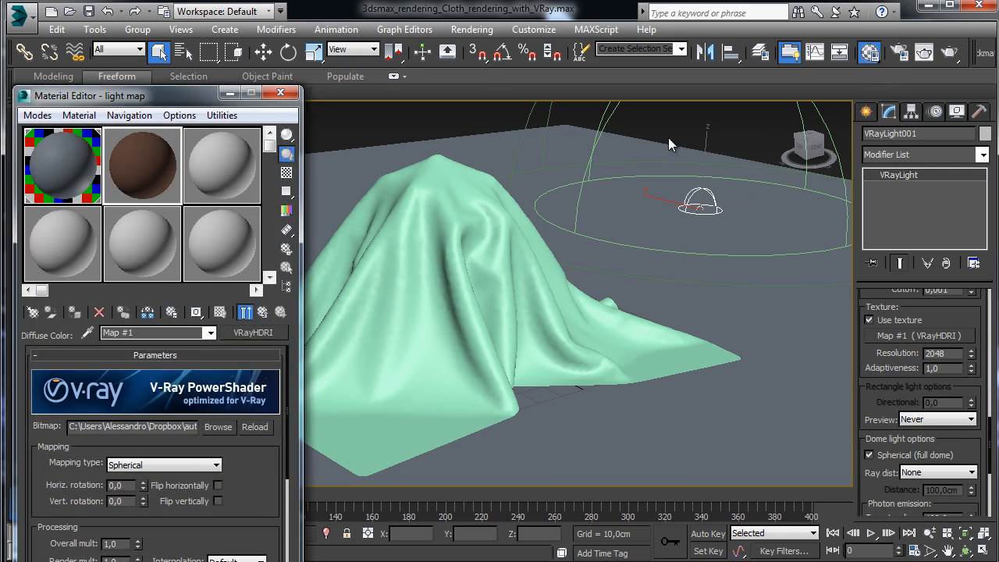
drag(203, 95, 212, 16)
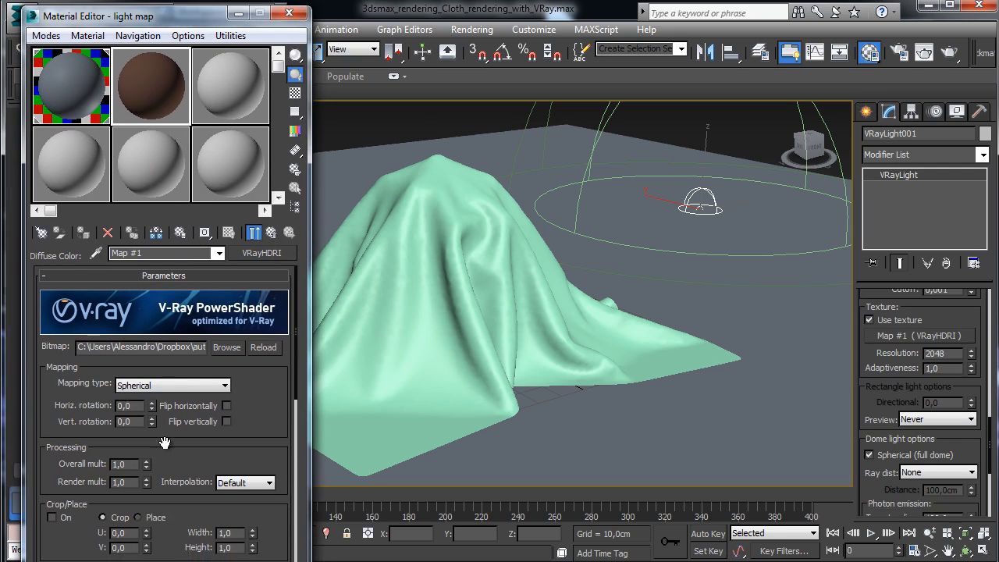
drag(204, 561, 204, 534)
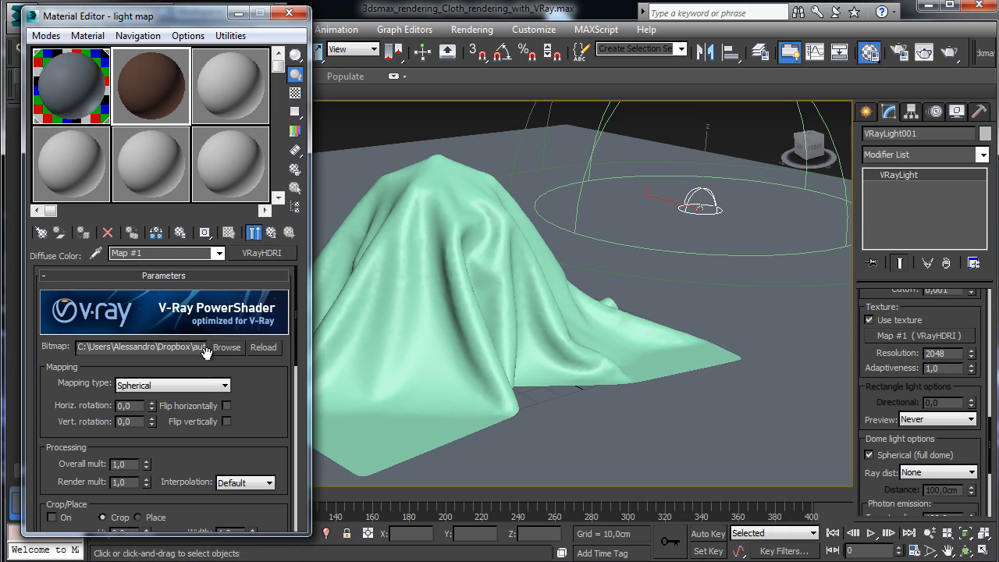
double_click(170, 351)
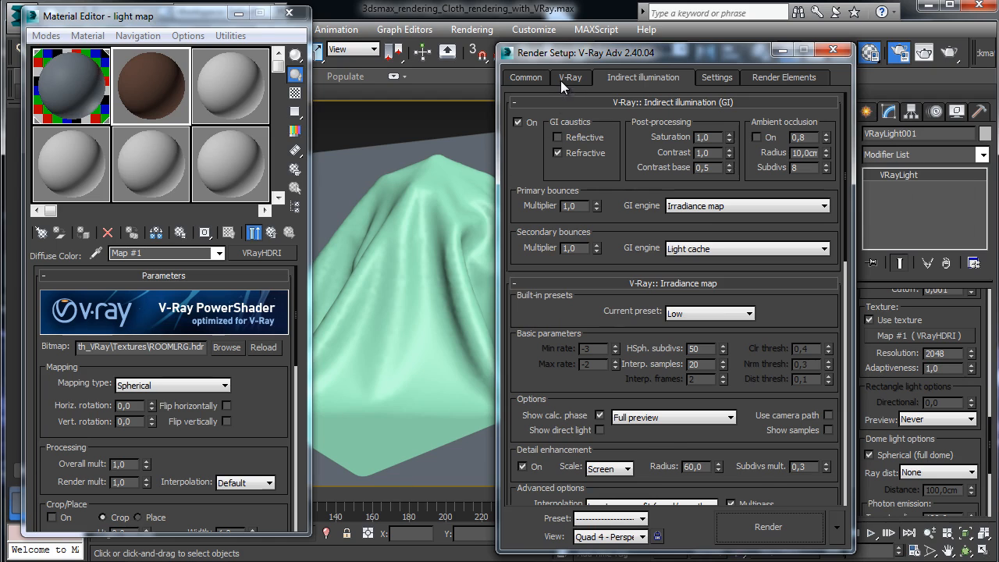
- View the last render in the V-Ray frame buffer, and minimise it together with the render setup and Material Editor
click(567, 78)
click(614, 134)
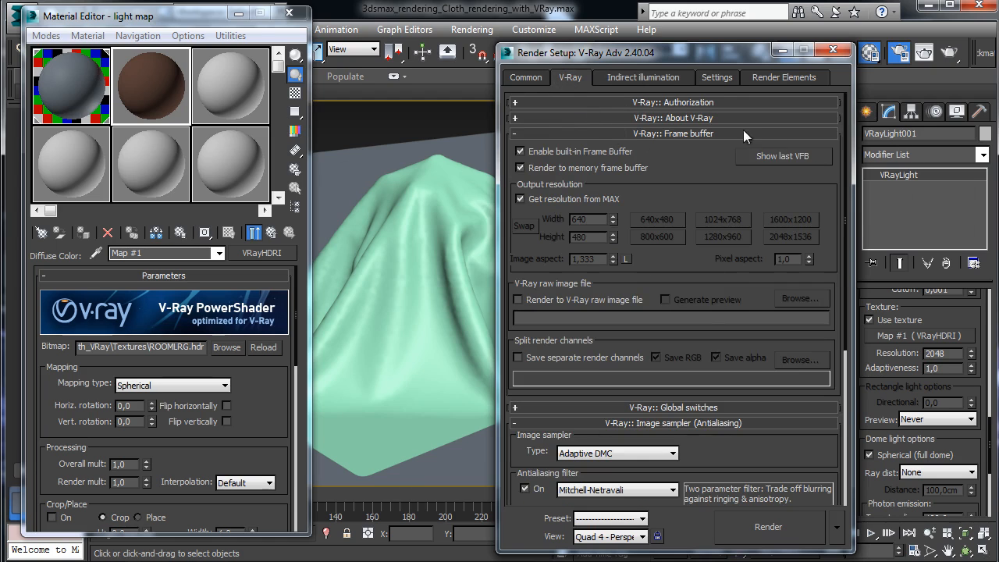
click(777, 159)
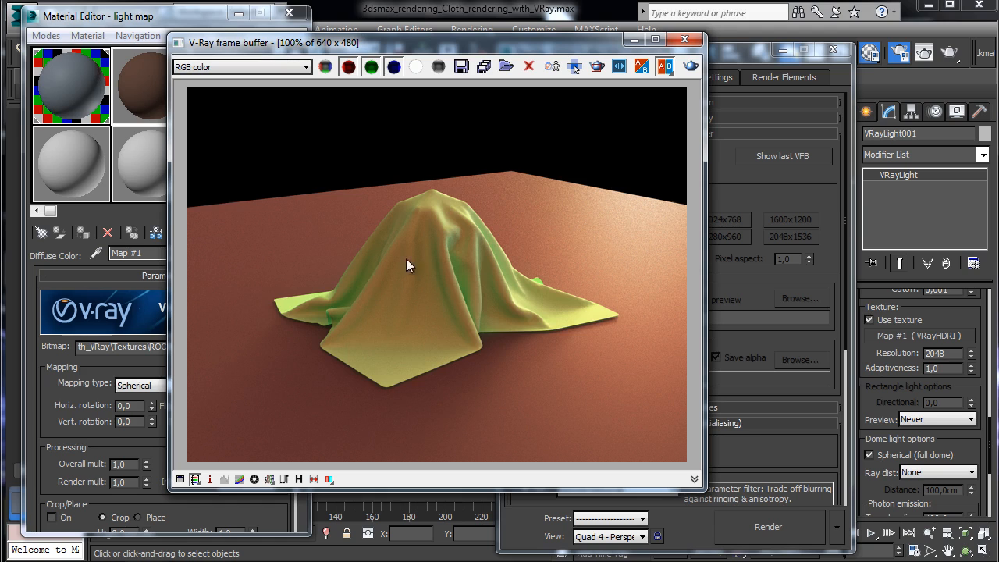
click(634, 40)
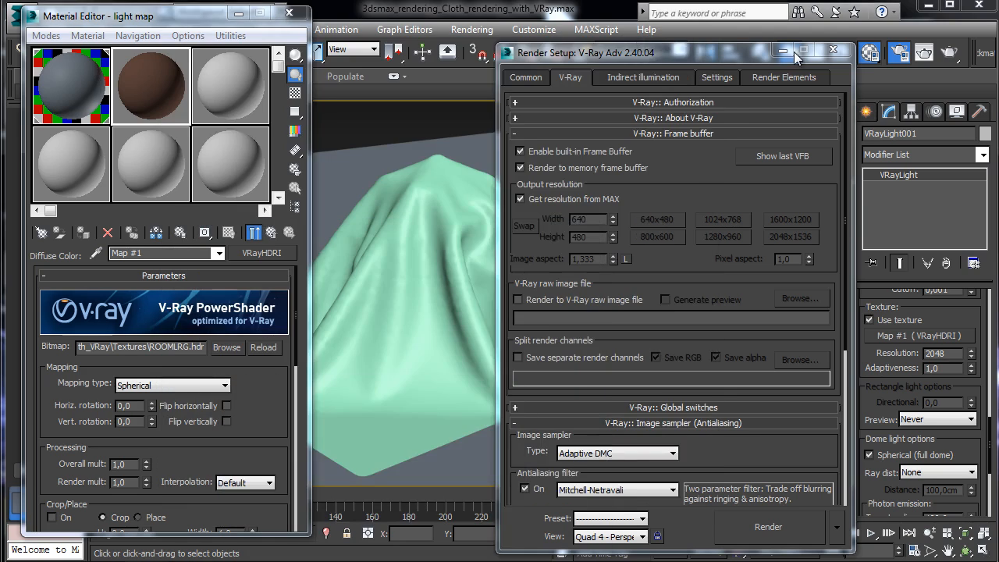
click(787, 50)
click(238, 14)
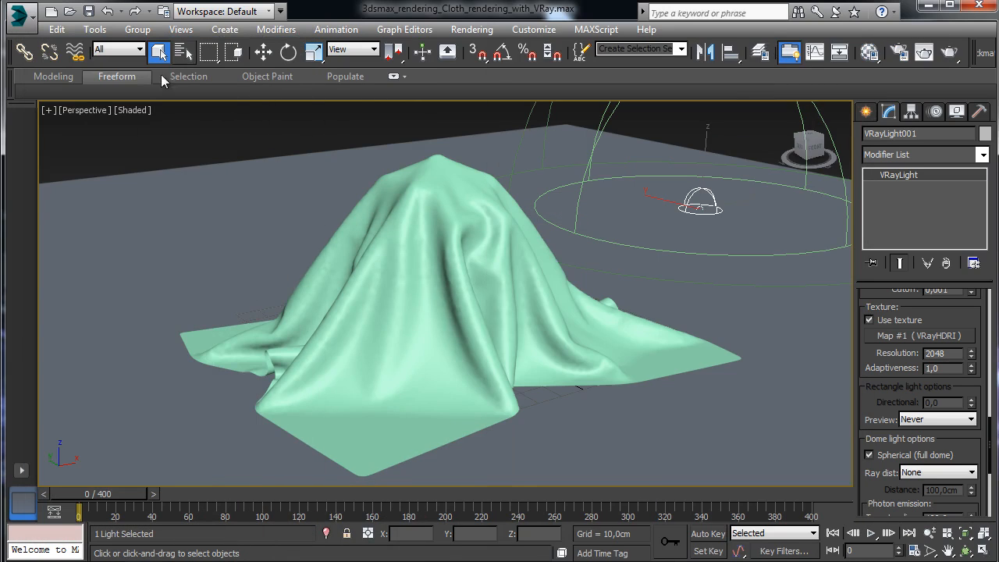
- Show safe frames in the Perspective viewport and zoom in until the cloth fills most of the frame
click(79, 111)
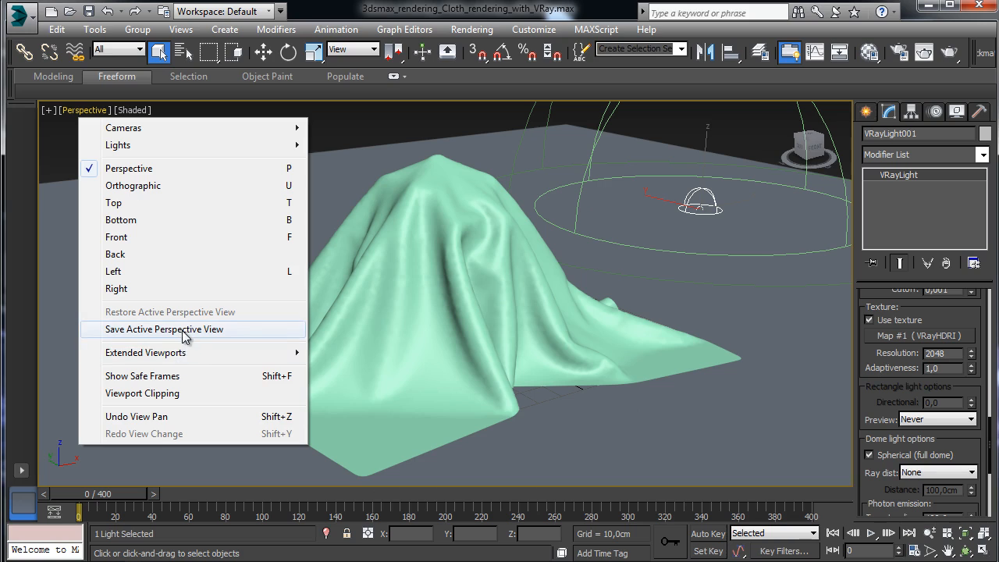
click(244, 378)
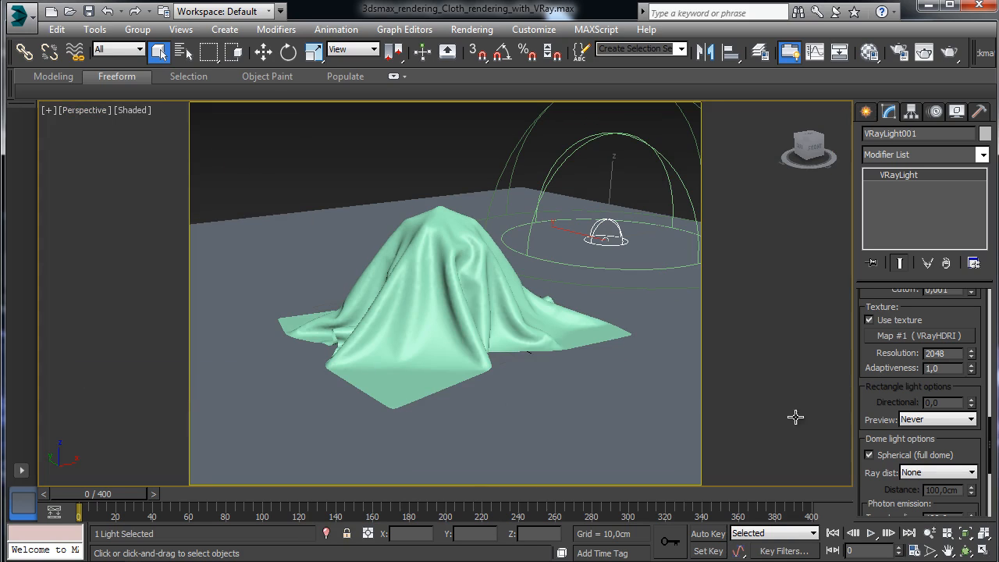
click(930, 534)
drag(417, 299, 473, 272)
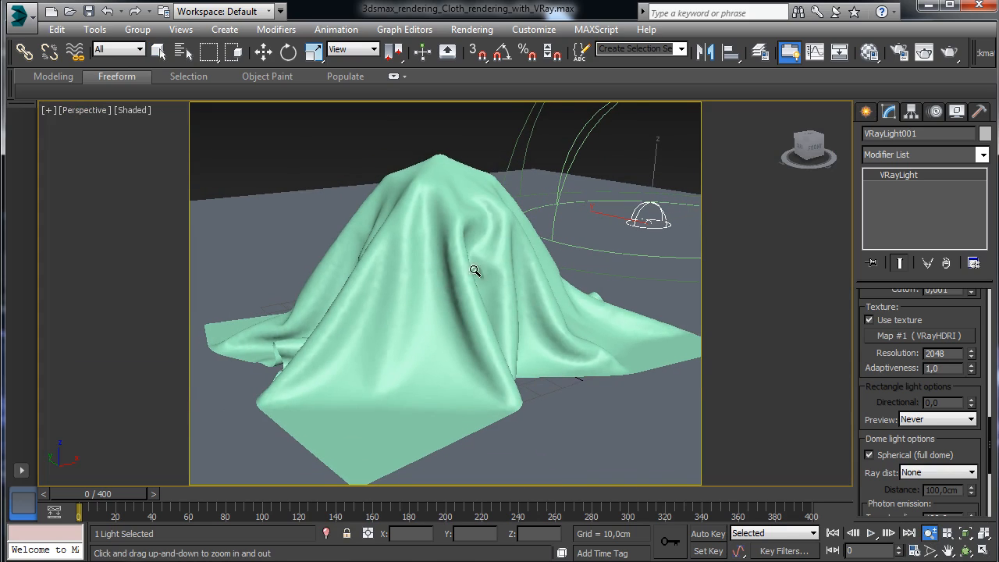
- Rename the unused material in the third sample slot of the Material Editor to Velvet
click(870, 51)
click(229, 100)
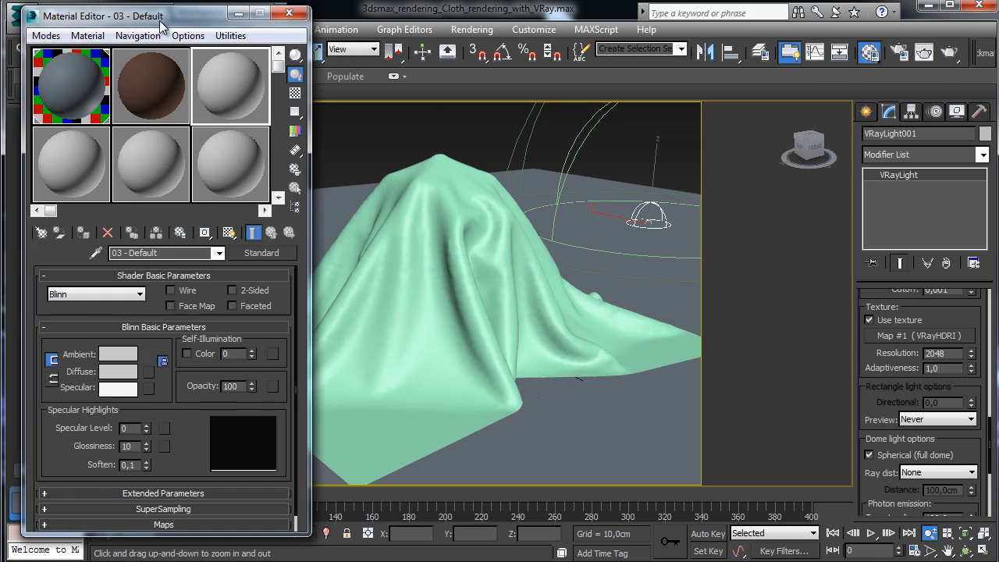
drag(164, 15, 195, 21)
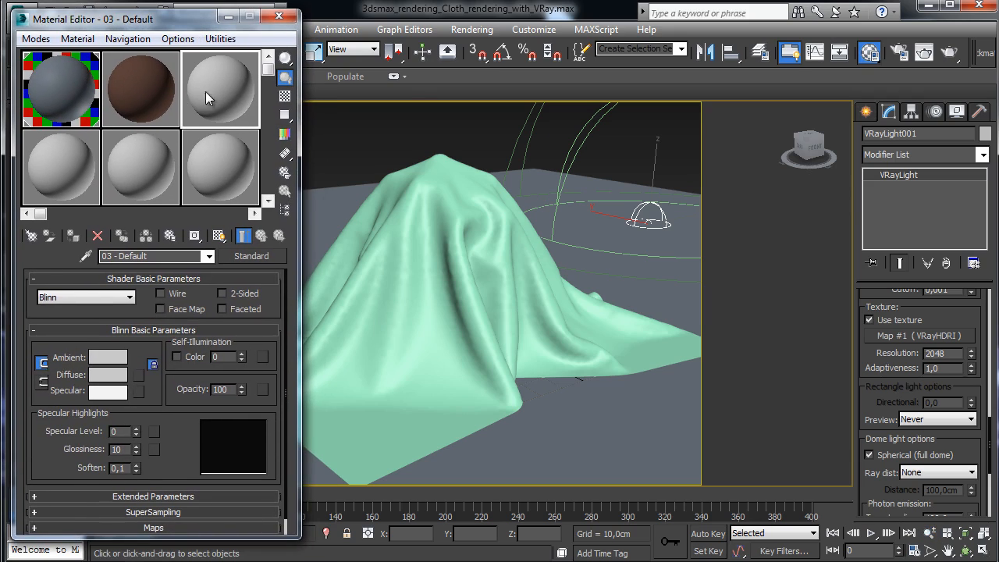
click(280, 119)
click(158, 255)
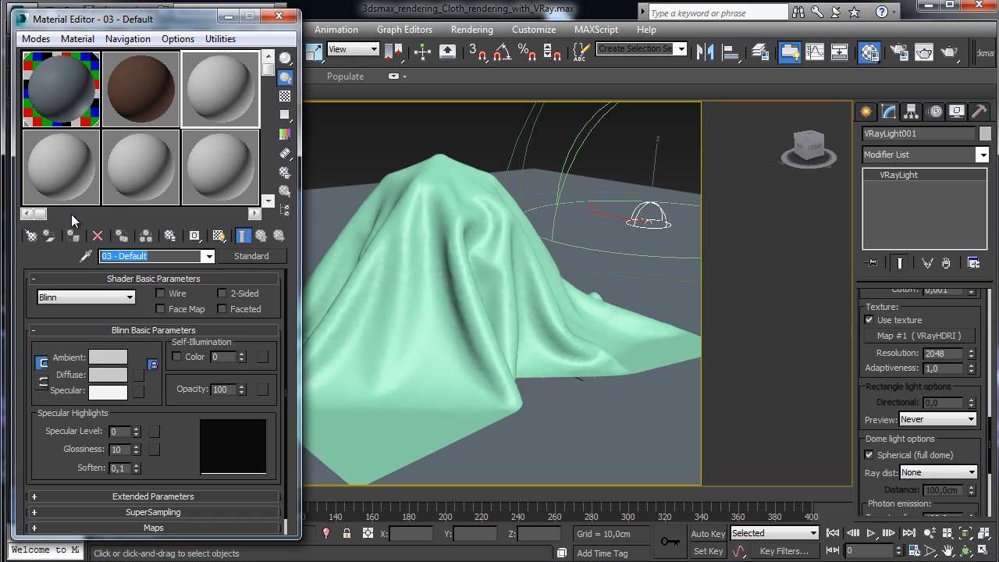
text(Si)
text(Ve)
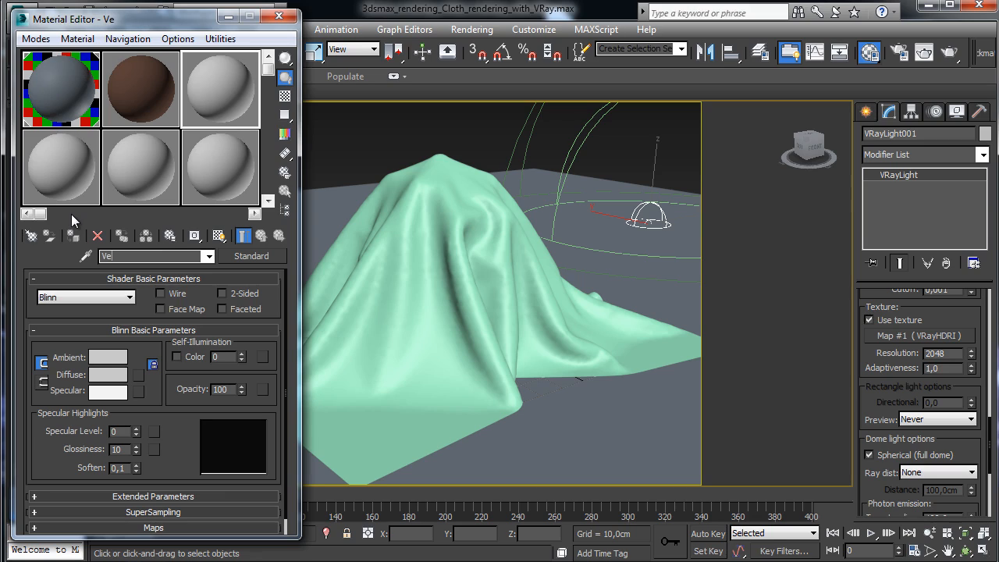
text(lvet)
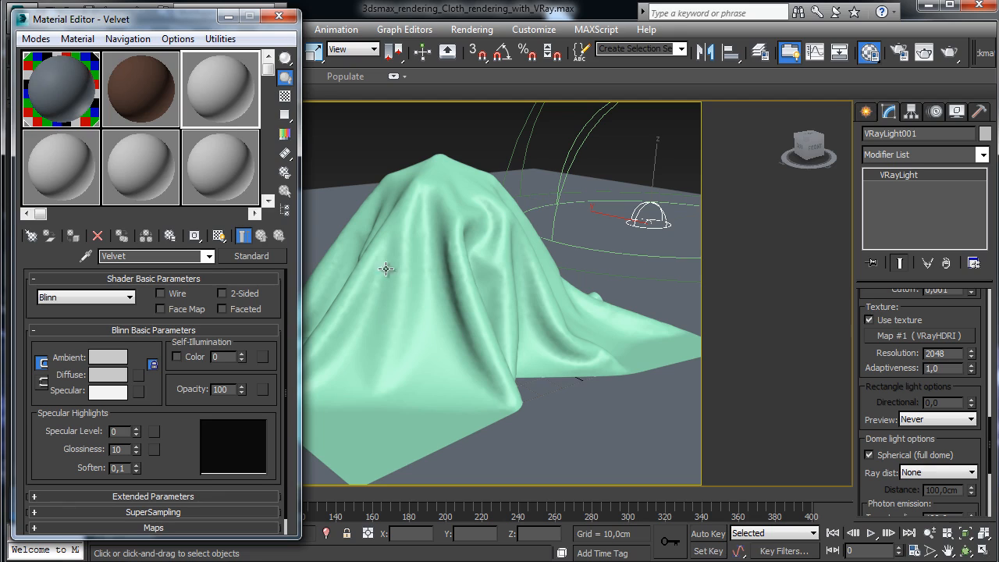
- Assign the Velvet material to the cloth and change the material type to VRayMtl
click(375, 330)
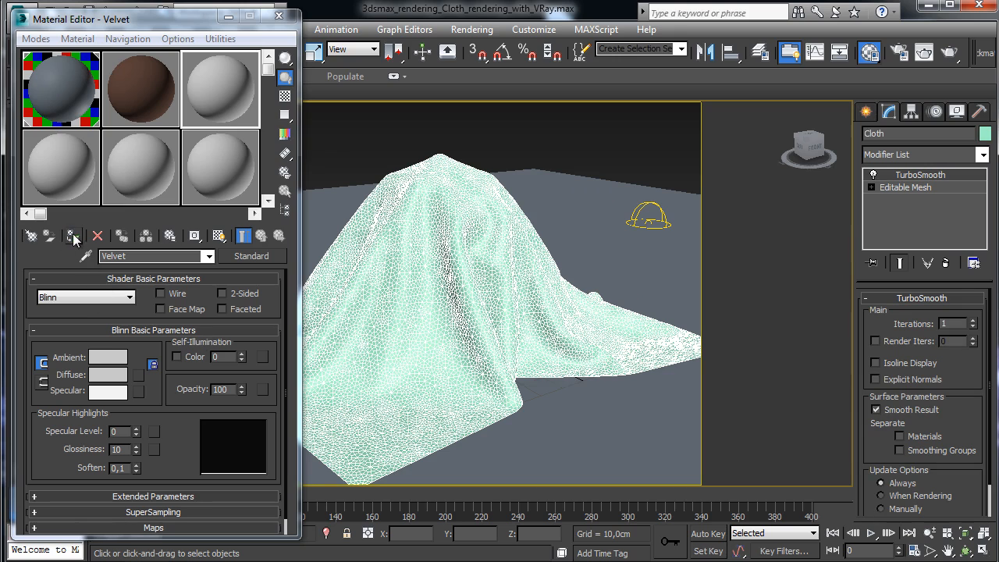
click(241, 256)
drag(608, 127, 525, 57)
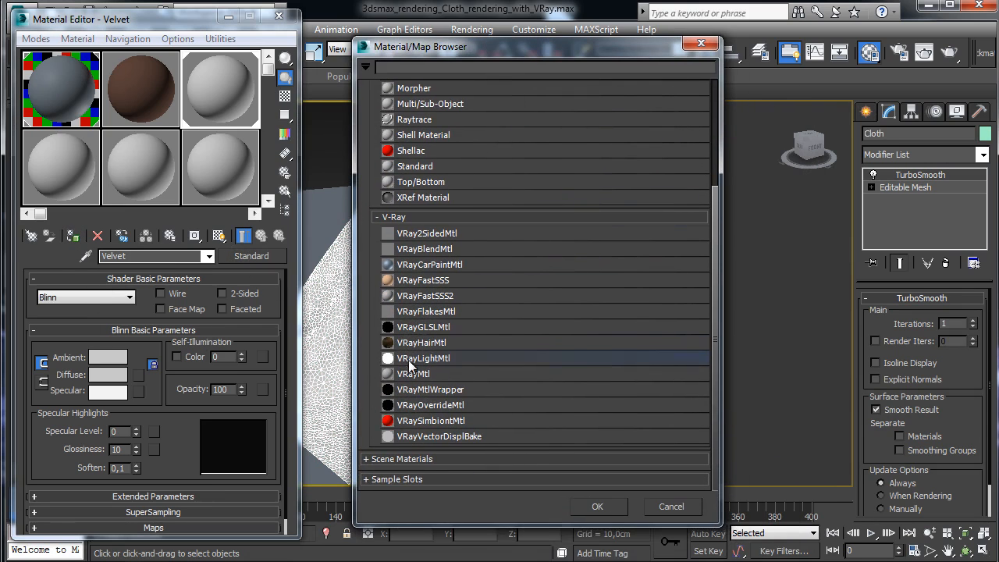
click(416, 373)
click(604, 505)
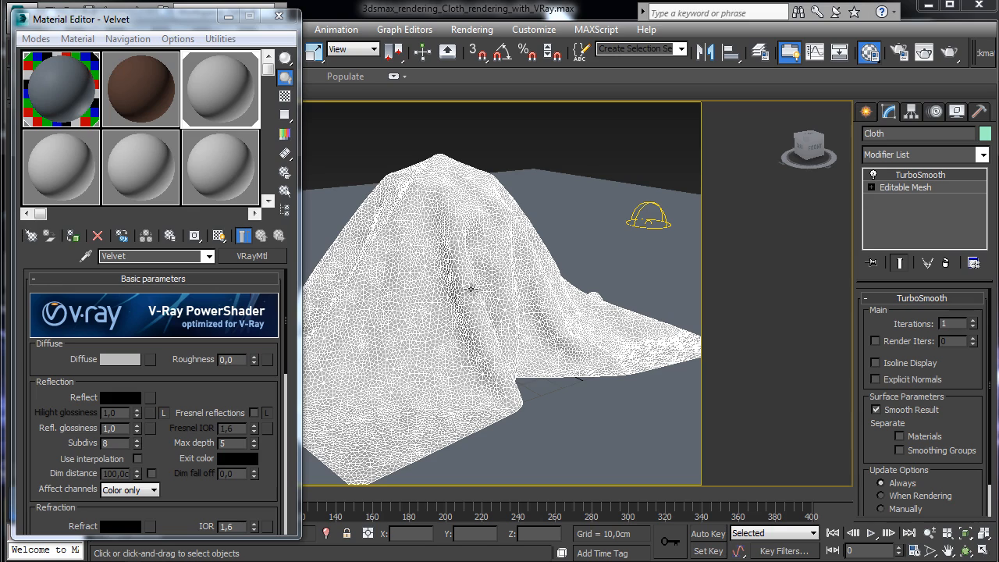
- Set the Velvet material's diffuse colour to a bright blue, RGB 15, 82, 253
click(130, 361)
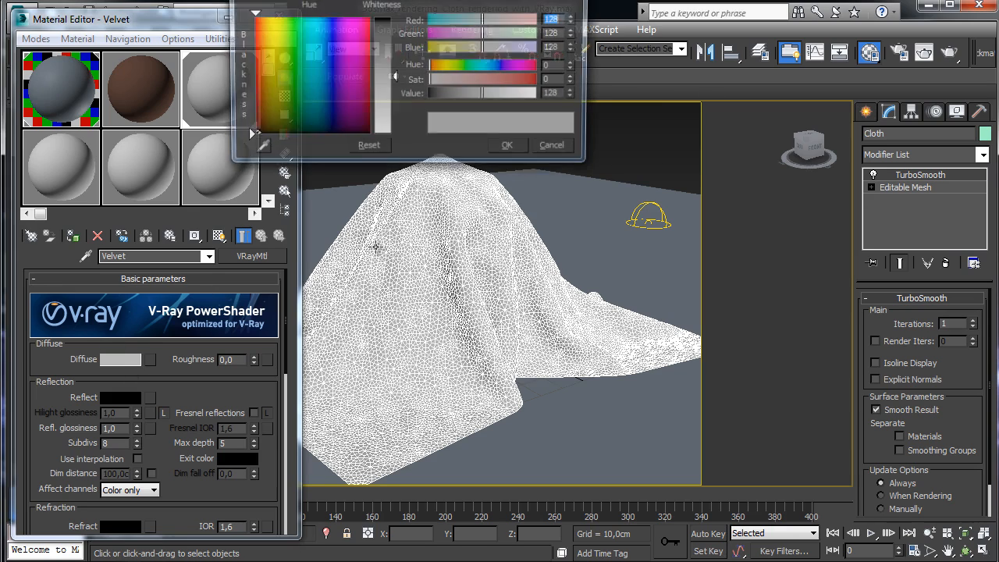
click(322, 25)
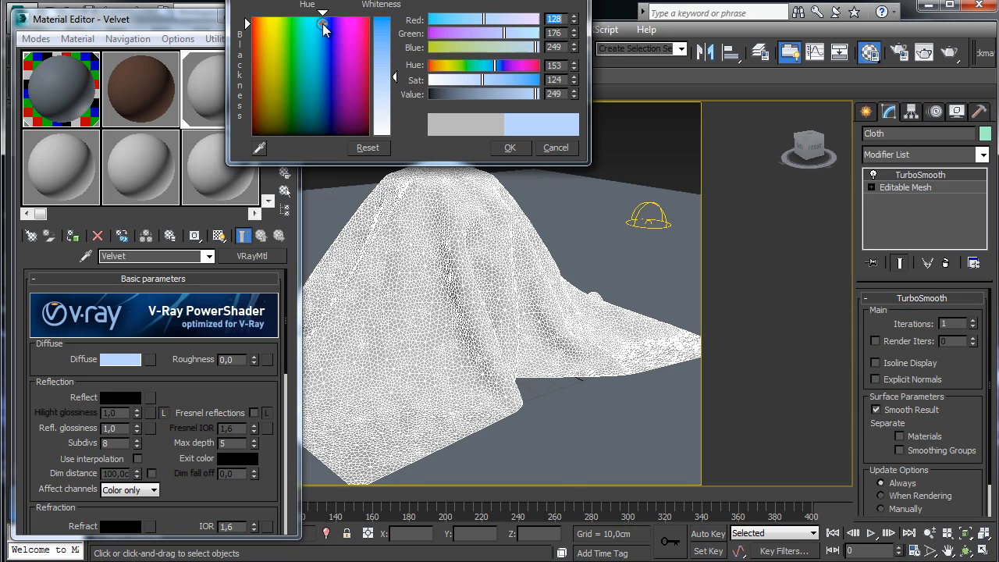
drag(398, 35, 394, 21)
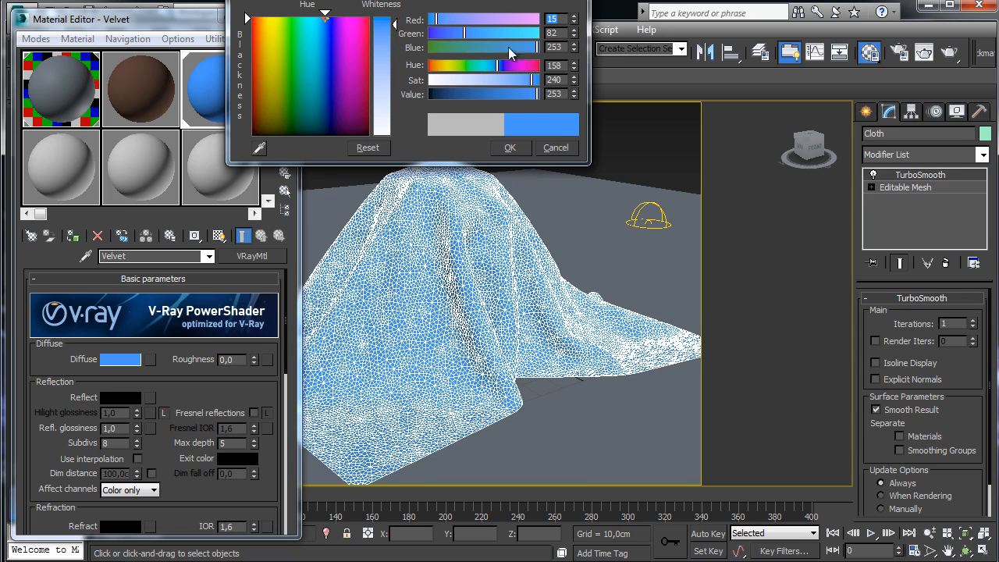
click(512, 150)
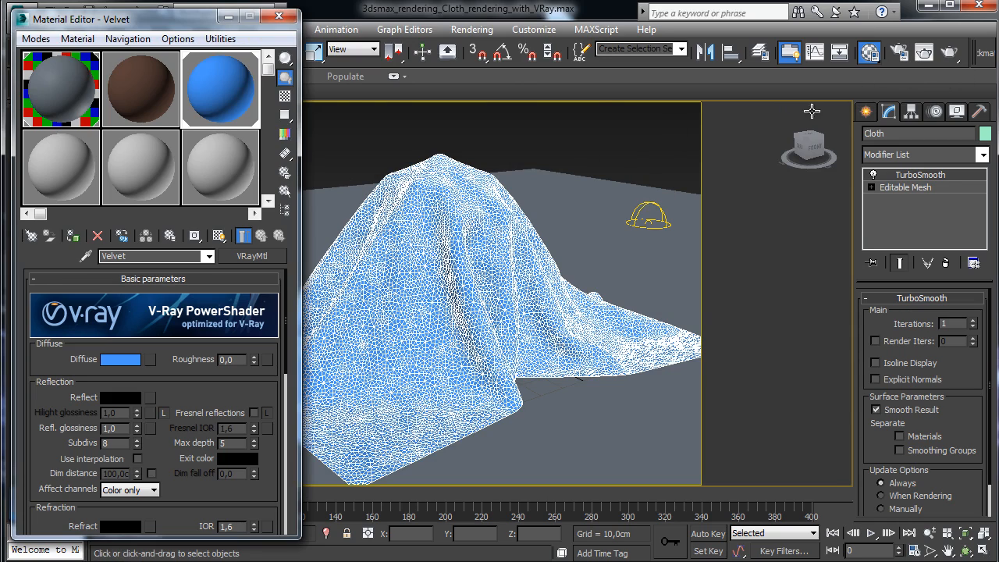
- Set the V-Ray DMC Sampler to 8 minimum samples and a global subdivs multiplier of 1,0 in the render setup
click(901, 54)
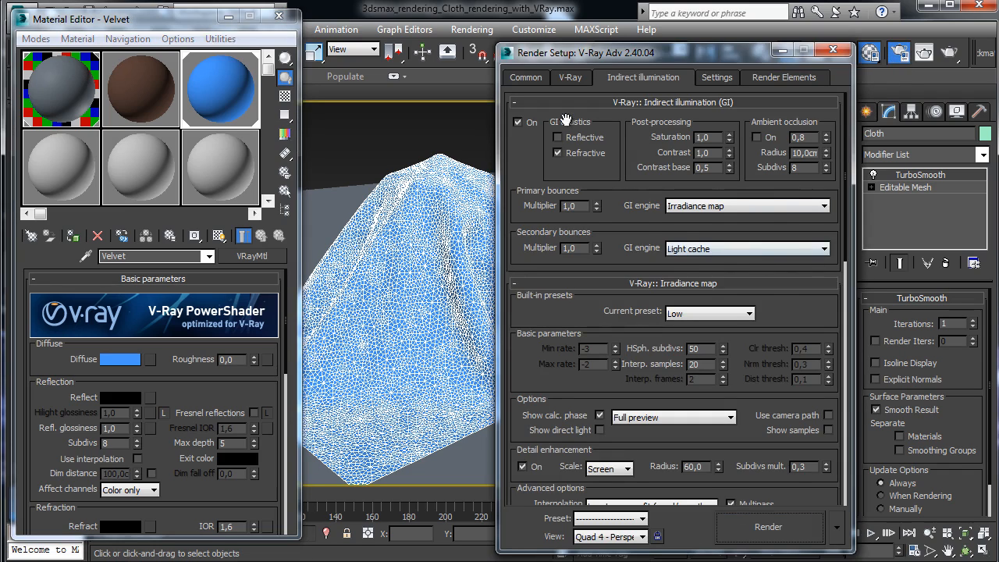
click(738, 315)
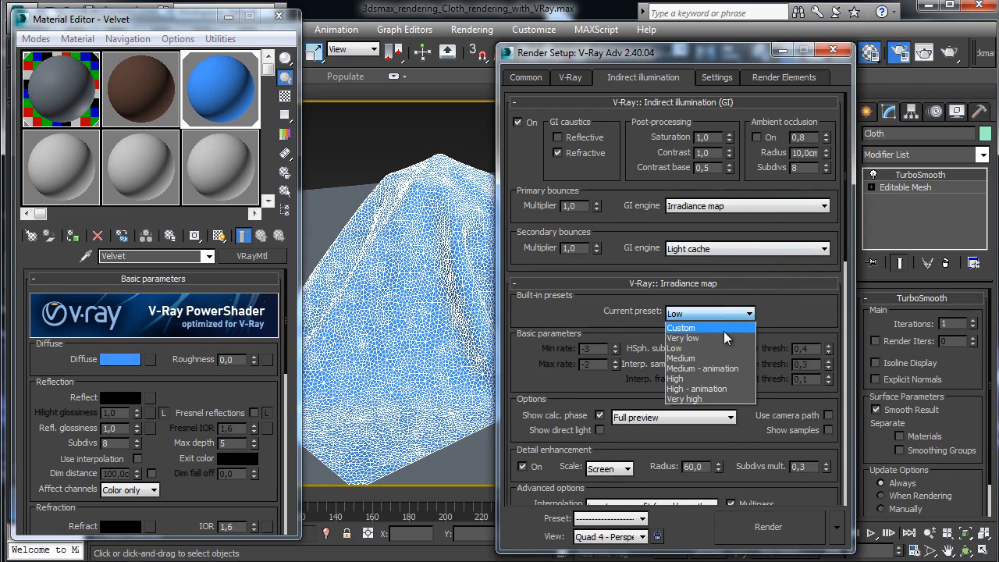
click(717, 77)
click(789, 119)
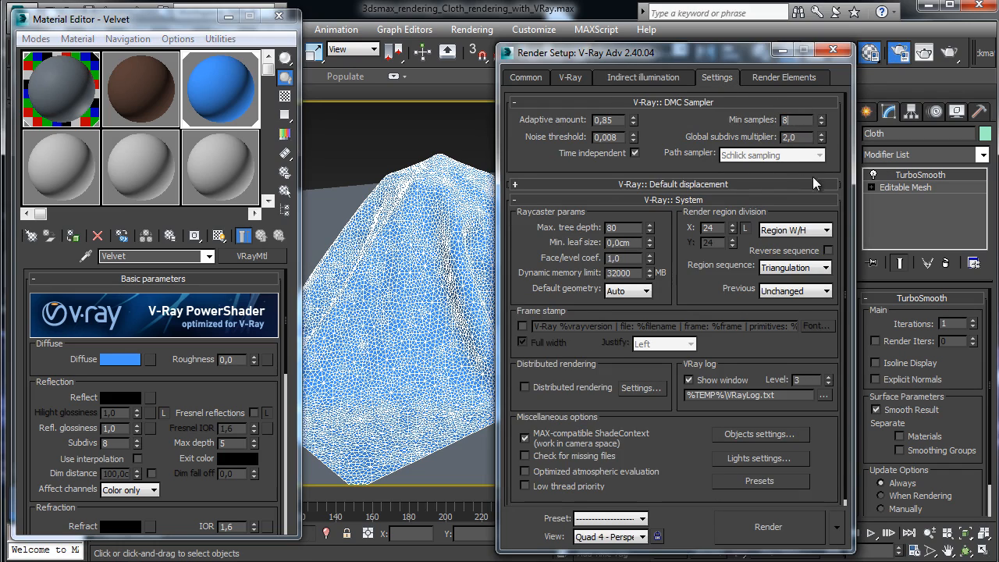
double_click(790, 137)
text(1,0)
key(Return)
- Render the Perspective view at 640x480 and define a render region over the cloth's peak and its right-hand folds
click(529, 79)
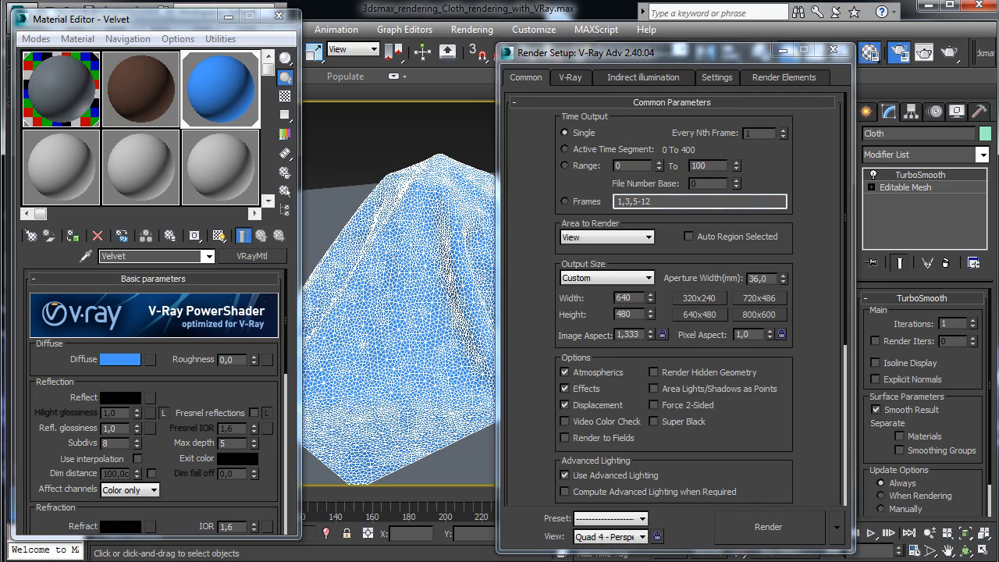
click(769, 527)
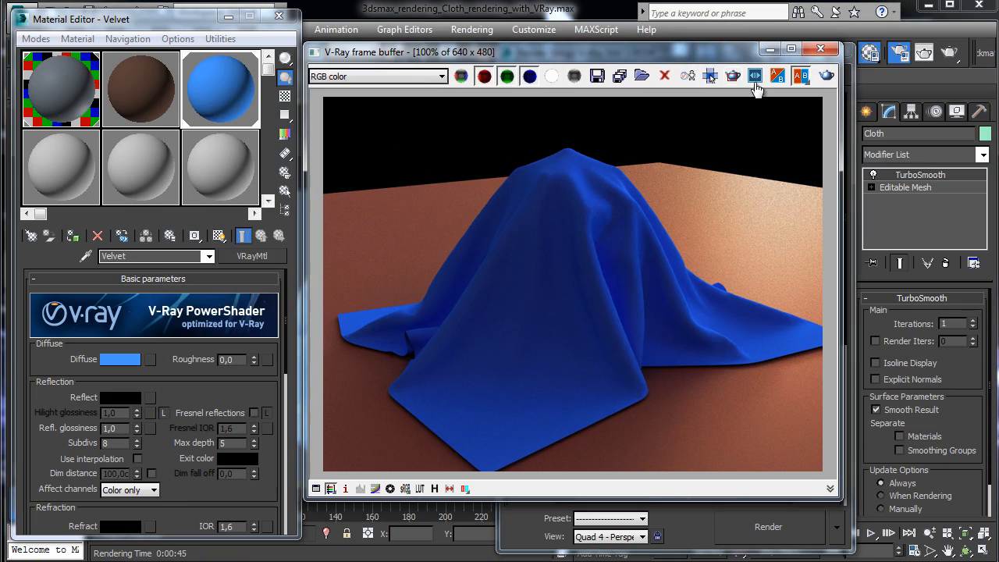
click(732, 77)
drag(511, 129, 729, 336)
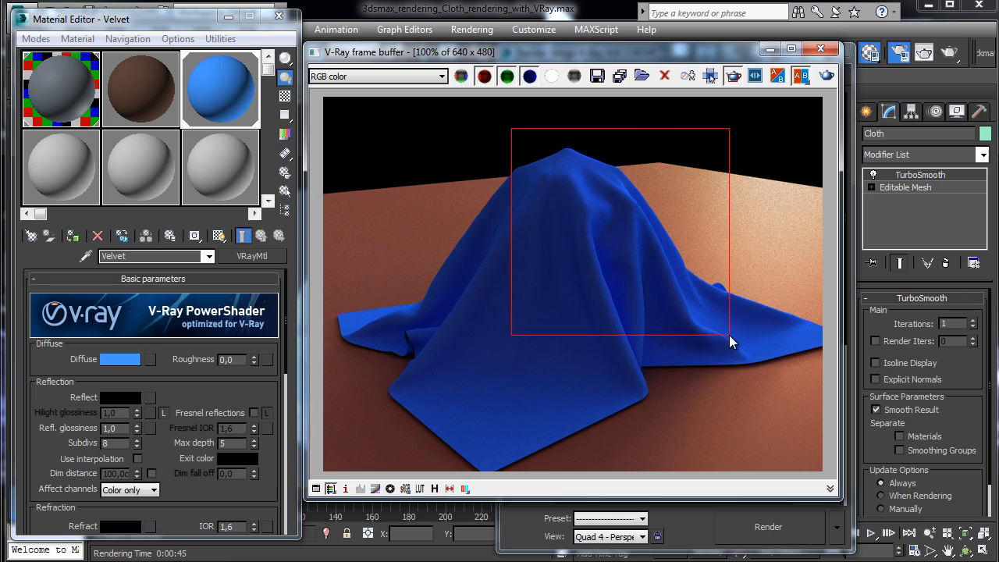
- Add a Falloff map to the Velvet material's diffuse slot
click(151, 361)
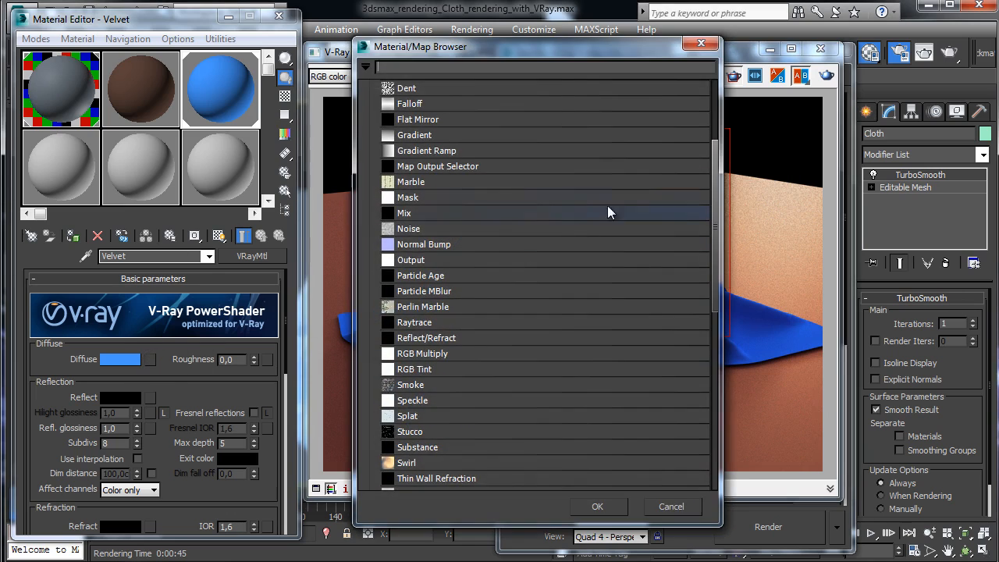
click(421, 108)
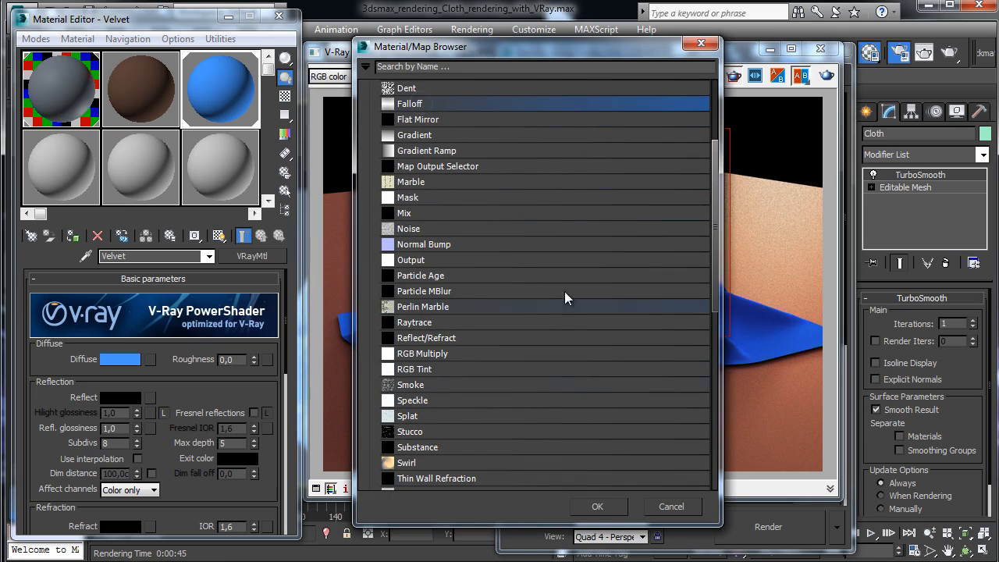
click(595, 507)
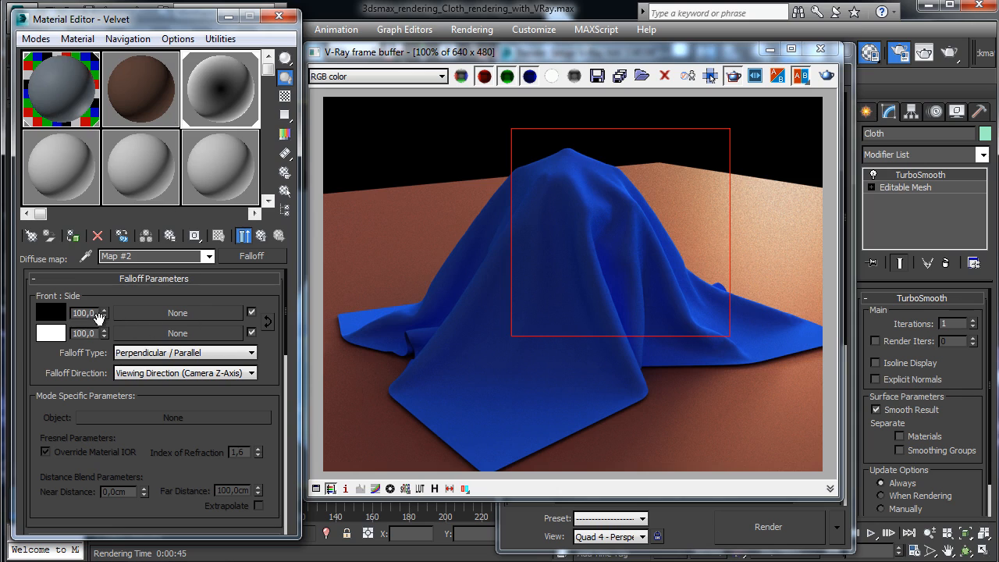
- Copy the Velvet material's diffuse colour into the front colour of its Falloff map
click(261, 235)
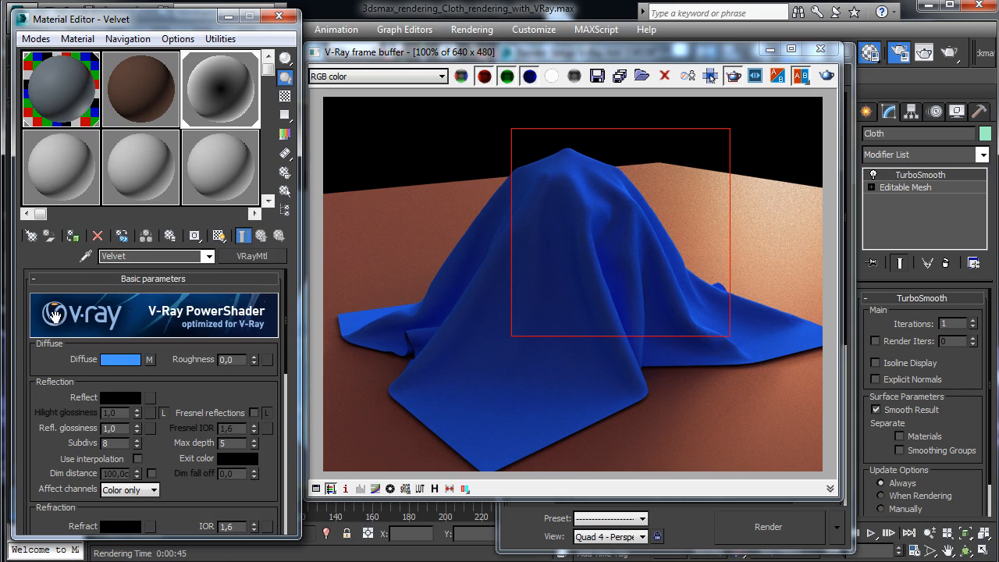
right_click(120, 358)
click(154, 365)
click(151, 360)
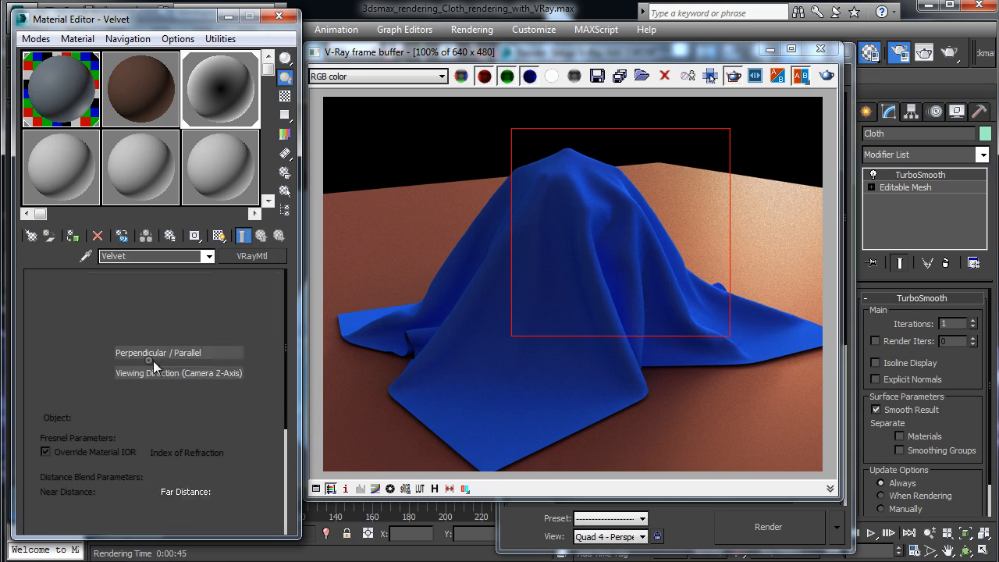
right_click(52, 313)
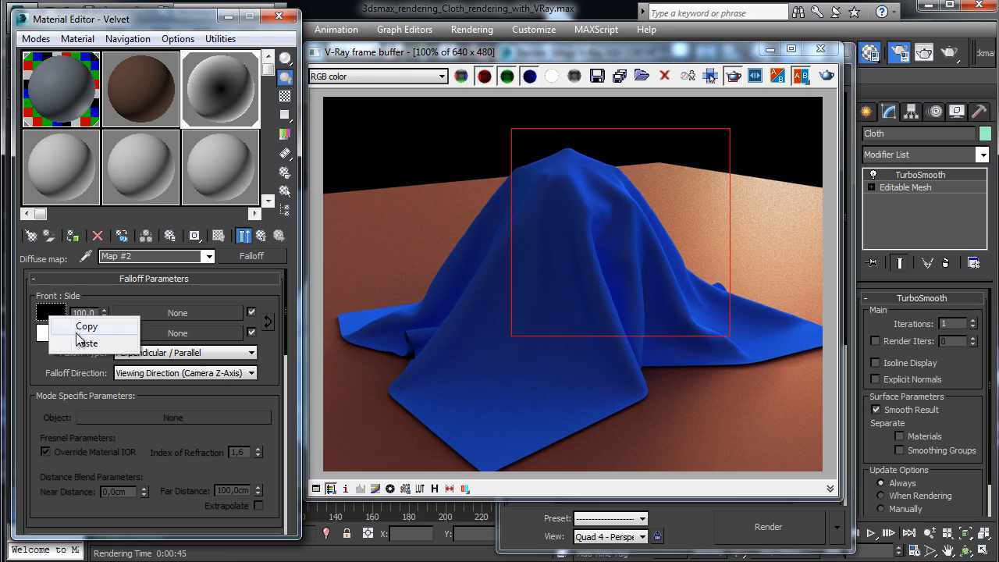
click(87, 341)
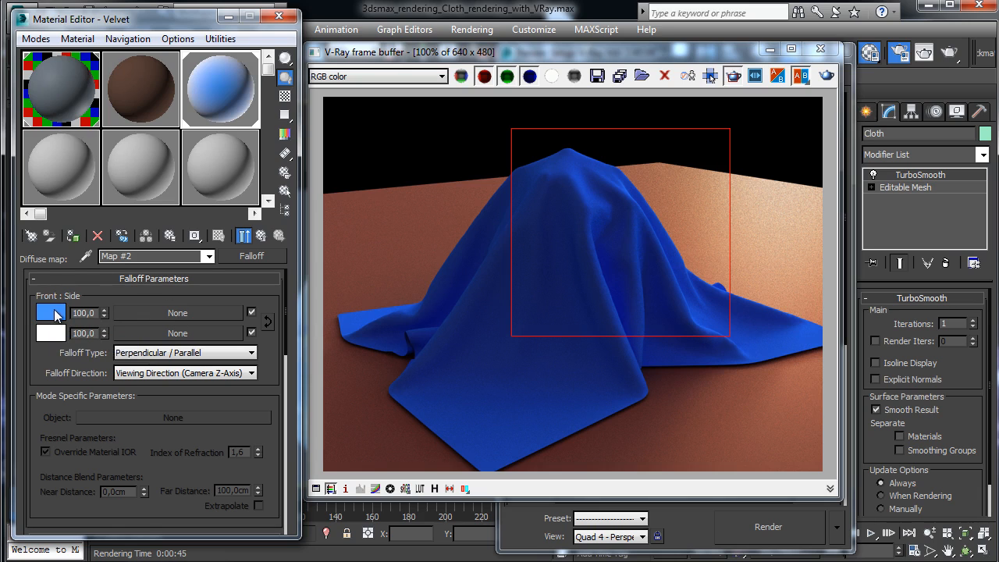
- Copy the Falloff front colour to the side colour, lighten it to RGB 107, 148, 254, and render the region
drag(54, 312, 52, 334)
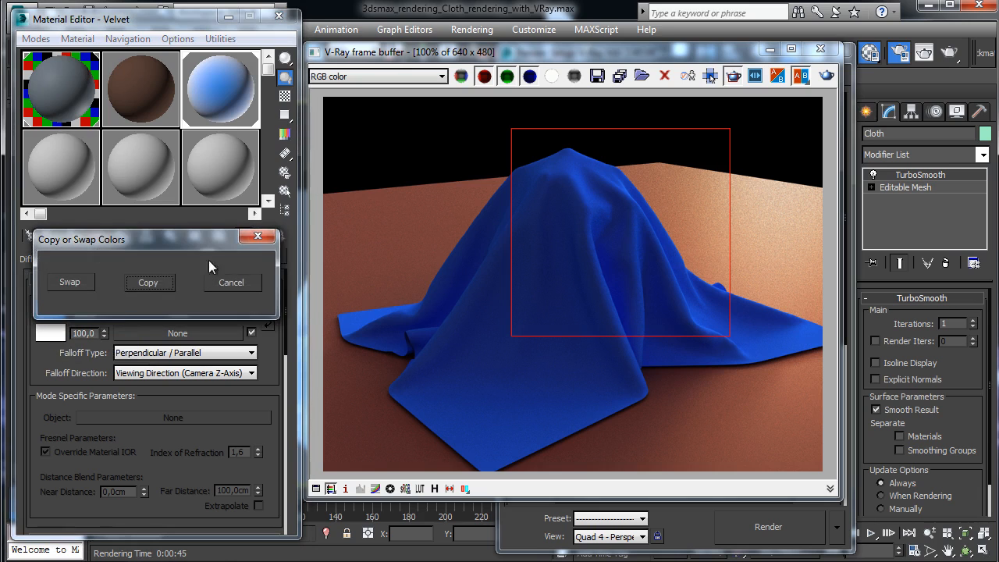
click(146, 284)
click(47, 336)
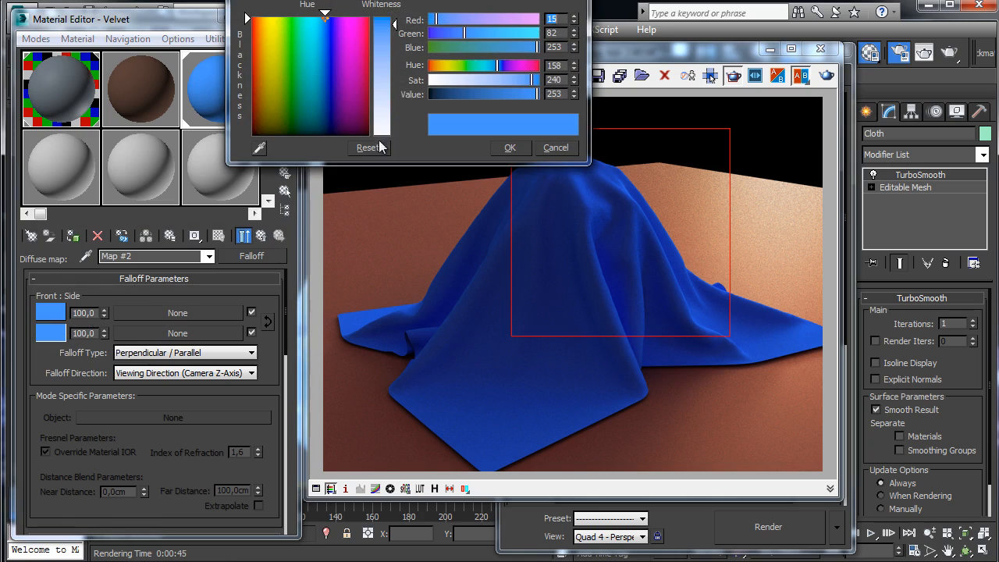
click(391, 66)
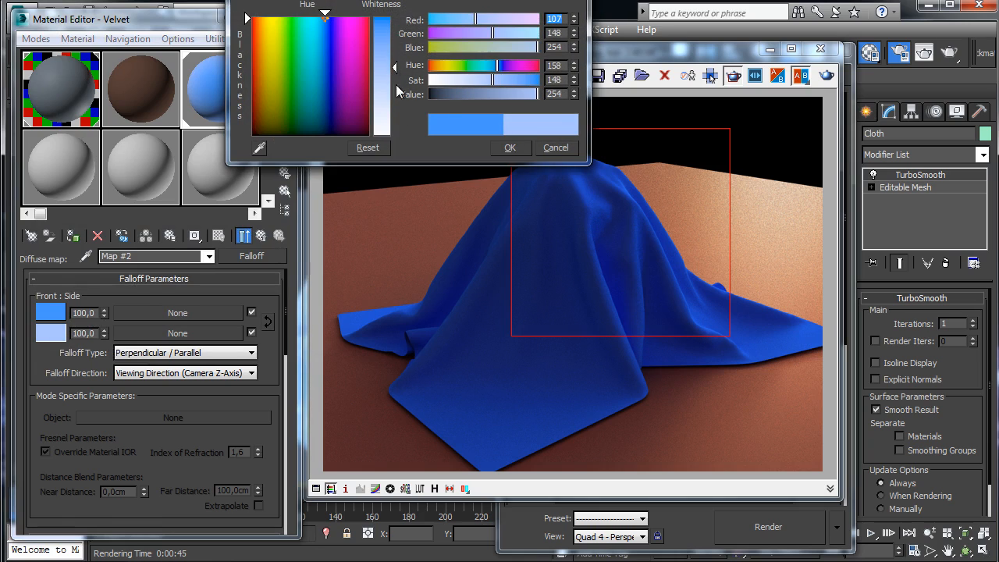
click(510, 148)
click(828, 77)
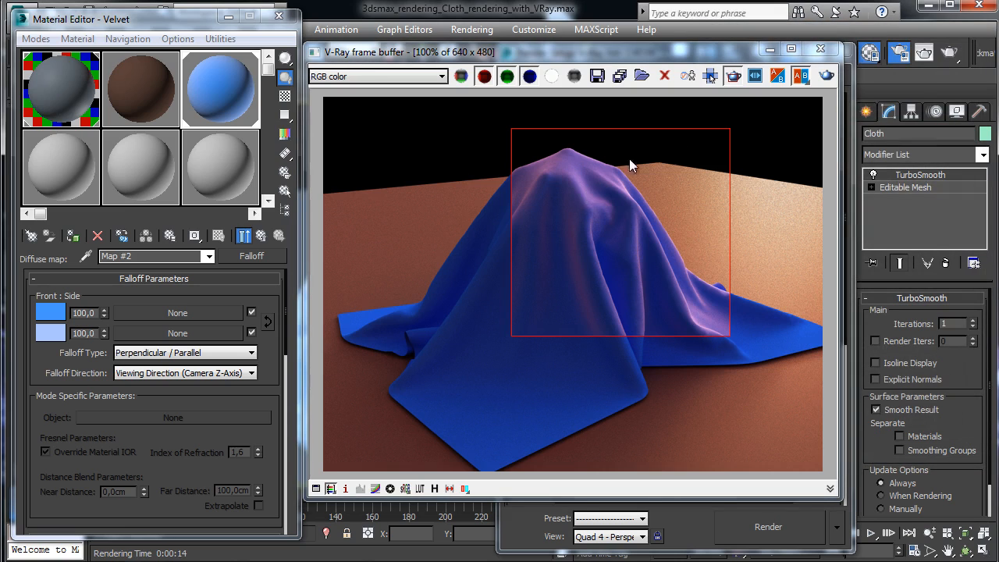
- Wrap the light map's VRayHDRI in a Color Correction map, keeping the old map as a sub-map
click(131, 112)
click(255, 256)
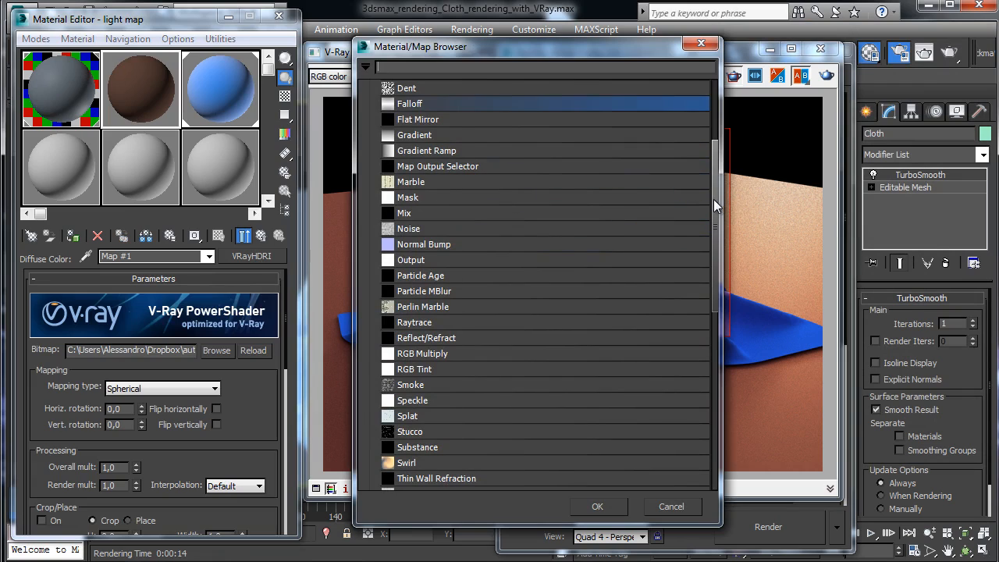
drag(713, 199, 716, 137)
click(400, 184)
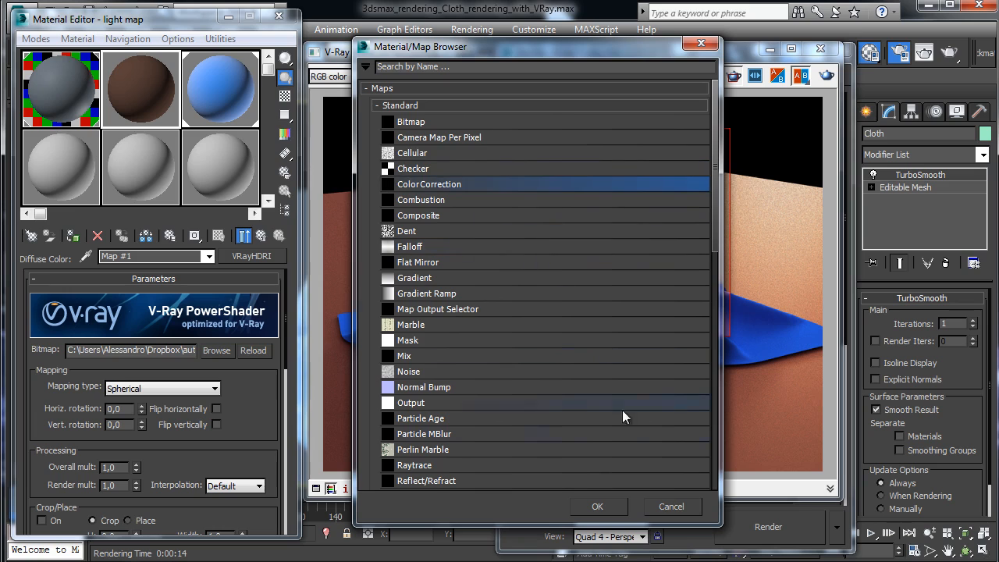
click(589, 507)
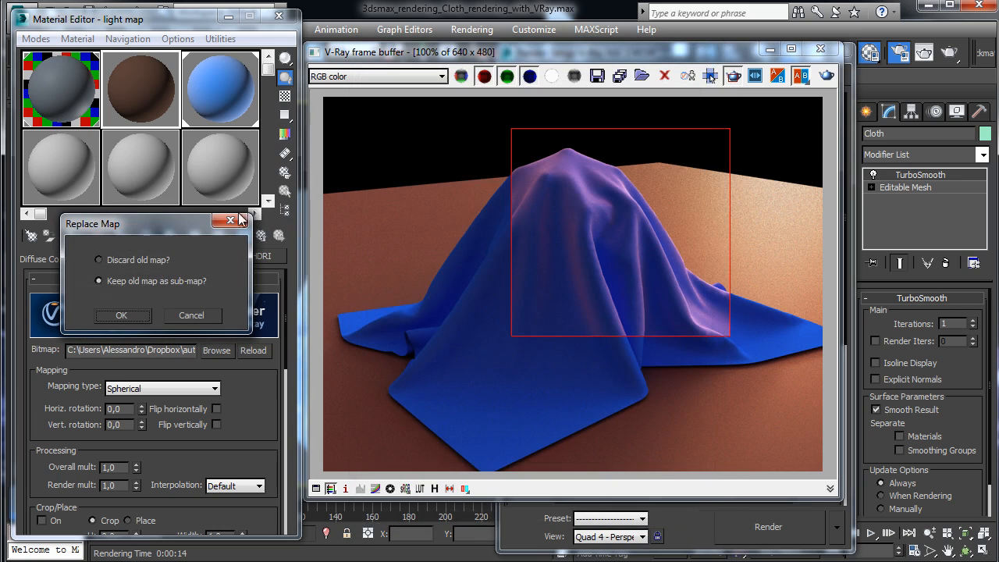
click(122, 316)
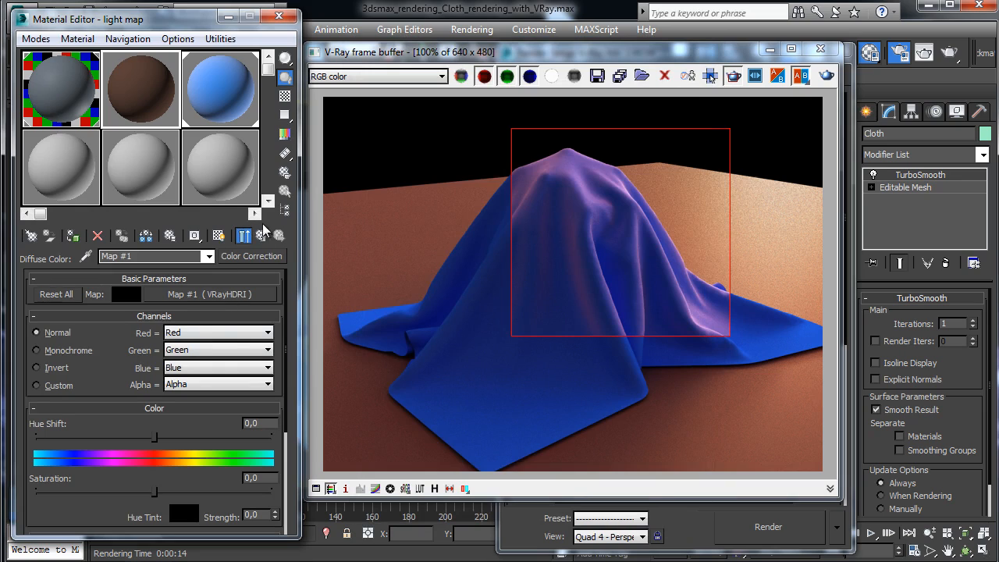
- Lower the light map's Color Correction saturation to about -55,482, then start a region test render and cancel it partway
scroll(156, 390, down, 2)
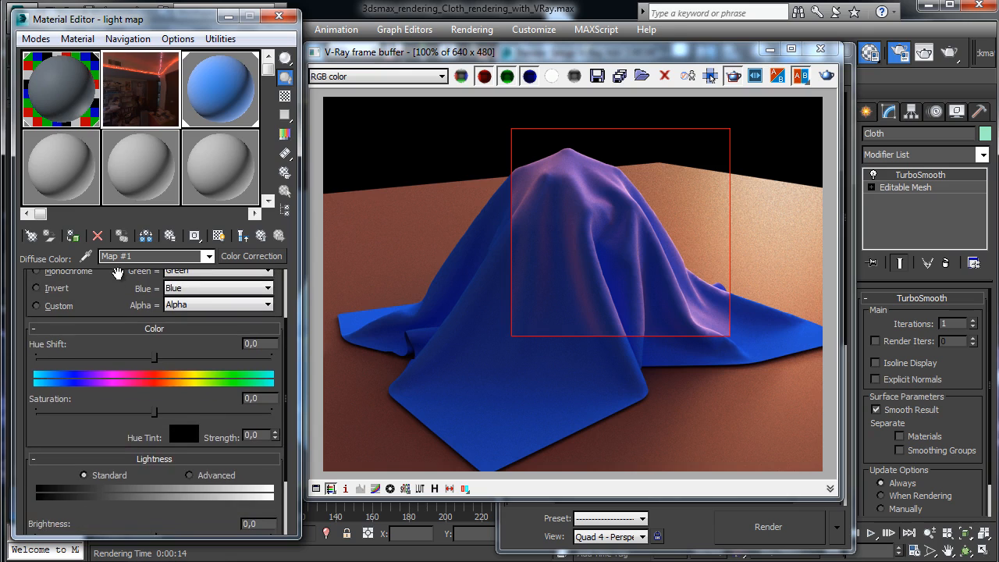
drag(154, 413, 88, 408)
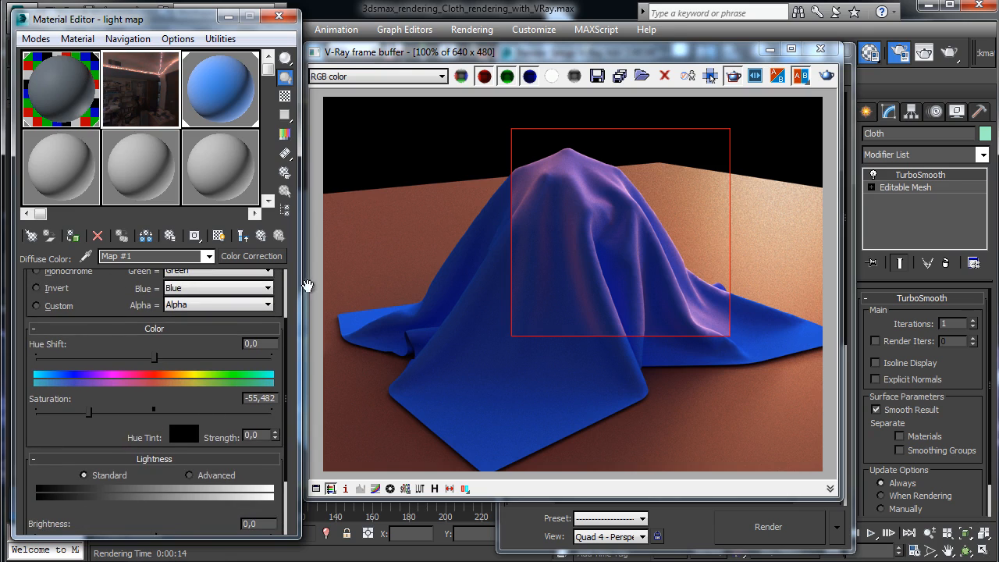
click(827, 78)
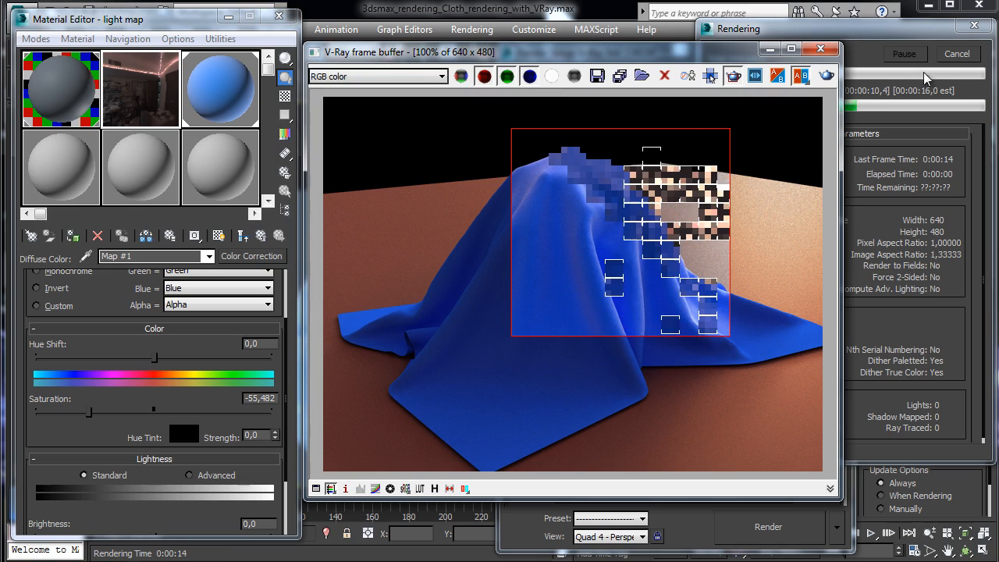
click(952, 58)
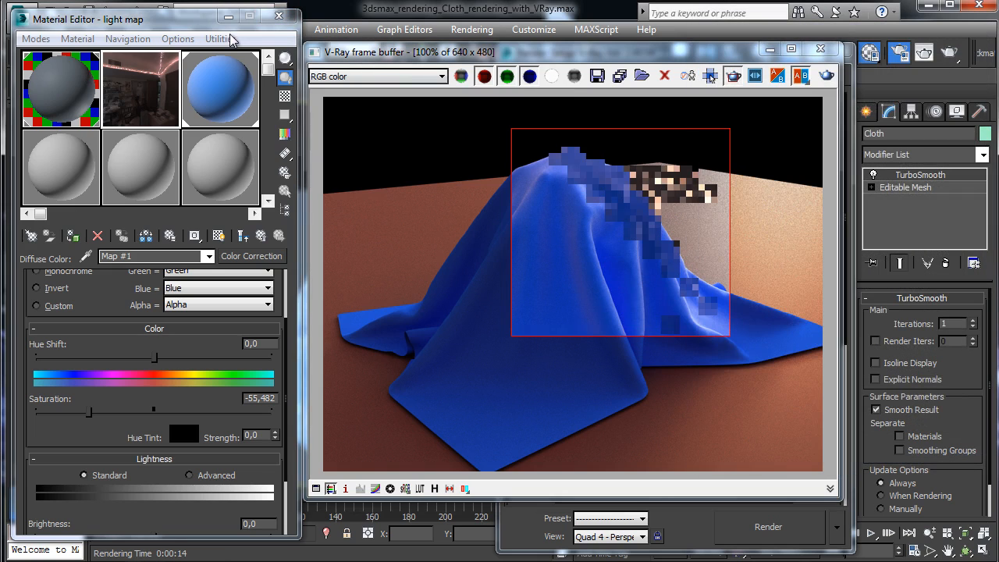
- Darken the front colour of the Velvet material's Falloff map to a deep blue, RGB 1, 18, 95
click(215, 76)
click(50, 313)
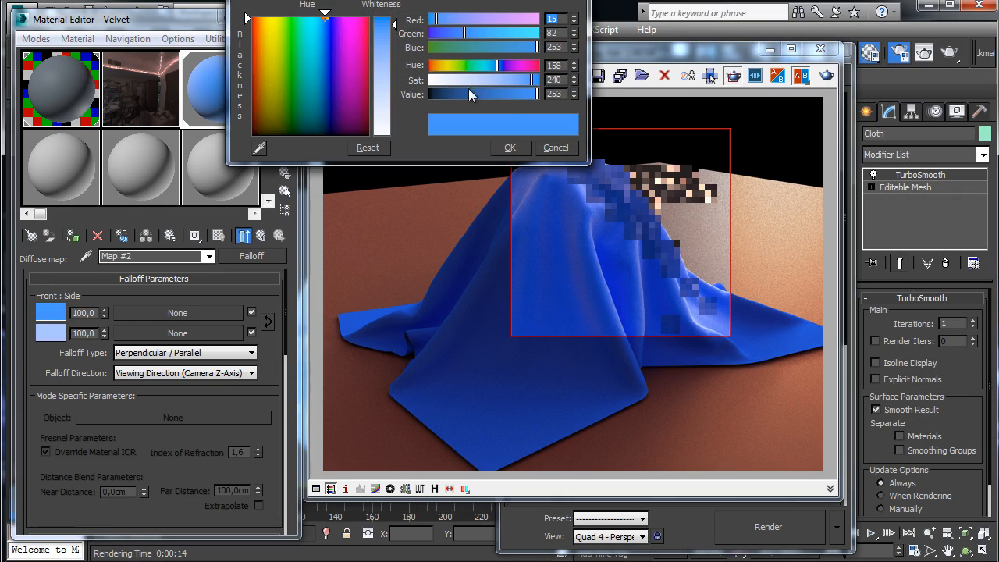
drag(502, 94, 469, 95)
drag(532, 86, 539, 91)
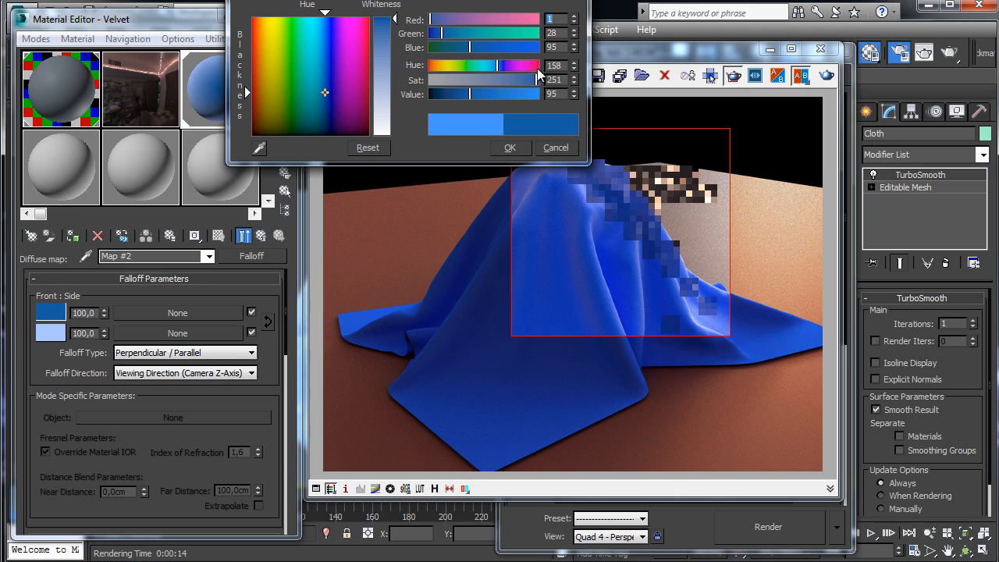
mouse_move(435, 34)
mouse_down()
mouse_move(439, 41)
mouse_move(439, 32)
mouse_up()
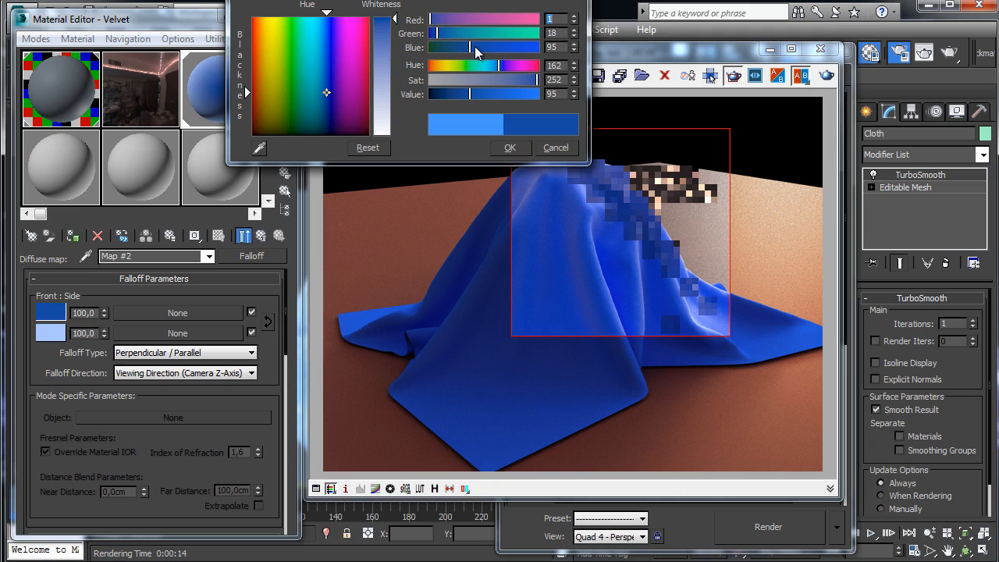
click(511, 148)
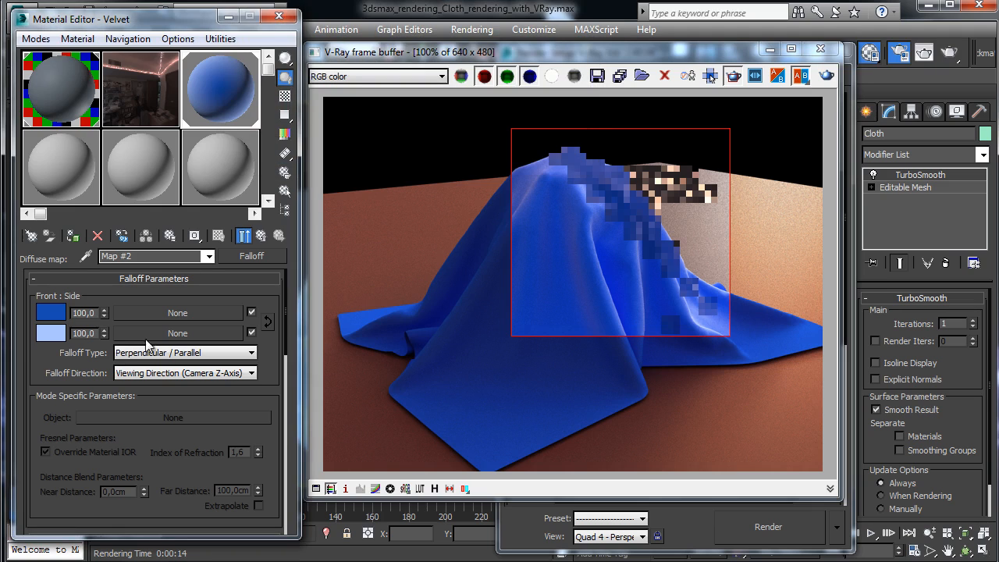
- Set the Velvet Falloff map's type to Fresnel and render the region again
click(168, 353)
click(167, 385)
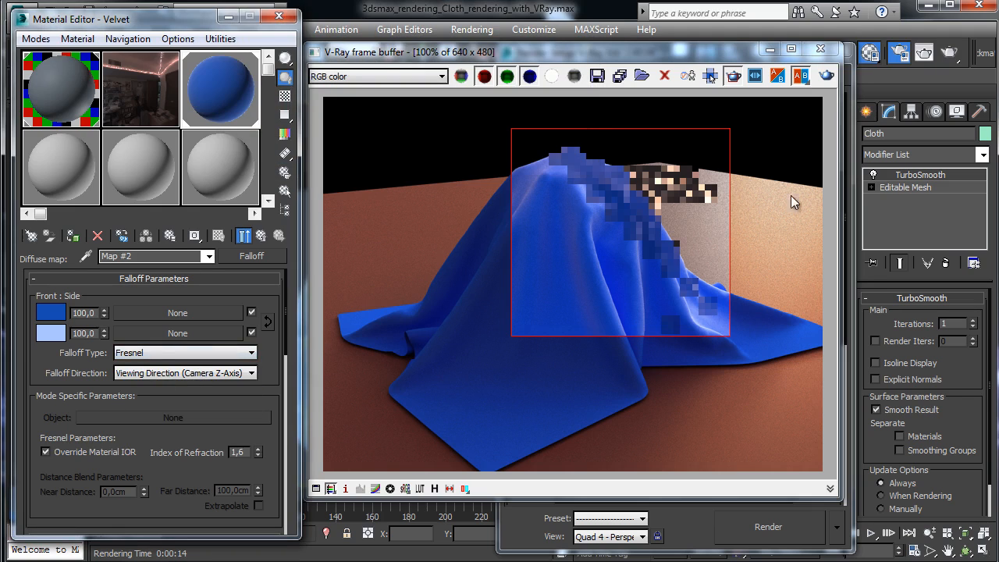
click(827, 75)
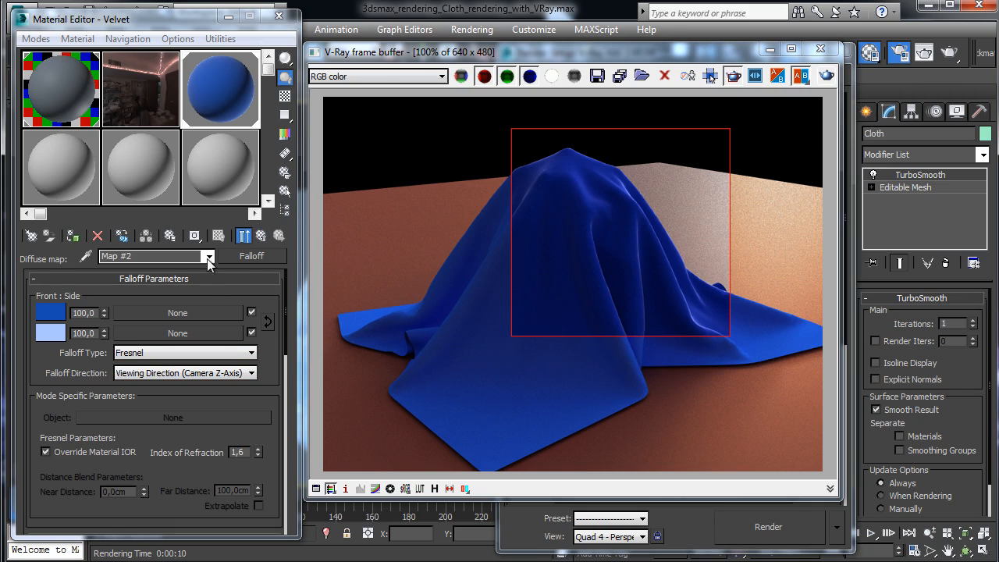
- Brighten the front colour of the Velvet material's Falloff map to RGB 1, 24, 161
click(50, 313)
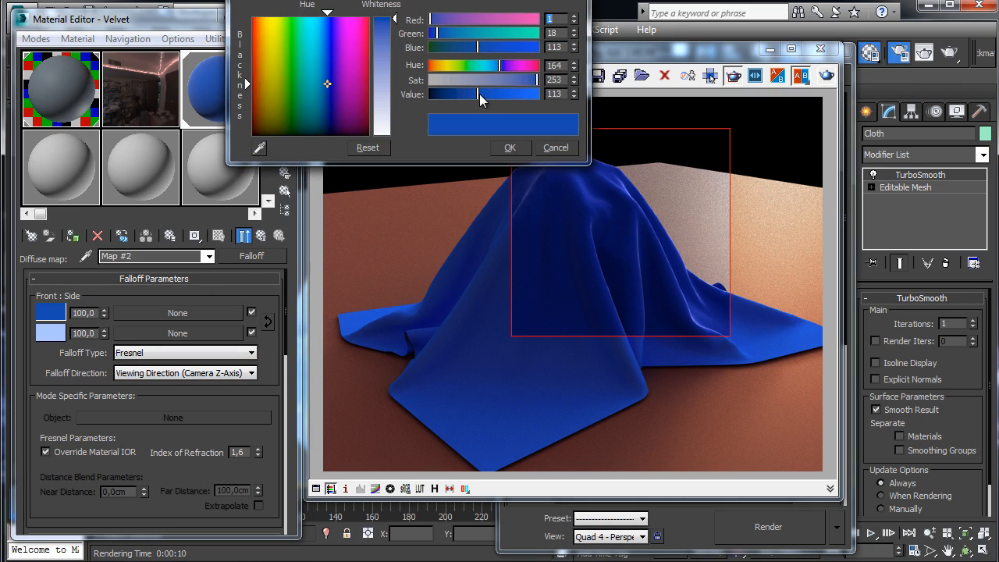
drag(479, 97, 499, 99)
click(507, 148)
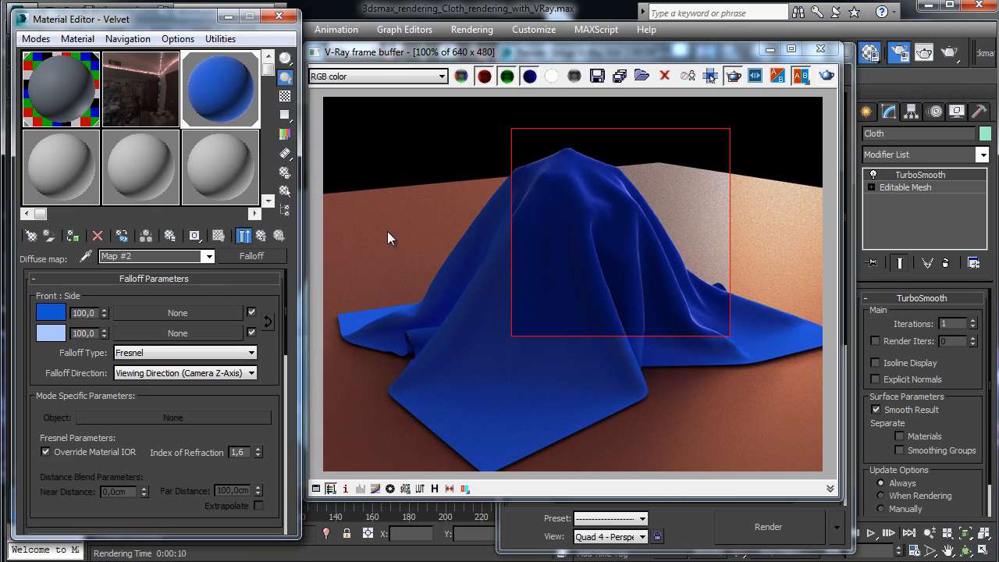
- Convert the end point of the Falloff map's mix curve to Bezier-Corner and extend its handle to bow the curve upward
drag(44, 365, 53, 343)
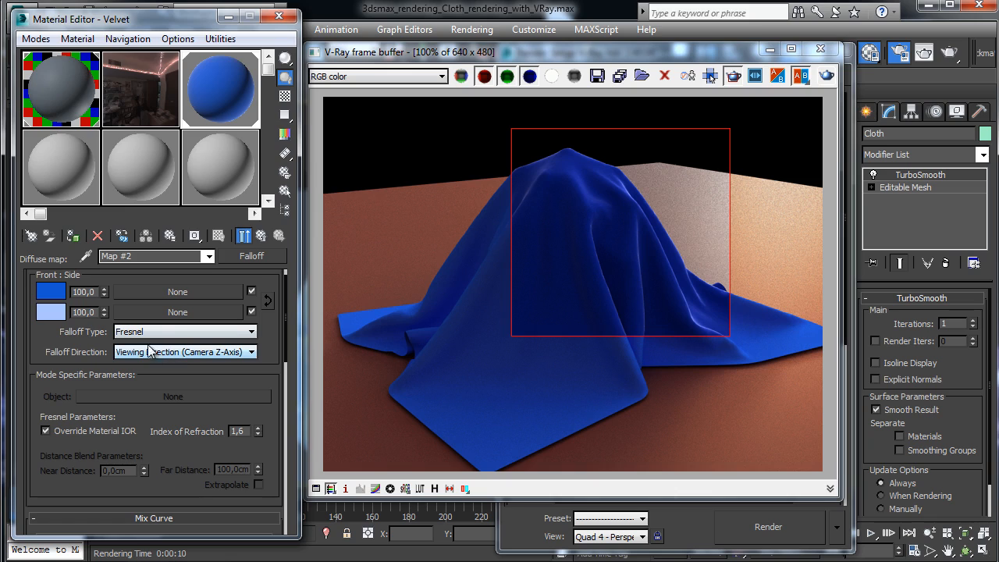
drag(157, 423, 177, 314)
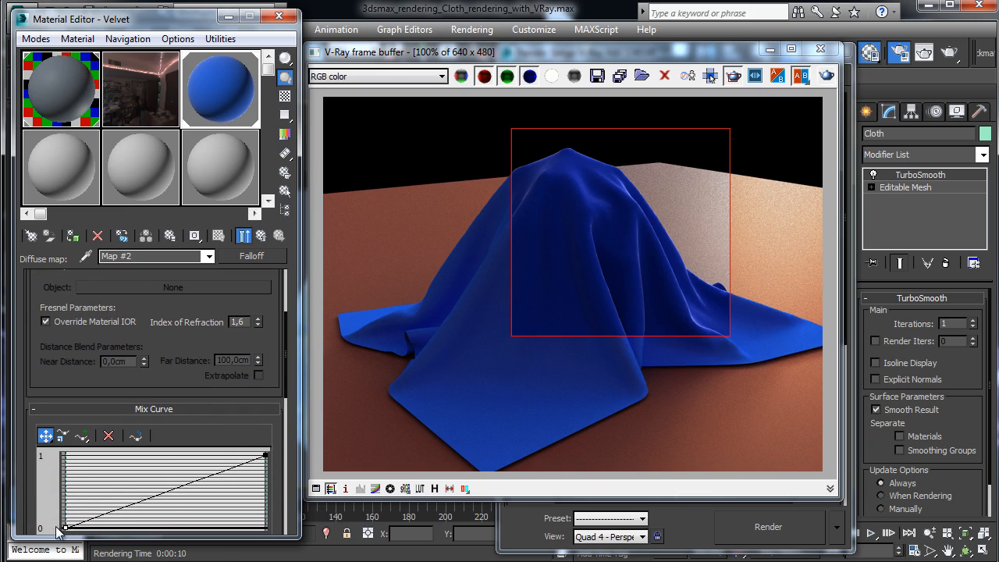
click(266, 455)
right_click(265, 455)
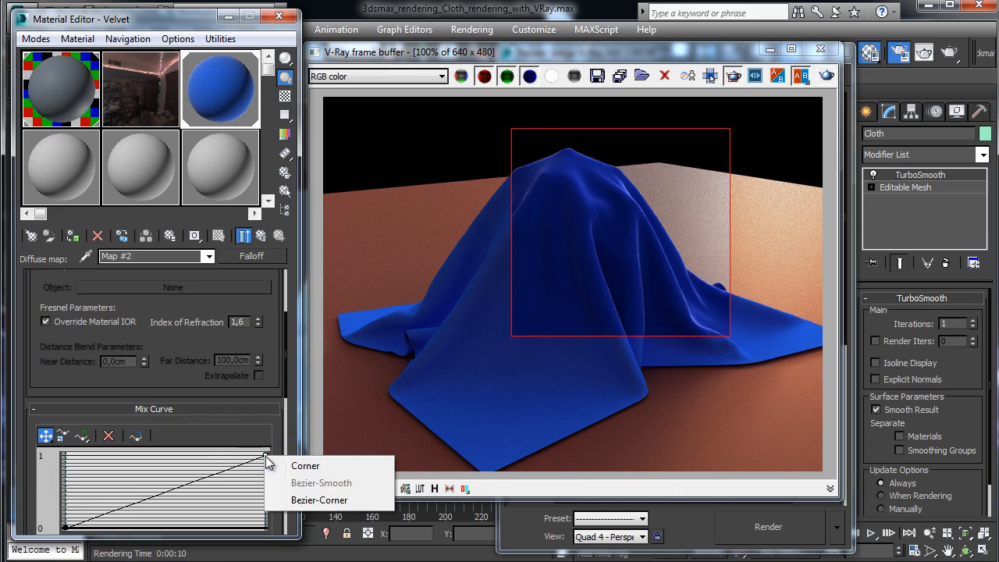
click(308, 501)
drag(217, 476, 168, 435)
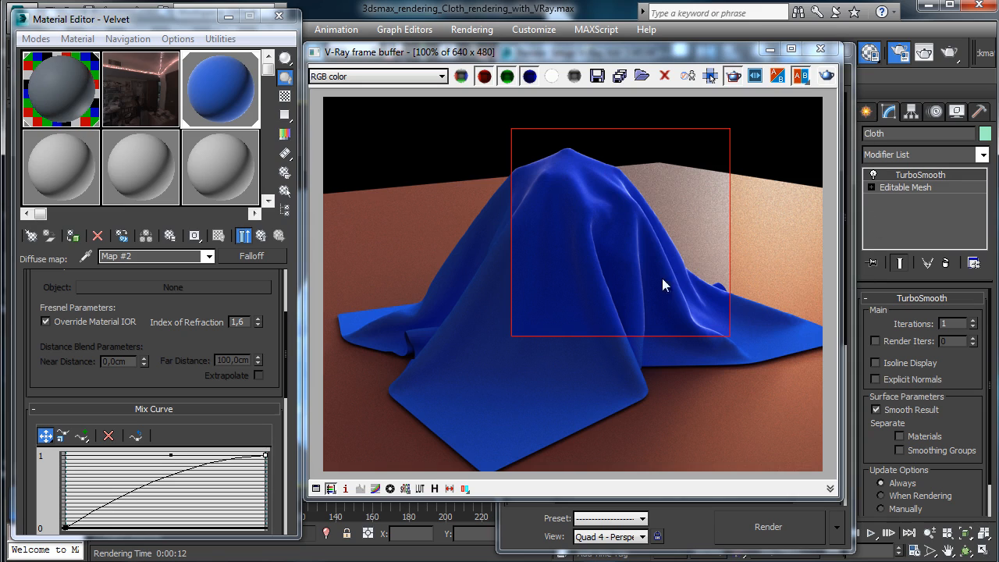
scroll(199, 359, up, 1)
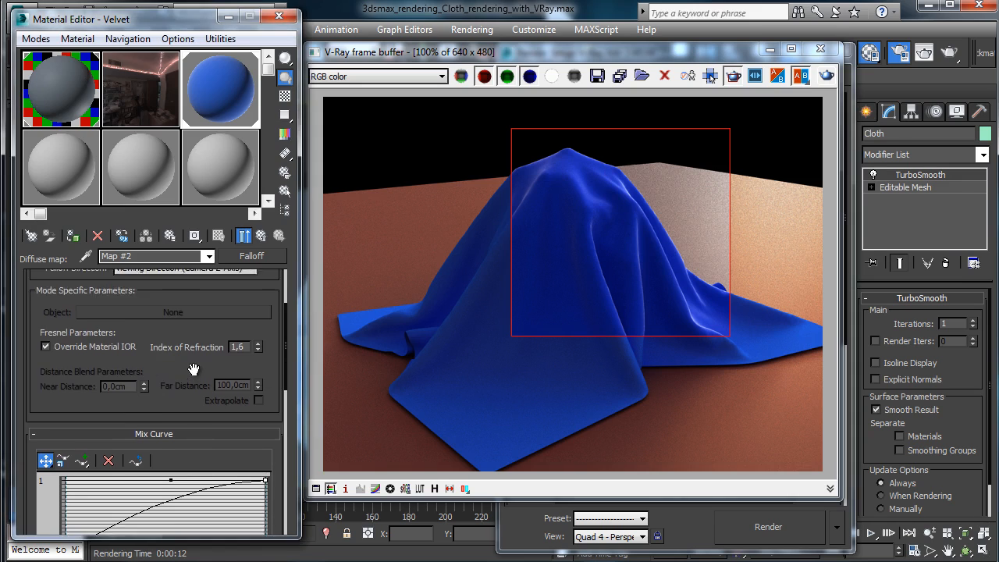
drag(170, 463, 127, 464)
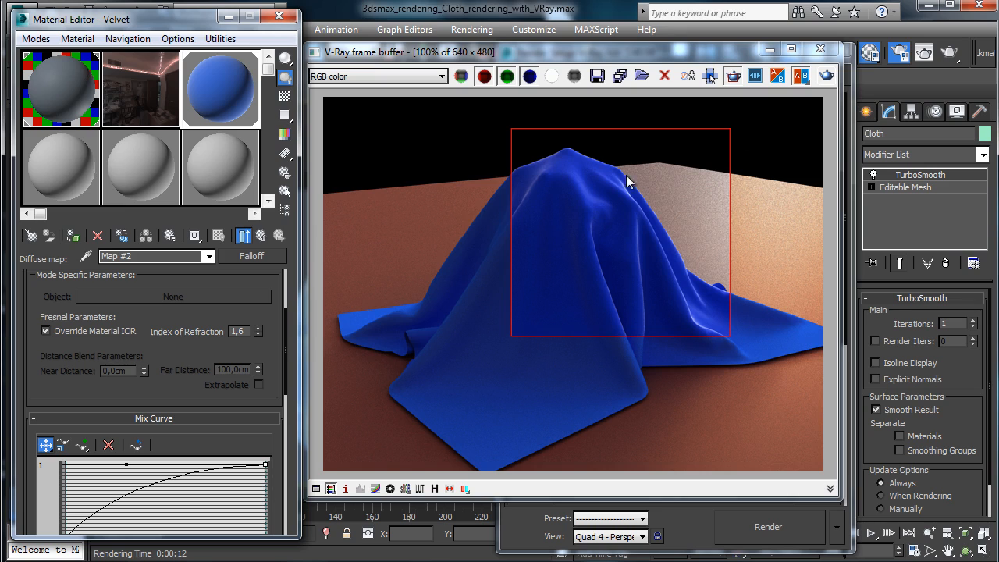
- Raise the green component of the Falloff map's front colour to 34, giving RGB 1, 34, 161
drag(223, 289, 182, 482)
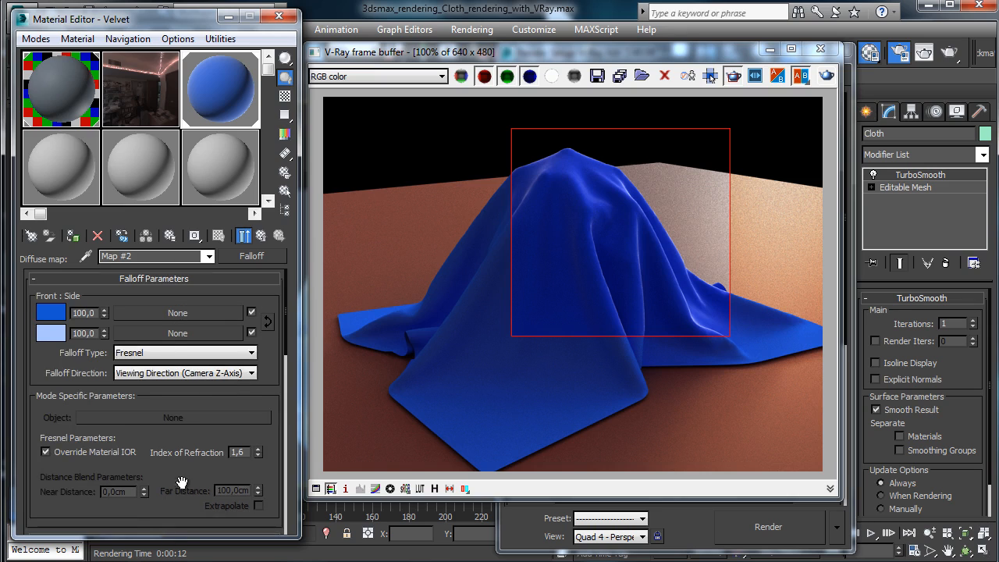
click(51, 313)
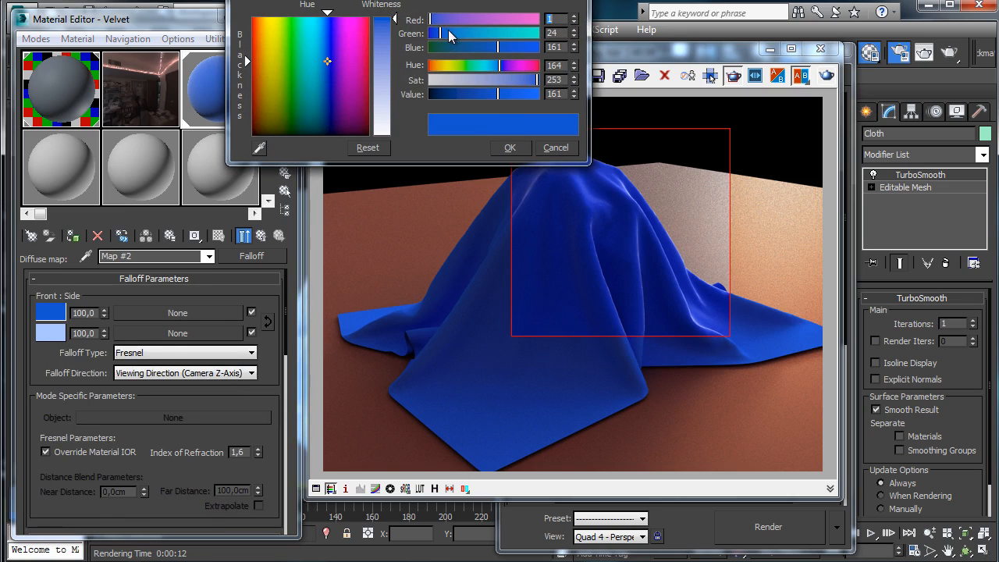
click(443, 34)
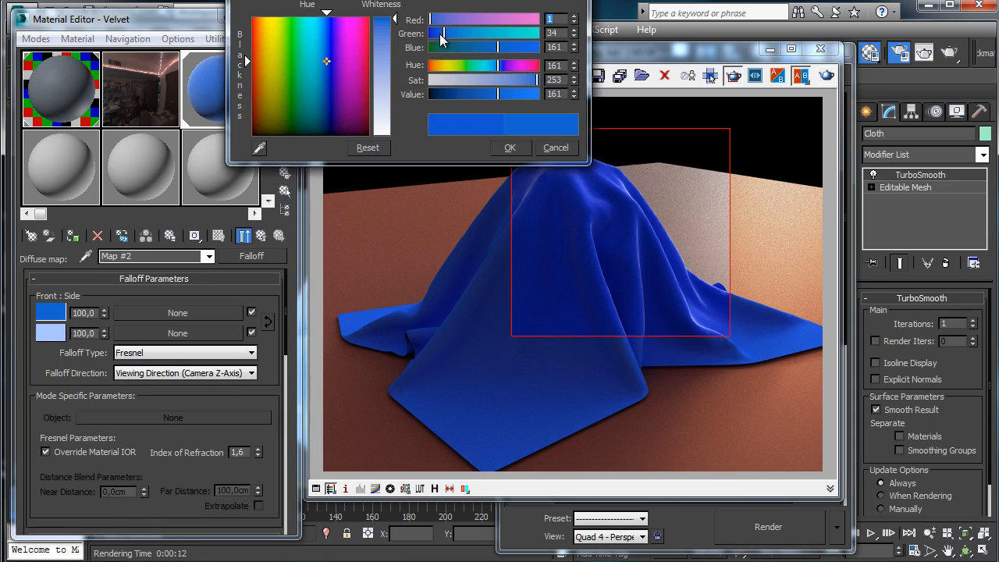
click(505, 149)
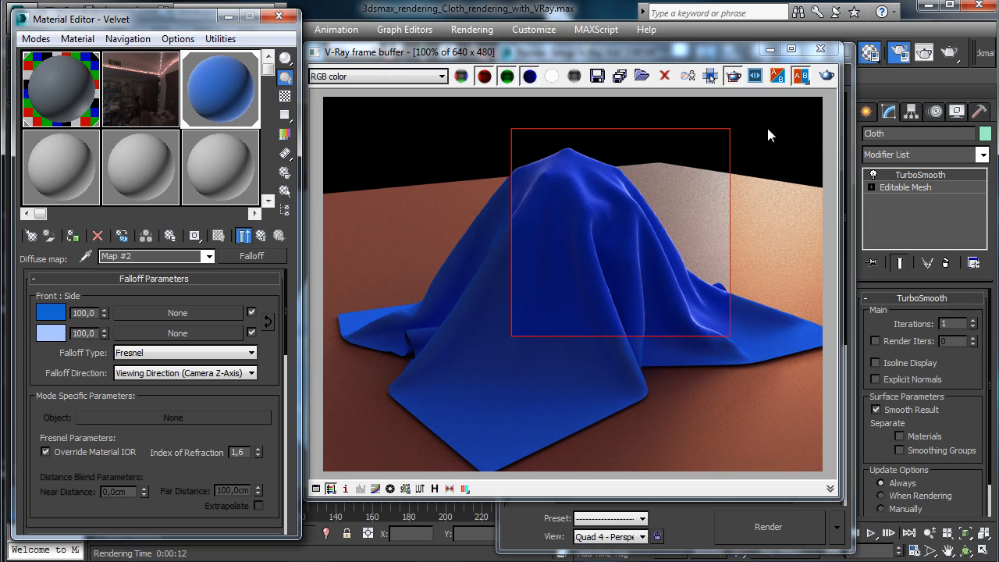
- Set the Velvet material's reflection colour to grey, value 59, then start a region test render and cancel it partway
click(244, 236)
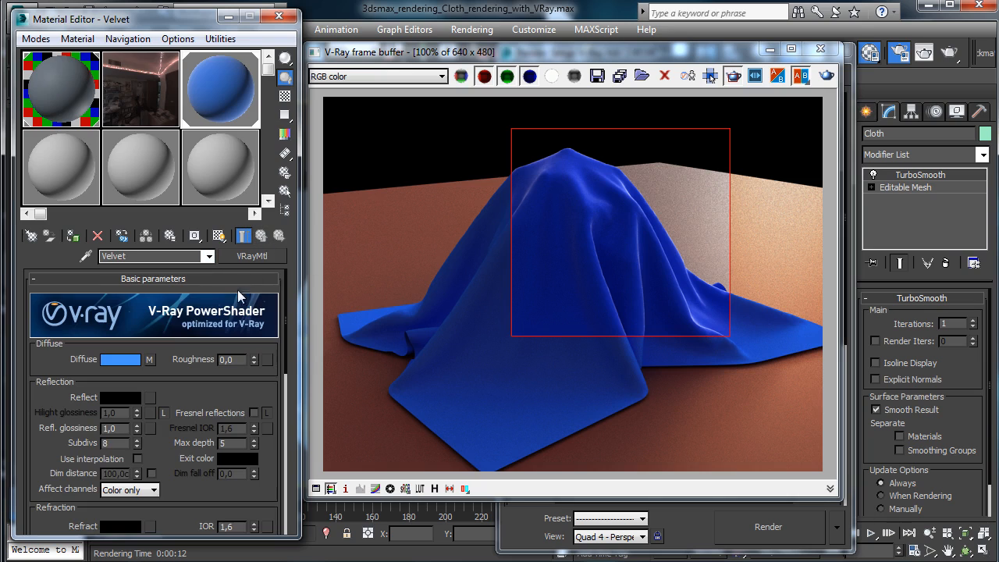
drag(179, 401, 156, 380)
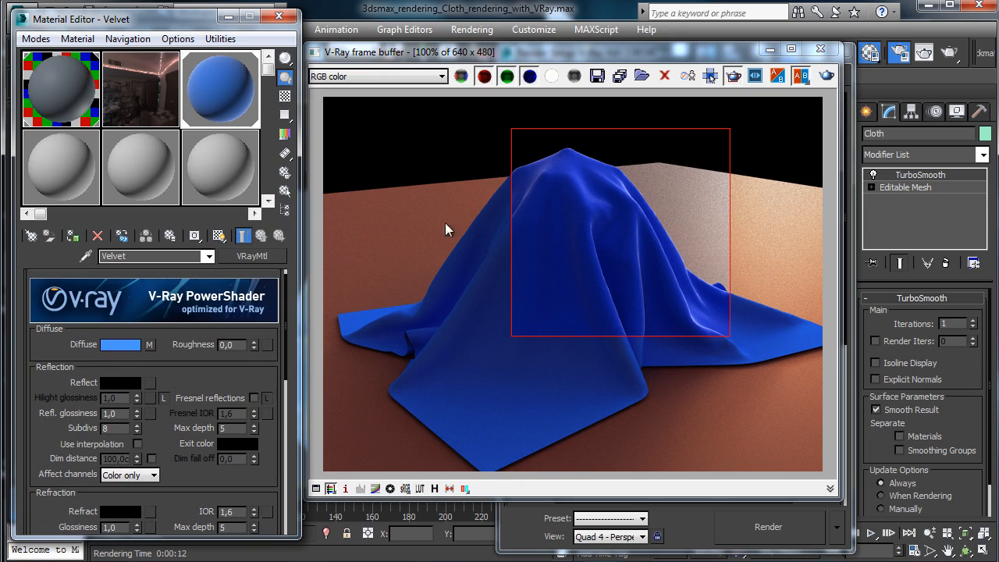
click(121, 383)
click(394, 45)
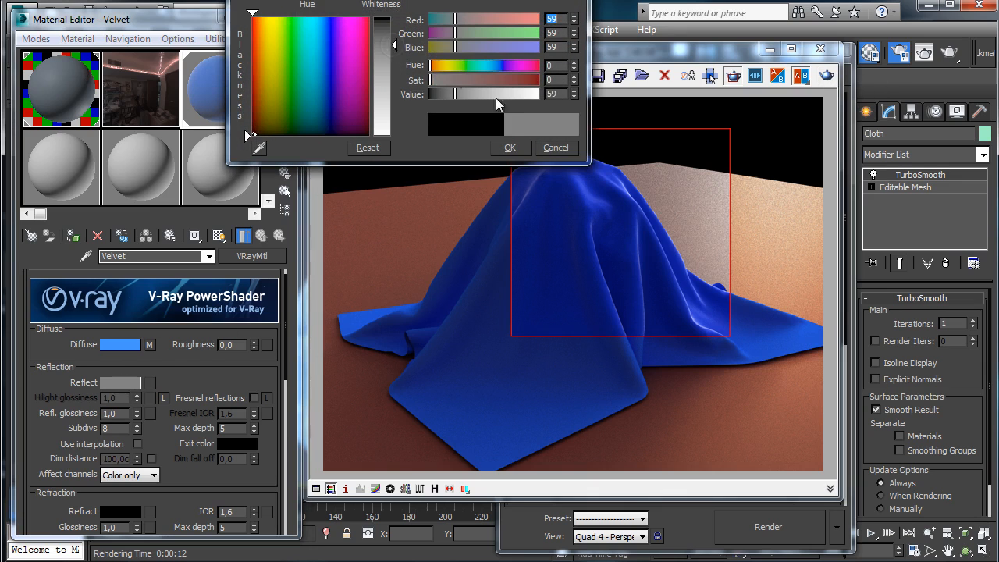
click(507, 148)
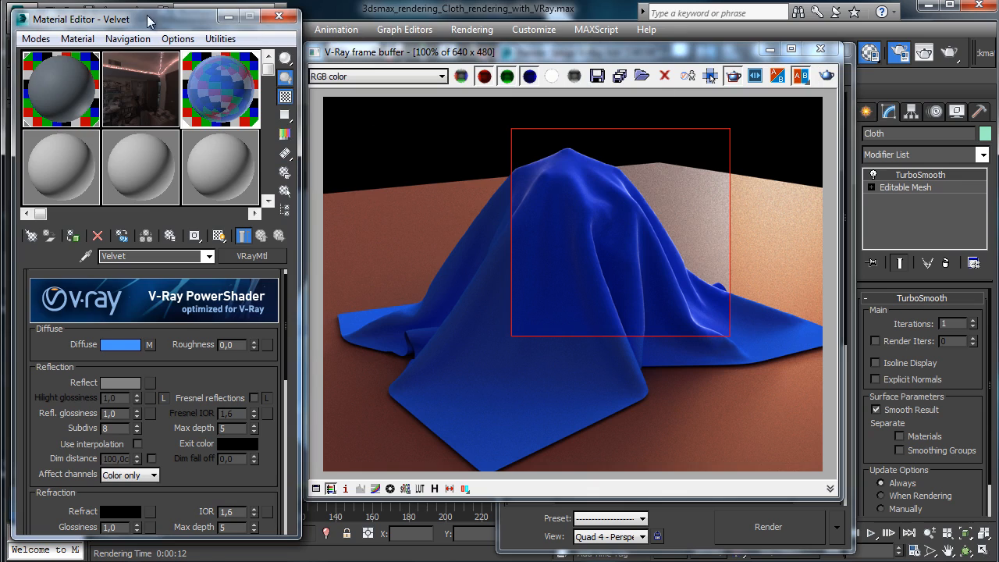
drag(148, 22, 142, 51)
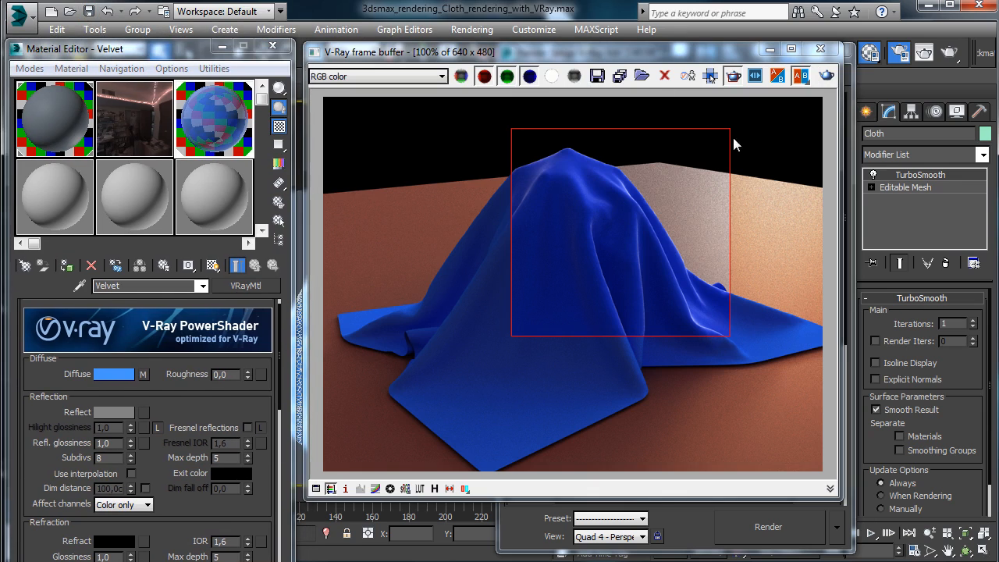
click(827, 76)
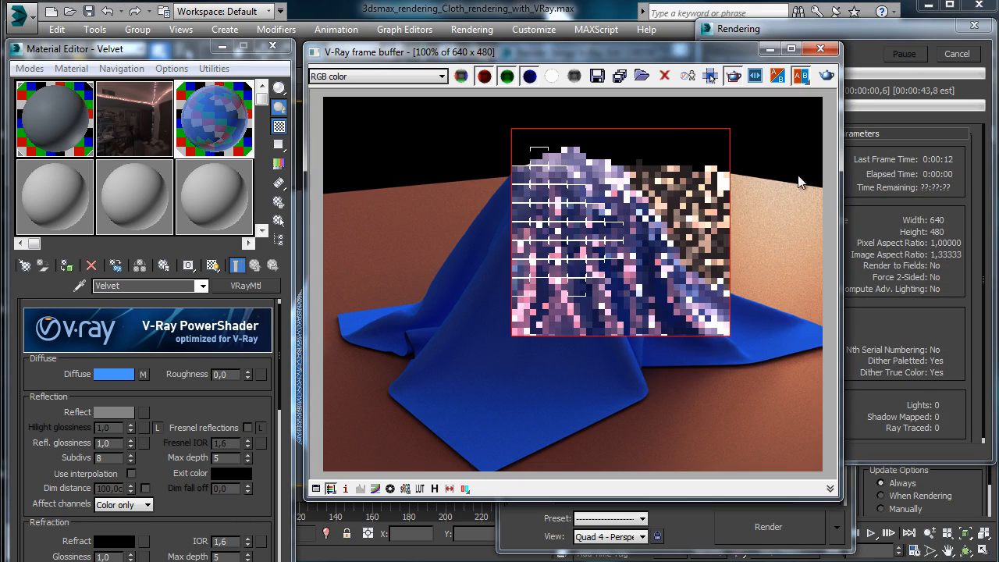
click(958, 53)
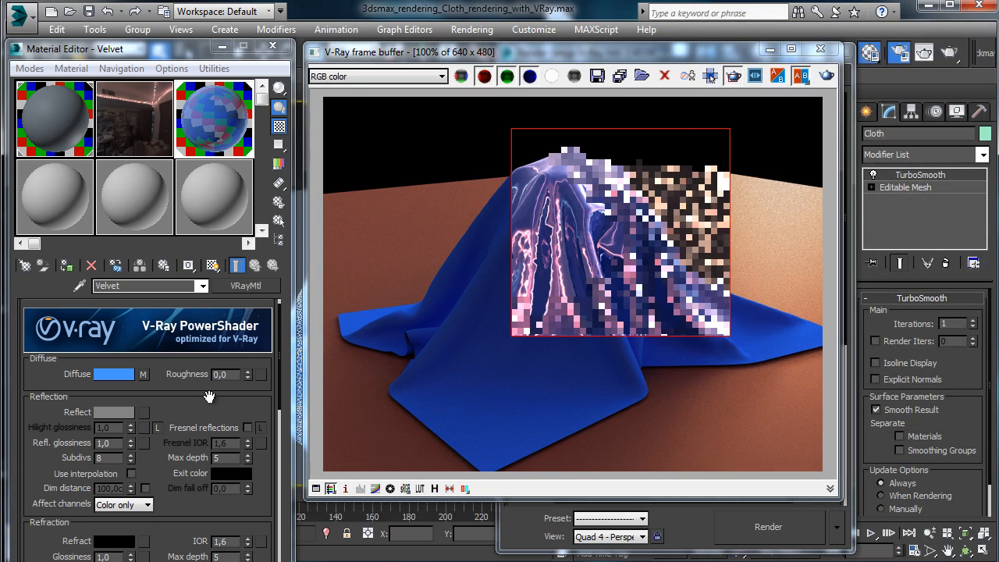
- Enable Fresnel reflections on the Velvet material, then start another region test render and cancel it partway
scroll(244, 381, down, 1)
click(247, 396)
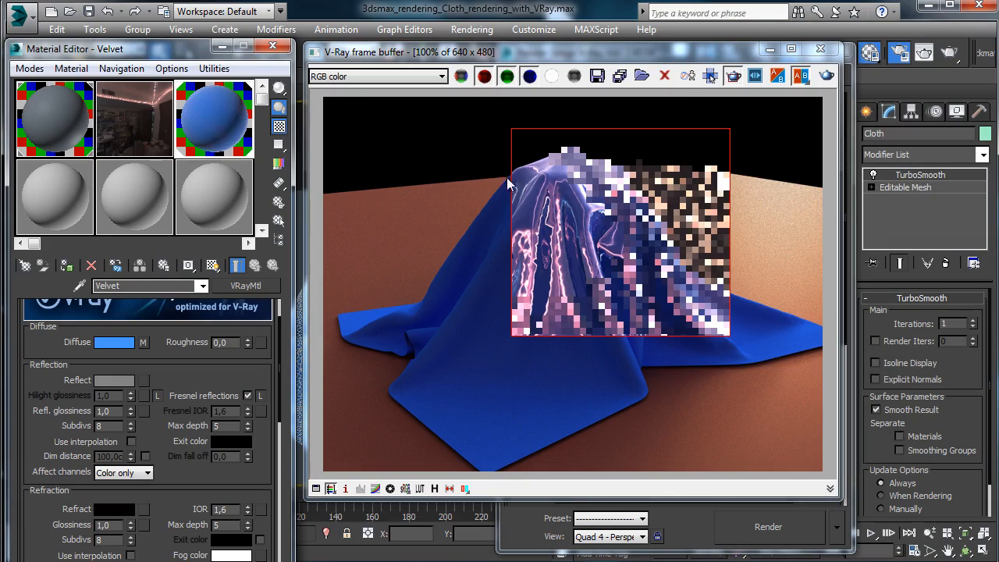
click(830, 78)
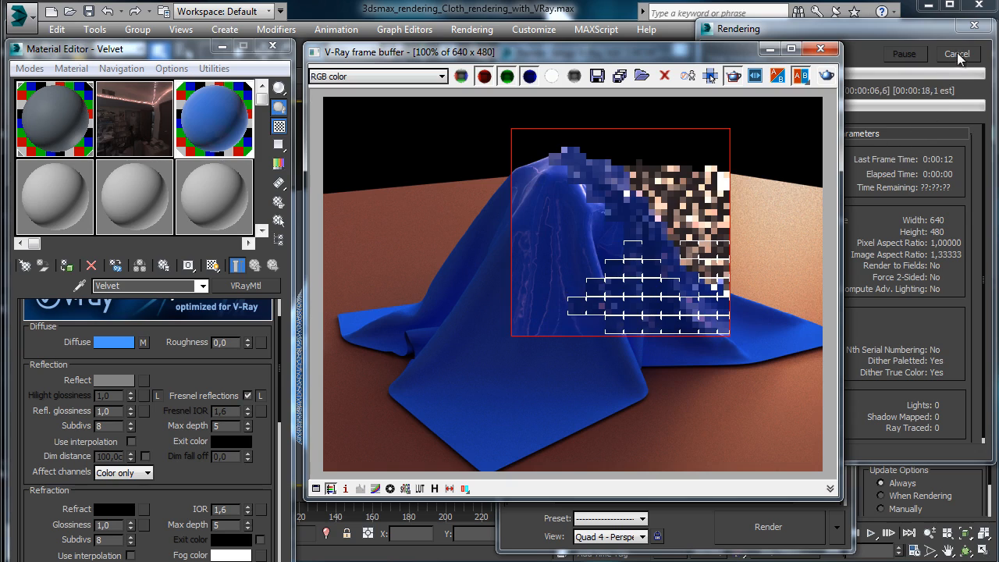
click(911, 72)
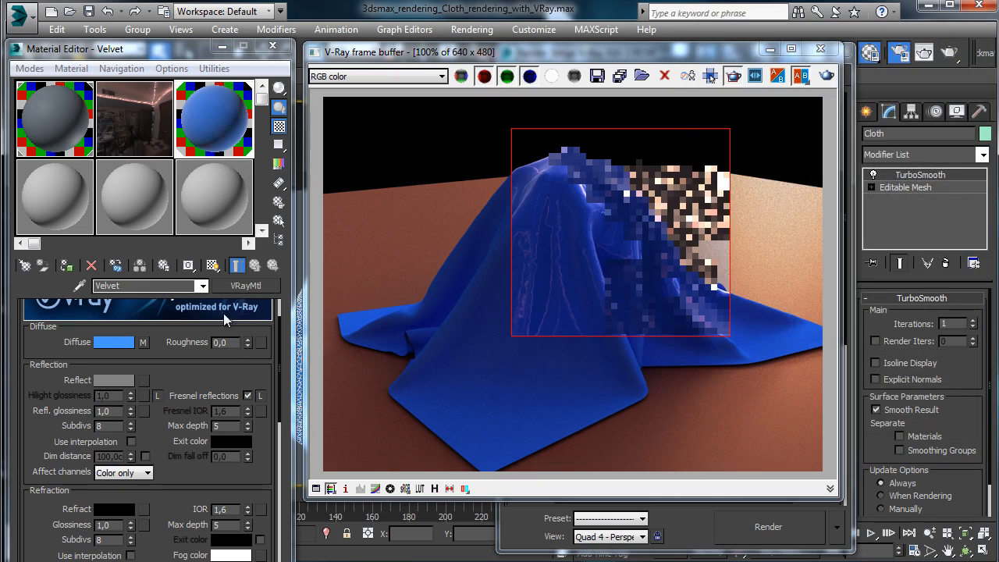
- Lower the Velvet material's reflection glossiness to 0,65 and render the region
click(119, 411)
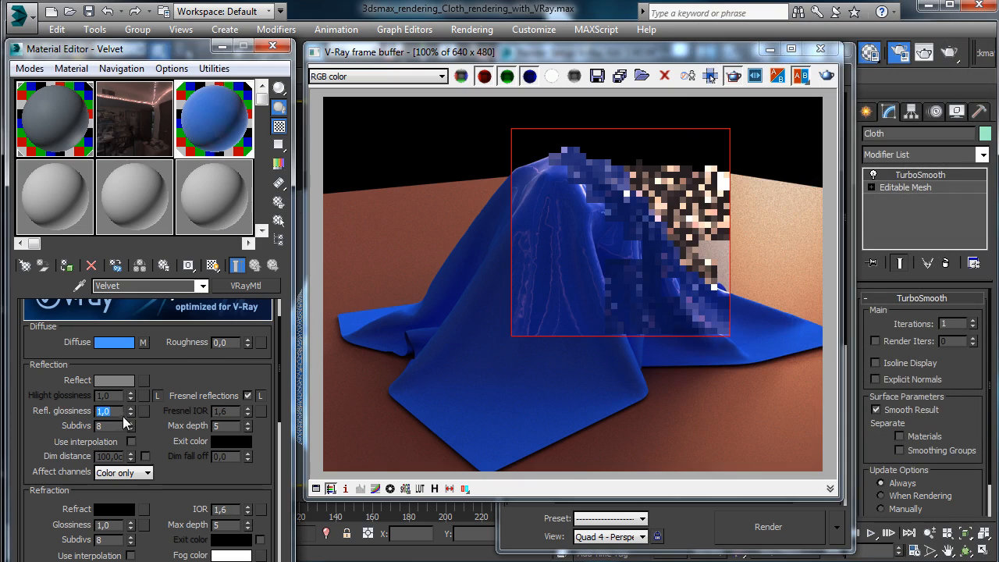
drag(130, 414, 131, 425)
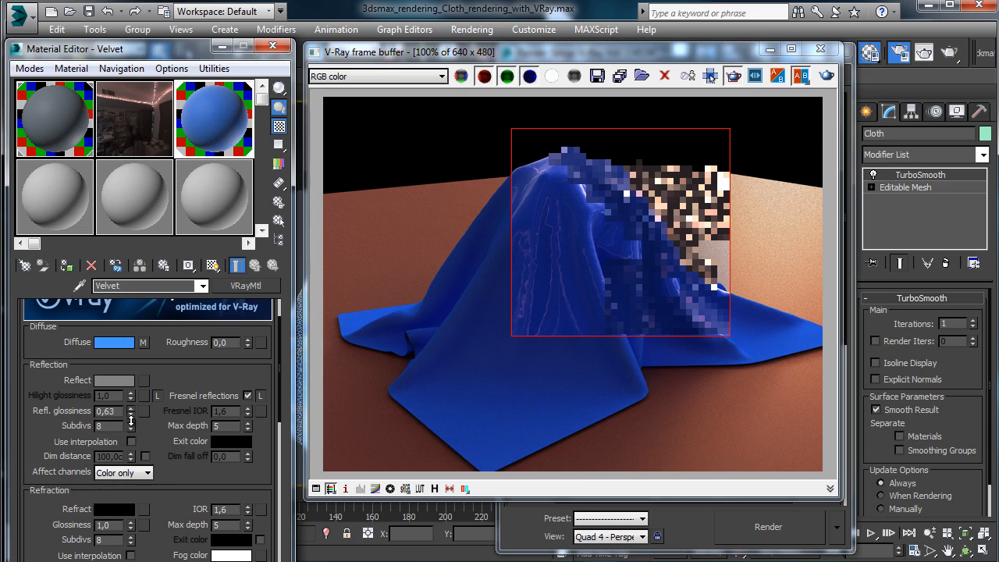
click(829, 77)
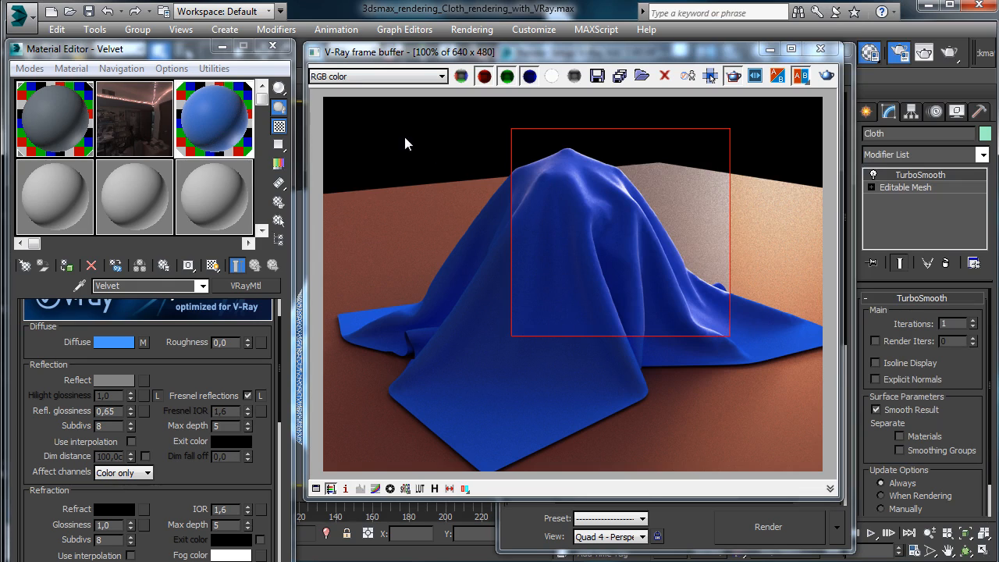
- Redraw the render region around most of the cloth and flatten the diffuse Falloff map's mix curve by shortening its end-point handle
drag(661, 366, 399, 139)
drag(337, 158, 763, 411)
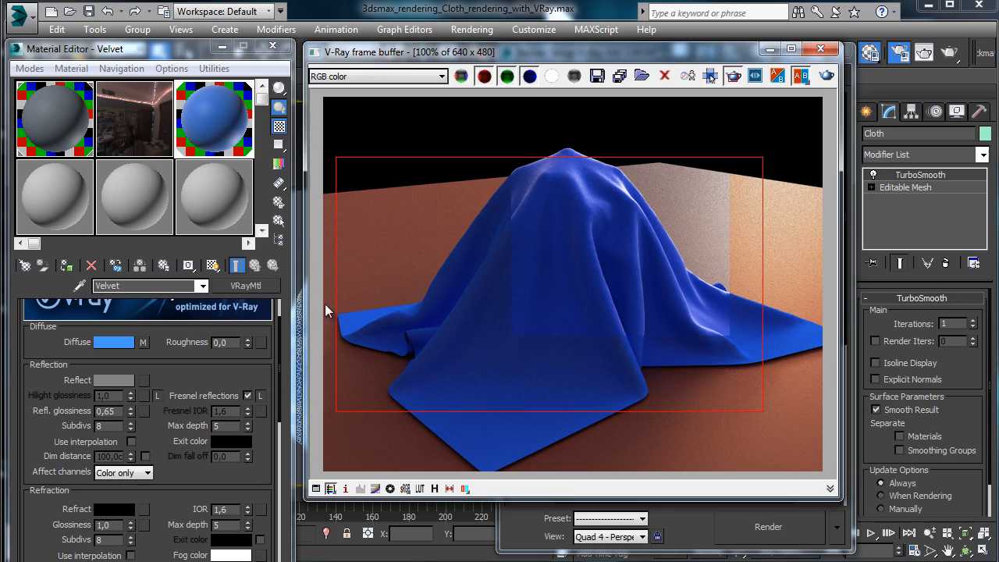
click(144, 347)
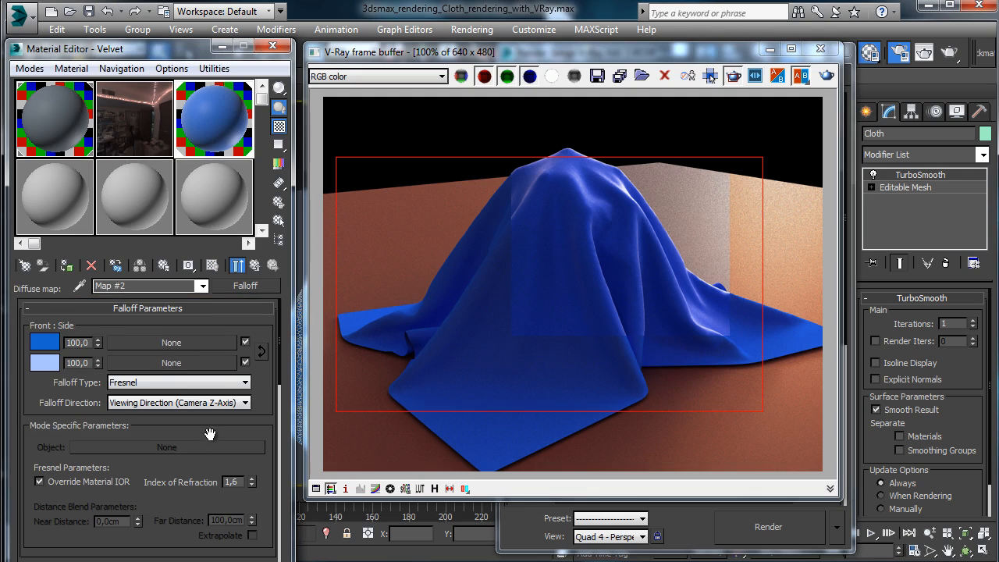
drag(209, 435, 232, 241)
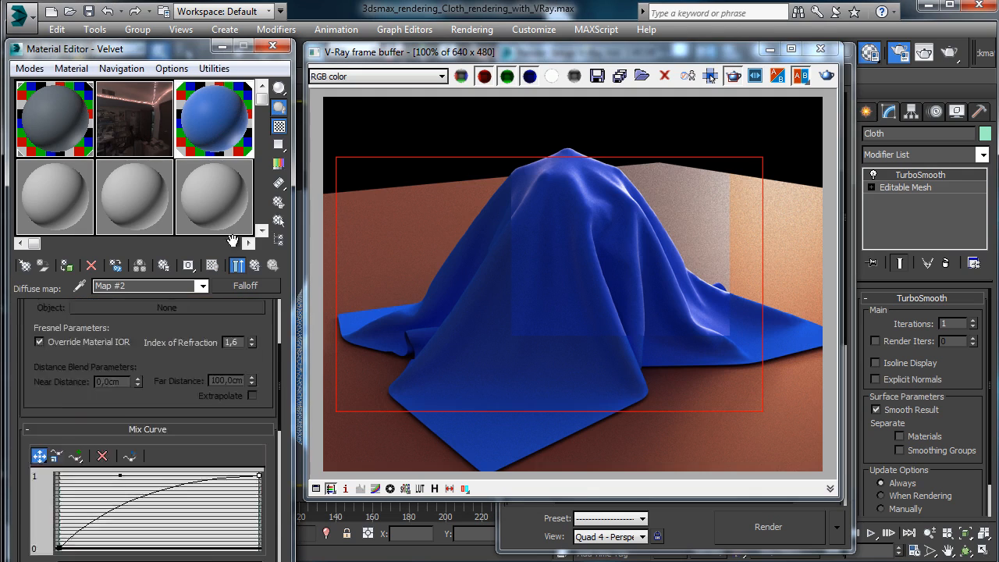
drag(120, 378, 169, 378)
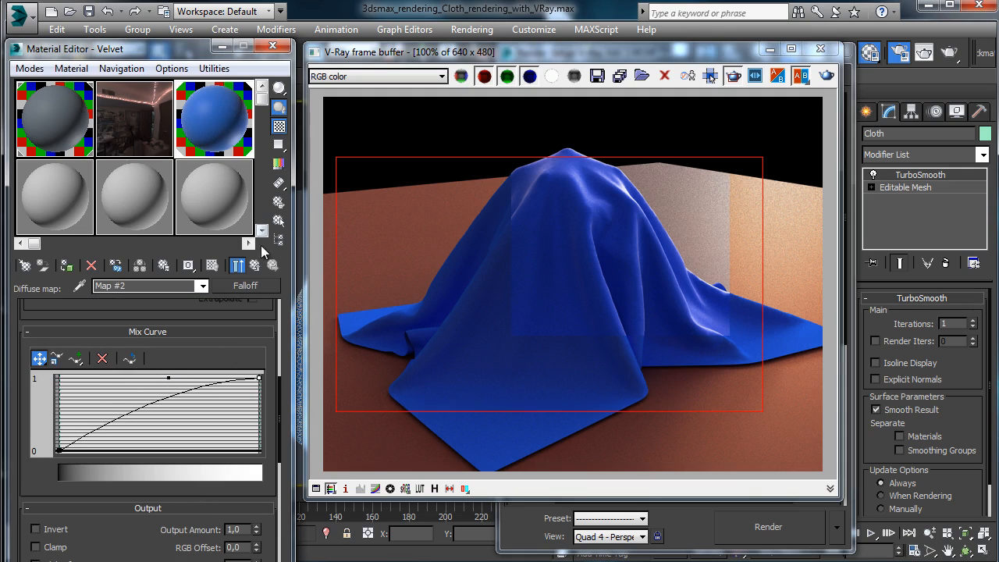
- Set the Velvet material's BRDF anisotropy to 0,3 and render the enlarged region
click(254, 266)
scroll(181, 341, down, 5)
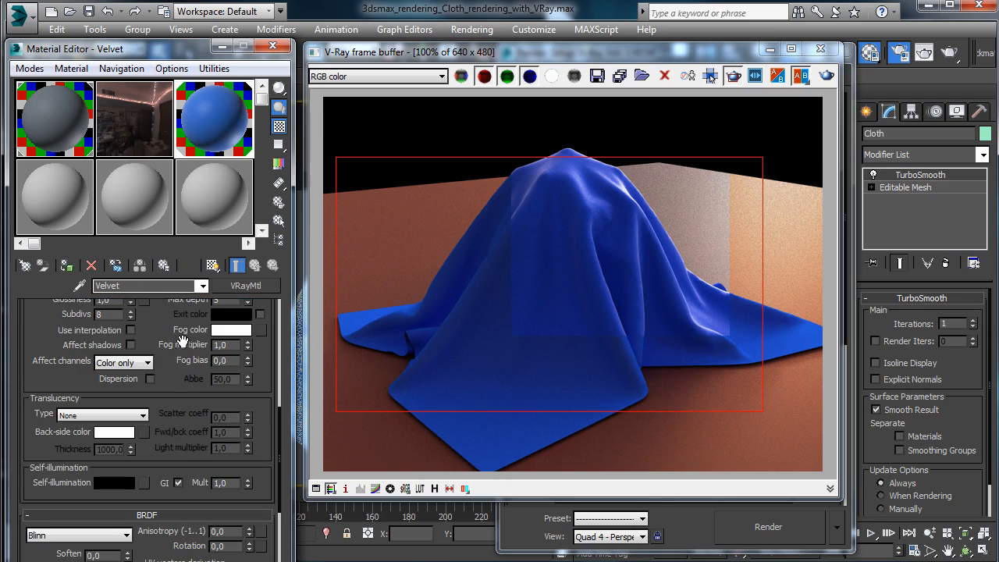
drag(184, 403, 180, 273)
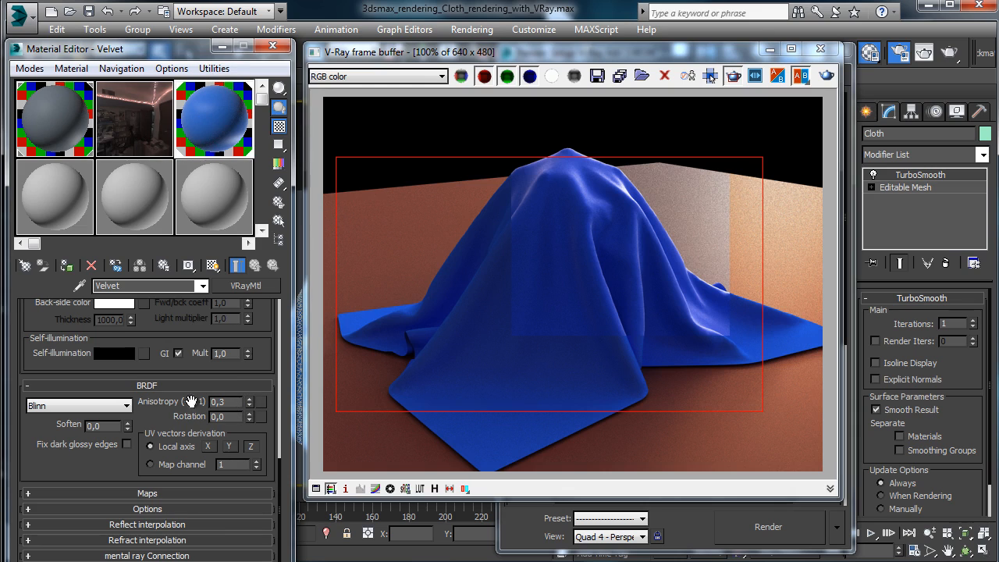
click(826, 76)
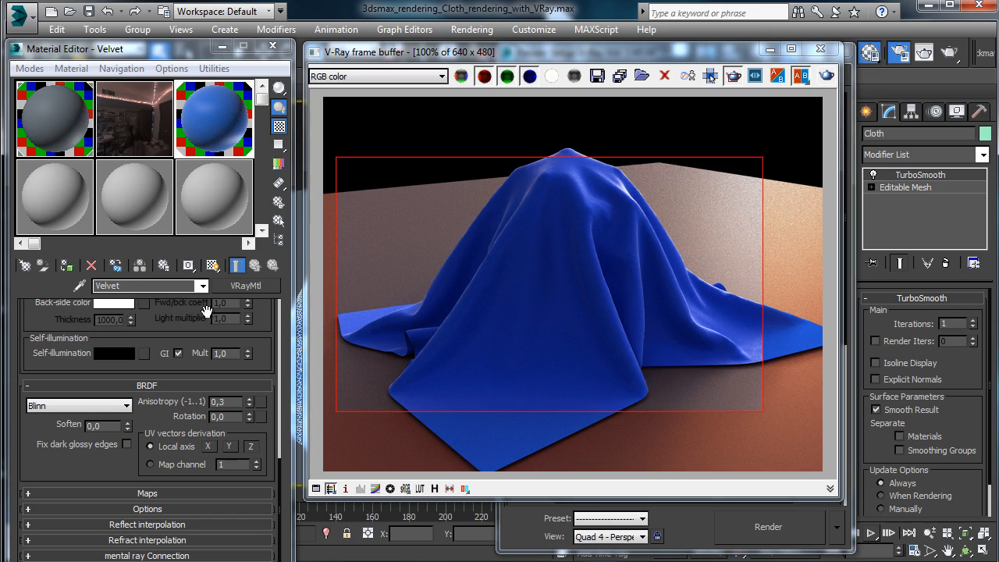
- Lower the saturation of the light map's Color Correction to about -87,375
mouse_move(159, 321)
mouse_down()
mouse_move(163, 393)
mouse_move(172, 312)
mouse_up()
click(155, 121)
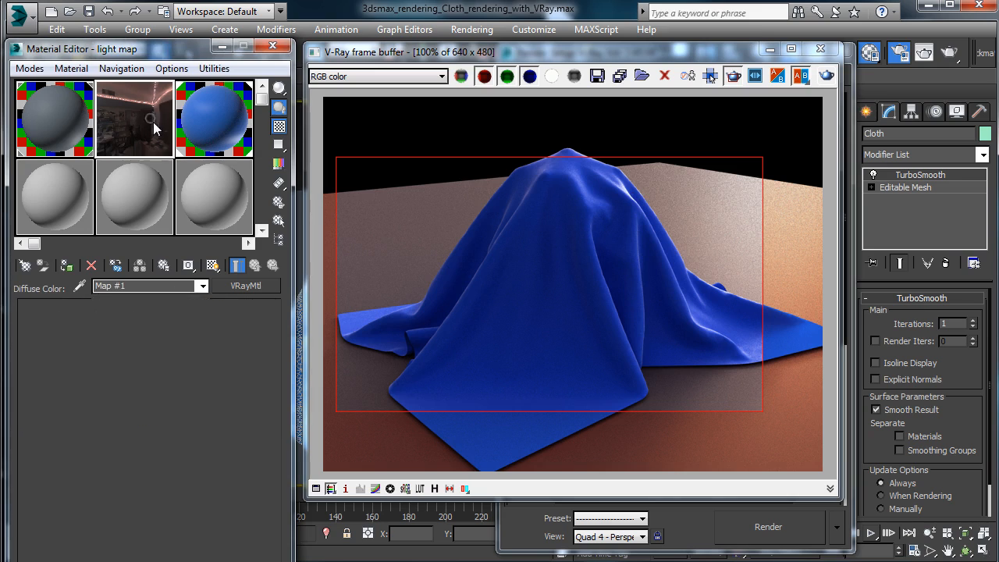
scroll(76, 421, down, 3)
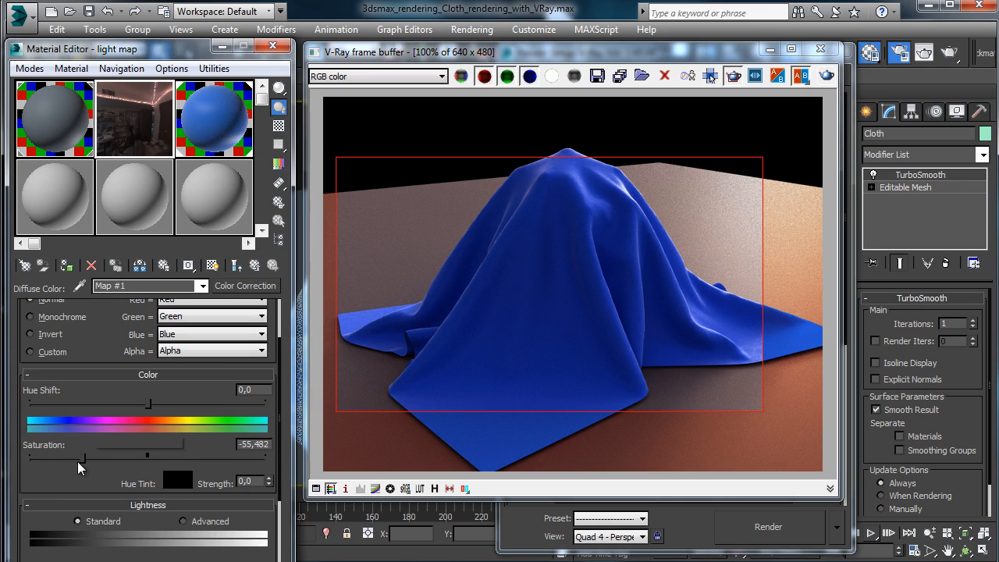
drag(81, 459, 50, 458)
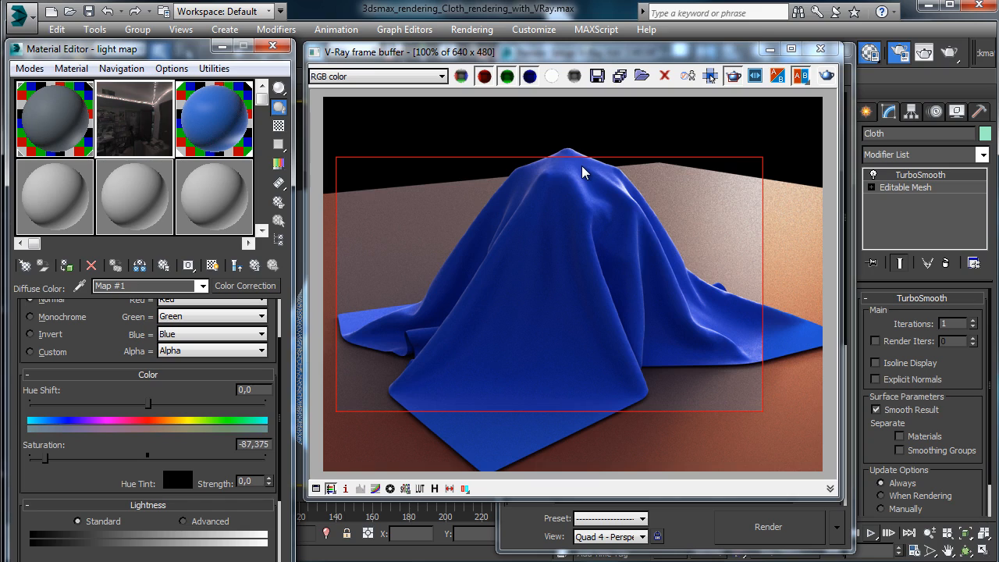
- Start a region render with the desaturated light map and cancel it
click(828, 76)
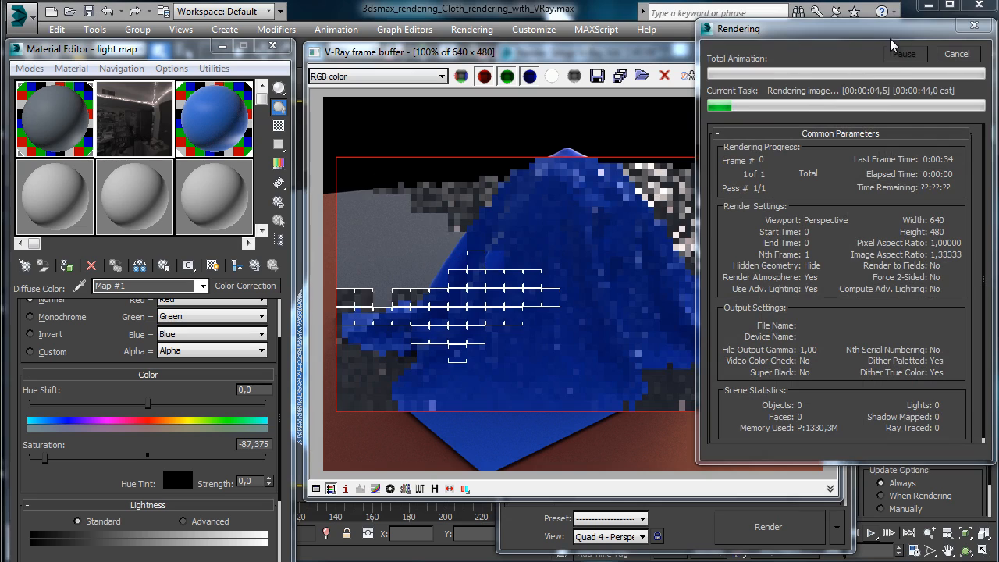
click(957, 54)
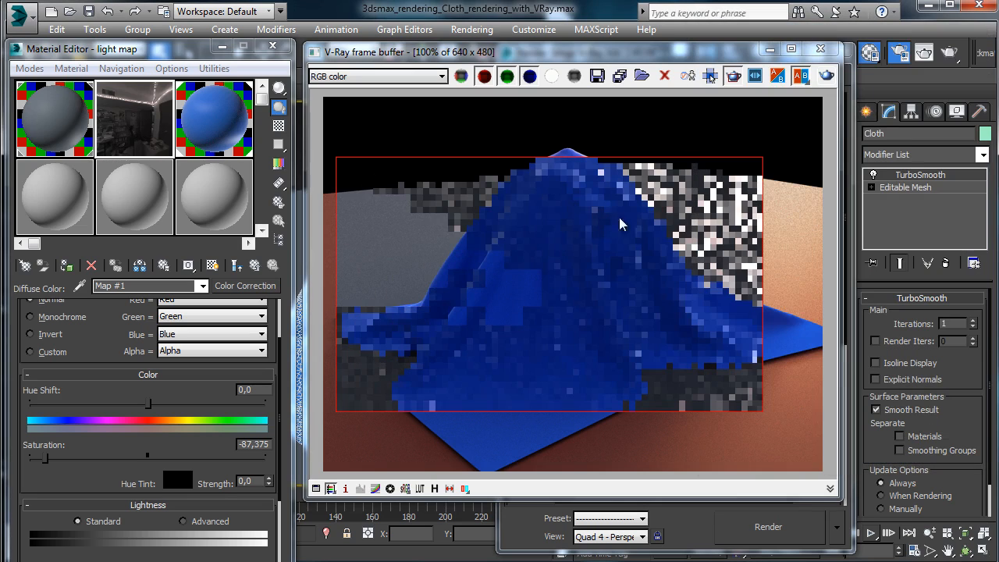
- Set the Velvet material's Reflect color value to 100 and render the region
click(236, 266)
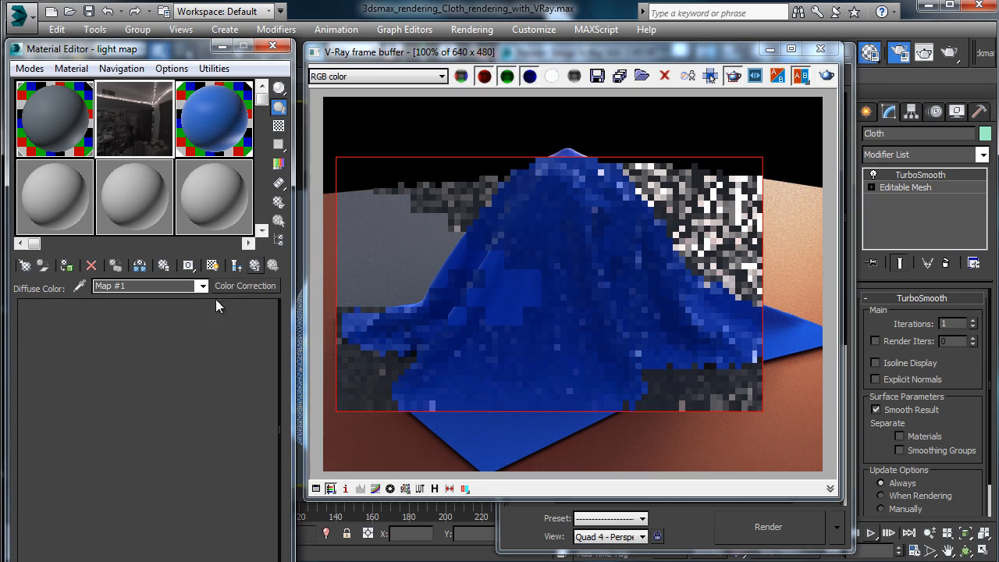
click(210, 125)
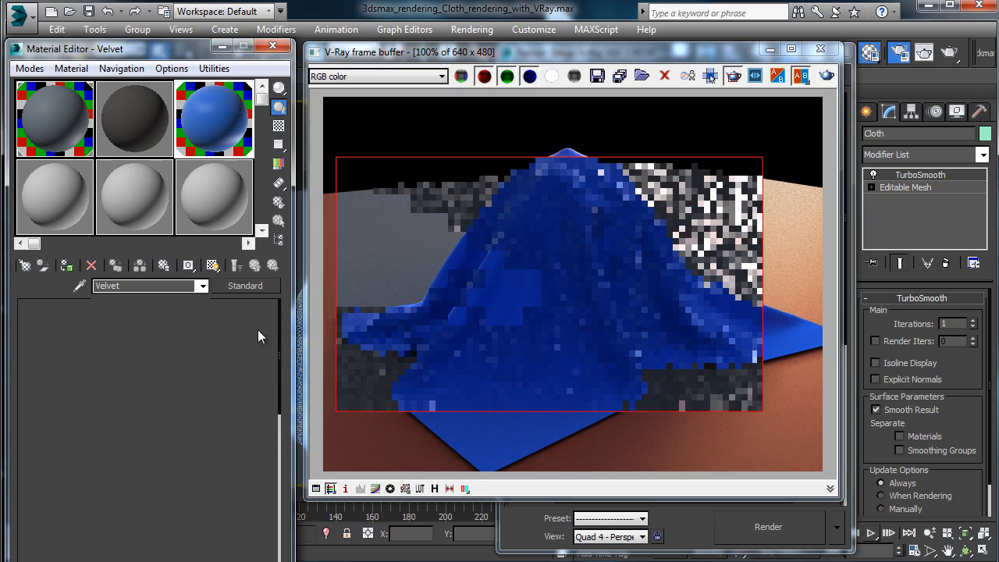
scroll(257, 332, down, 5)
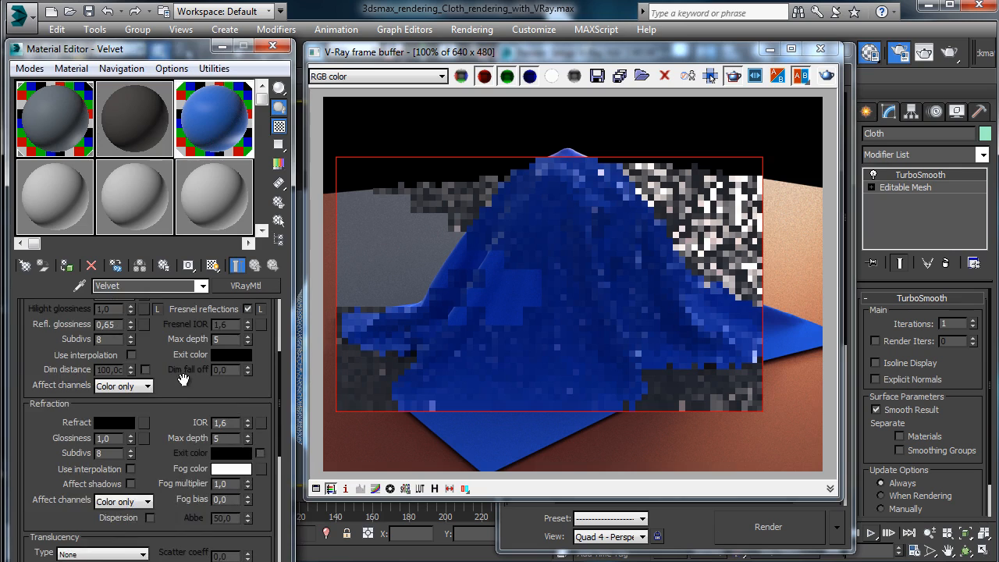
scroll(191, 386, up, 3)
click(117, 428)
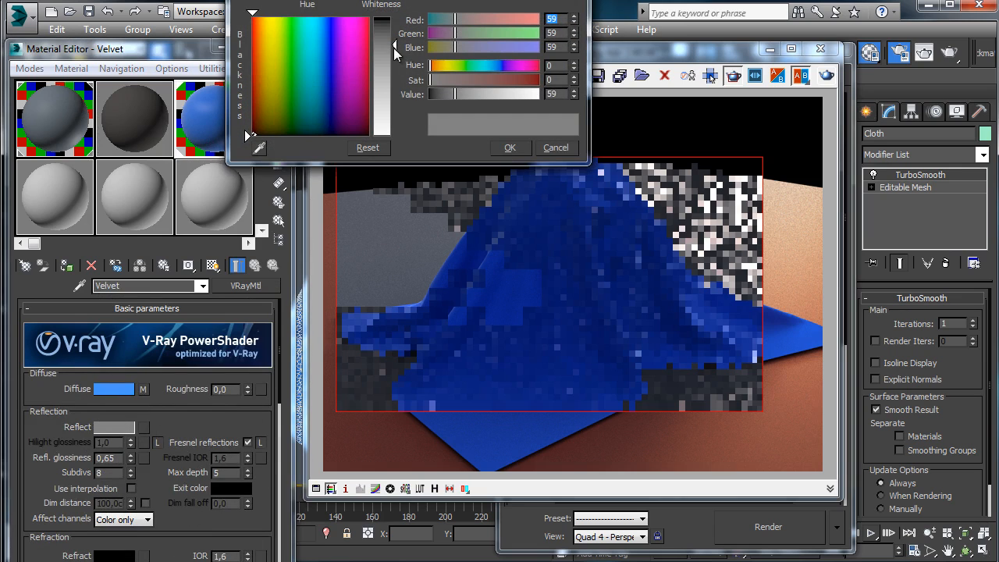
click(561, 94)
text(100)
key(Return)
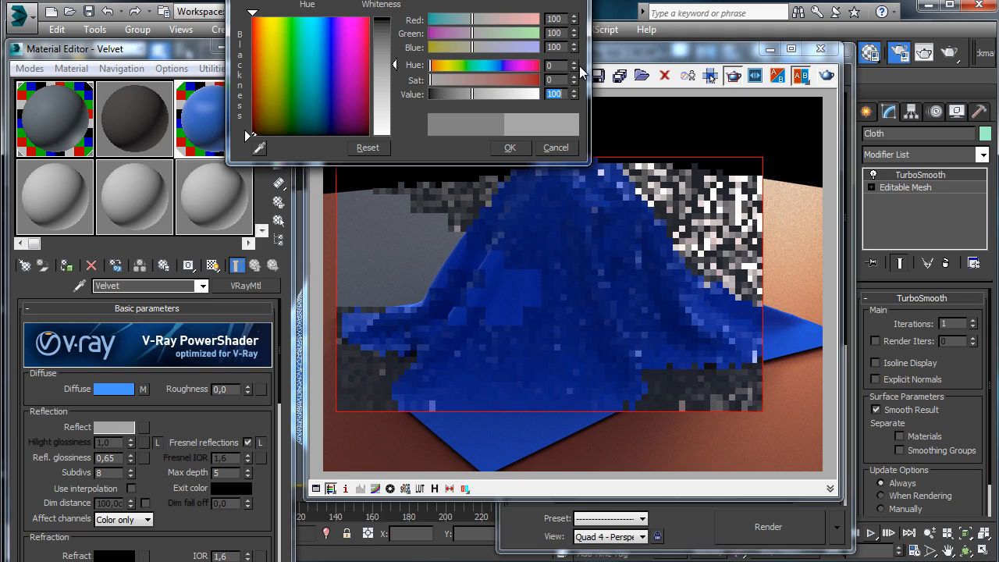
click(551, 149)
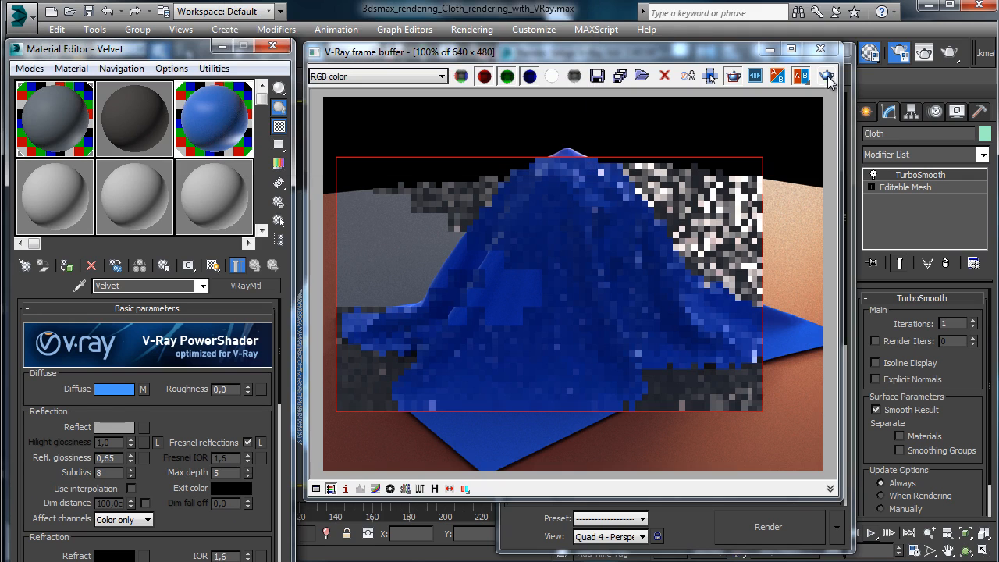
click(829, 77)
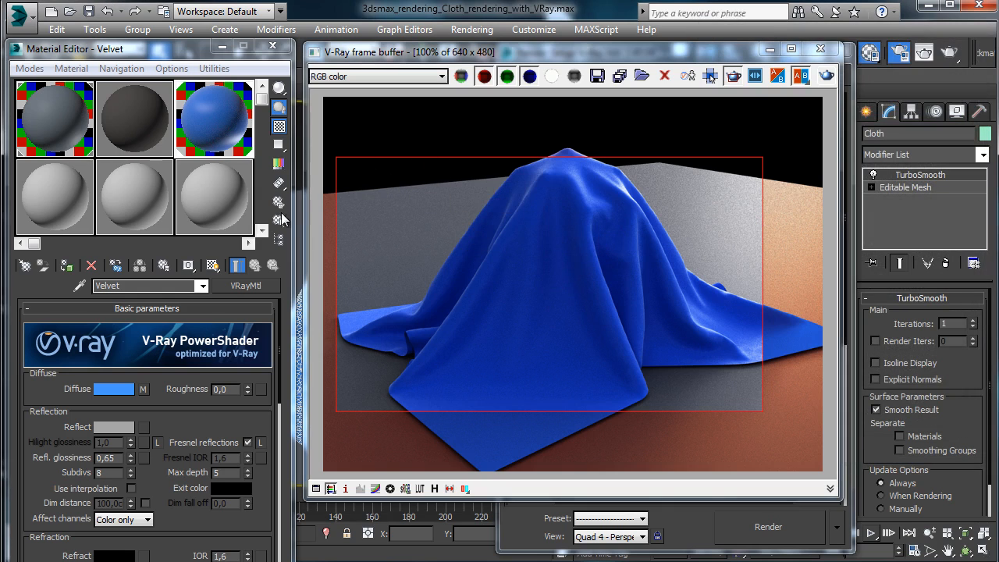
- Assign a Bitmap map to the Velvet material's Bump slot
scroll(177, 406, down, 10)
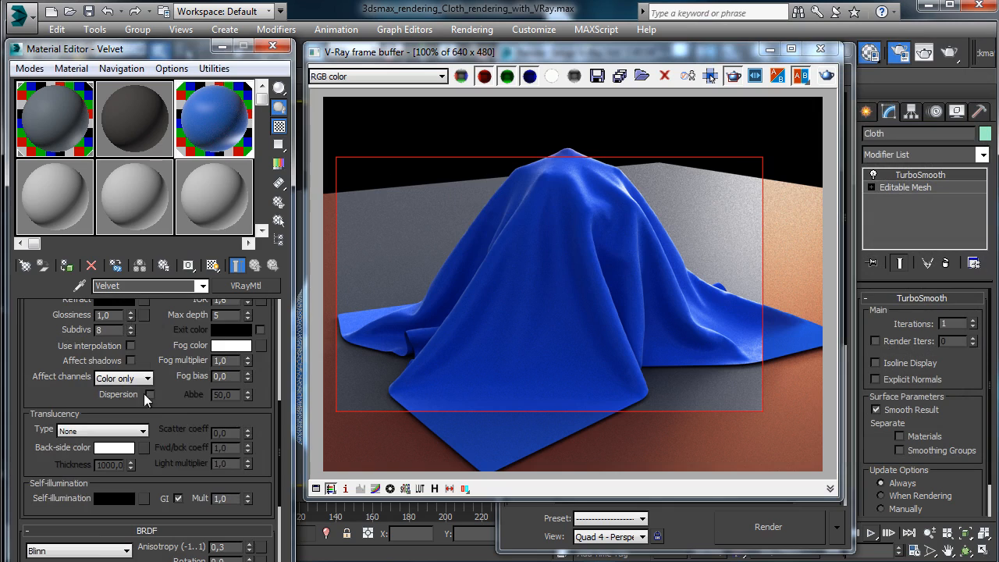
click(123, 492)
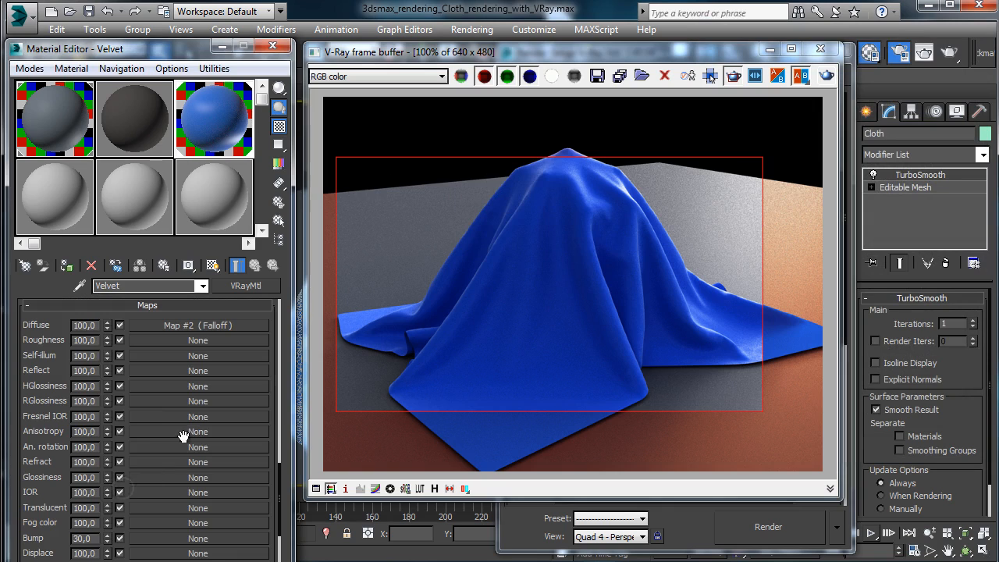
click(149, 538)
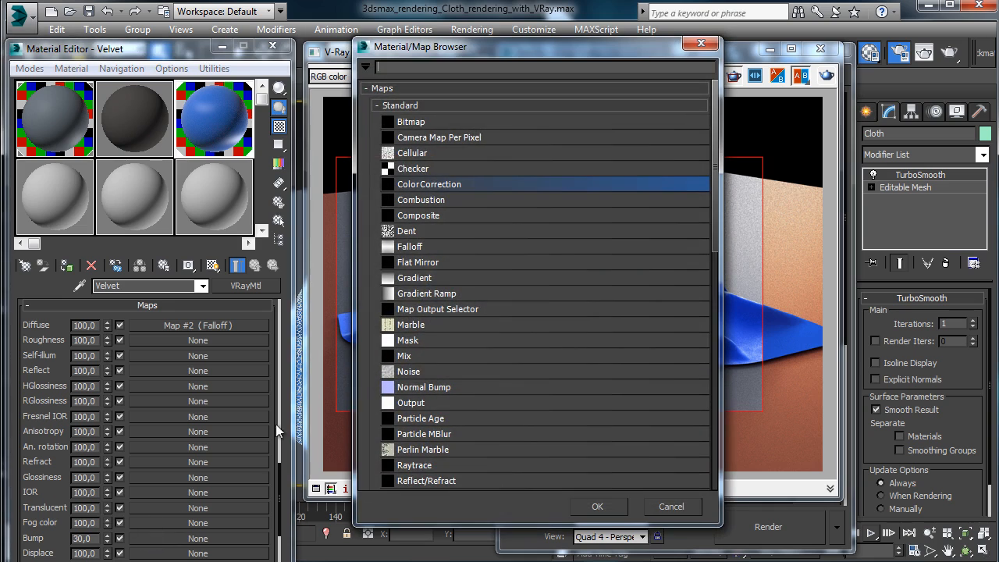
click(414, 122)
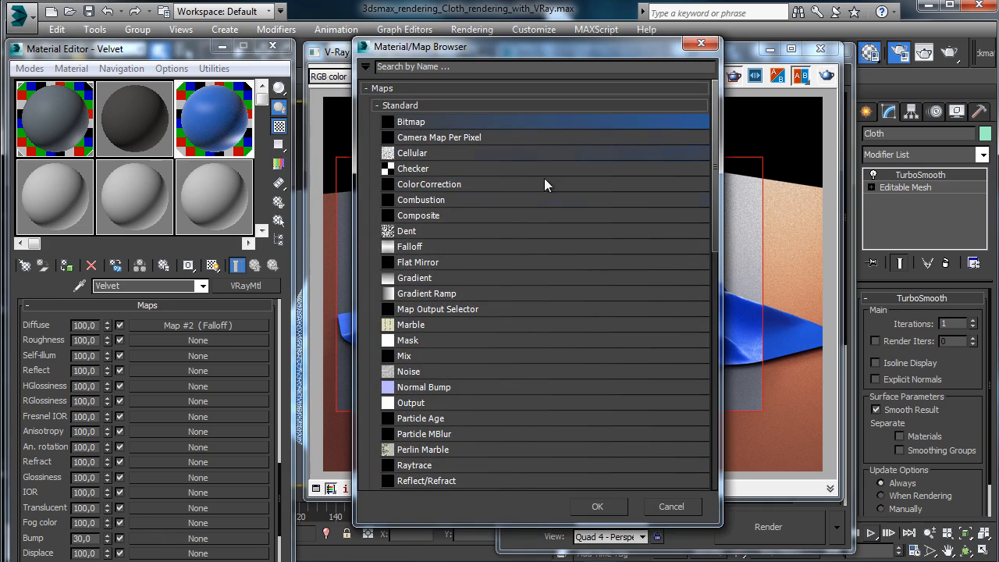
click(598, 506)
- Browse to the cloth rendering project's Textures folder and load Carpet0034_2_L.jpg as the bump bitmap
click(61, 232)
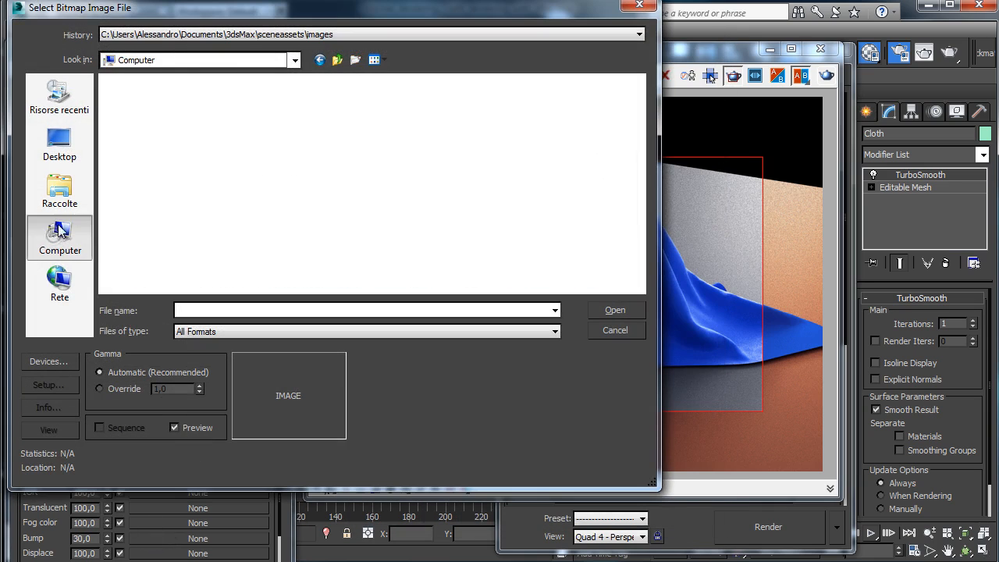
click(51, 148)
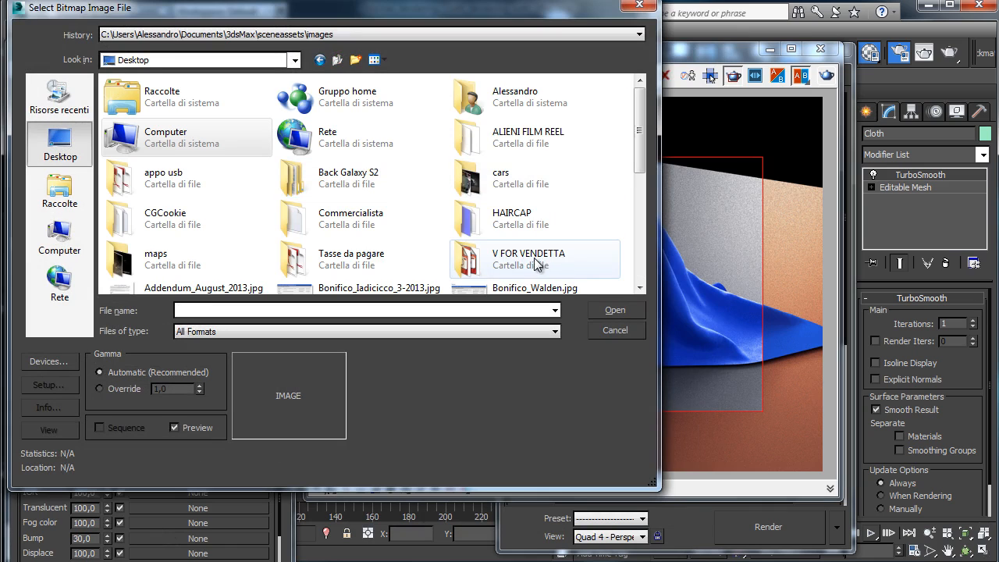
drag(640, 129, 608, 293)
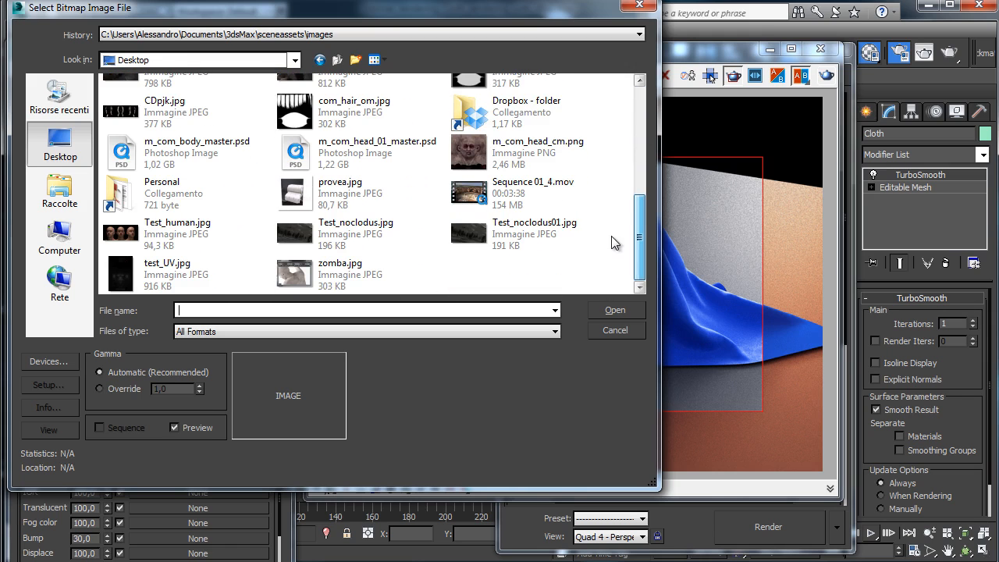
double_click(484, 114)
double_click(168, 116)
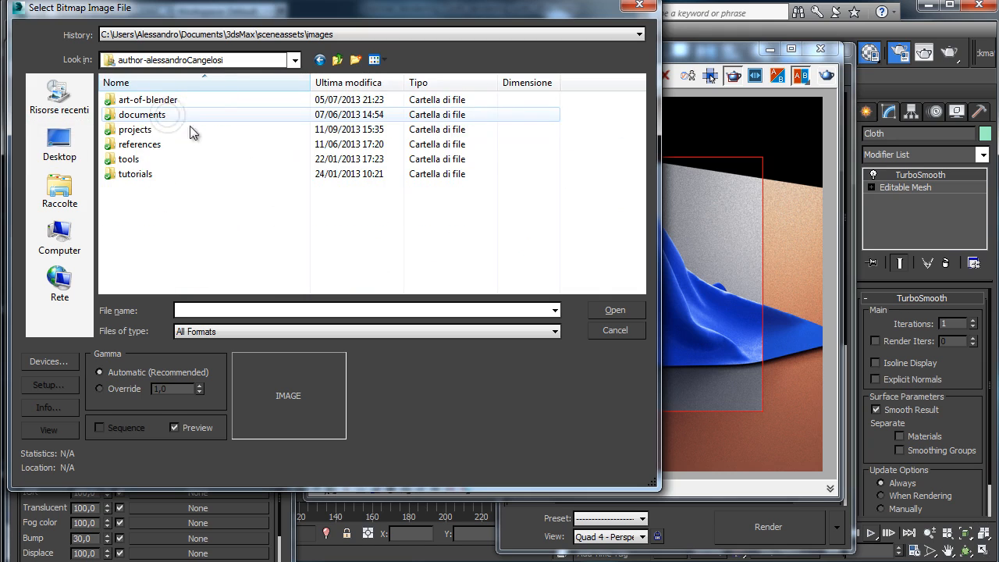
double_click(136, 174)
double_click(128, 100)
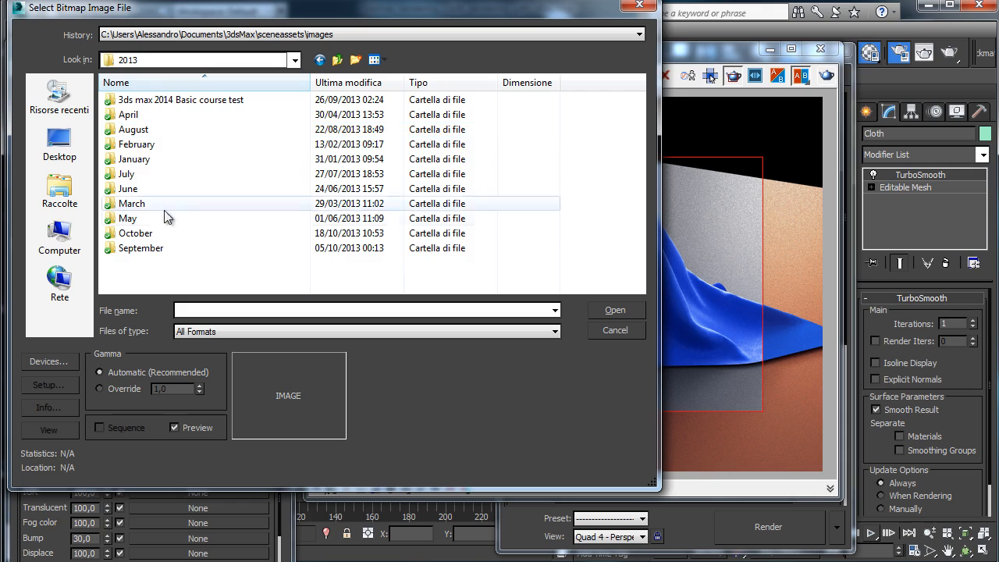
double_click(151, 232)
double_click(211, 103)
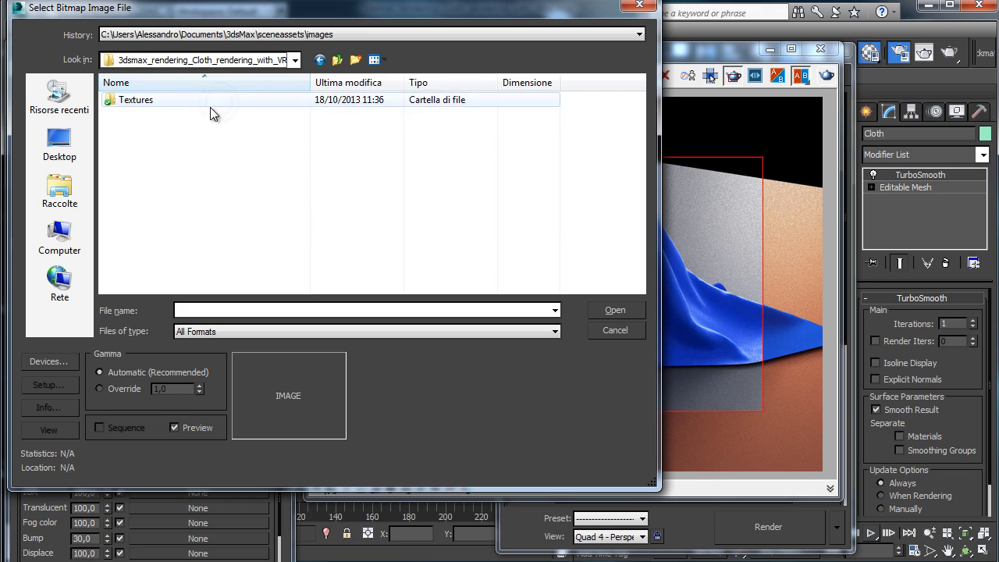
double_click(136, 100)
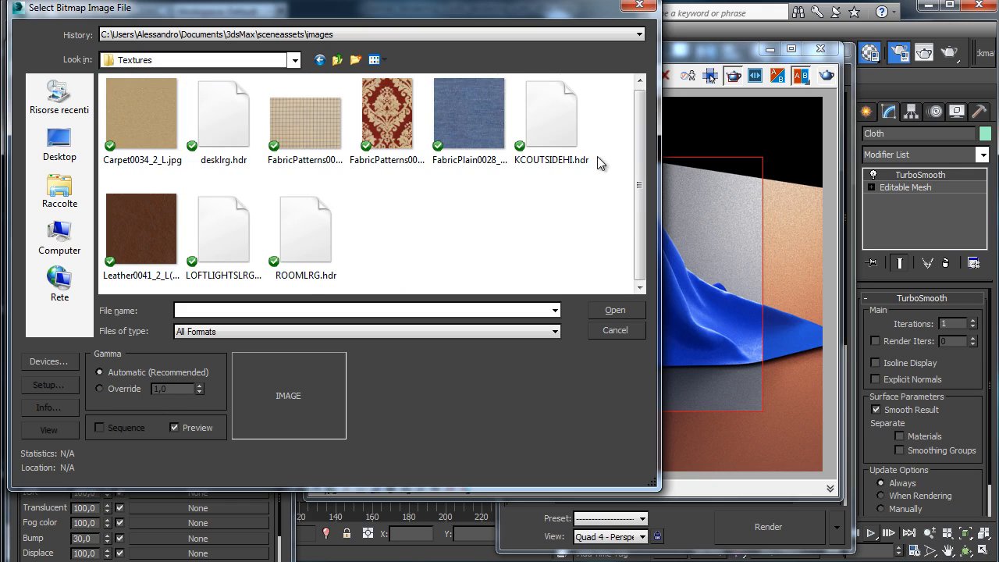
click(146, 121)
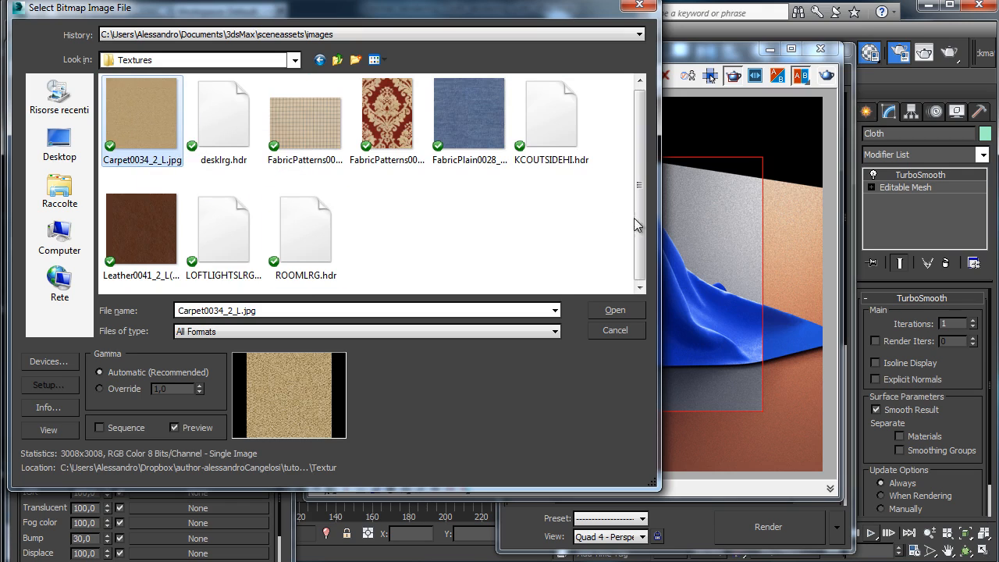
click(612, 310)
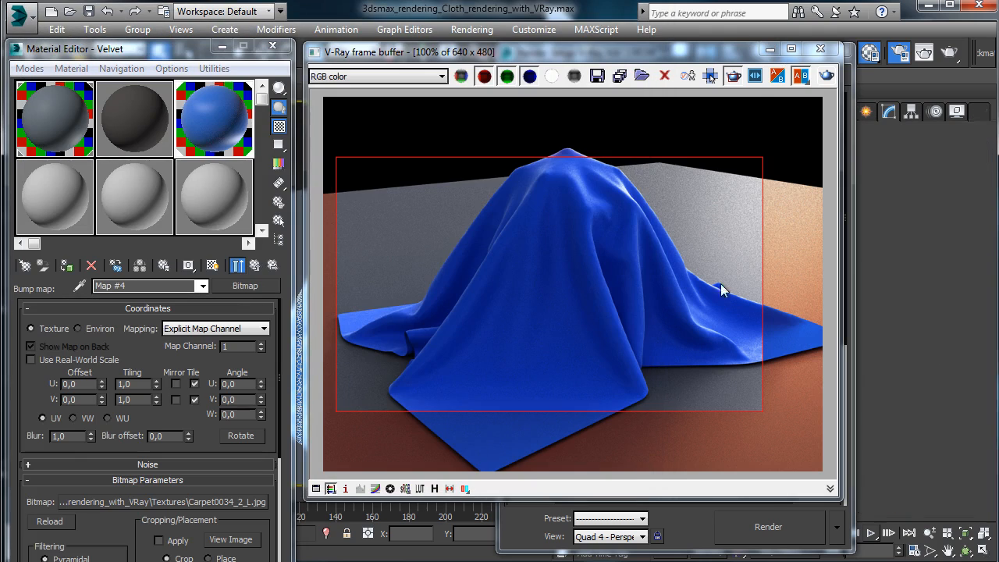
- Clear the render windows from view, display the carpet bump map on the cloth in the viewport and set its blur to 0,25
click(820, 49)
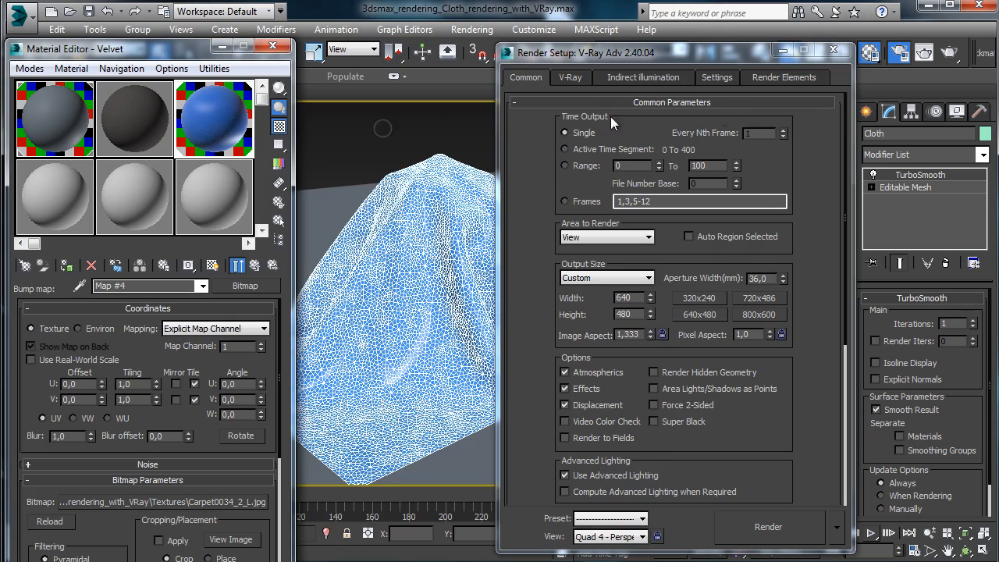
click(782, 50)
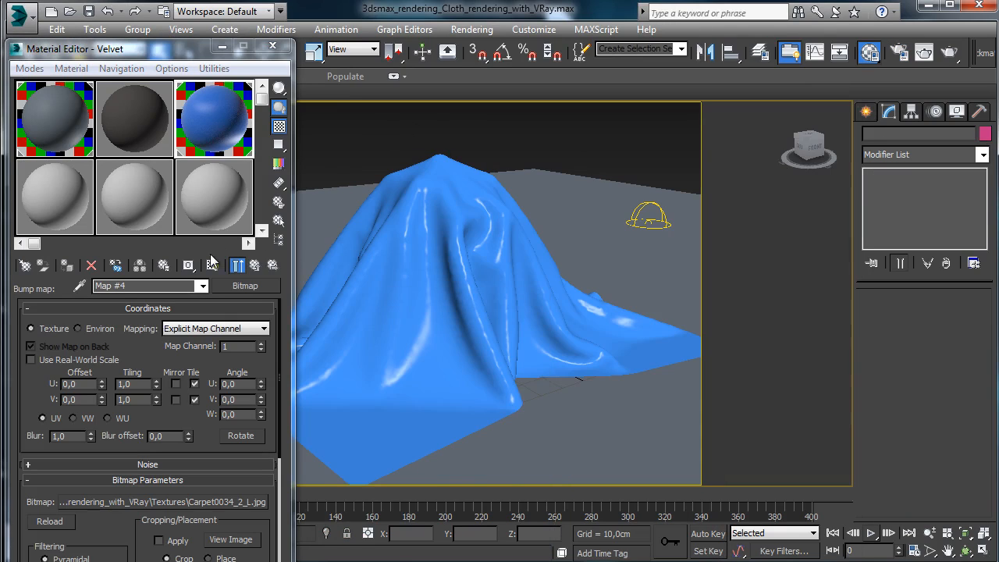
click(212, 270)
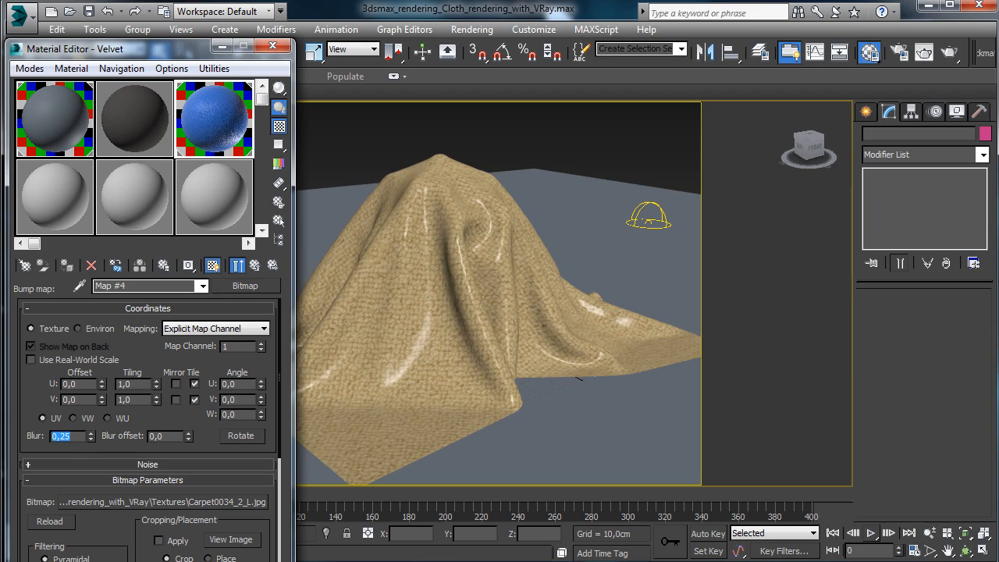
- Set the carpet bump map's U and V tiling to 5
double_click(124, 383)
text(5)
key(Tab)
text(5)
key(Return)
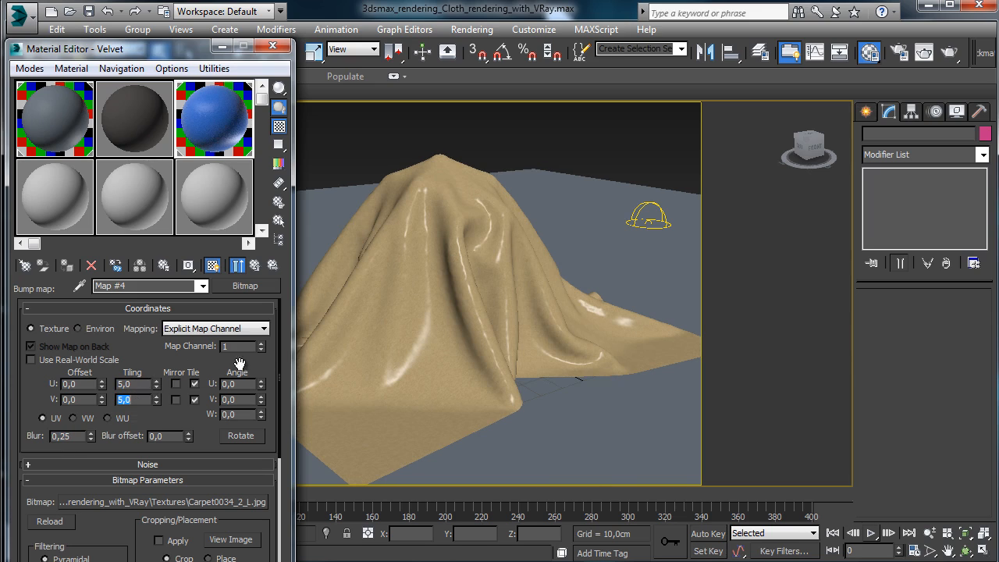
- Set the carpet bump map's U and V tiling to 4
double_click(125, 383)
text(4)
key(Return)
double_click(139, 399)
text(4)
key(Return)
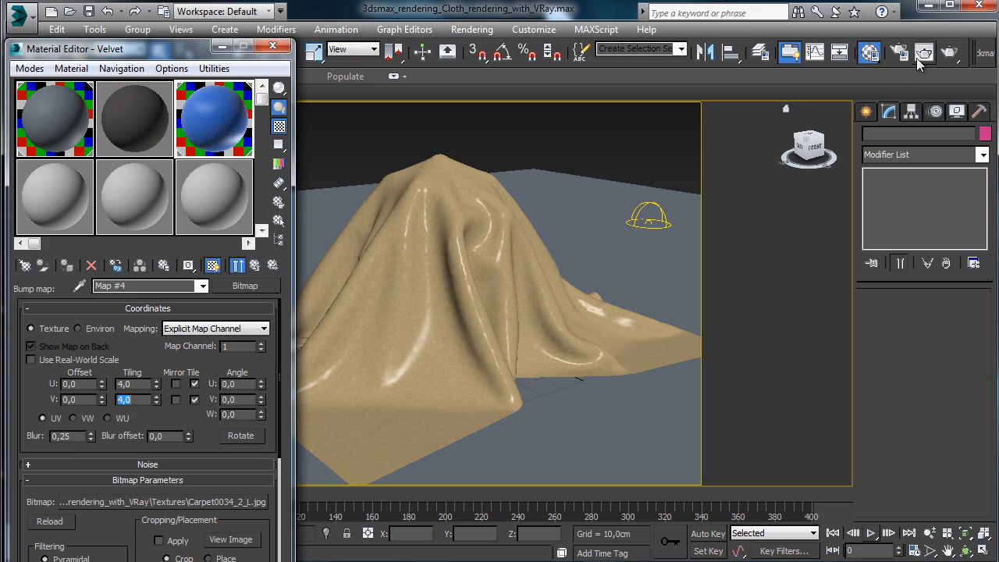
- Render the region with the bump map and zoom the perspective view in to a close-up of the cloth's folds
click(949, 53)
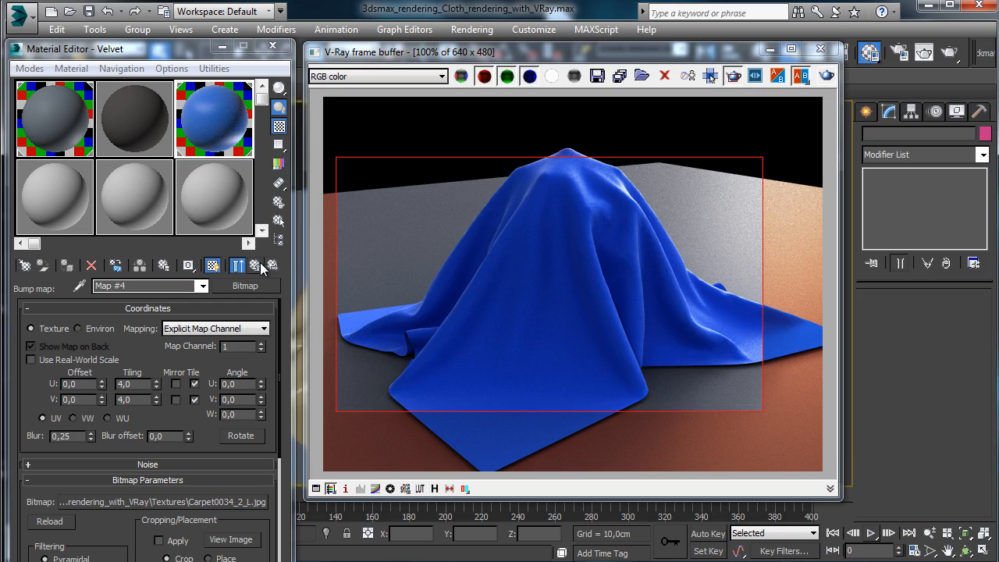
click(258, 265)
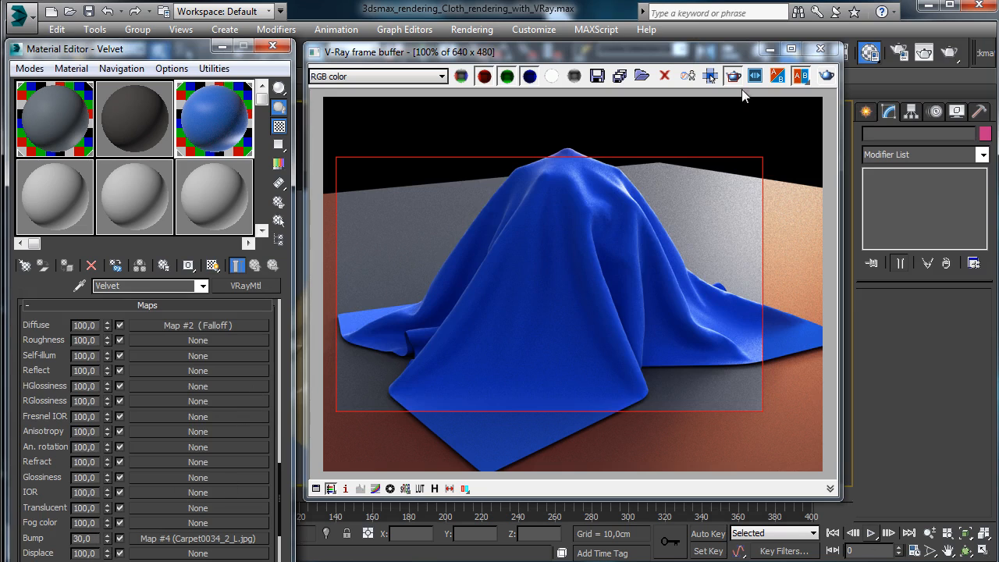
click(770, 49)
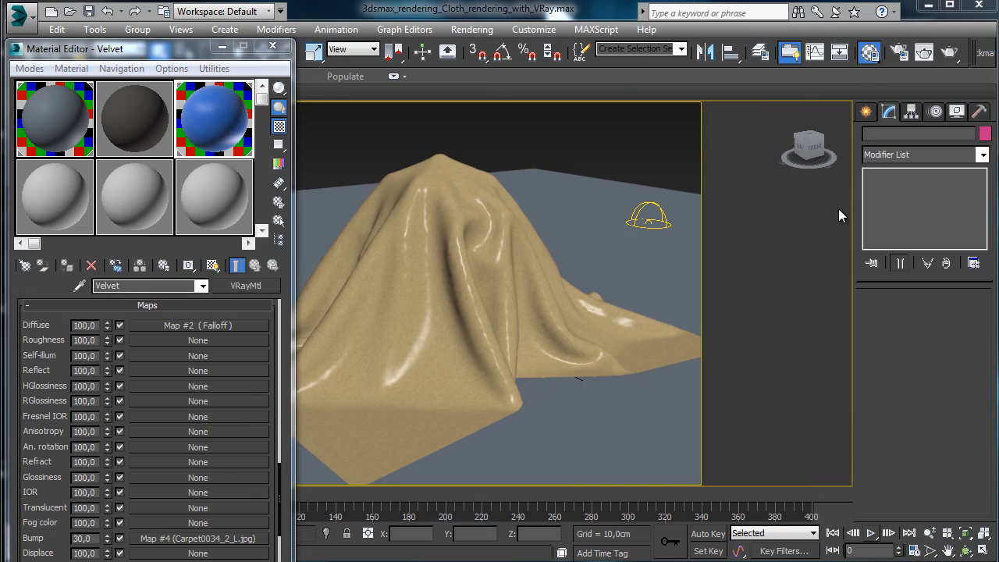
click(929, 533)
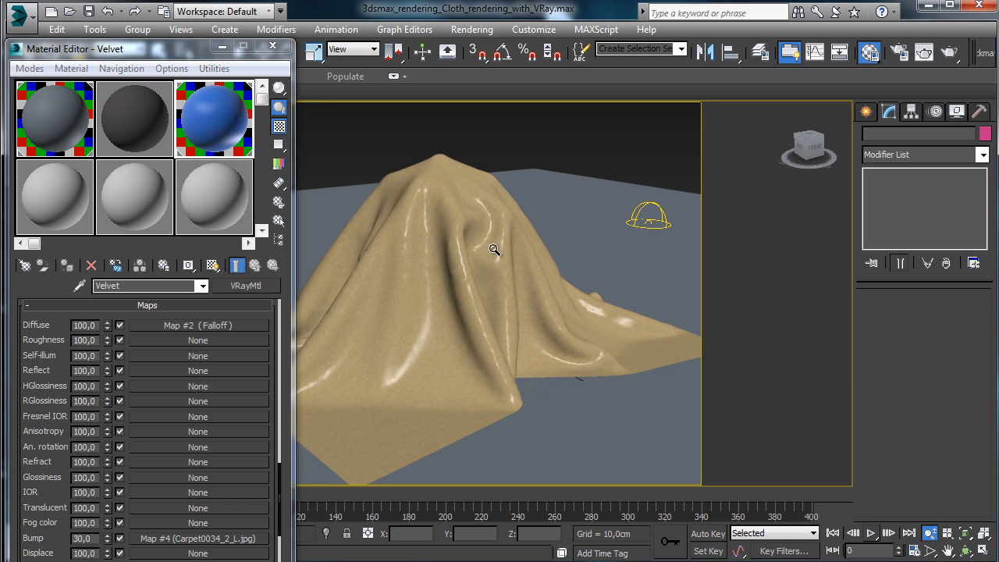
mouse_move(497, 252)
mouse_down()
mouse_move(500, 219)
mouse_move(495, 232)
mouse_up()
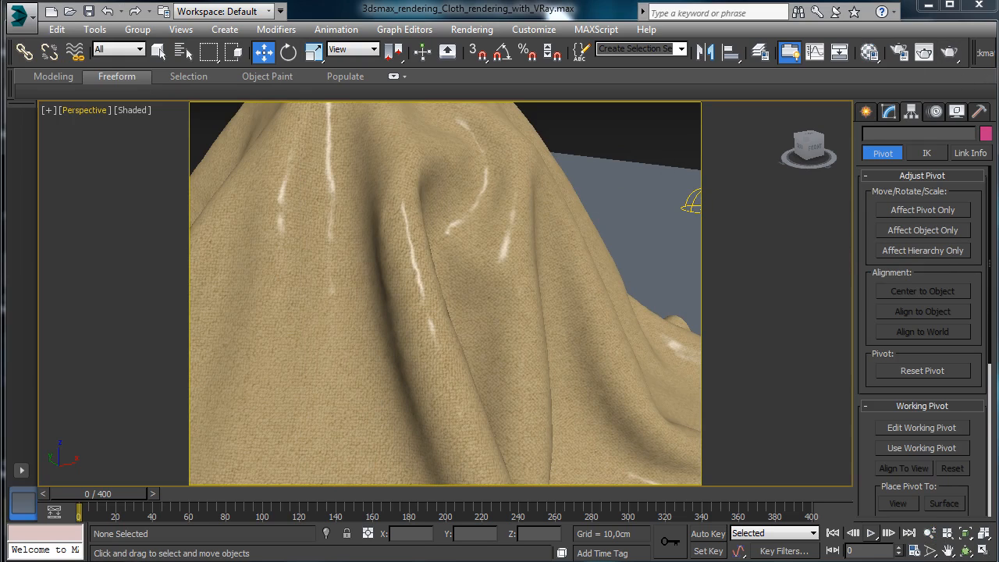
- Review the V-Ray indirect illumination settings and the Color Correction map in the Velvet material's Reflect slot
key(F10)
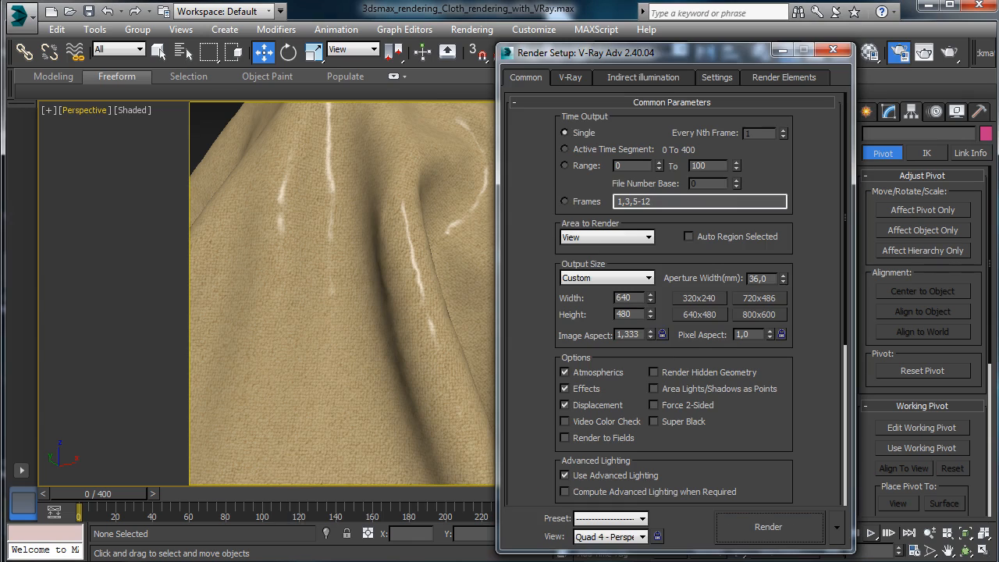
click(784, 49)
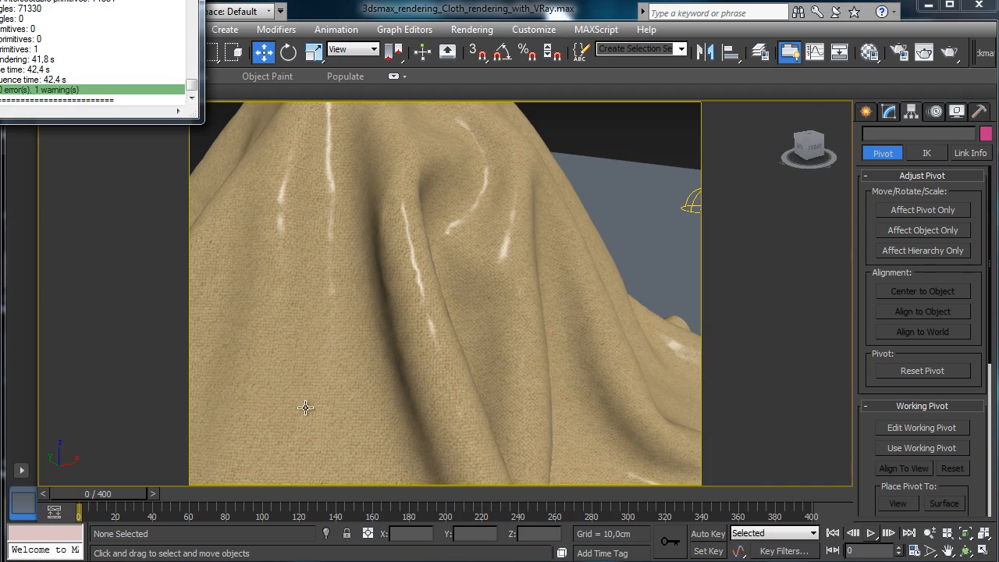
click(899, 52)
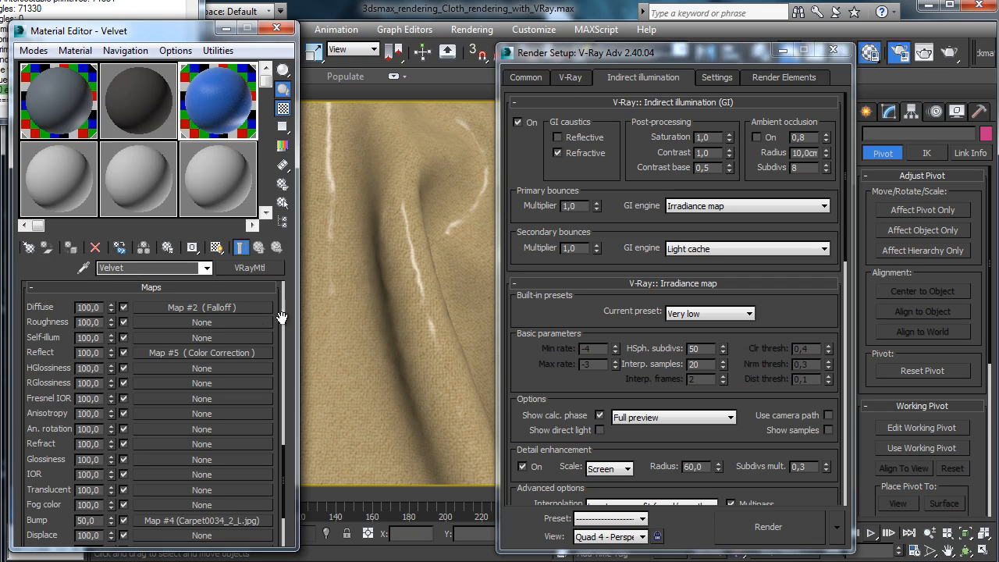
drag(176, 39, 182, 22)
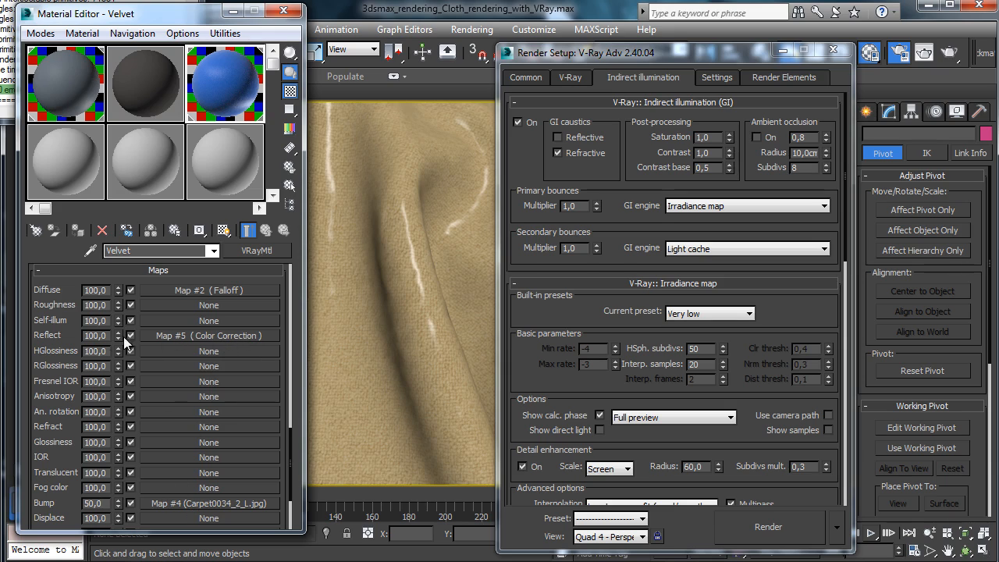
click(203, 336)
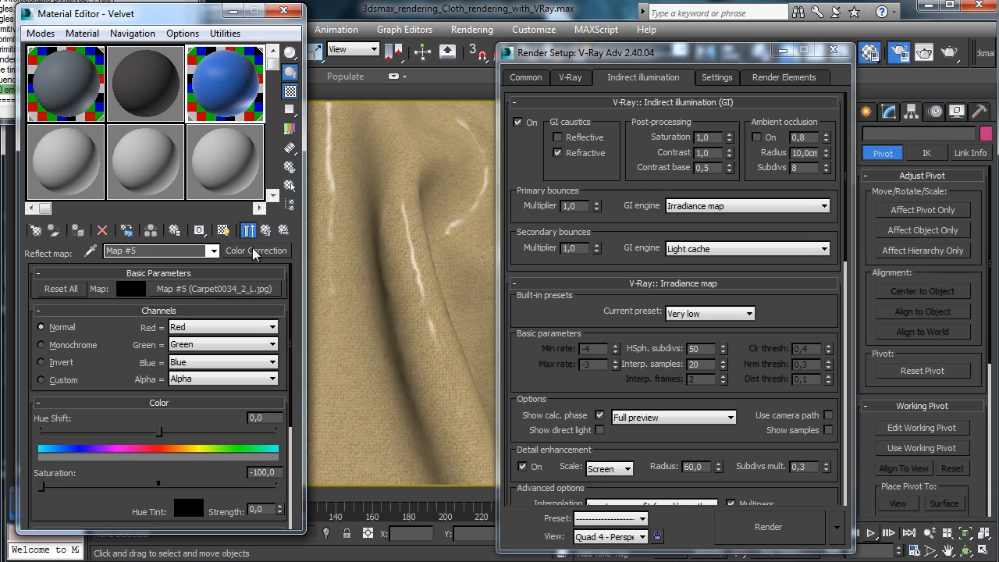
click(267, 229)
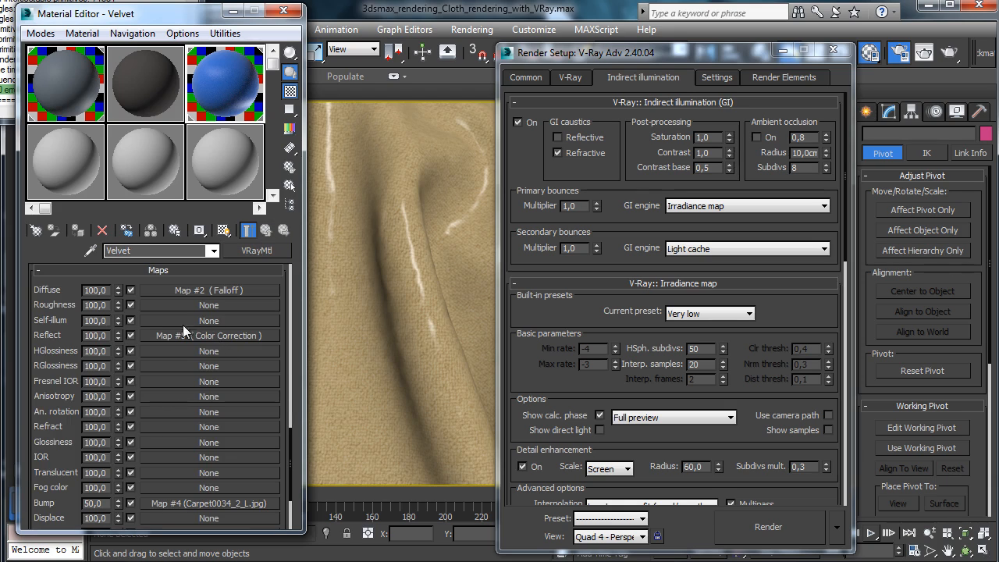
- Set the blur of the carpet bitmap inside the Velvet material's reflection Color Correction map to 0,01
click(197, 336)
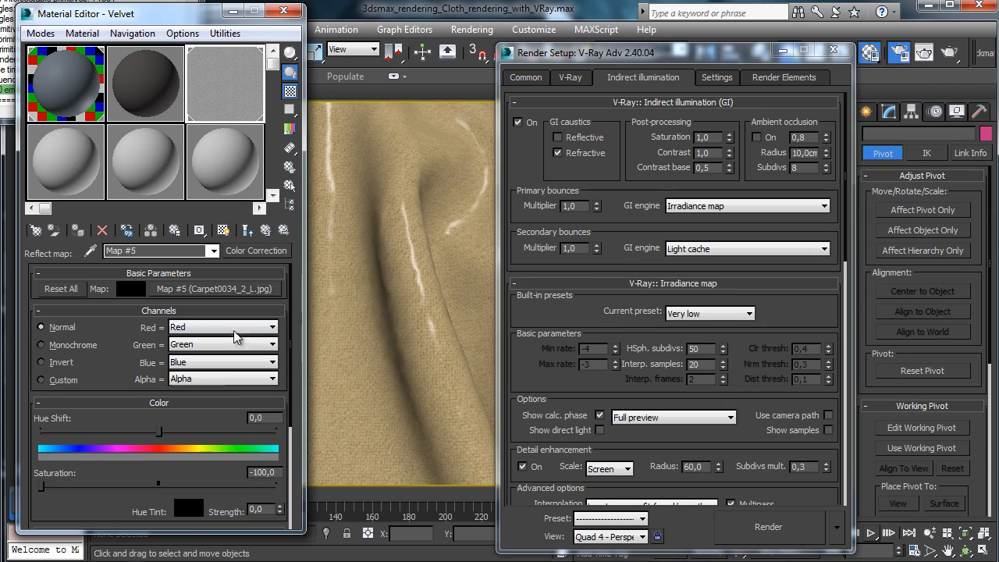
click(225, 289)
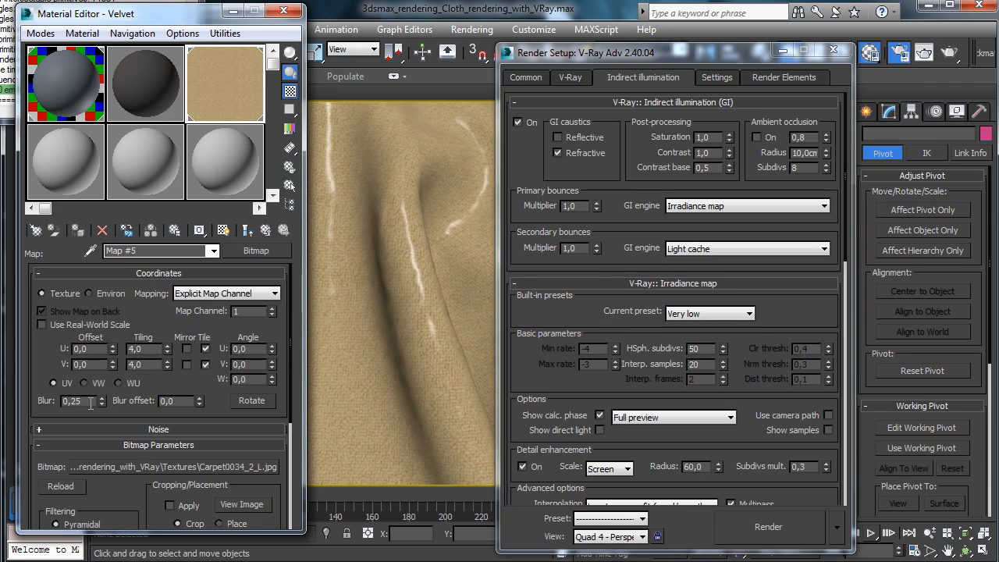
key(BackSpace)
key(BackSpace)
text(01)
key(Return)
click(265, 231)
click(265, 231)
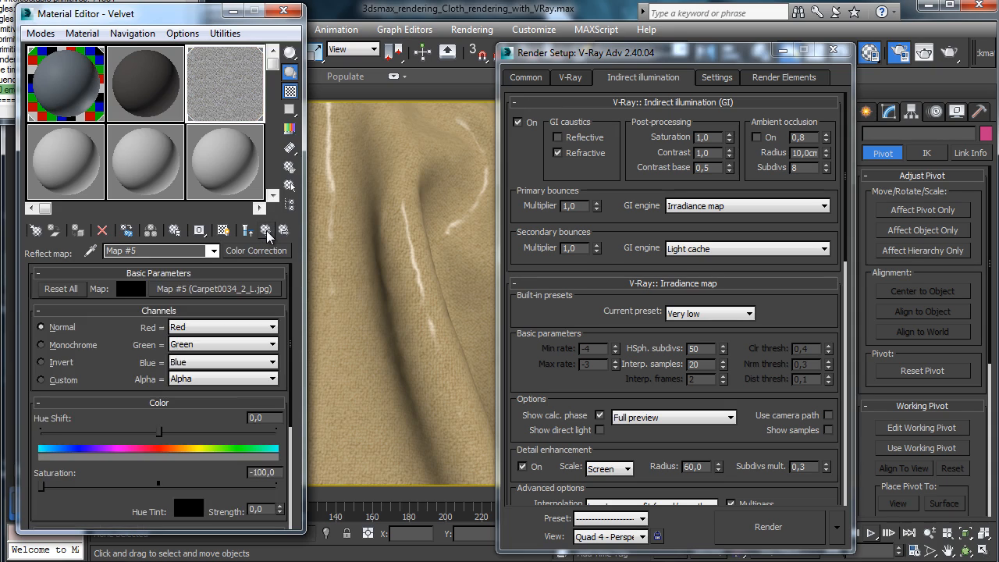
click(265, 231)
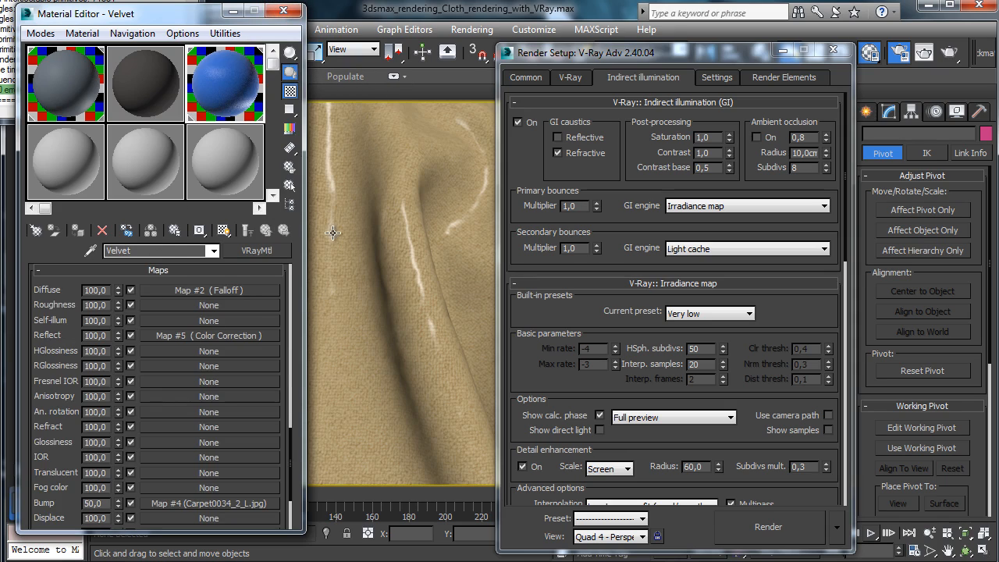
- Clear the settings windows from view and center the draped cloth's pivot point on the object
click(829, 52)
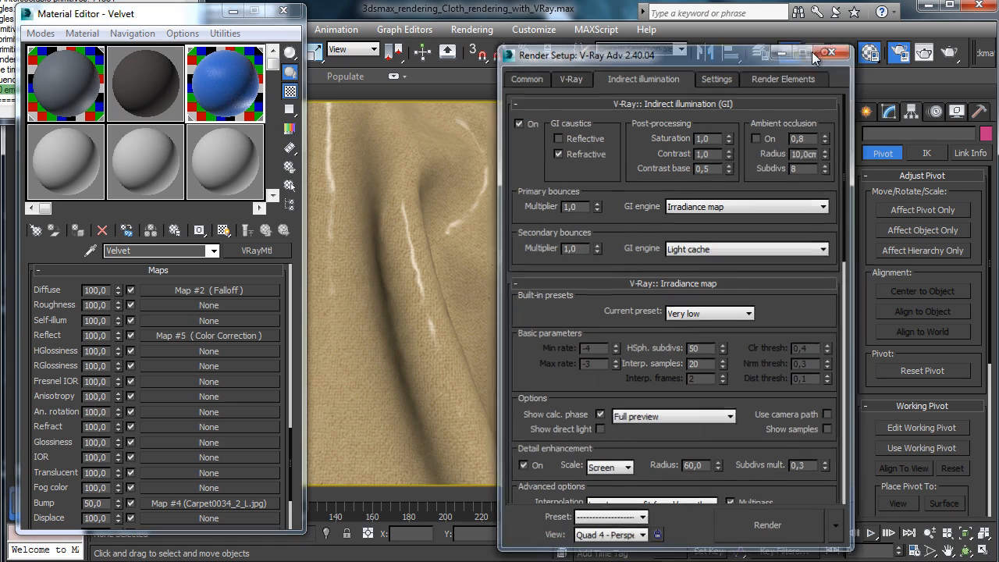
click(233, 12)
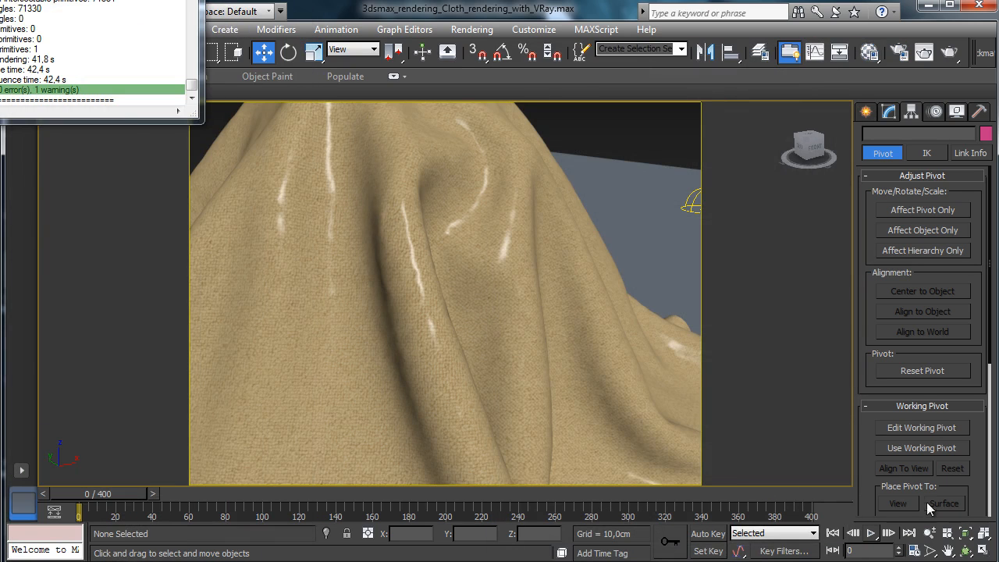
click(930, 533)
drag(490, 291, 453, 304)
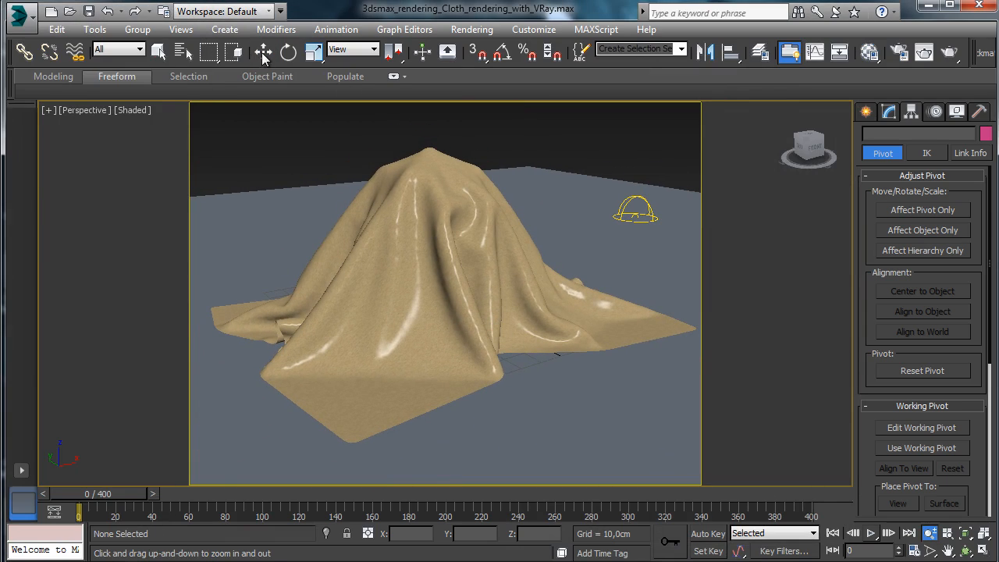
key(w)
click(433, 247)
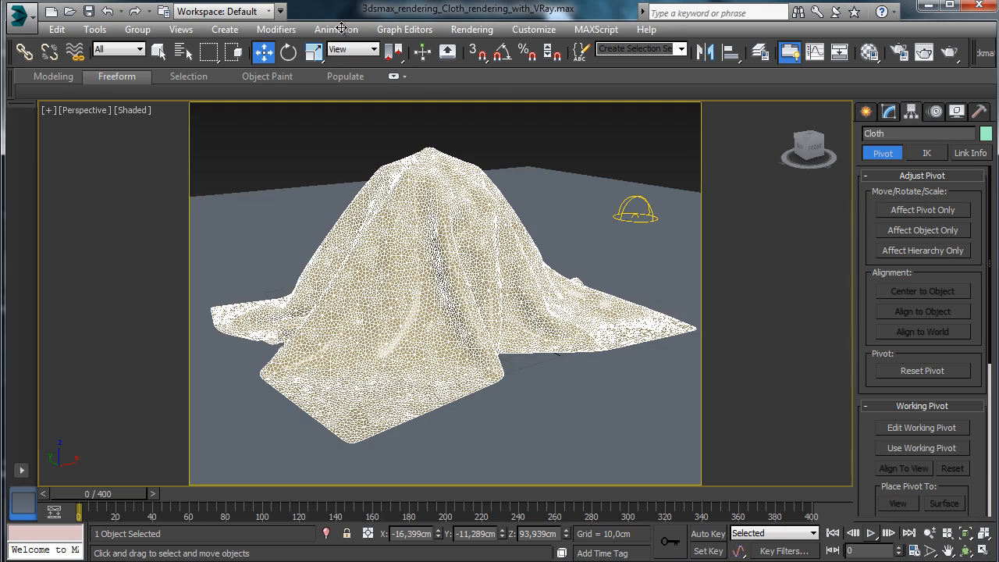
click(917, 210)
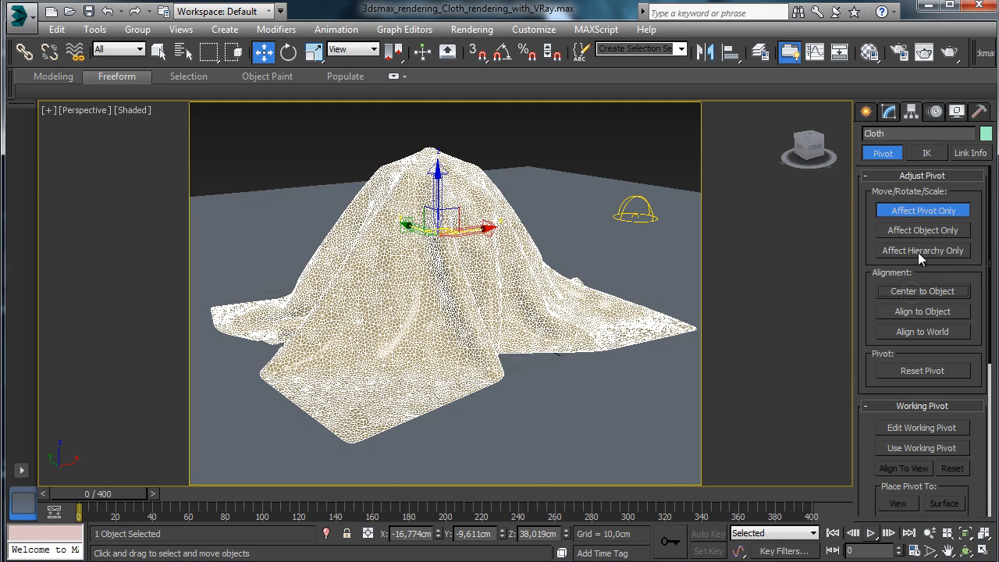
click(902, 210)
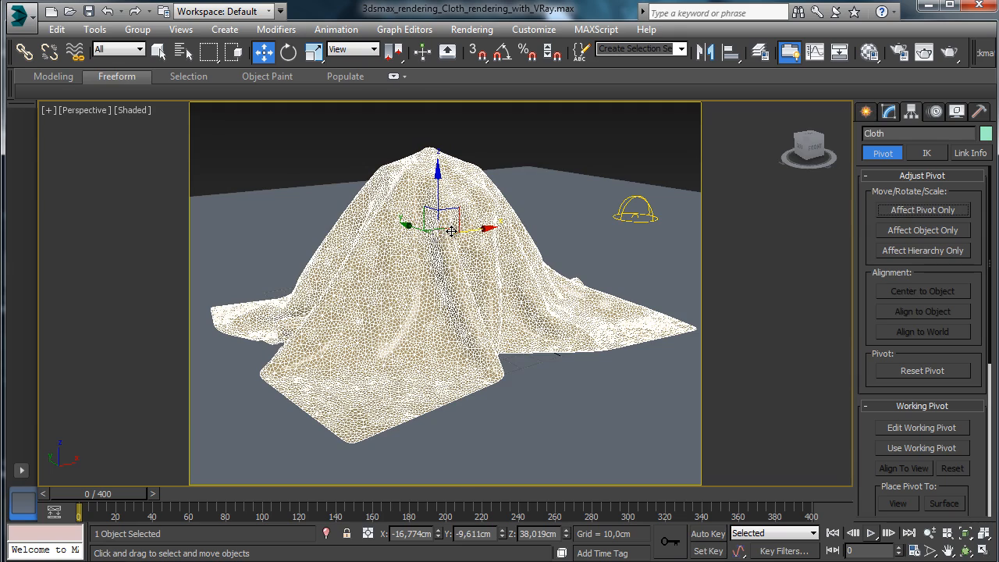
- Clone the cloth as a single copy placed behind the original and name it Cloth_Velvet_Silk
key(shift)
key(shift)
key(shift)
mouse_move(447, 226)
shift+mouse_down()
mouse_move(528, 162)
mouse_move(497, 157)
shift+mouse_up()
click(465, 330)
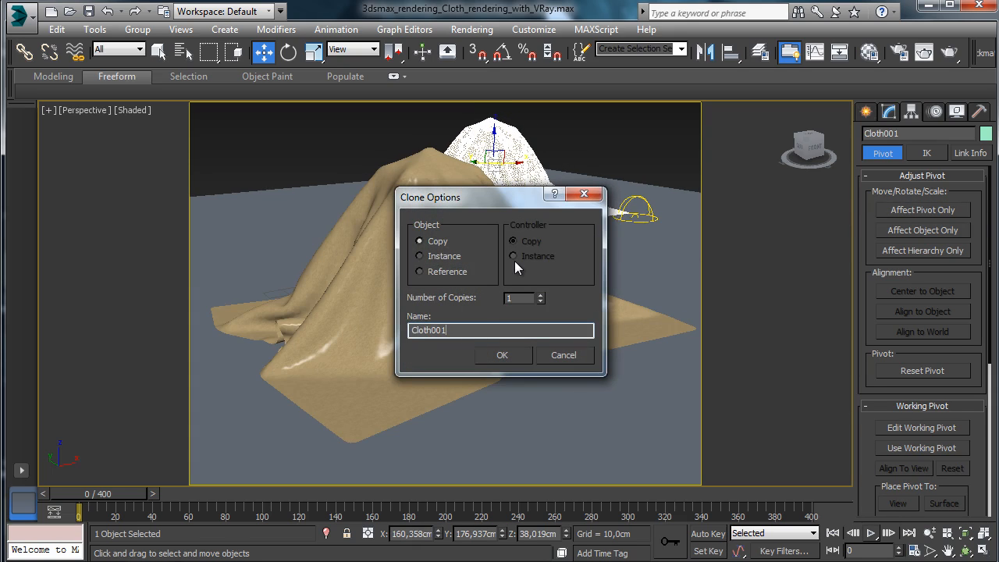
key(BackSpace)
key(BackSpace)
key(BackSpace)
text(_Velvet)
text(_01)
key(Return)
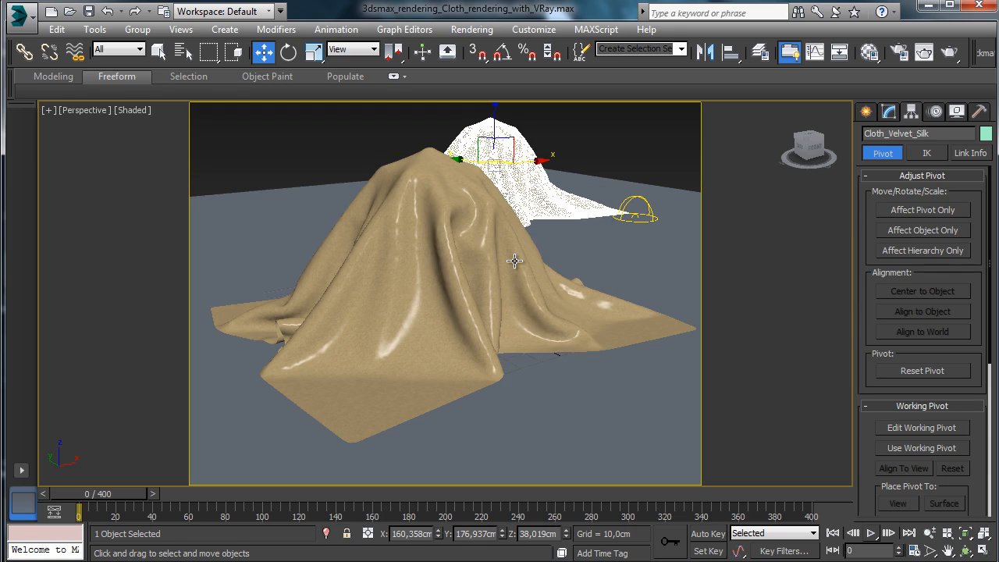
- Assign the unused standard material named Leather to the original front cloth
click(411, 263)
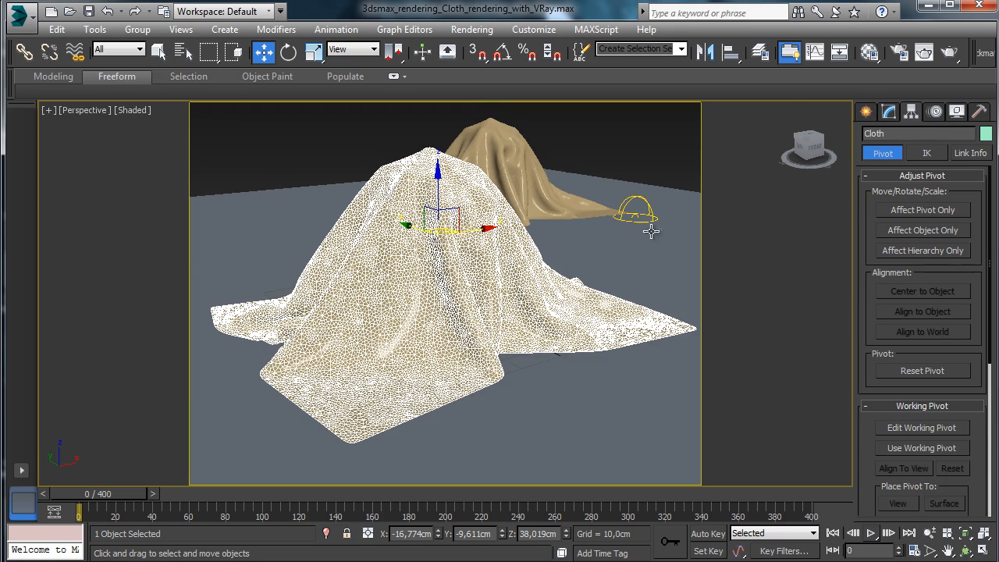
click(871, 53)
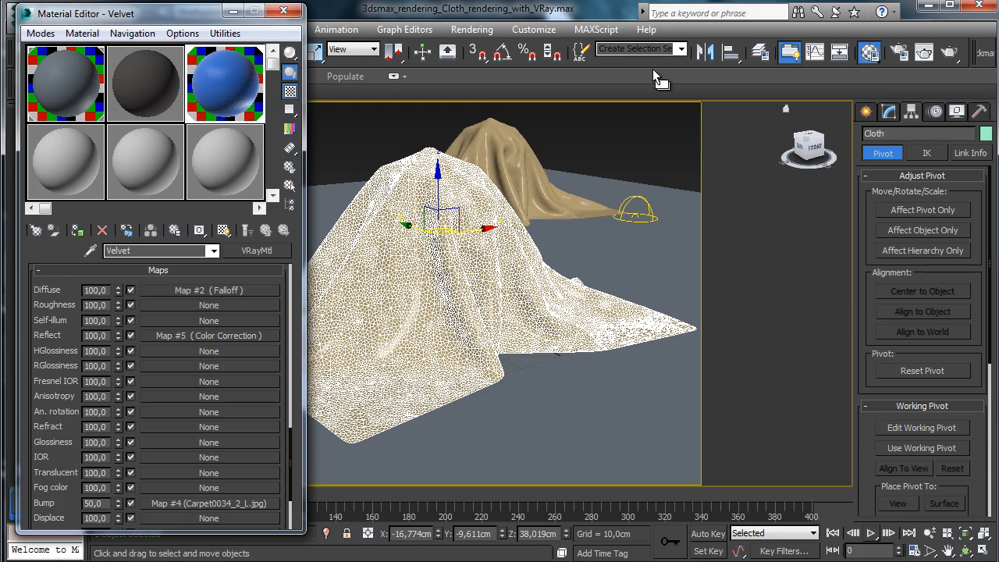
click(87, 167)
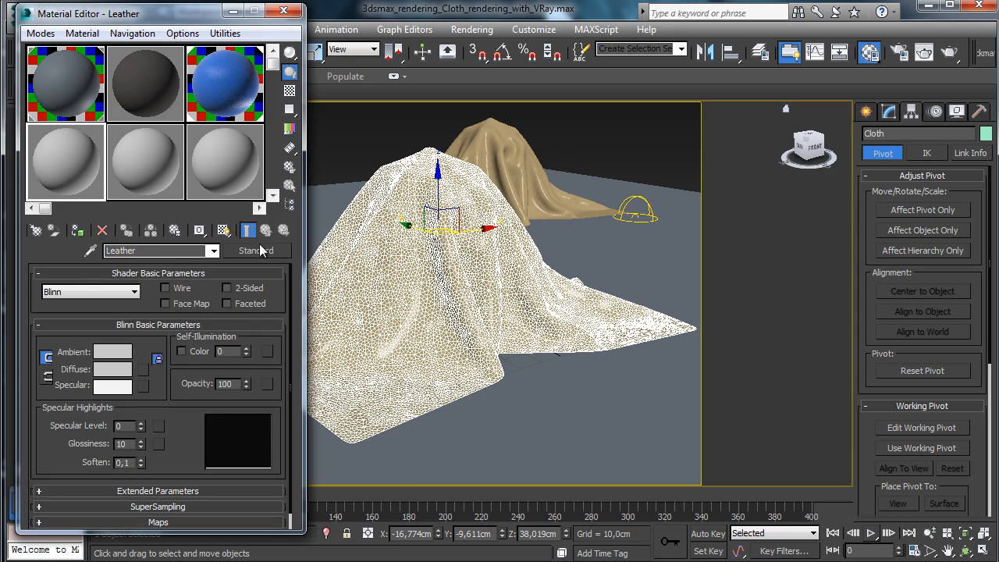
click(77, 229)
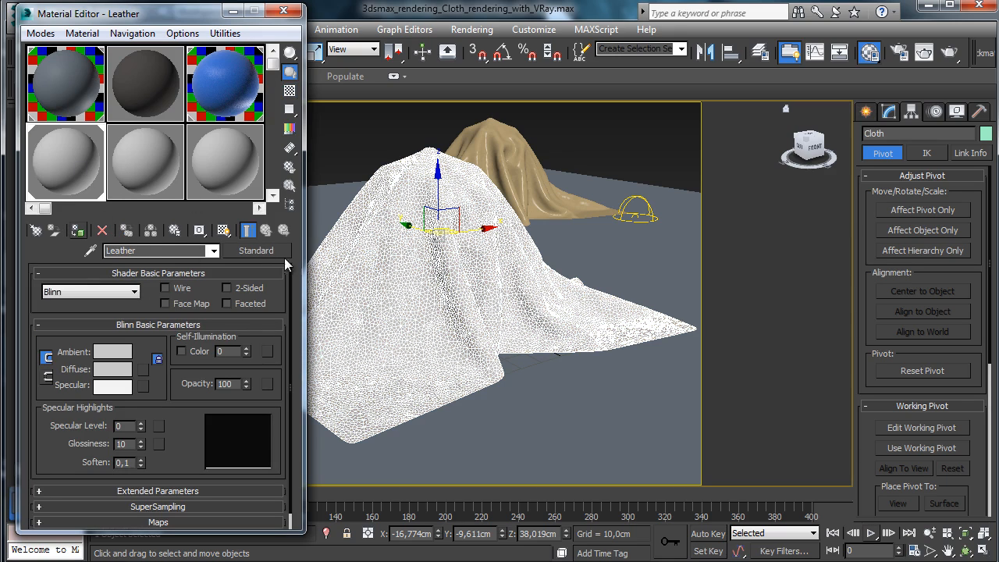
- Change the Leather material's type from Standard to VRayMtl and deselect the cloth
click(256, 251)
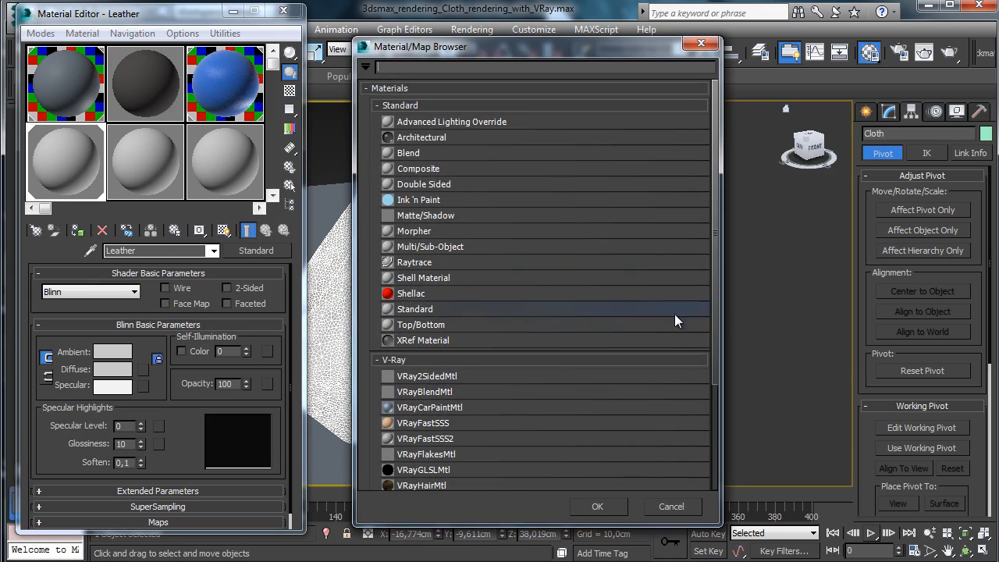
scroll(715, 293, down, 2)
click(561, 427)
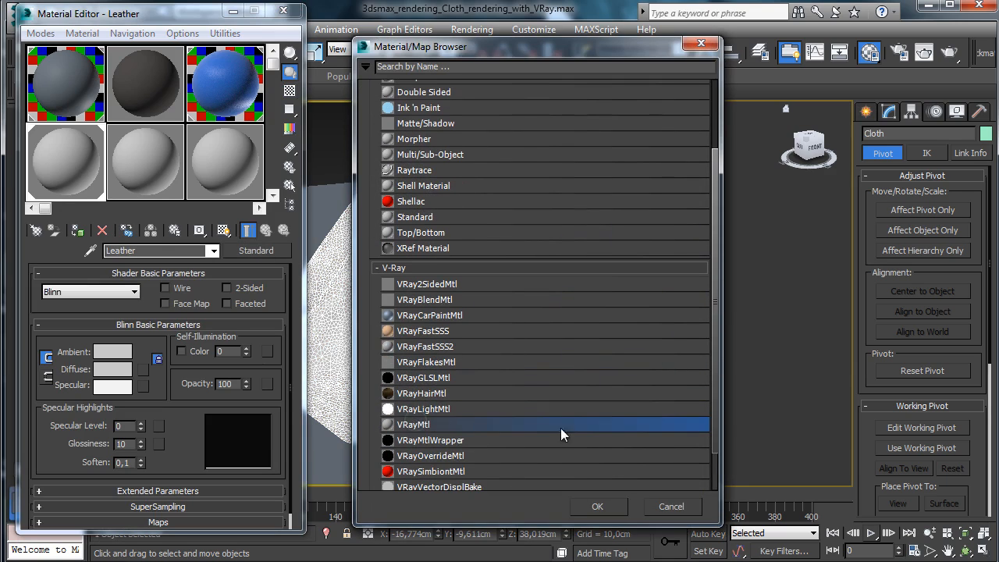
click(597, 507)
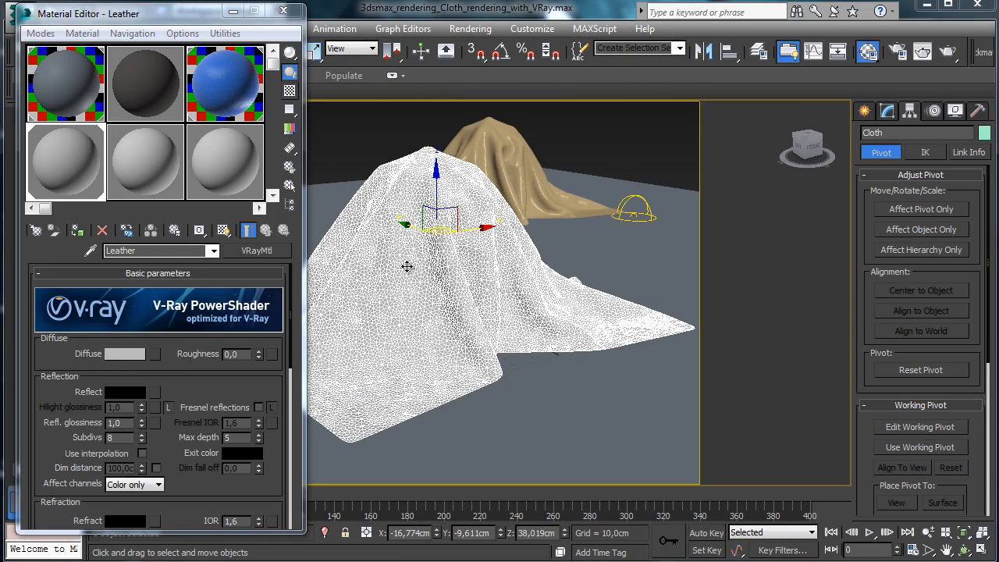
click(661, 147)
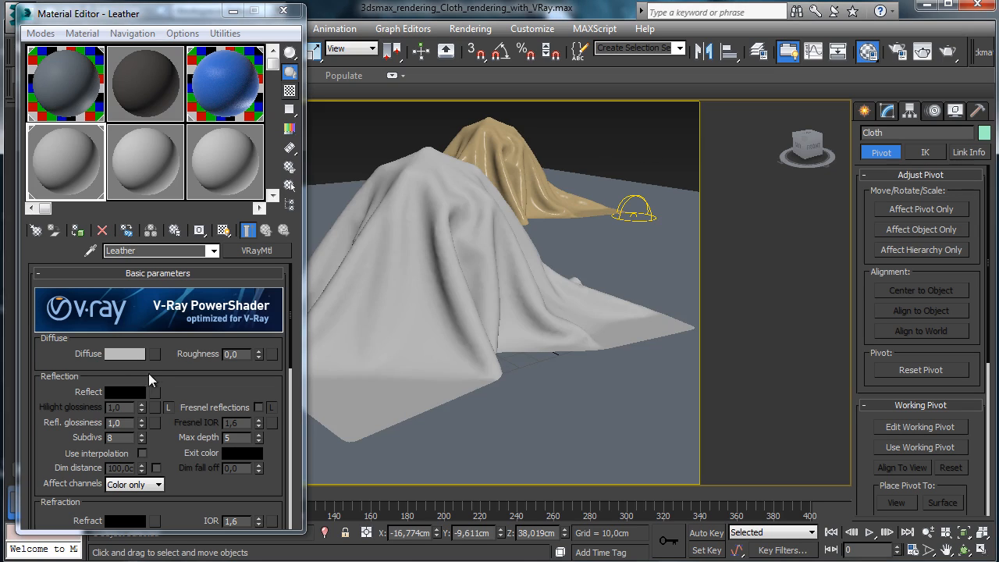
- Load Leather0041_2_L(1).jpg as the Leather material's diffuse bitmap and preview the image
click(155, 354)
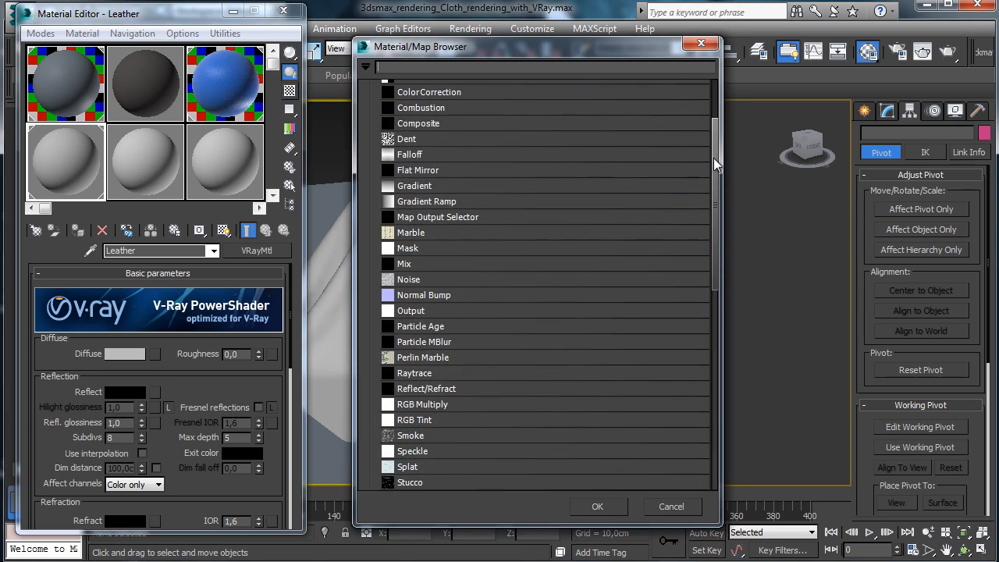
drag(713, 158, 726, 79)
click(420, 123)
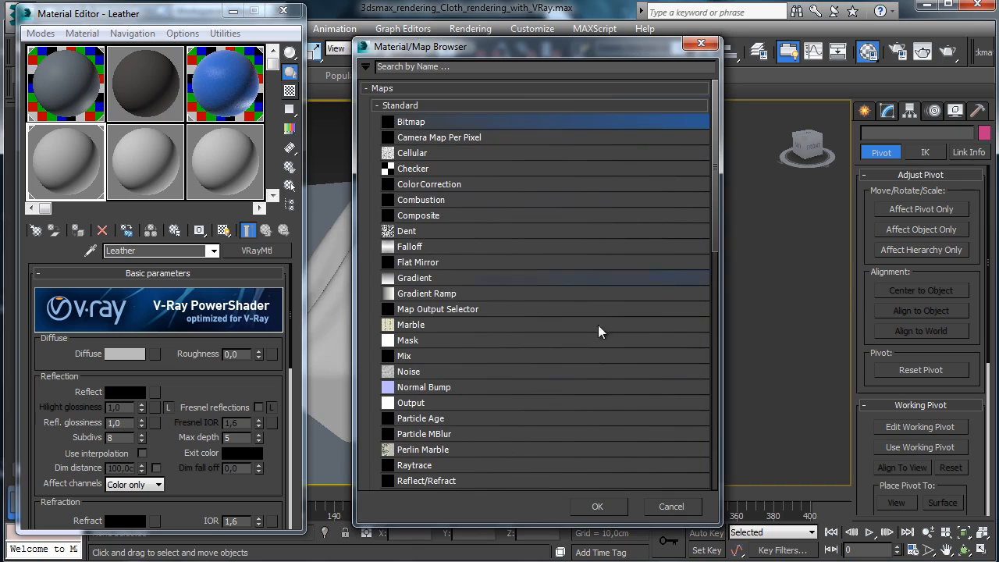
click(592, 506)
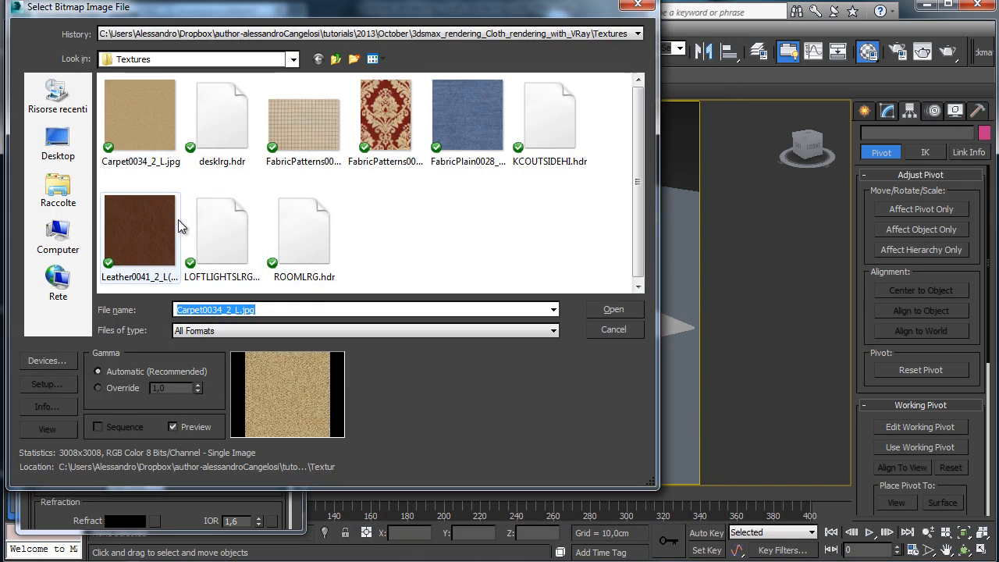
click(138, 217)
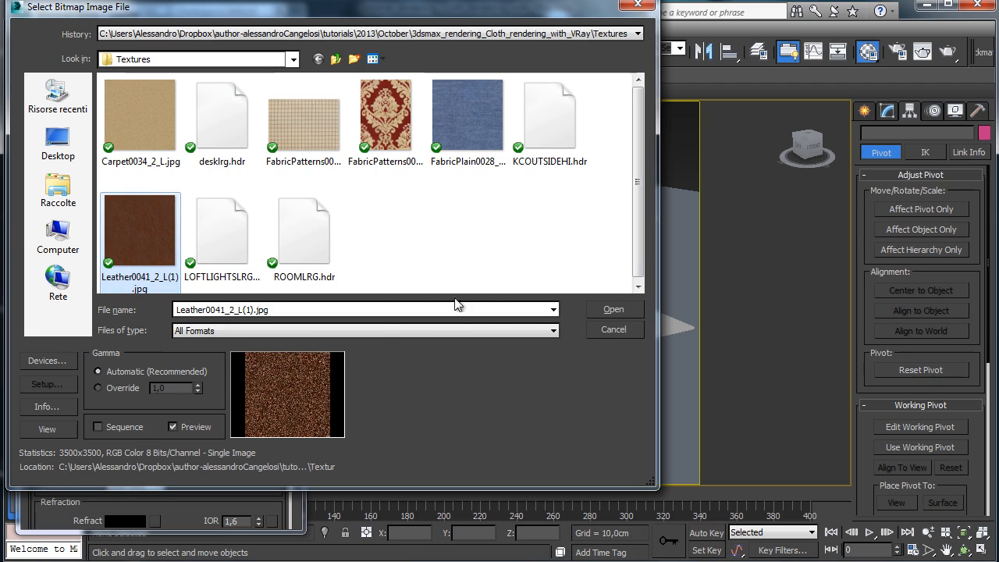
click(614, 309)
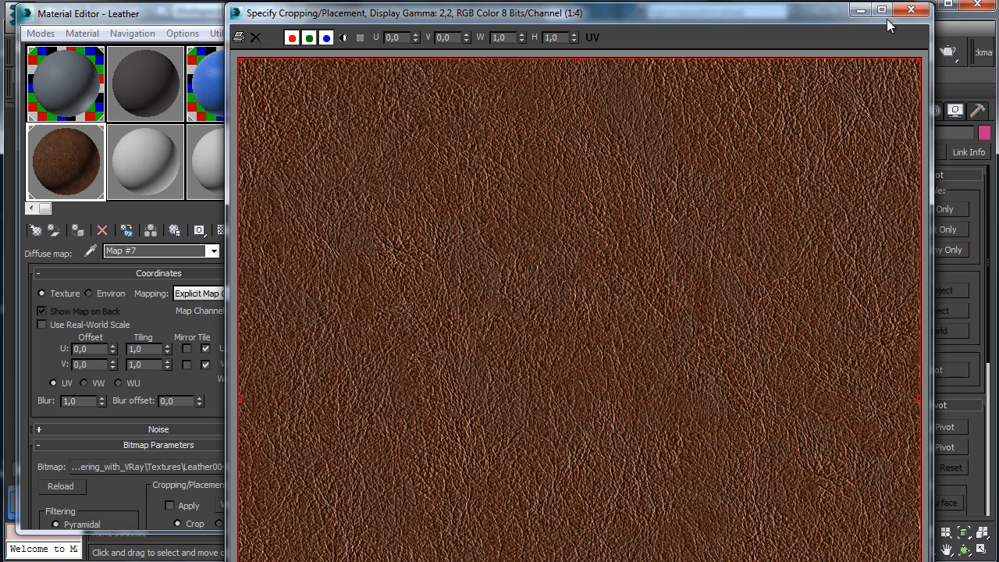
click(911, 10)
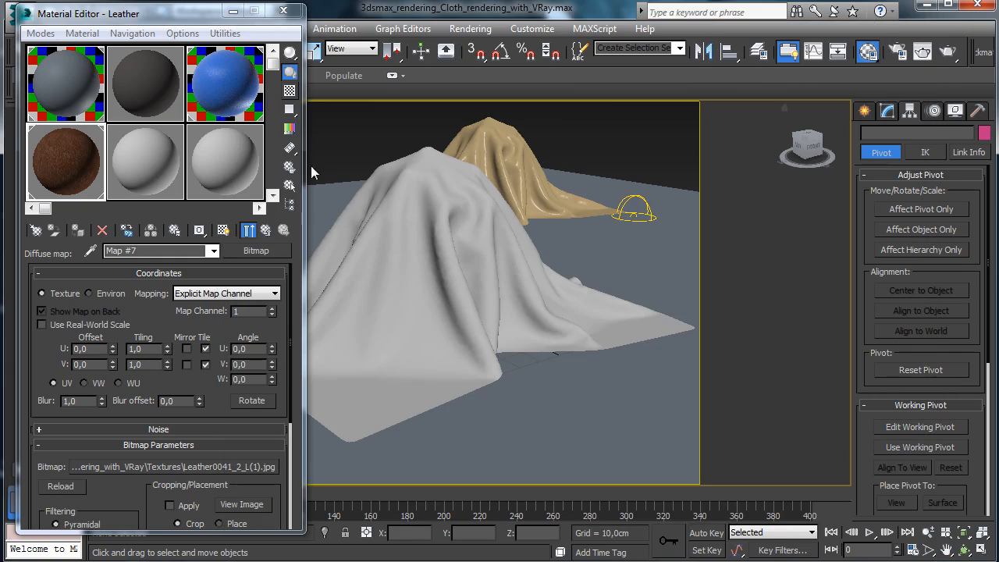
- Display the leather diffuse map on the front cloth in the viewport with a blur of 0,01 and U and V tiling of 3
right_click(102, 403)
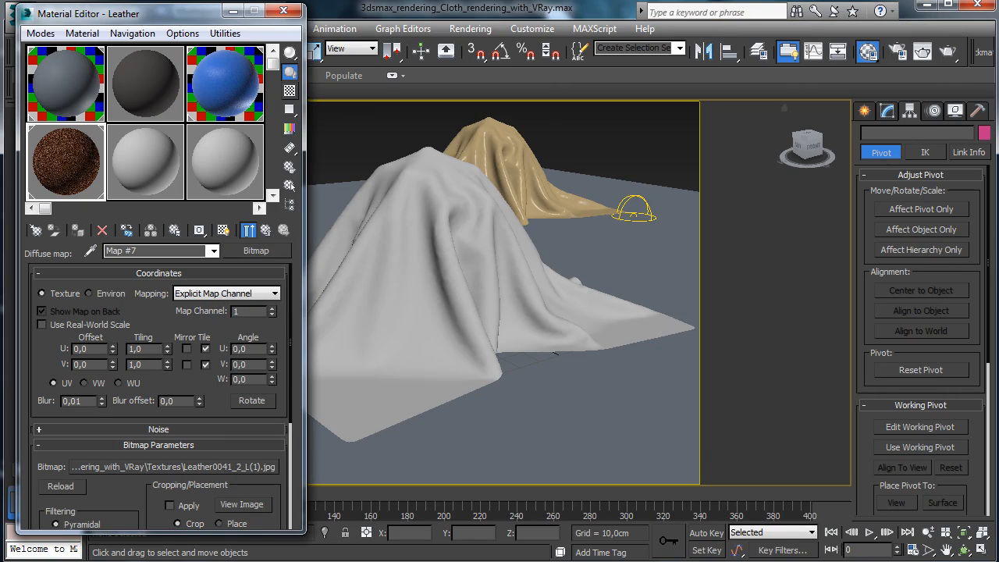
click(223, 229)
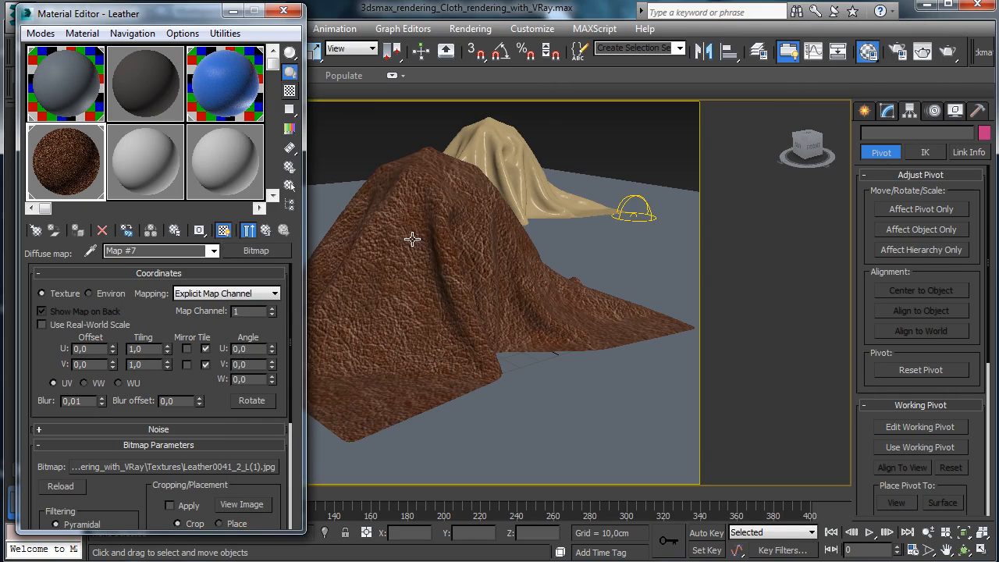
double_click(144, 349)
text(3)
key(Tab)
text(3)
key(Return)
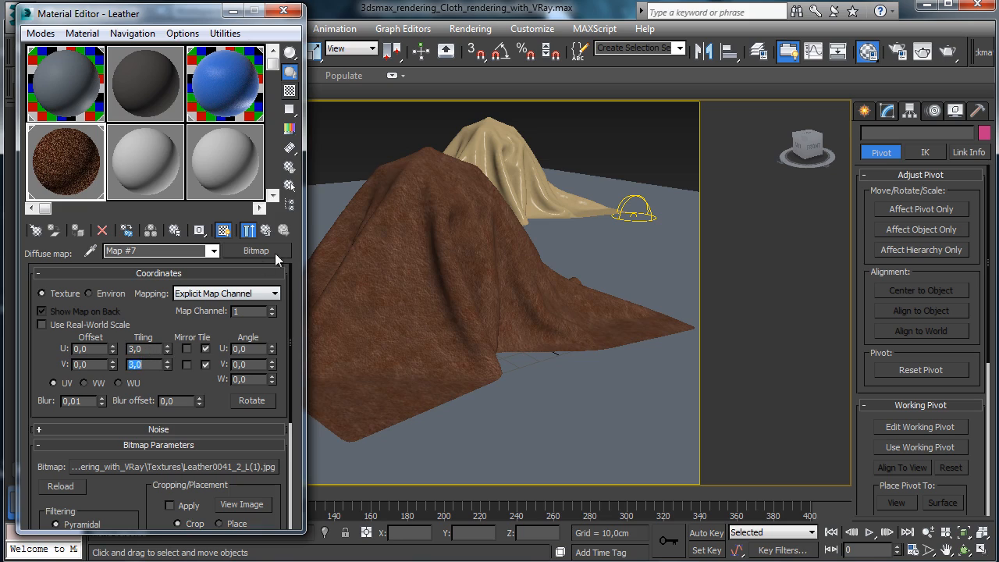
- Test-render the leather cloth briefly, and wrap its diffuse bitmap in a ColorCorrection map that keeps the bitmap as a sub-map
click(949, 53)
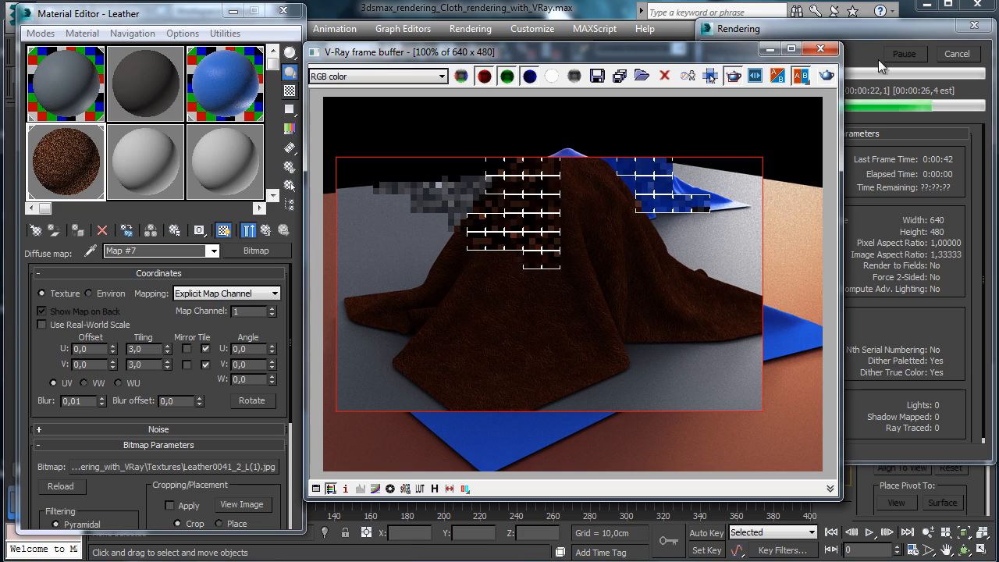
click(957, 54)
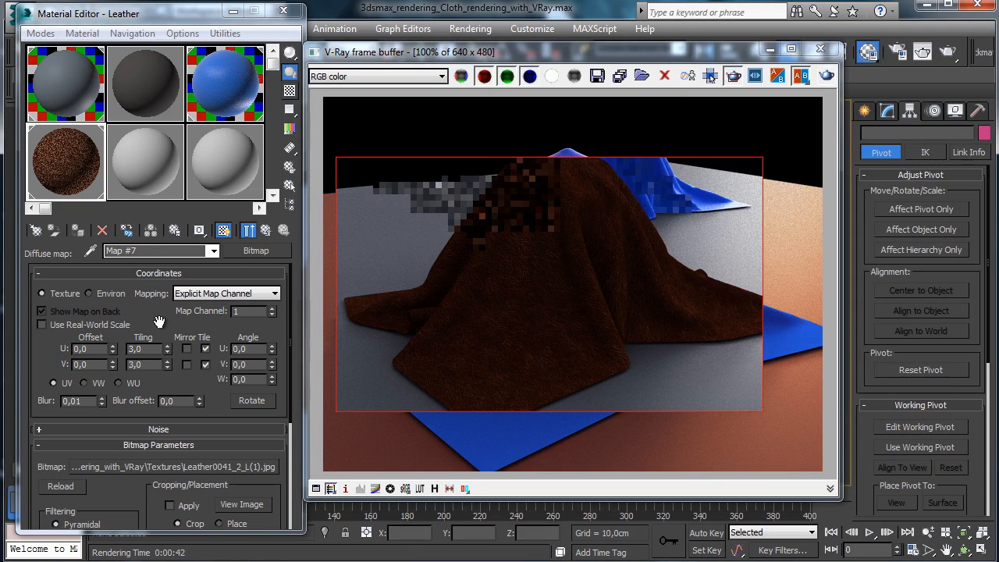
scroll(226, 339, down, 2)
click(254, 250)
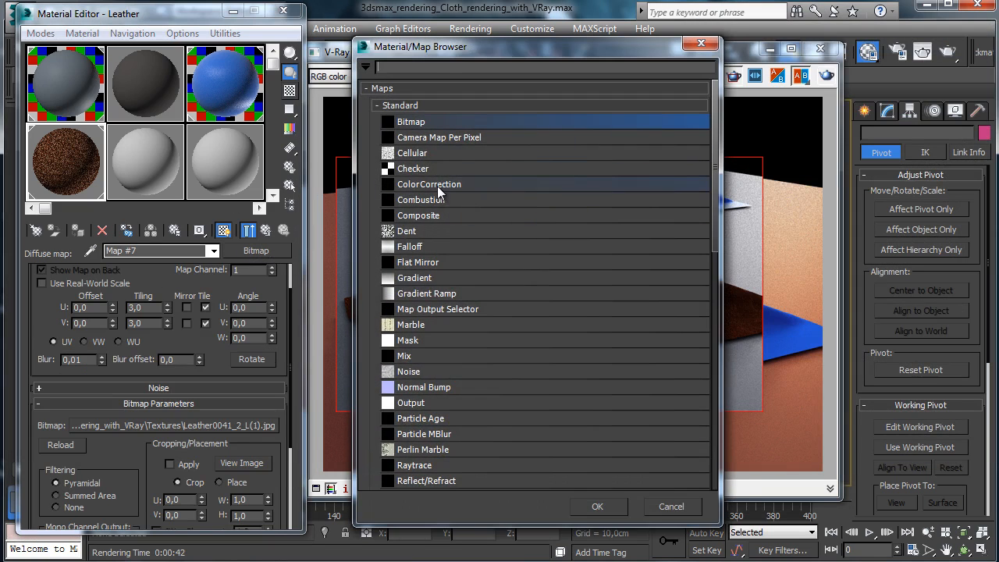
double_click(438, 185)
click(142, 306)
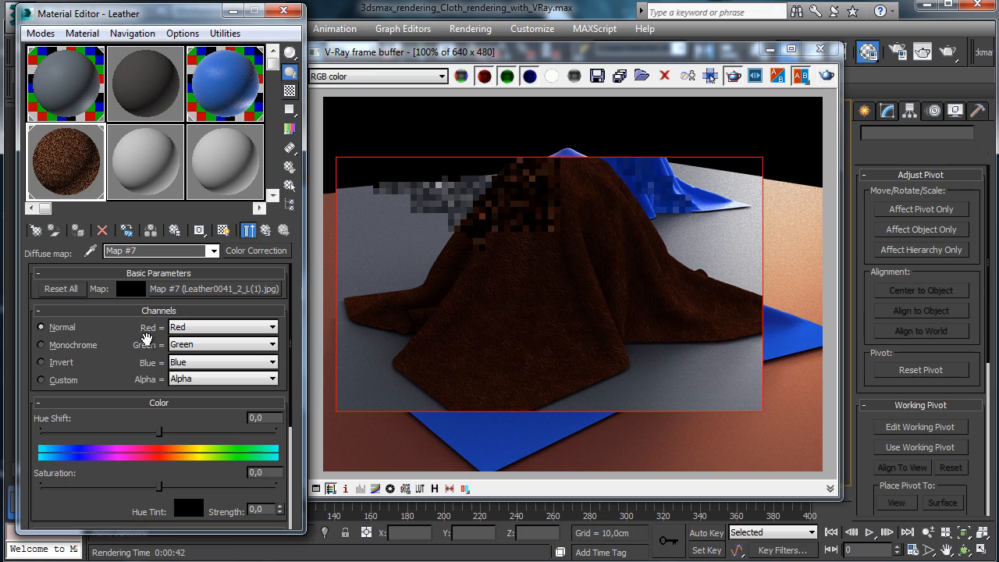
- Set the Color Correction's Advanced lightness RGB gamma/contrast to 1,5 and render a smaller region over the front cloth's folds
scroll(183, 428, down, 4)
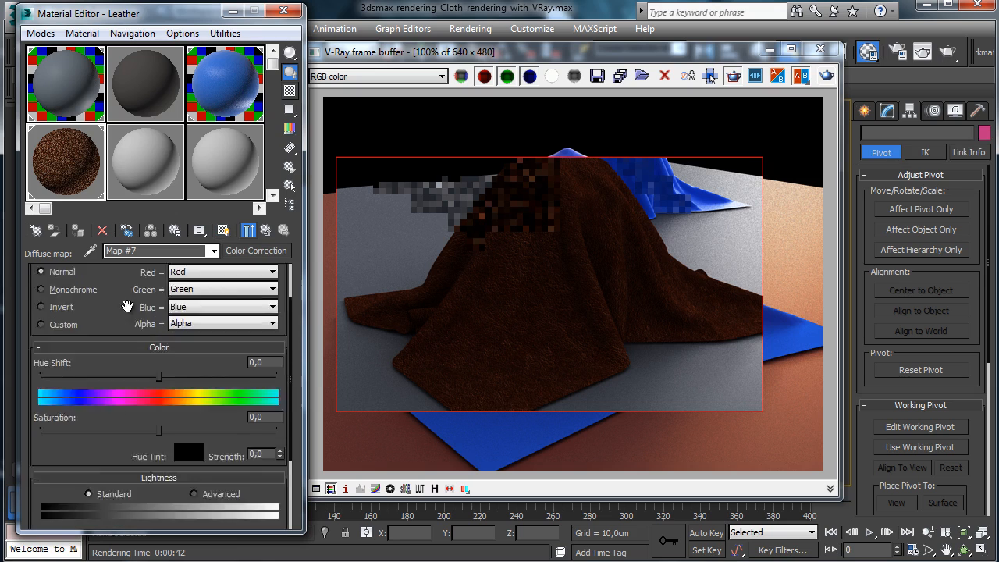
click(248, 230)
click(195, 384)
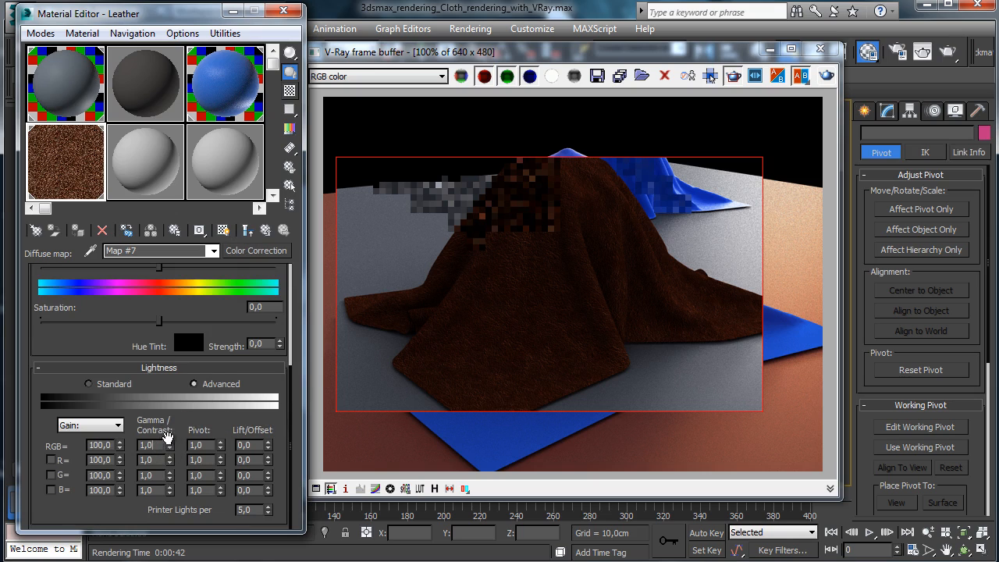
key(BackSpace)
text(5)
key(Return)
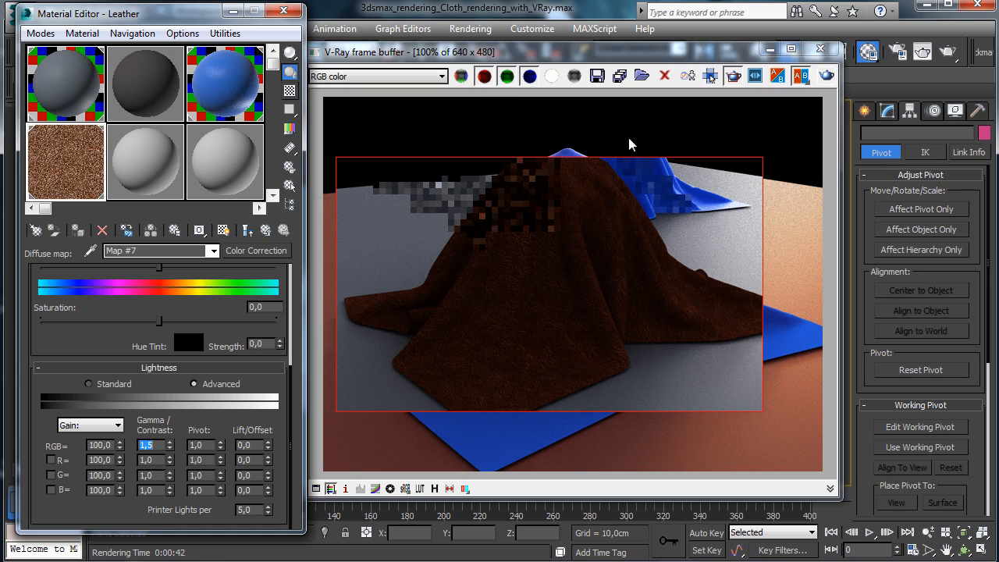
drag(513, 192, 722, 325)
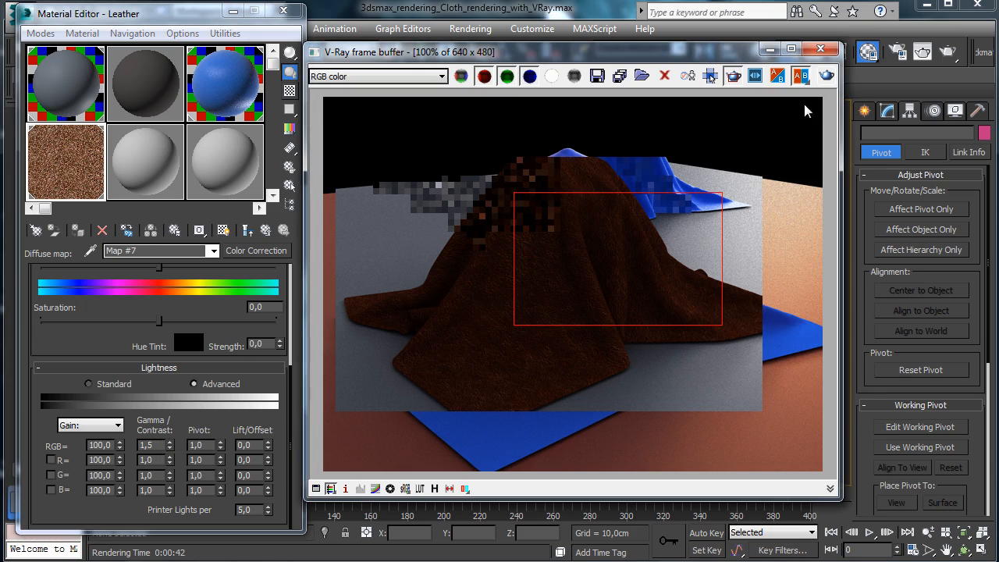
click(827, 75)
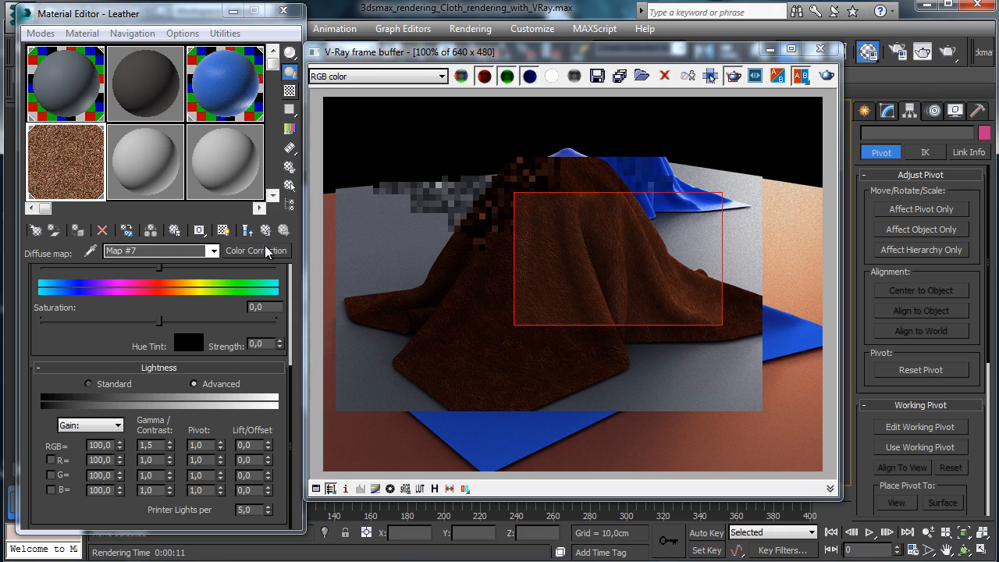
- Set the U and V tiling of the leather bitmap inside the Color Correction to 4 and re-render the region
drag(89, 337, 89, 502)
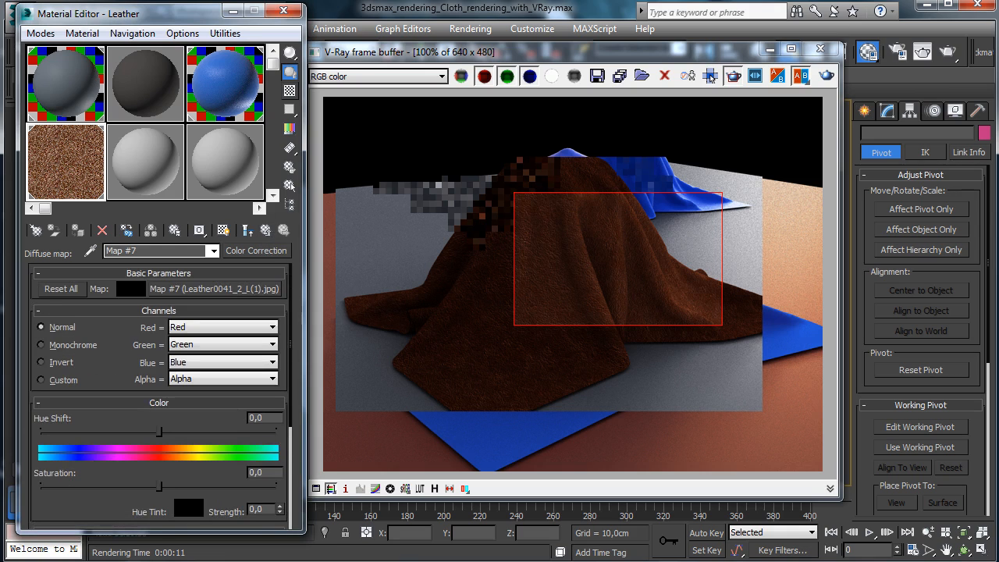
click(203, 289)
double_click(139, 349)
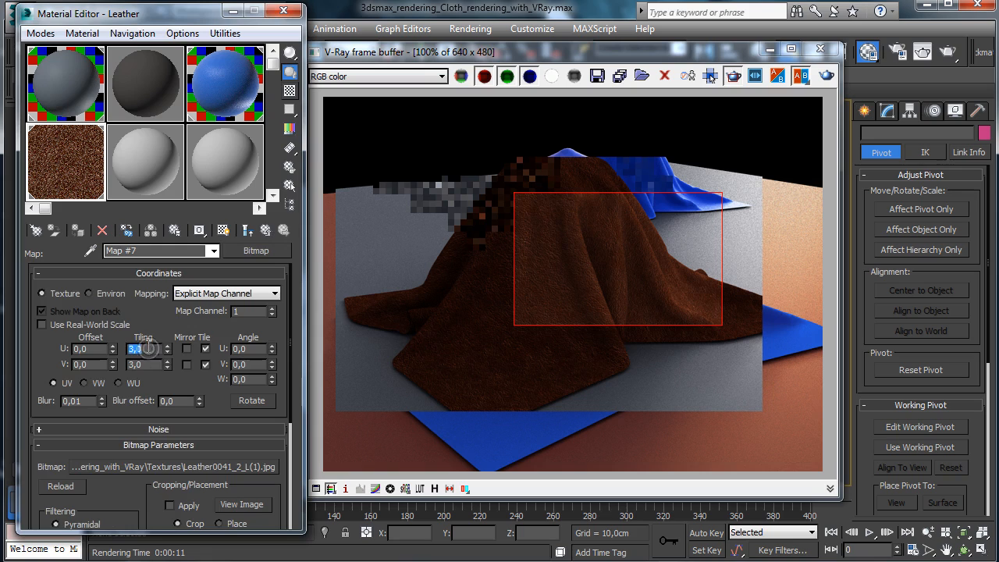
text(4)
key(Return)
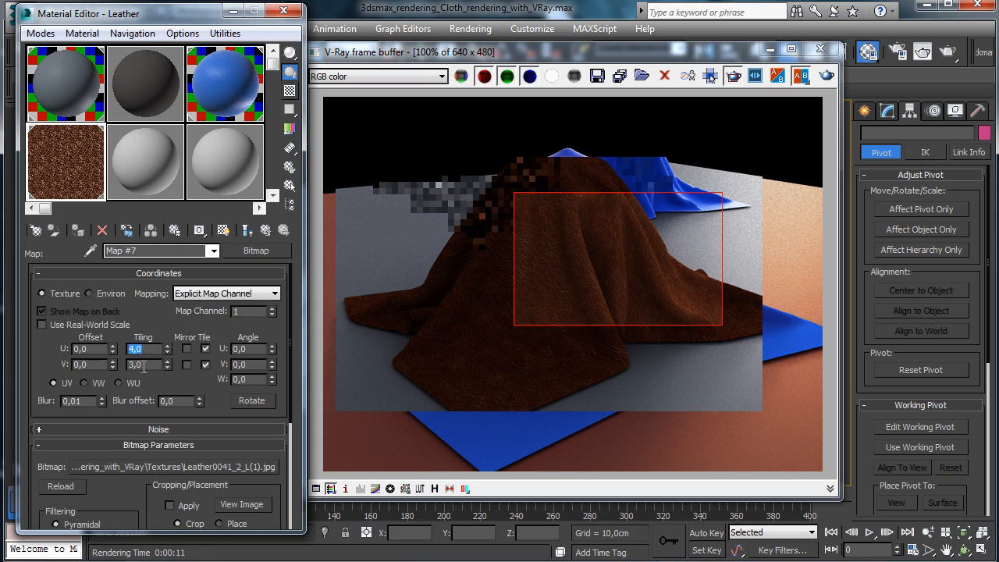
double_click(141, 365)
text(4)
key(Return)
click(826, 76)
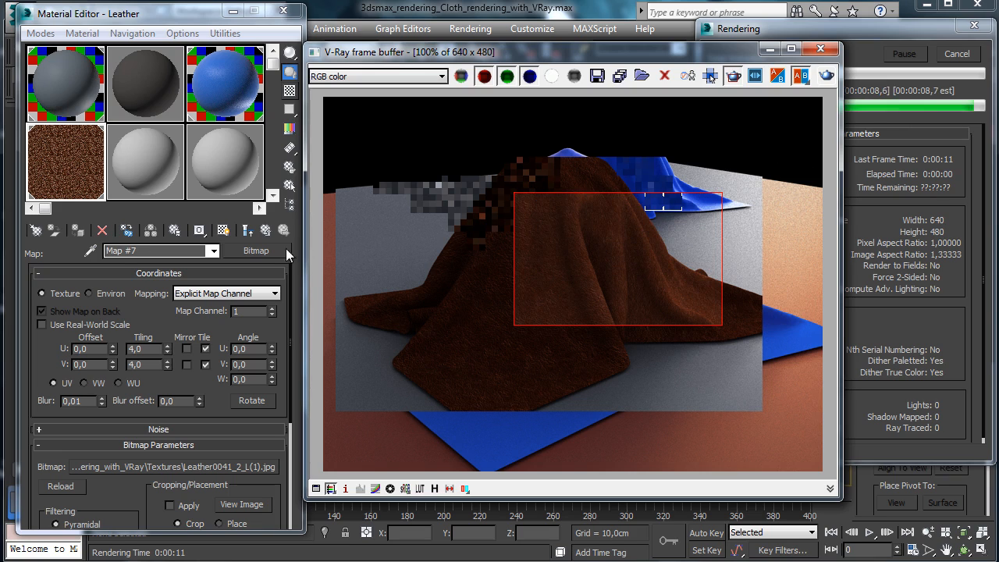
- Enlarge the render region to cover more of the leather and blue cloths, and save the scene
drag(510, 166, 753, 398)
click(256, 251)
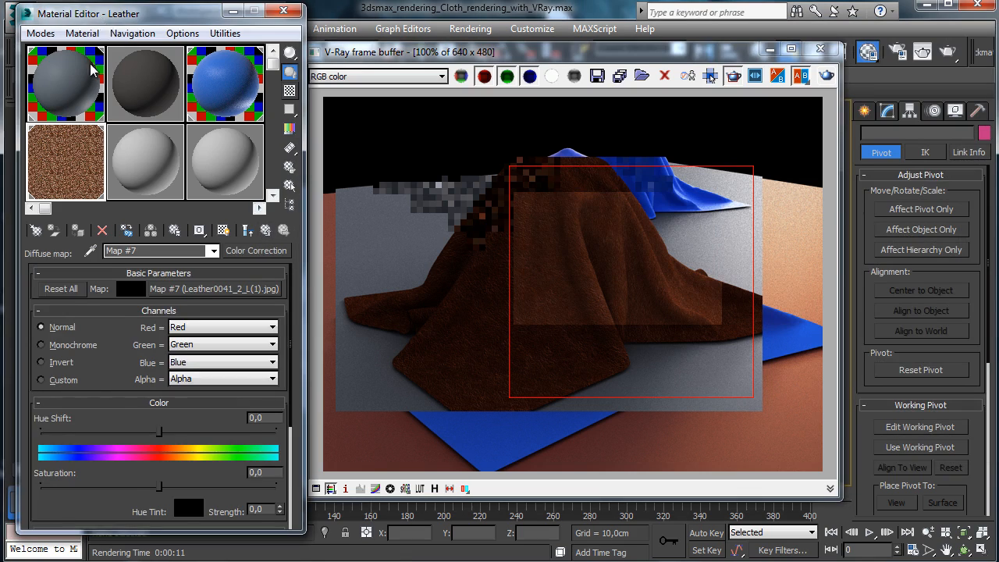
drag(91, 11, 79, 75)
click(88, 10)
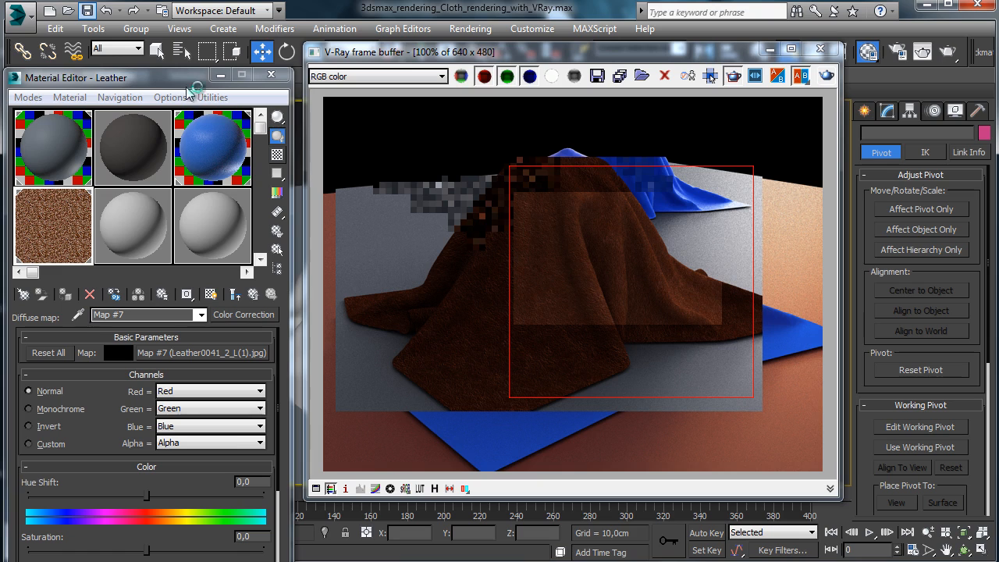
drag(182, 83, 195, 21)
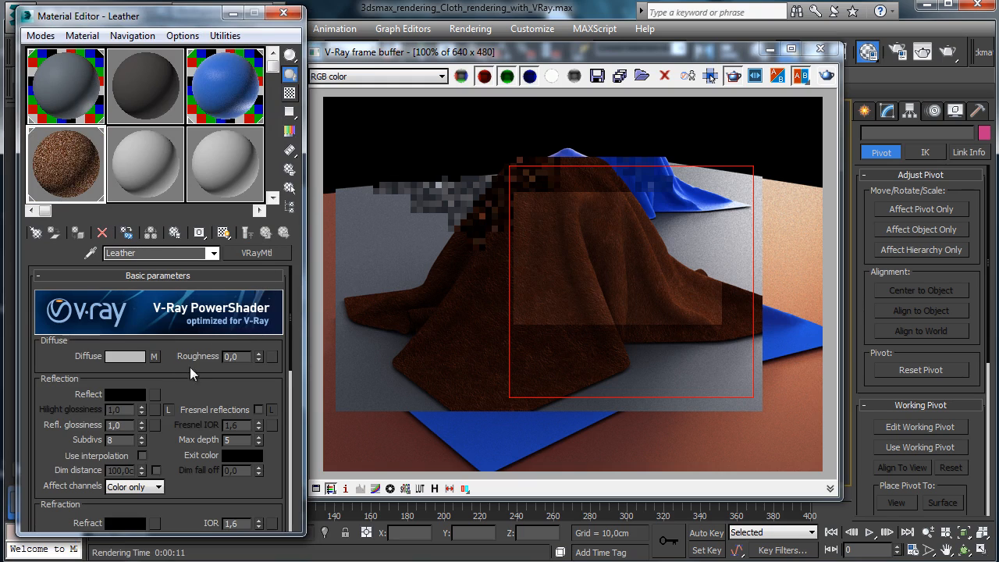
- Give the Leather material a light grey reflection colour with Fresnel reflections enabled, and render the region
click(124, 396)
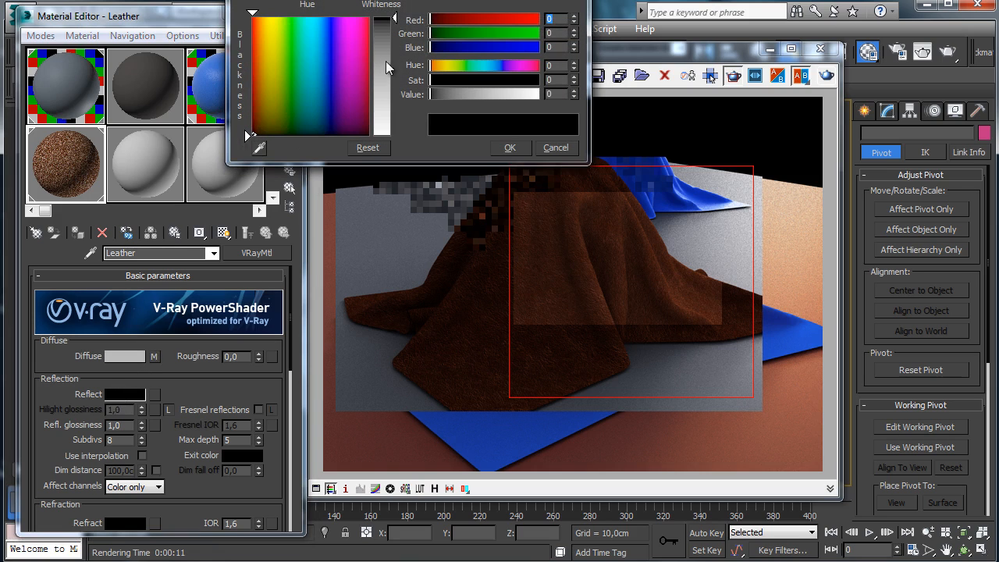
drag(386, 61, 383, 108)
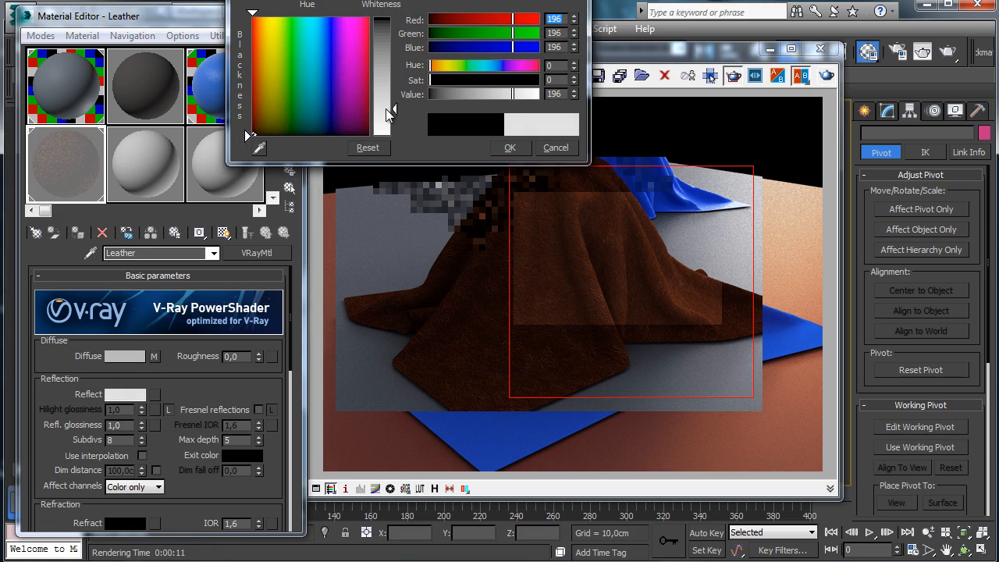
click(510, 147)
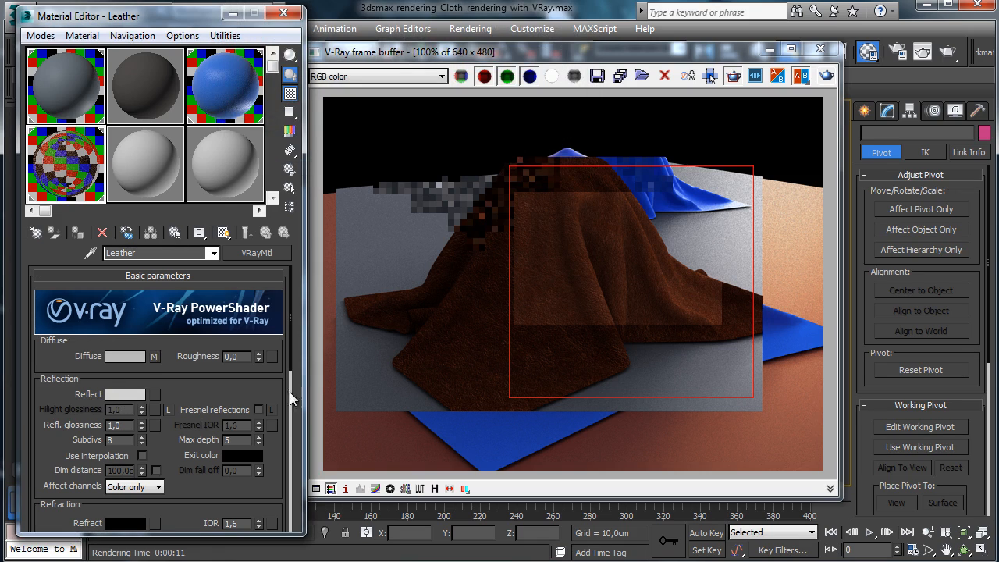
click(259, 410)
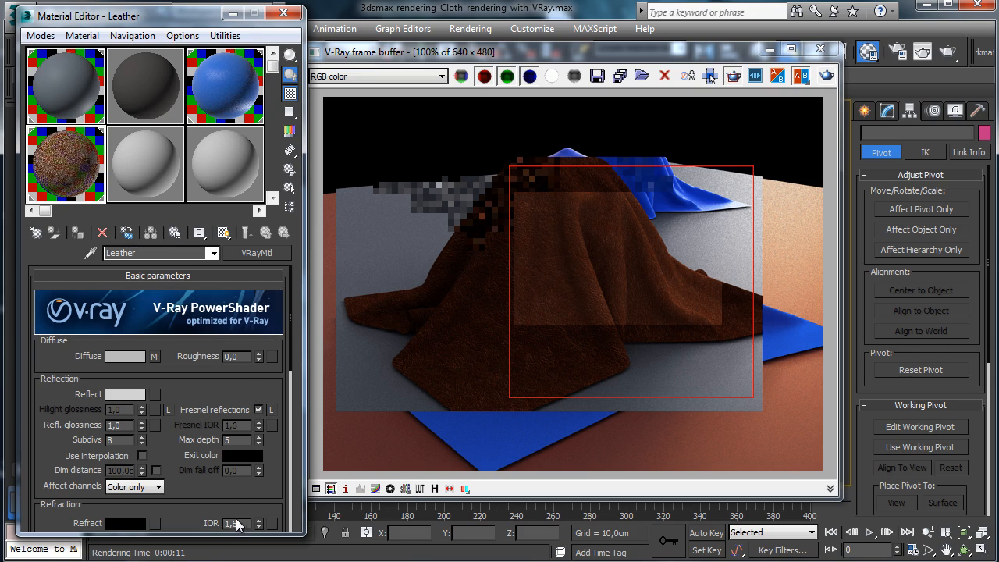
click(827, 78)
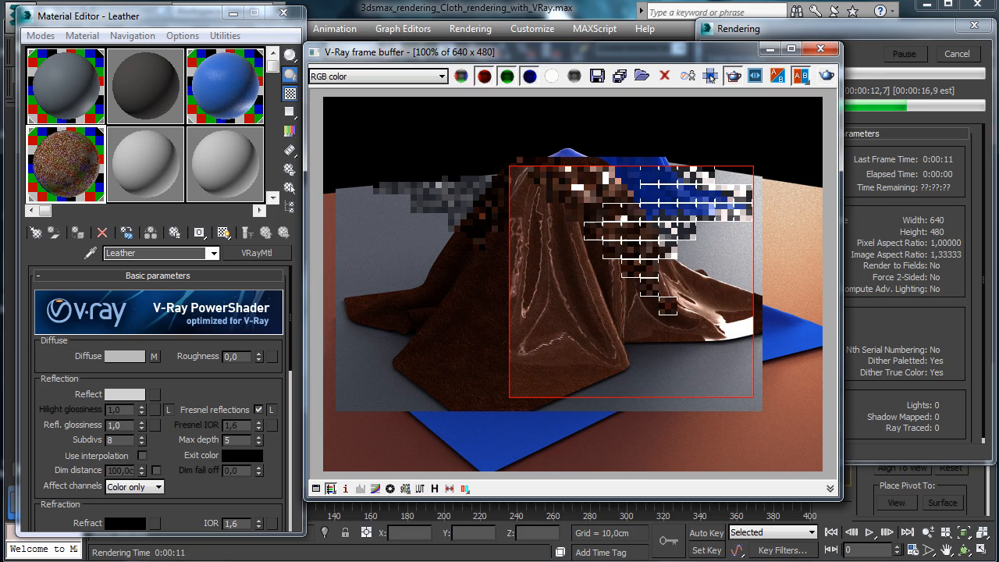
- Set the Leather material's reflection glossiness to 0,7 and re-render the region
double_click(126, 425)
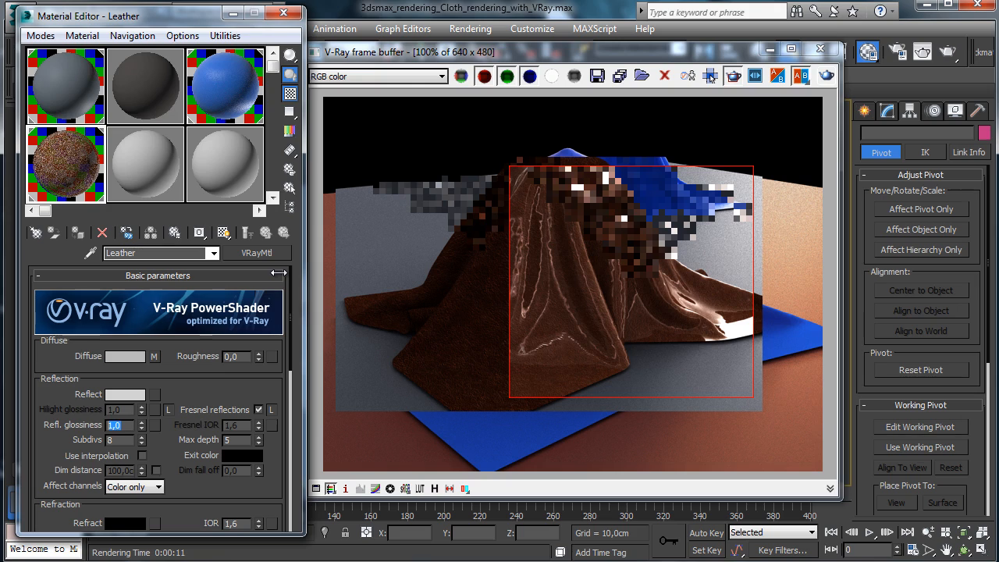
text(0,7)
key(Return)
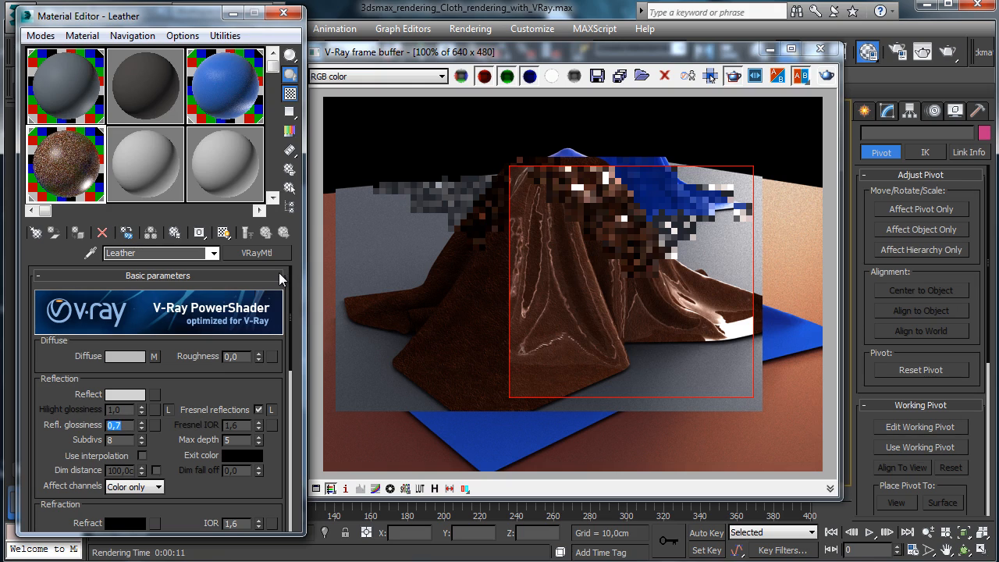
click(828, 76)
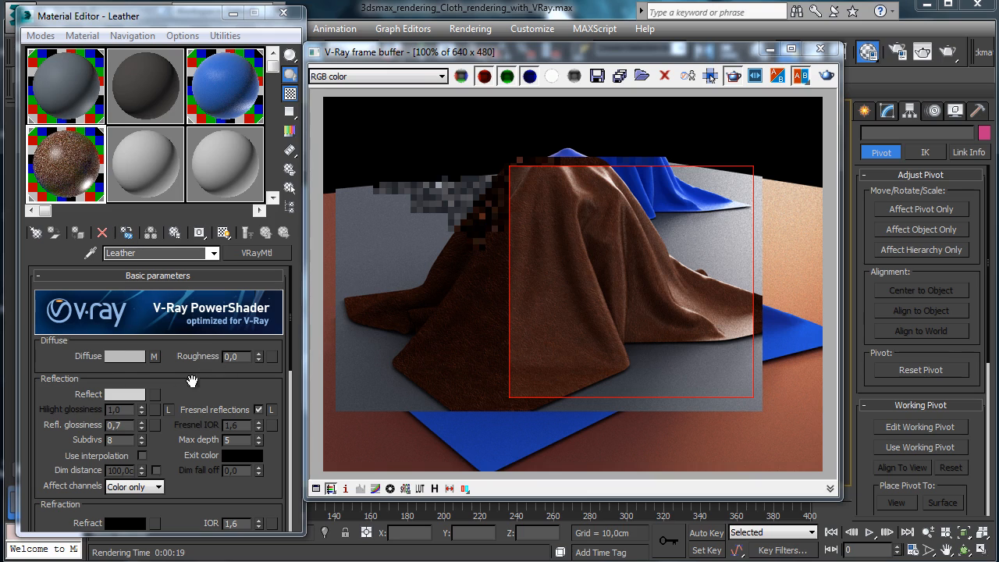
- Unlock the Leather material's highlight glossiness and set it to 0,6
click(169, 410)
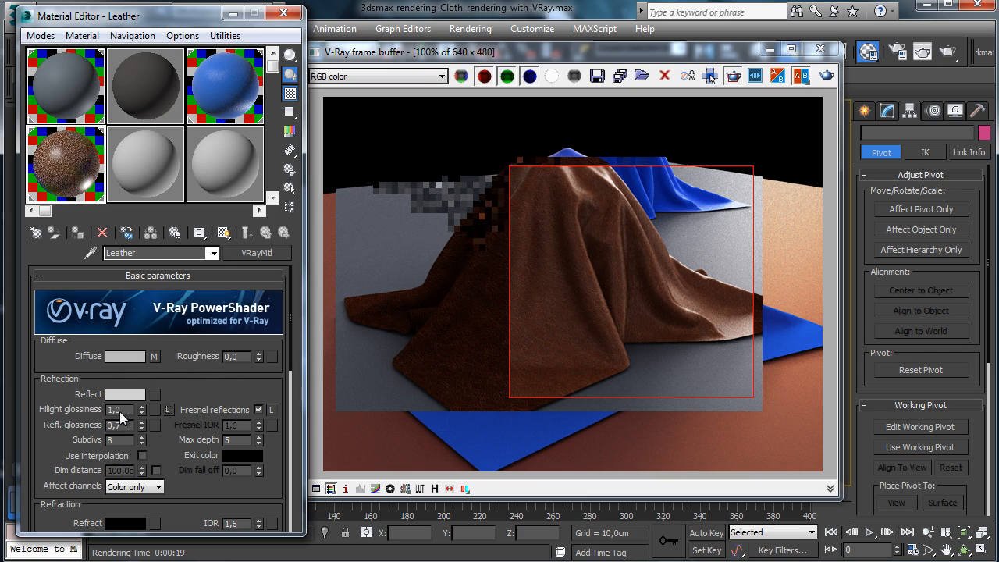
double_click(122, 412)
key(Return)
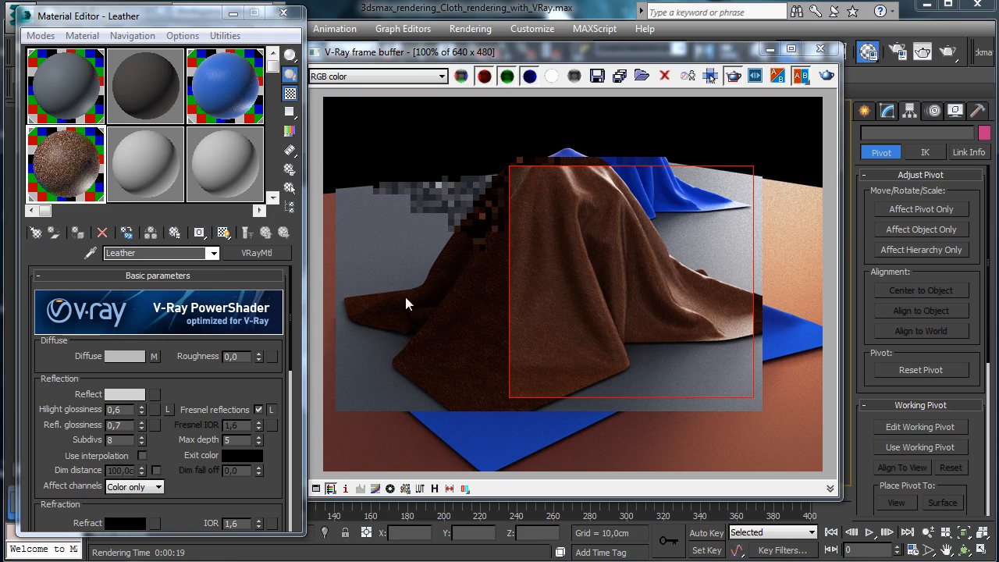
- Copy the diffuse Color Correction map into the Leather material's reflection map slot as an independent copy
mouse_move(211, 388)
mouse_down()
mouse_move(212, 365)
mouse_move(212, 381)
mouse_up()
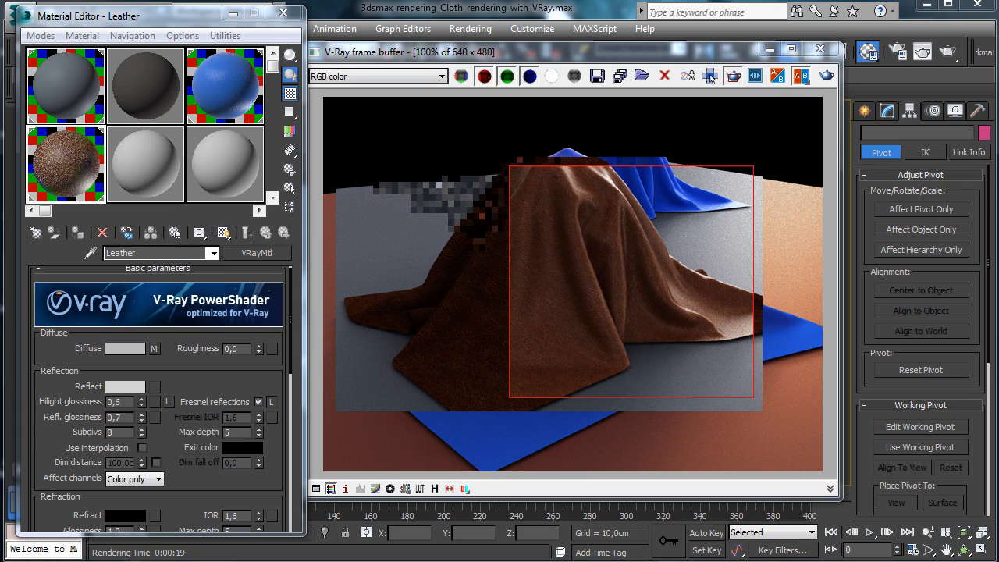
drag(156, 349, 155, 387)
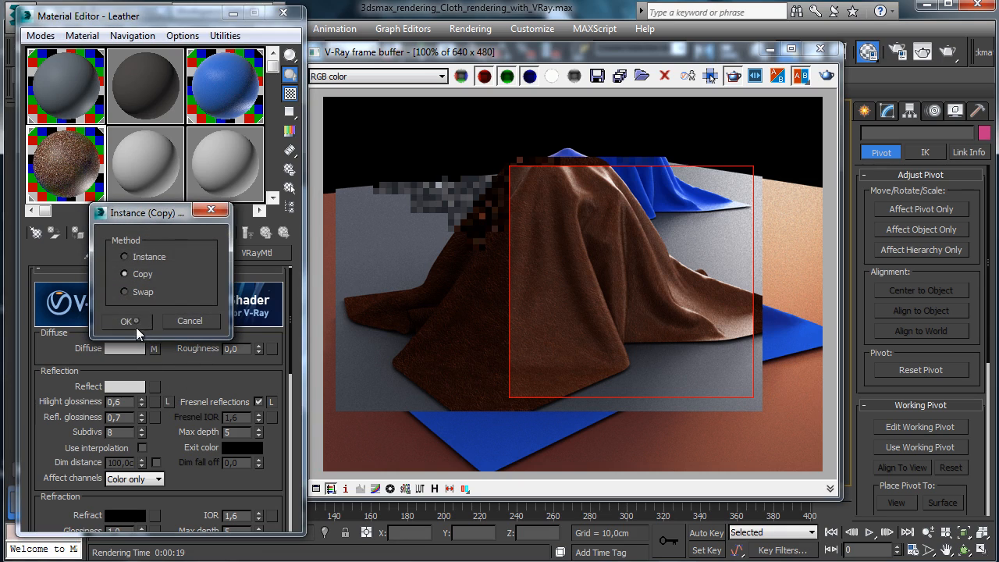
click(128, 322)
scroll(159, 385, down, 10)
scroll(154, 390, up, 10)
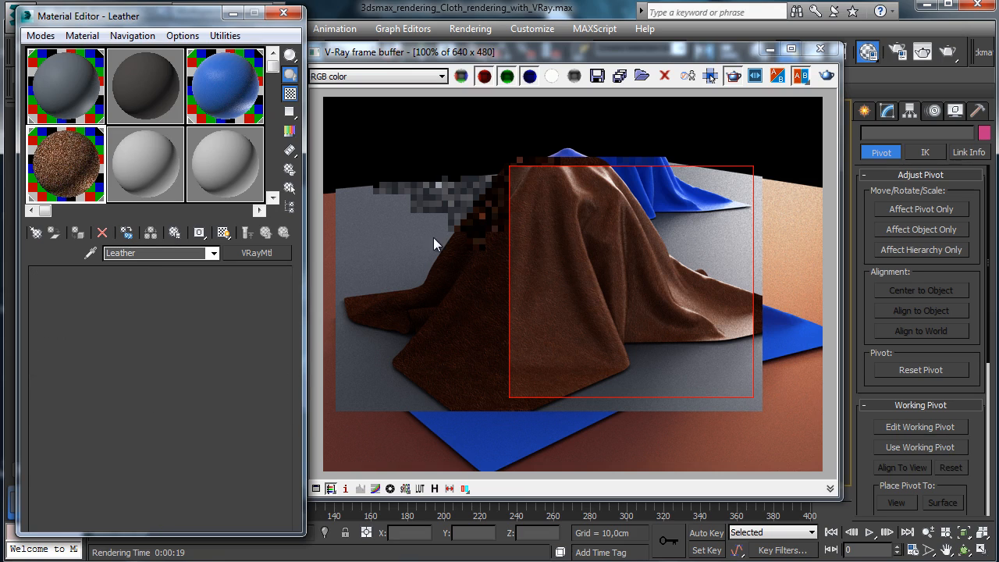
- Set the saturation of the reflection map's Color Correction to -100
click(154, 387)
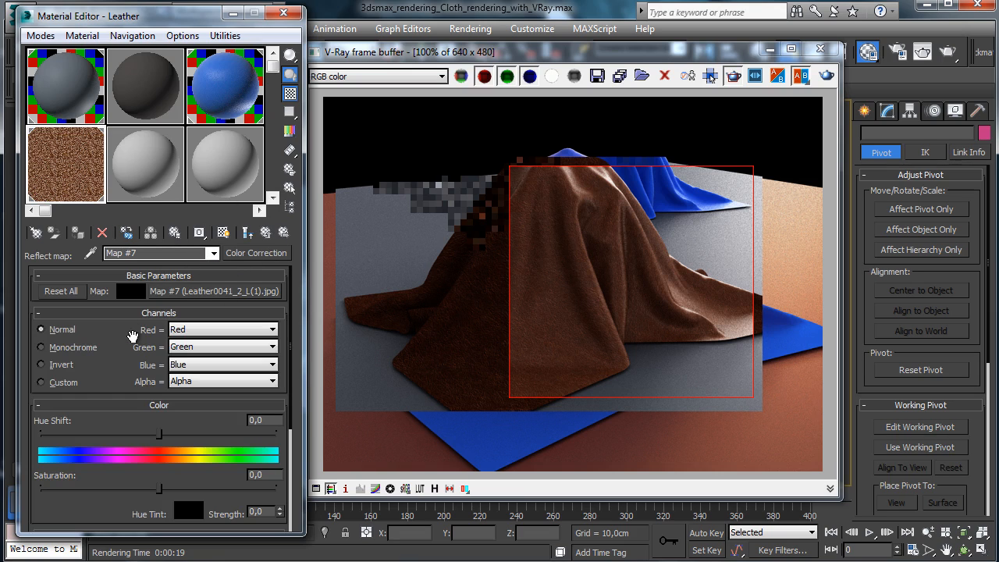
scroll(117, 336, down, 3)
drag(159, 411, 41, 410)
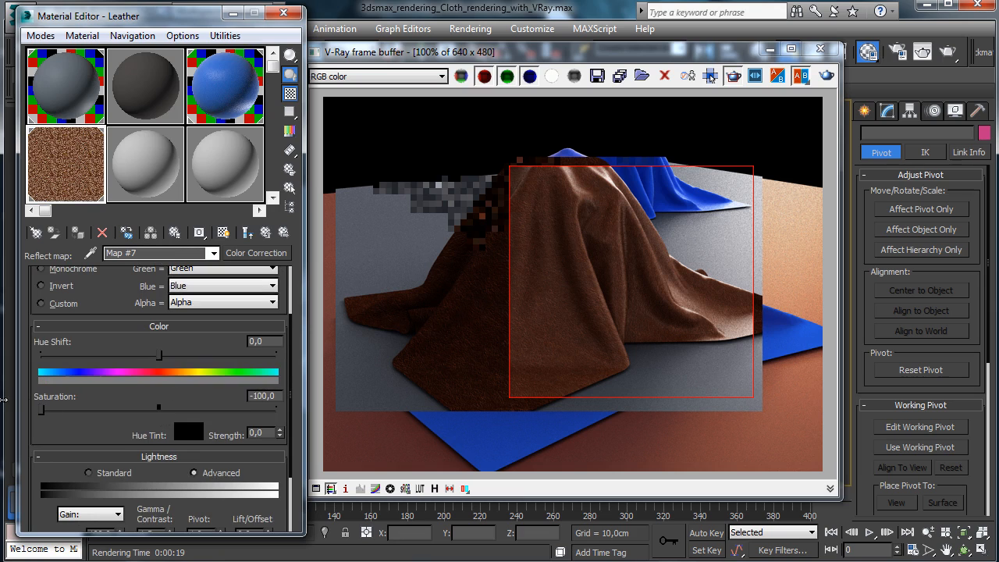
- Inspect an enlarged preview of the greyscale reflection map and re-render the region with it
double_click(81, 184)
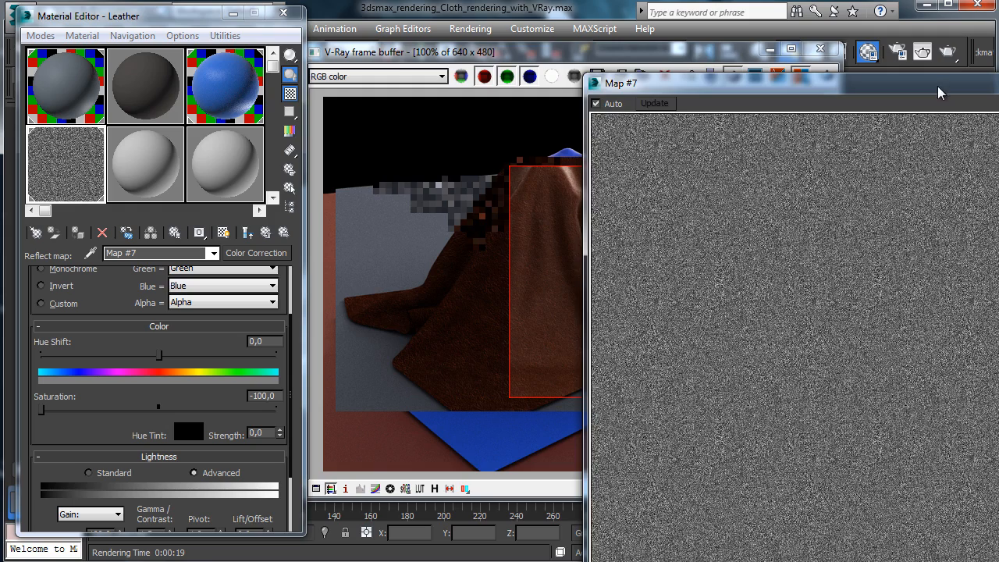
drag(939, 93, 597, 55)
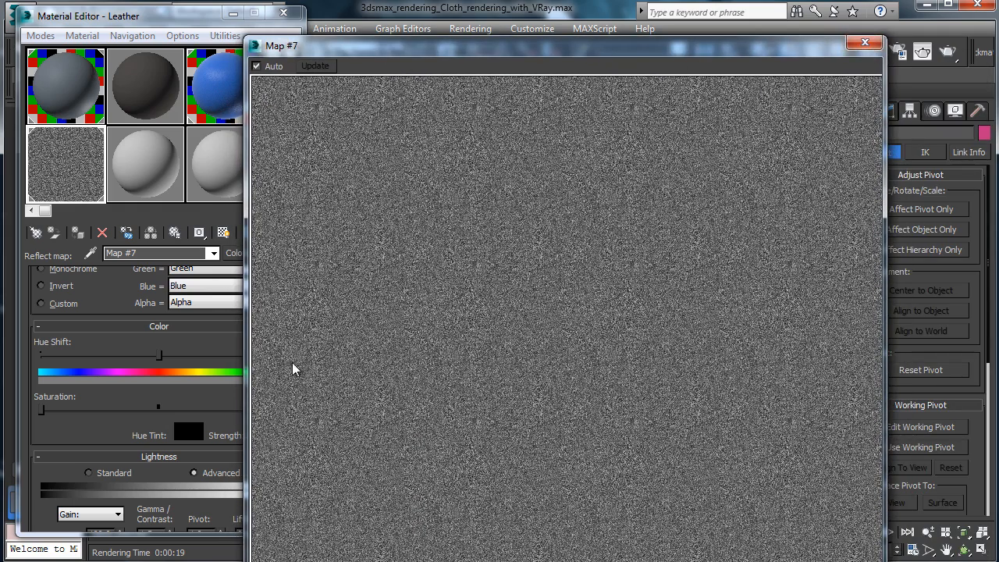
click(865, 42)
click(266, 233)
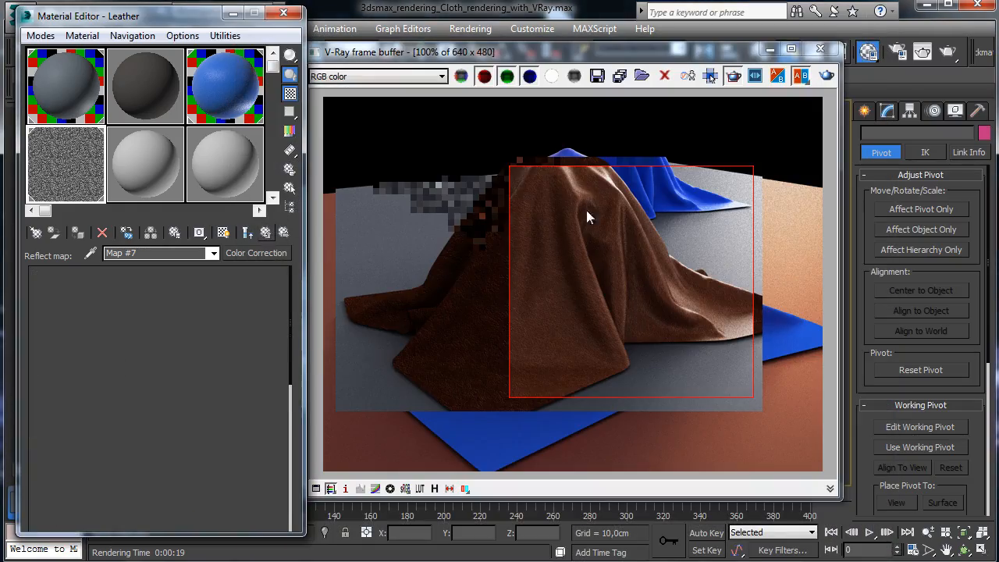
click(826, 77)
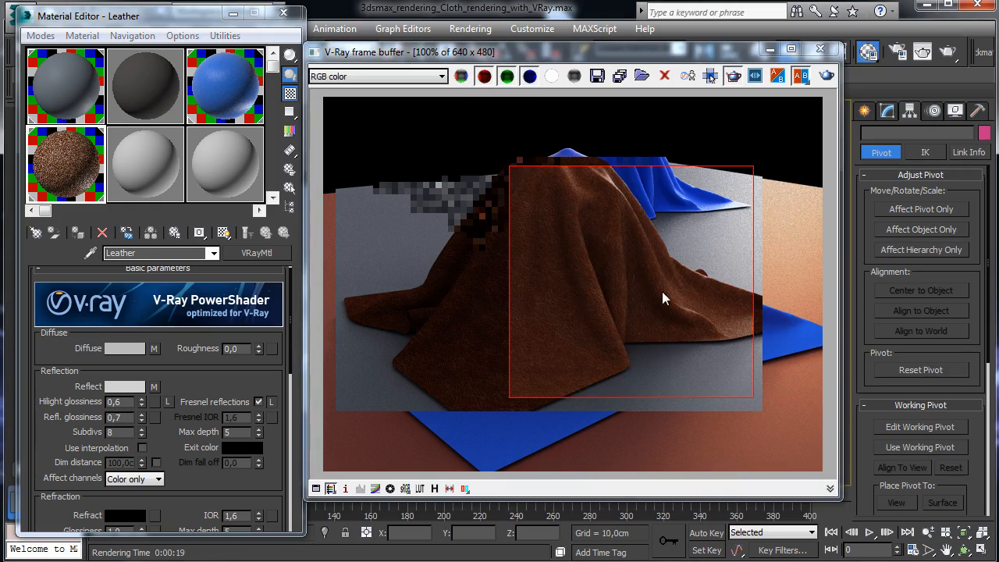
- Replace the Leather reflection map's Color Correction with a Composite map, keeping the old map as a sub-map
click(154, 387)
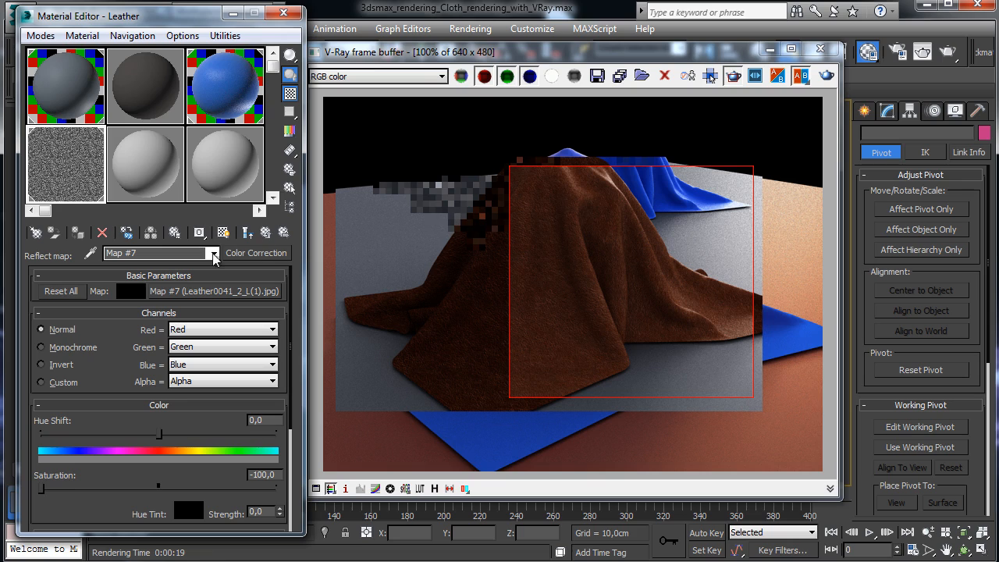
click(260, 252)
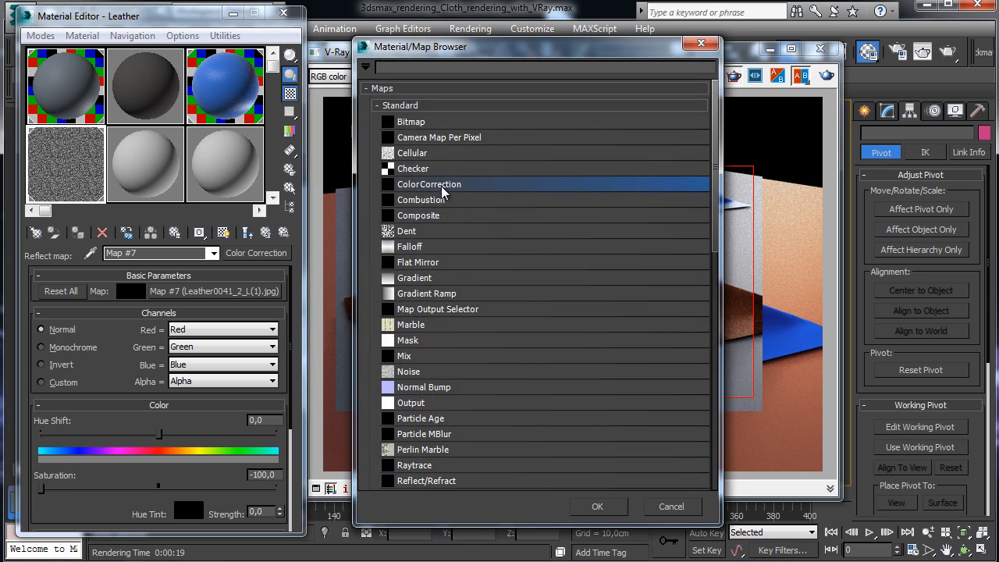
click(435, 217)
click(606, 508)
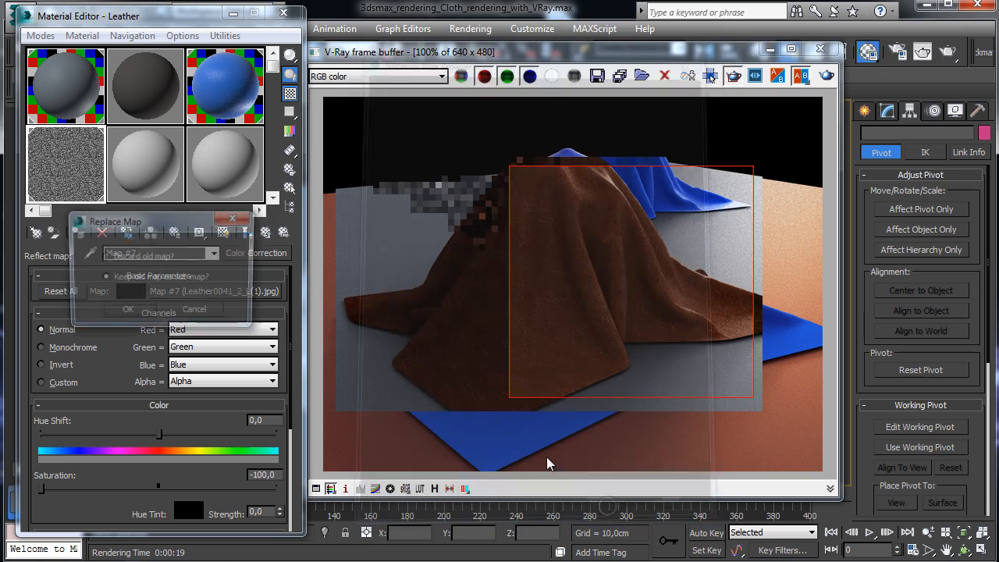
click(134, 312)
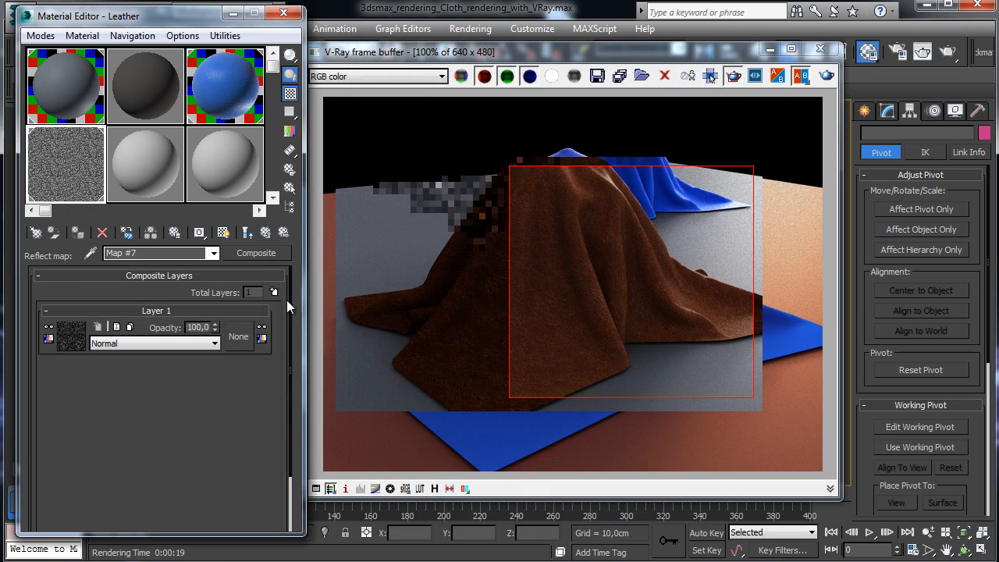
- Add a second layer to the reflection Composite map and assign an RGB Tint map as its texture
click(272, 292)
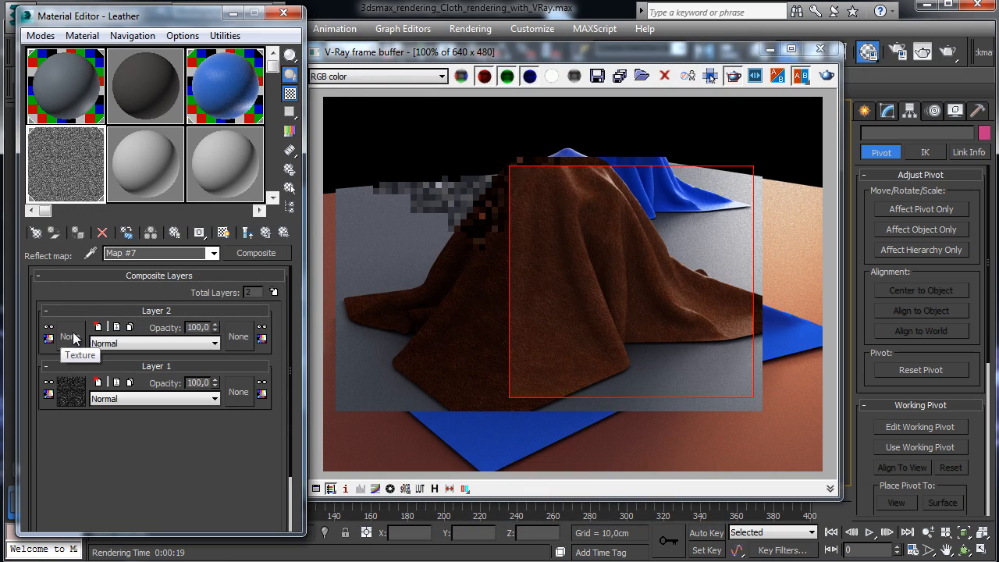
click(71, 337)
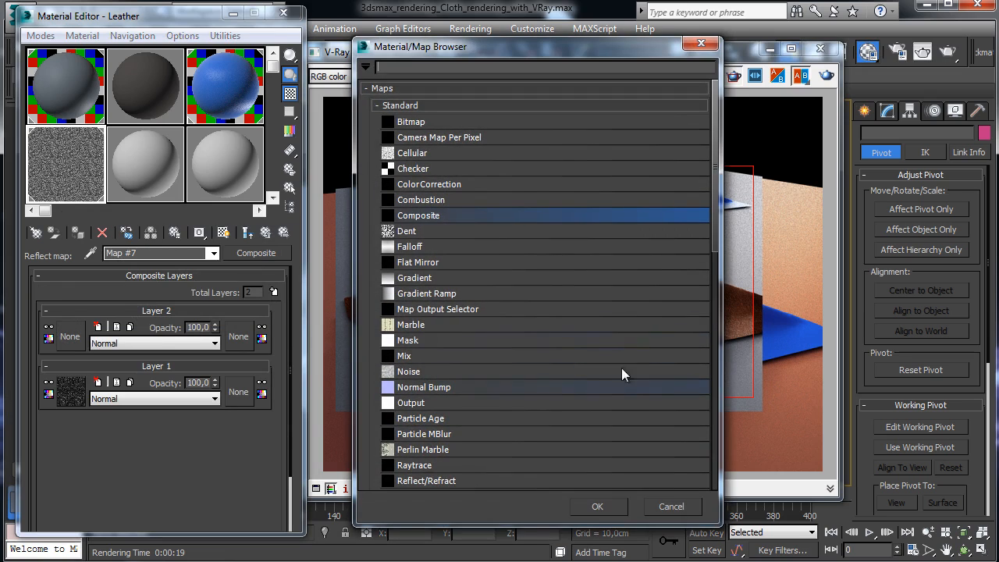
drag(712, 251, 613, 327)
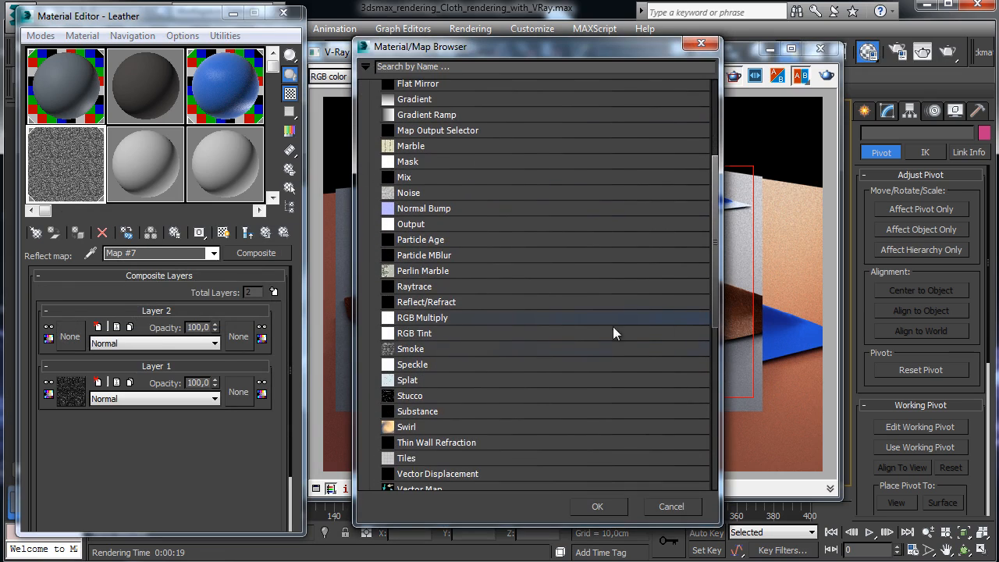
double_click(447, 333)
- Set the green and blue colours of the reflection layer's RGB Tint to black
click(93, 332)
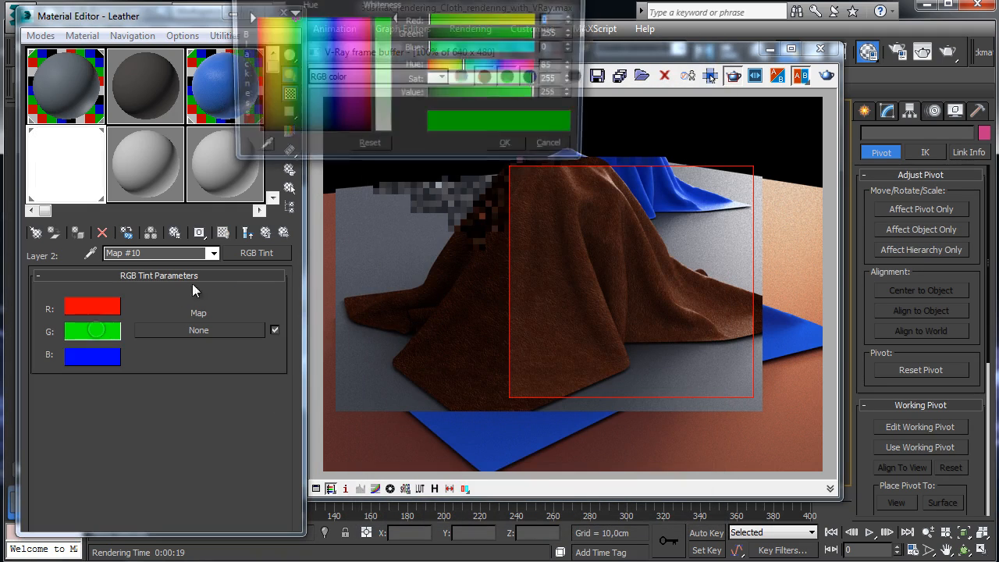
drag(452, 94, 385, 97)
click(512, 148)
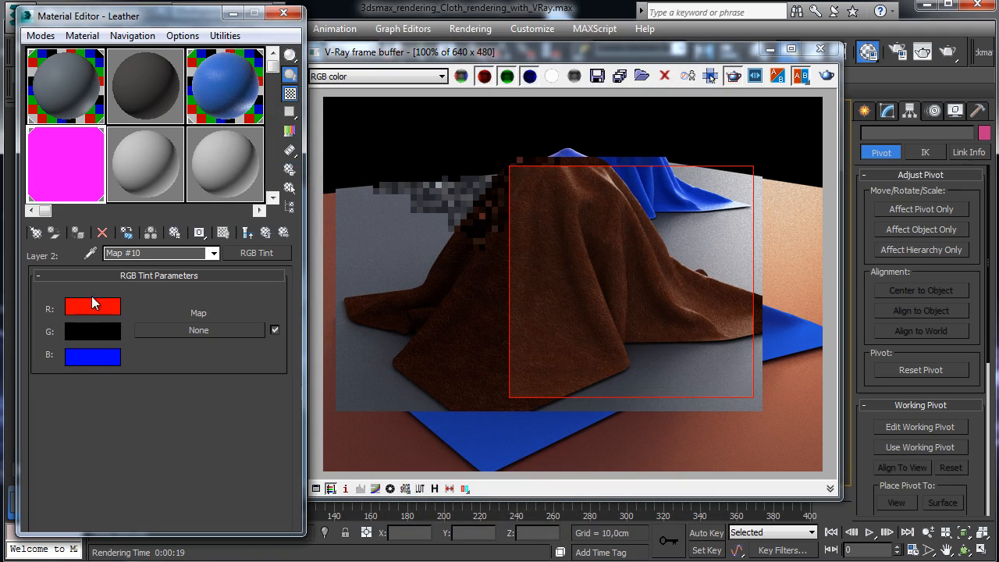
drag(84, 357, 84, 357)
click(153, 279)
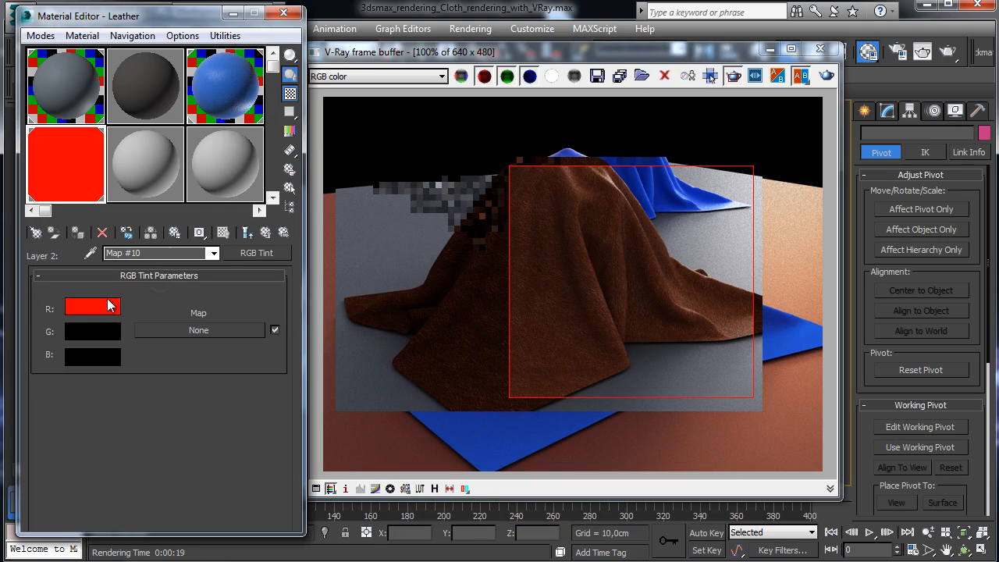
- Set the RGB Tint's red colour to a neutral grey of value 67 and re-render the region
click(92, 307)
drag(328, 94, 256, 170)
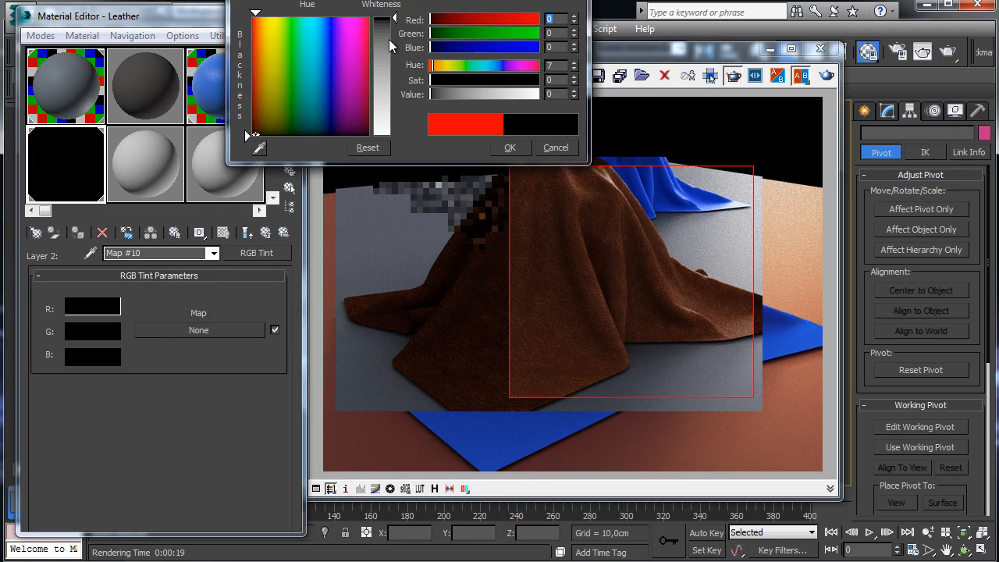
mouse_move(389, 39)
mouse_down()
mouse_move(400, 64)
mouse_move(400, 52)
mouse_up()
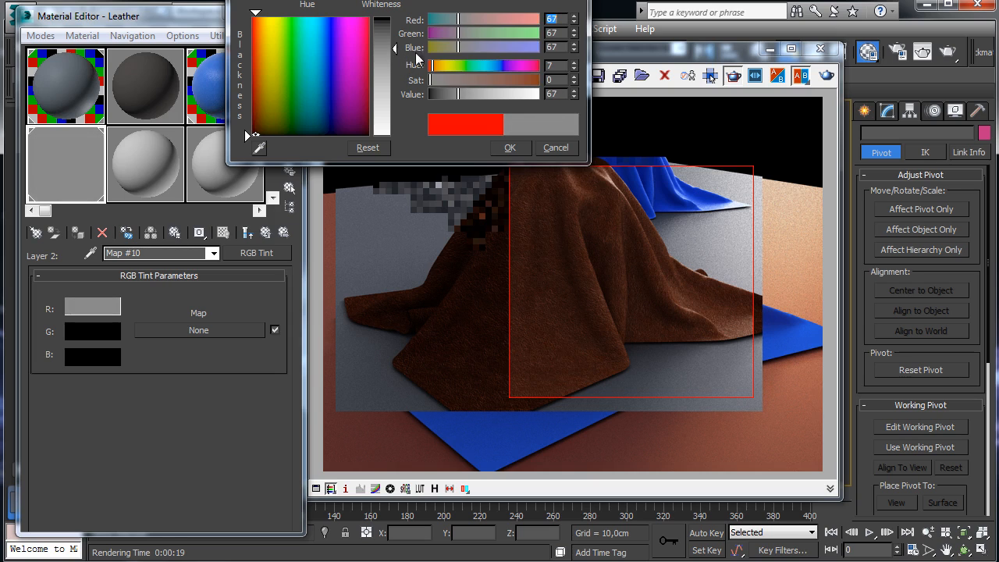
click(510, 147)
click(247, 235)
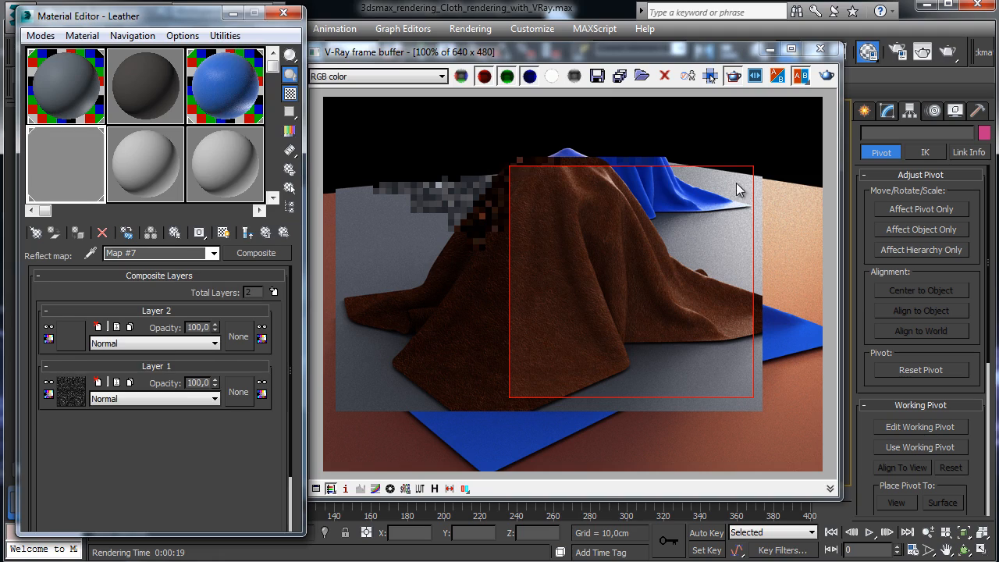
click(827, 76)
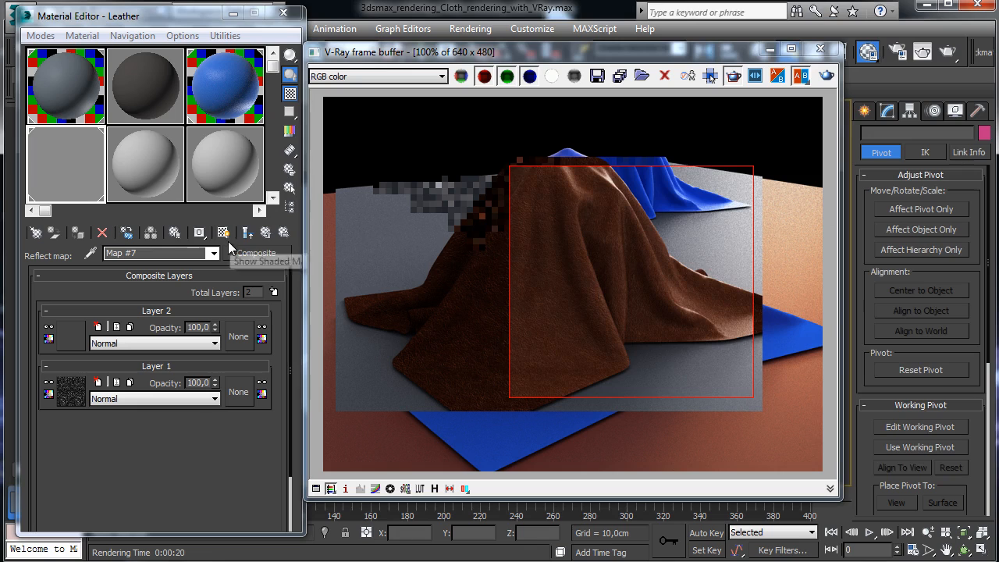
- Brighten the red colour of the reflection Composite's Layer 2 RGB Tint to a grey of value 121
click(265, 233)
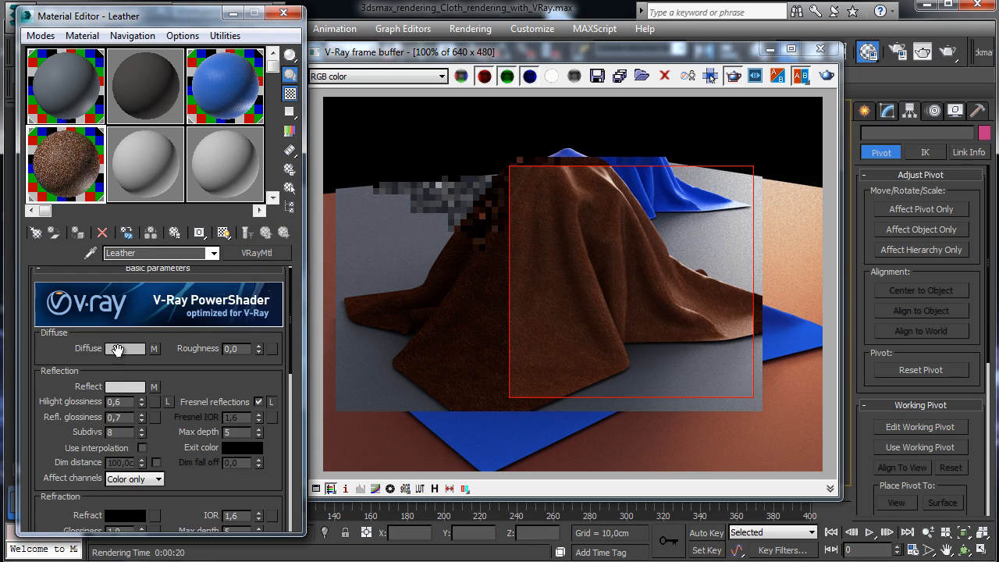
click(153, 388)
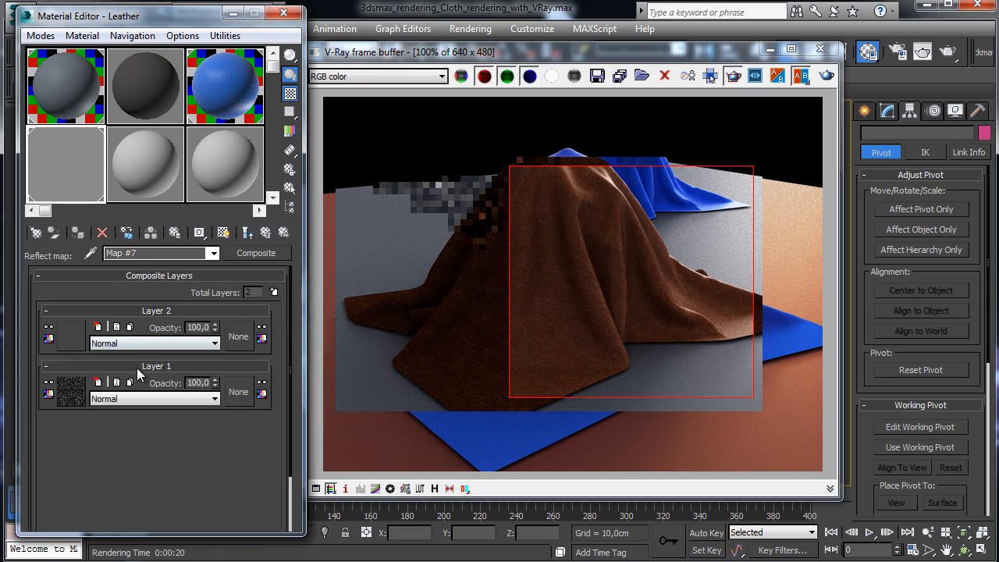
click(70, 336)
click(110, 310)
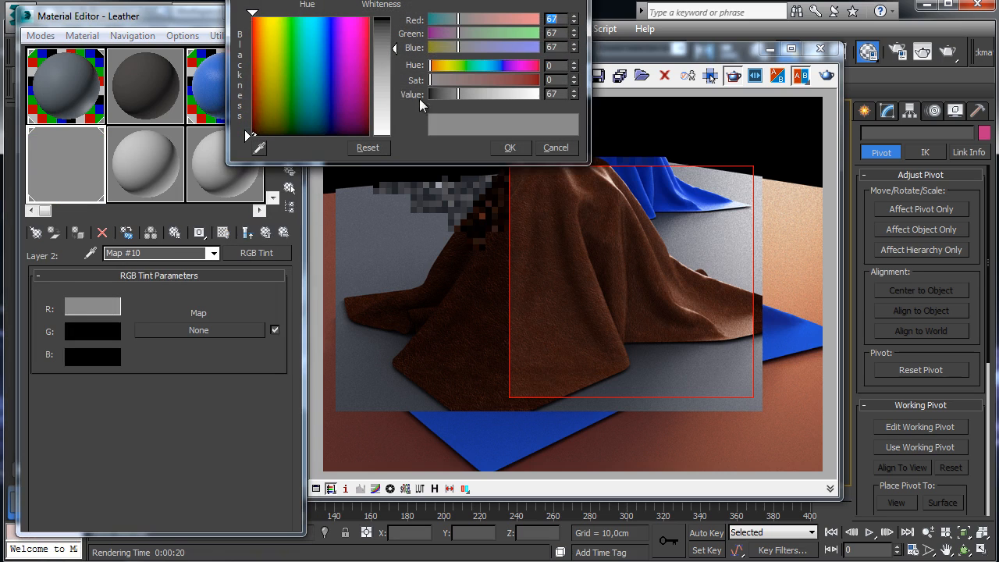
drag(393, 61, 393, 73)
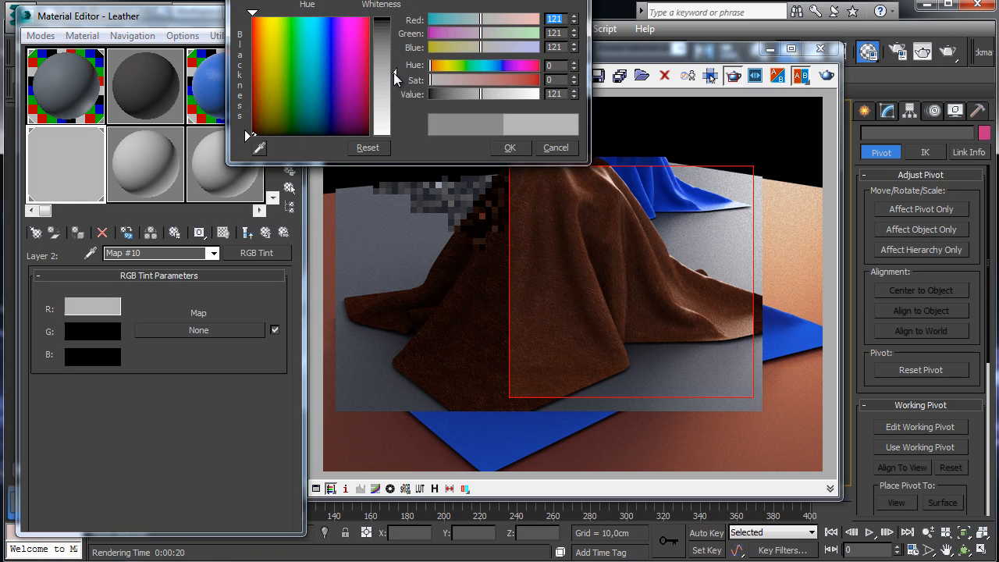
click(512, 148)
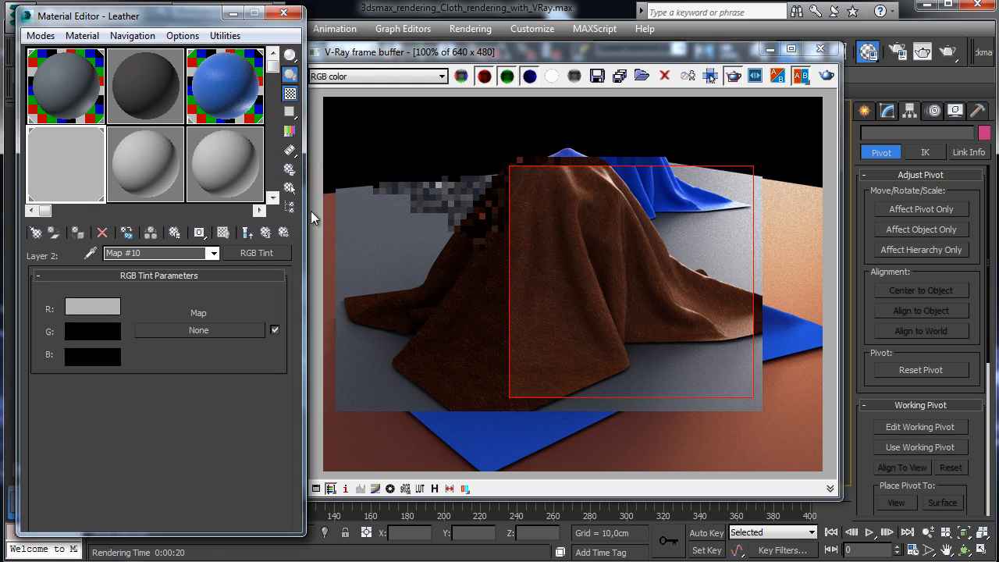
- Set the reflection Composite's Layer 1 opacity to 55 and re-render the region
click(246, 232)
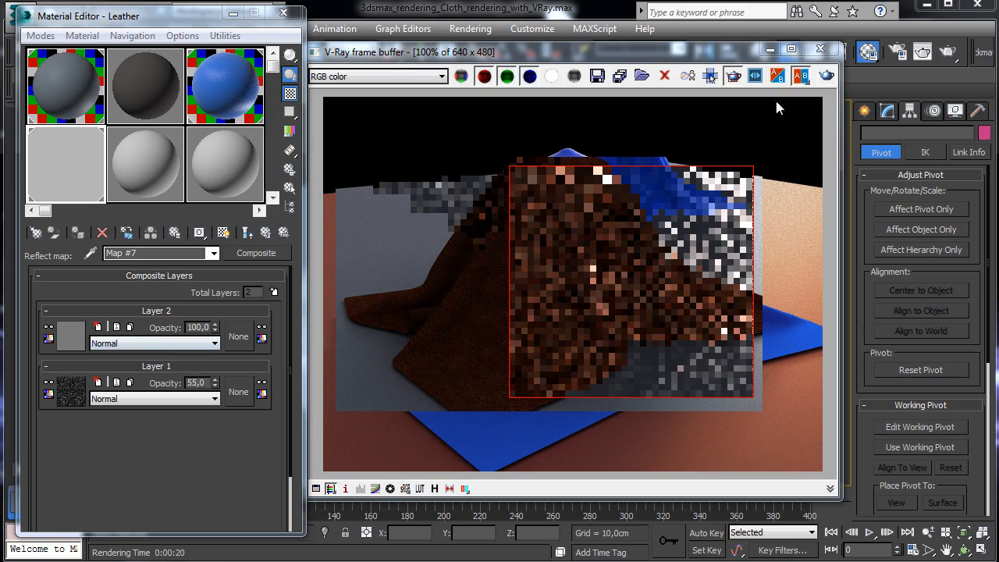
click(827, 77)
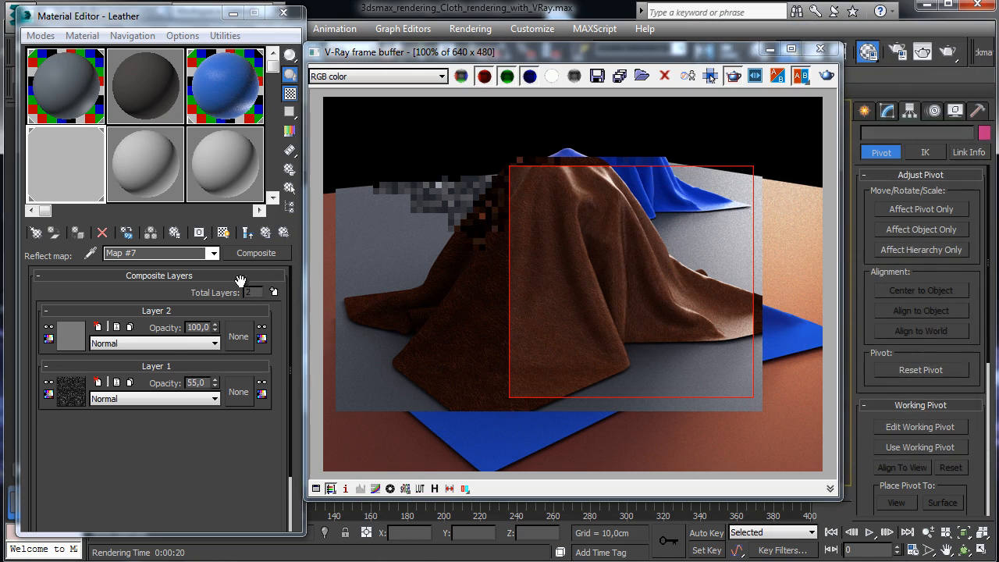
- Replace the Leather diffuse map's Color Correction with a Composite map, keeping the old map as a sub-map
click(265, 232)
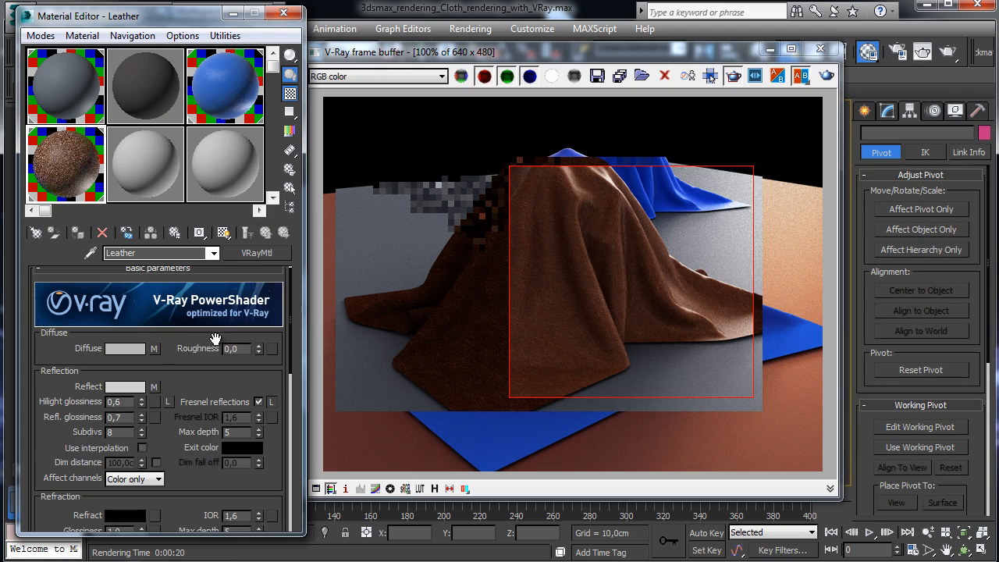
click(153, 349)
click(269, 254)
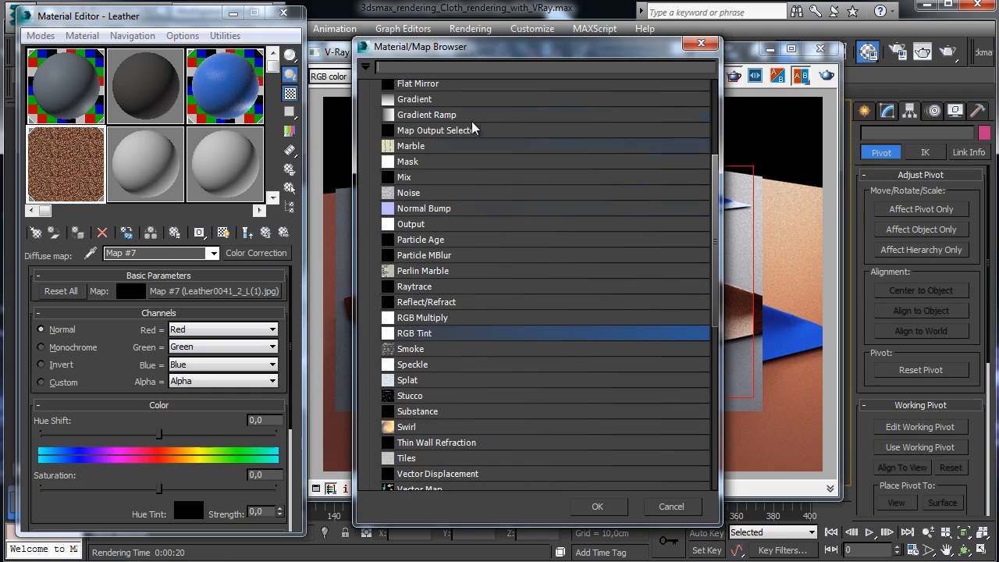
scroll(402, 189, up, 3)
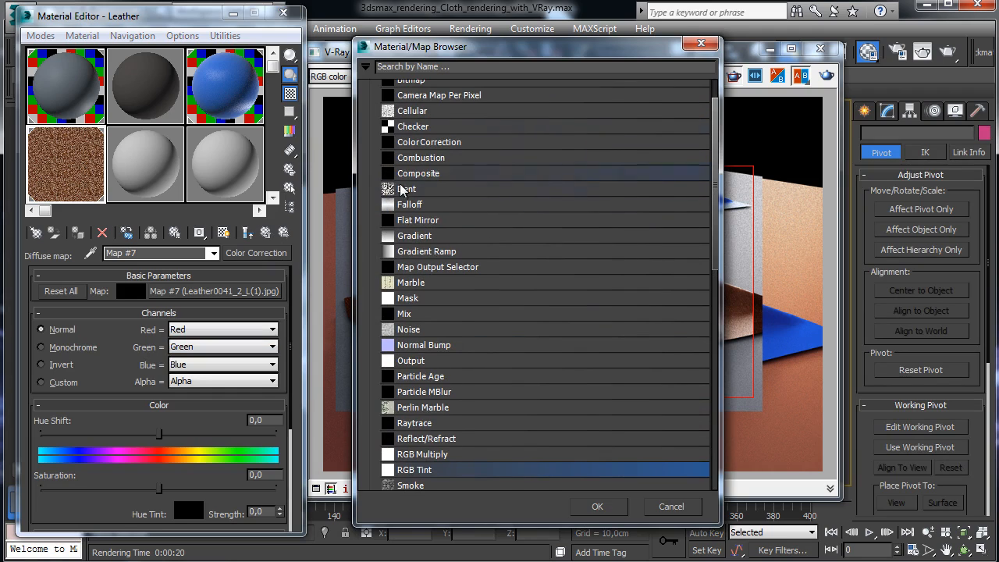
click(428, 174)
click(597, 508)
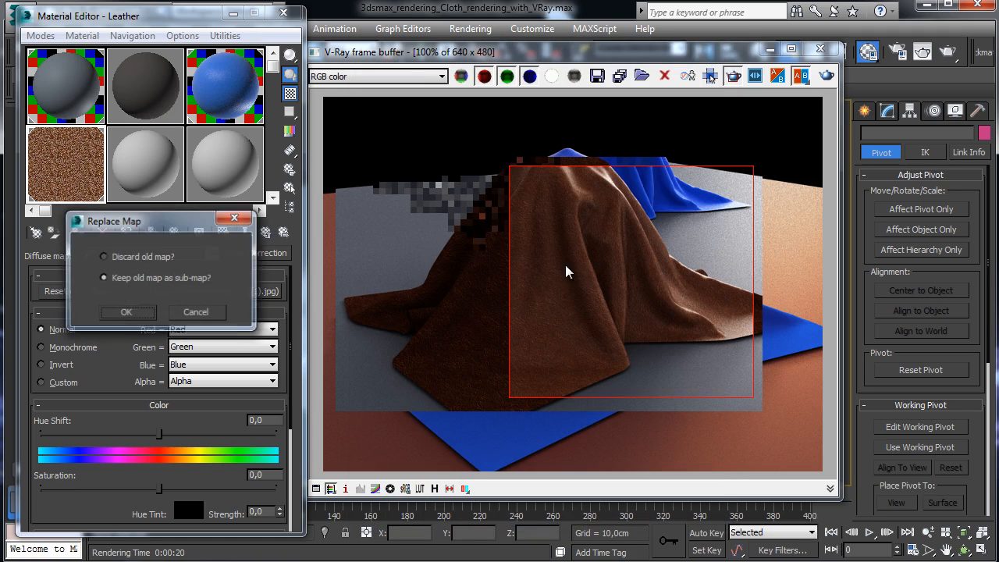
click(149, 309)
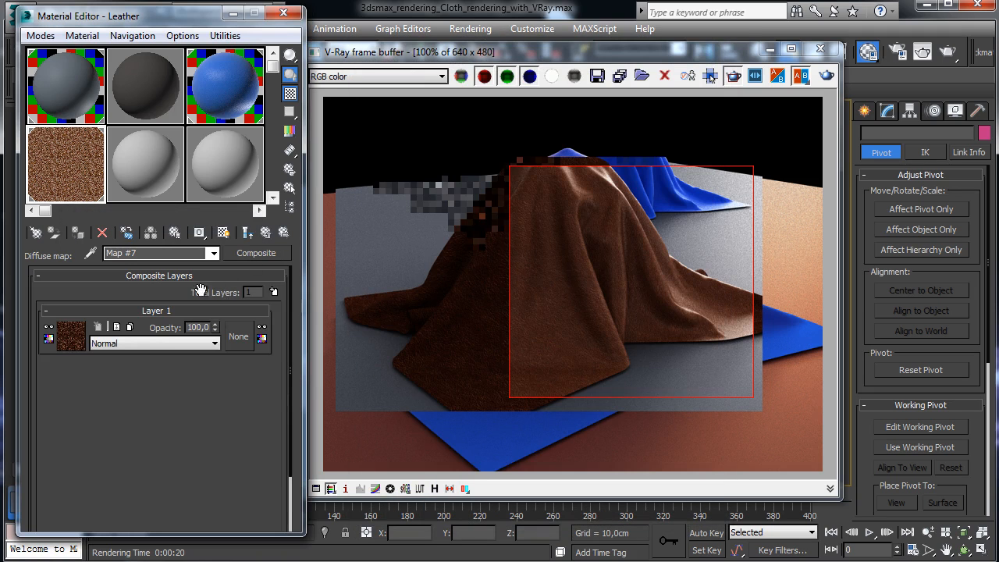
- Add a second layer to the diffuse Composite map and assign an RGB Tint map as its texture
click(273, 291)
click(69, 338)
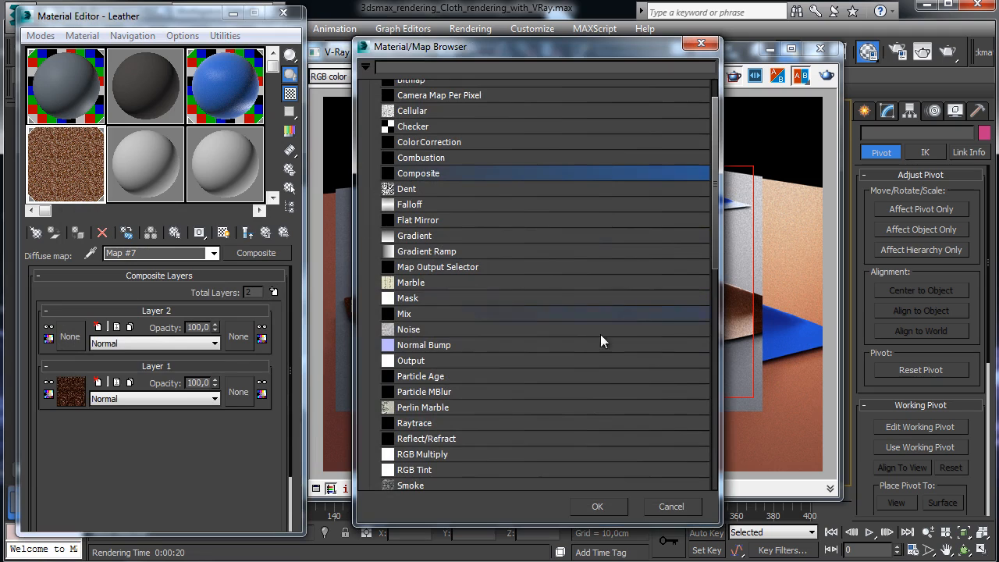
double_click(425, 470)
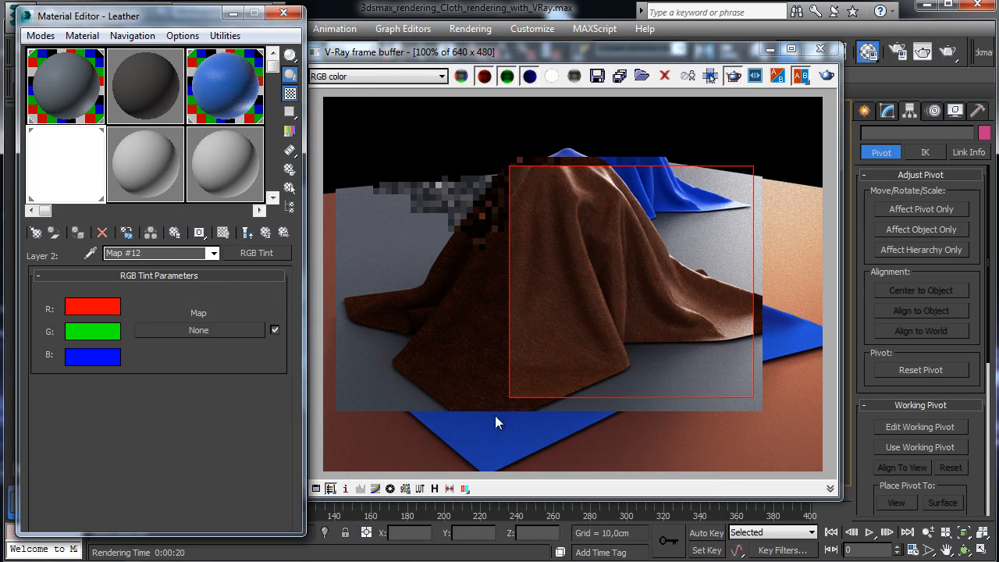
- Set the red, green and blue colours of the diffuse layer's RGB Tint to black and re-render the region
click(106, 308)
drag(463, 99, 397, 96)
click(515, 145)
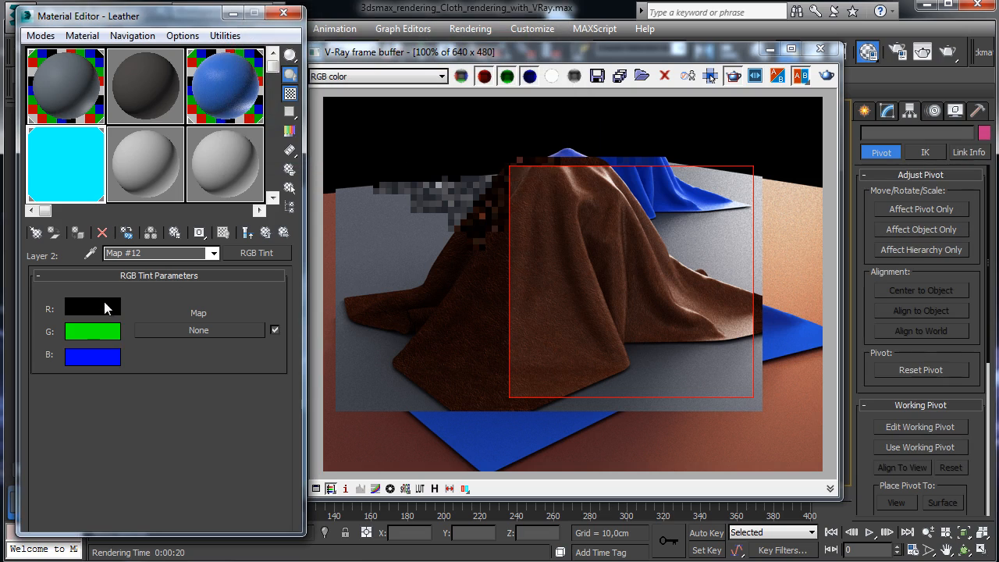
drag(90, 330, 92, 331)
click(159, 280)
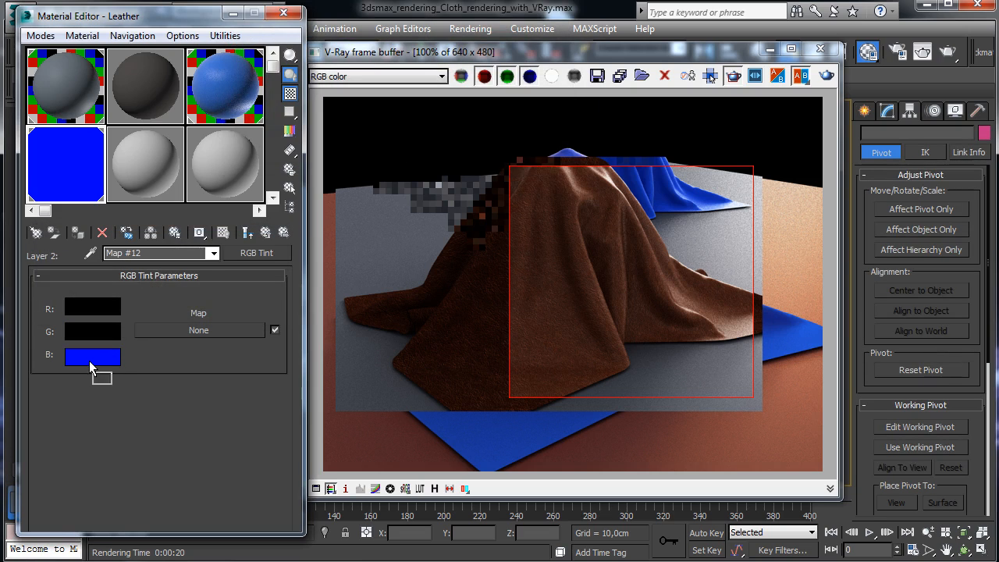
drag(89, 367, 90, 359)
click(171, 285)
click(265, 234)
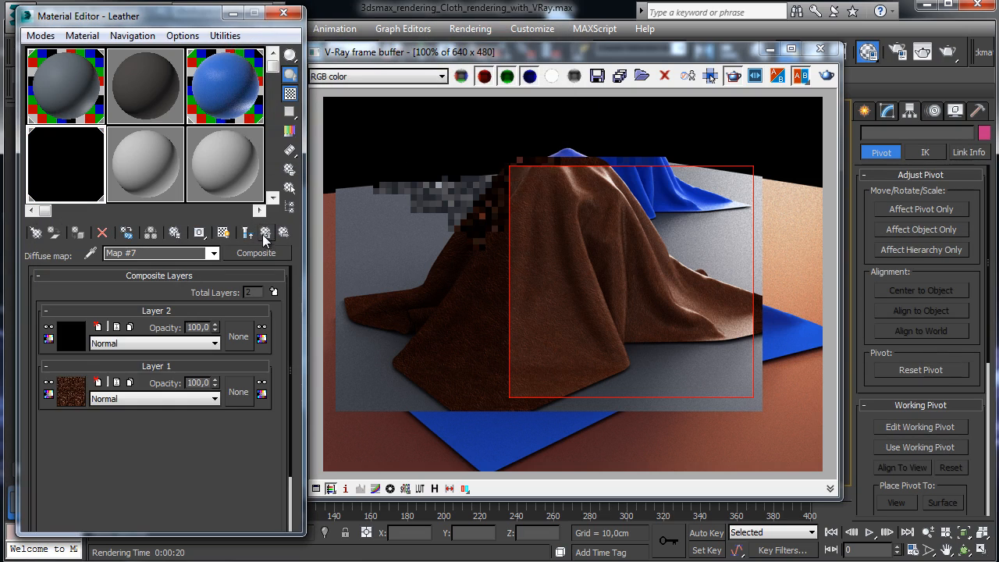
click(827, 76)
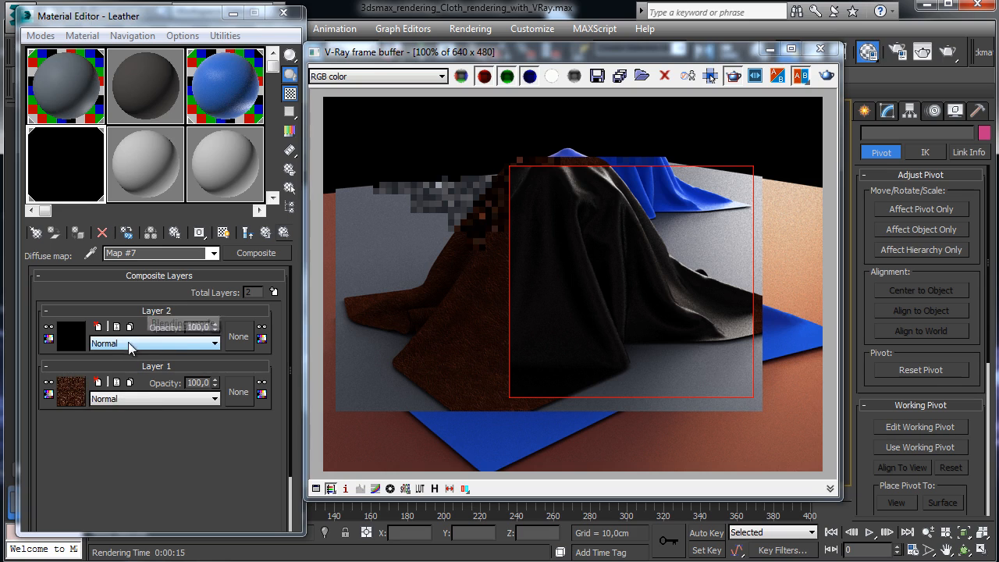
- Keep the diffuse Composite's Layer 2 in Normal blending mode and set its opacity to 35
click(155, 344)
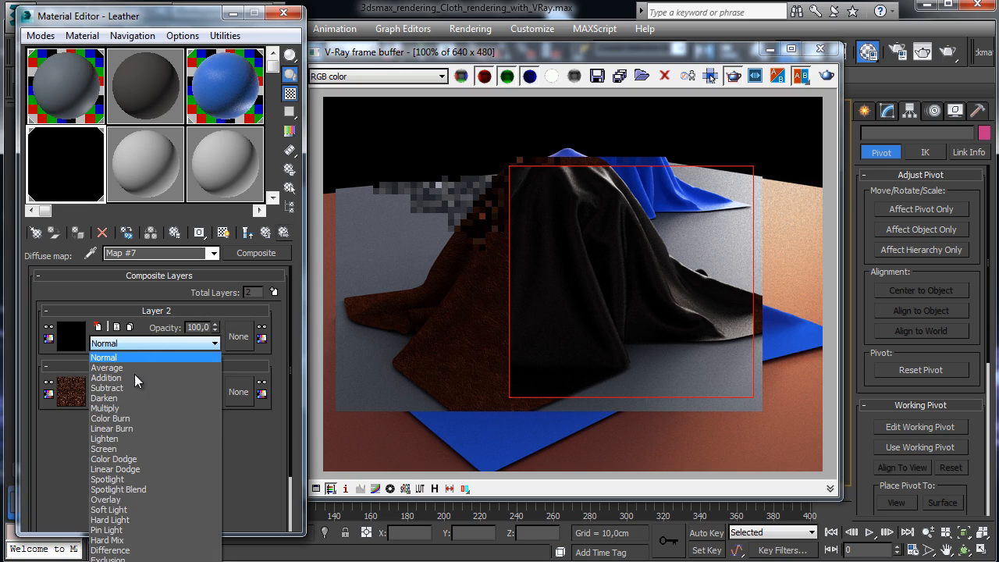
click(160, 357)
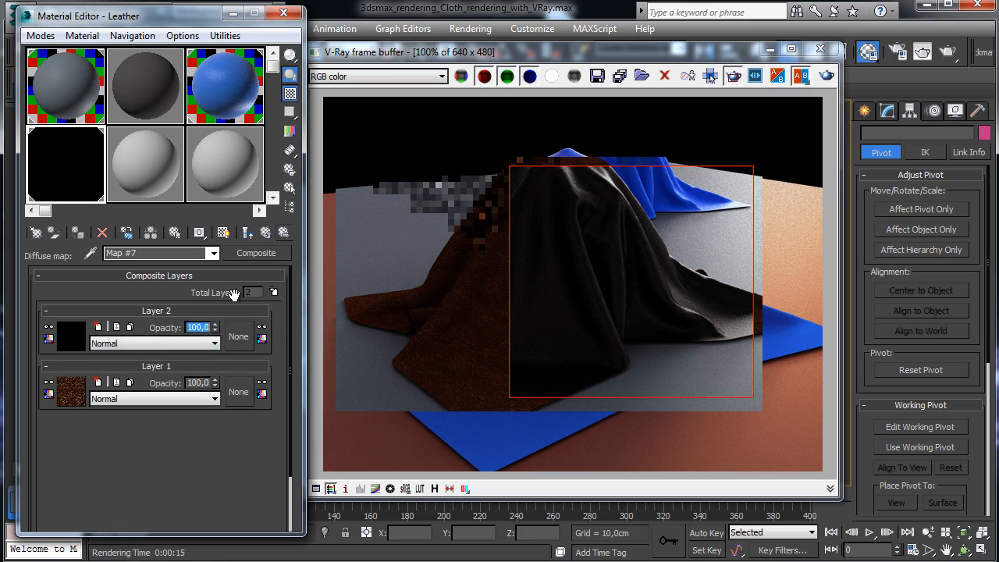
text(35)
key(Return)
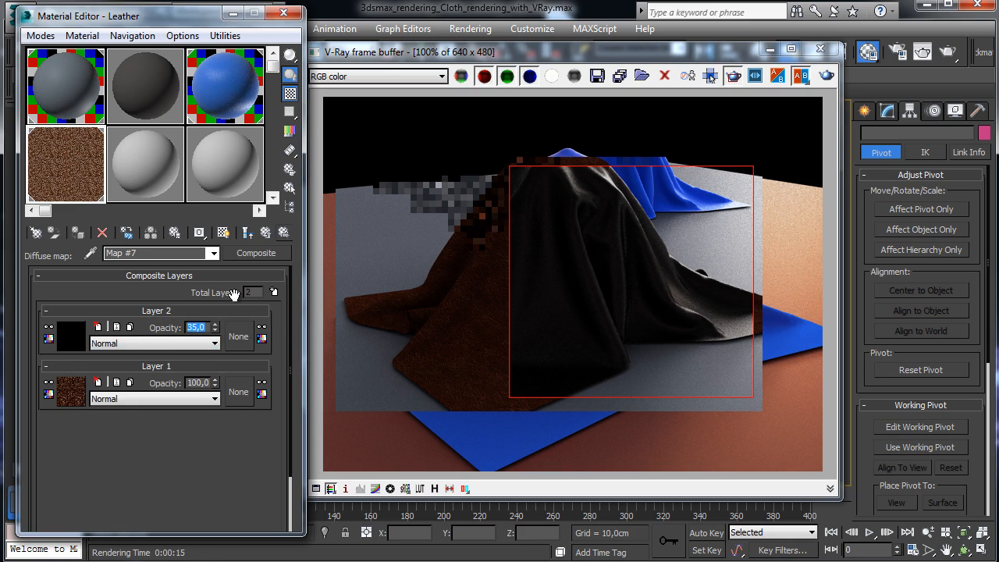
- Set the opacity of Layer 2 in the diffuse Composite map to 65
key(Return)
text(6)
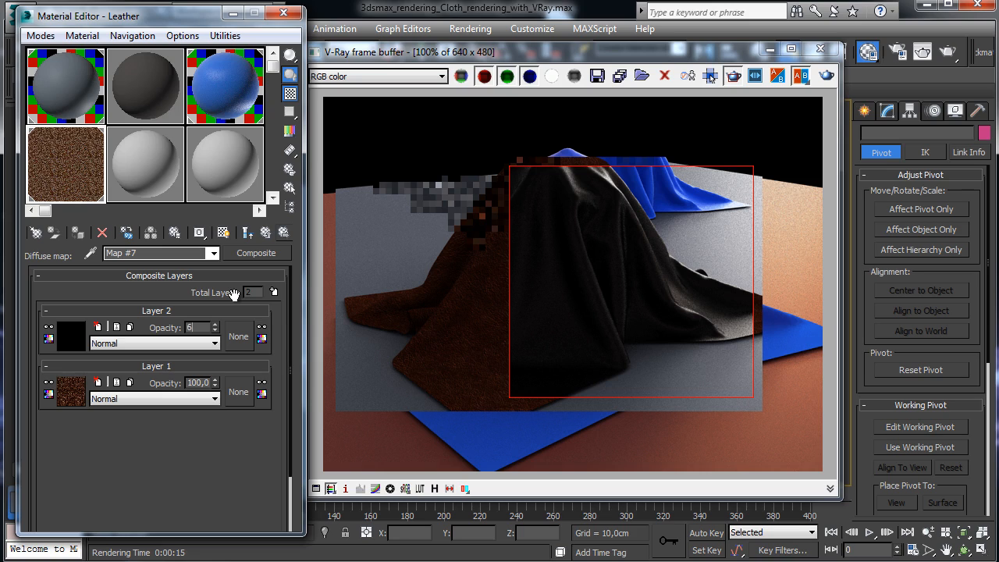
text(5)
key(Return)
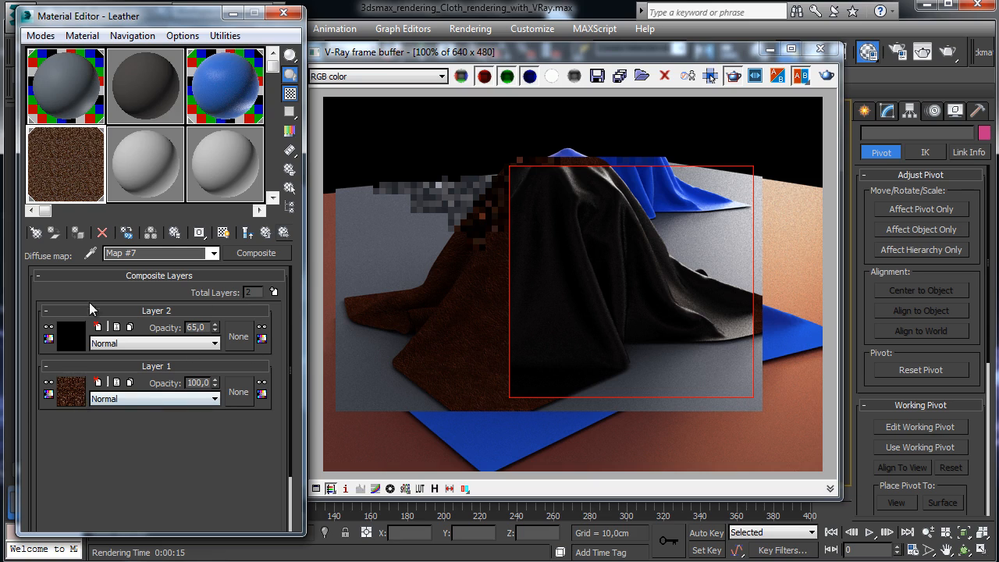
- Set the blur of the diffuse Layer 1 leather bitmap to 0.5 and re-render the region
click(45, 396)
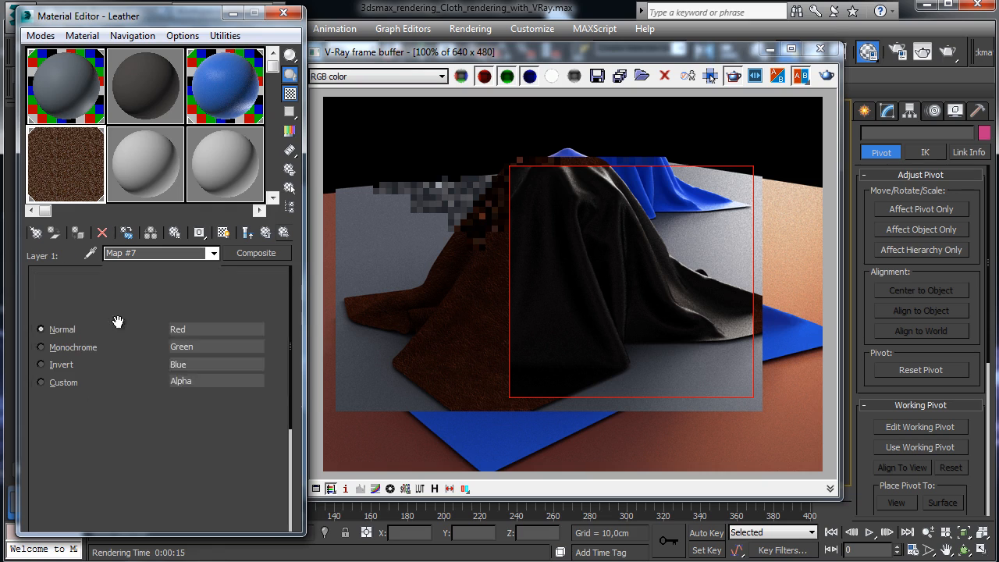
click(224, 291)
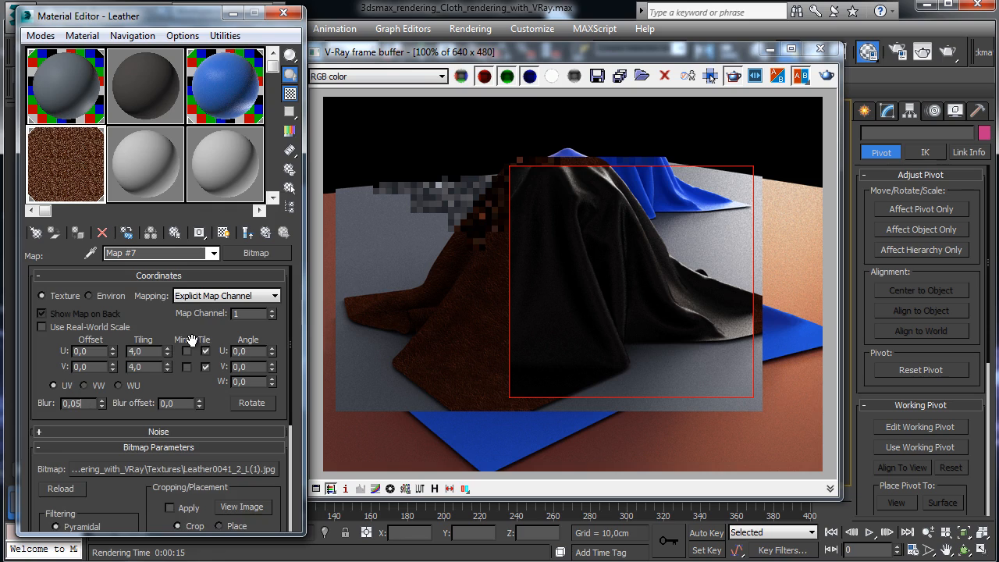
text(5)
key(Return)
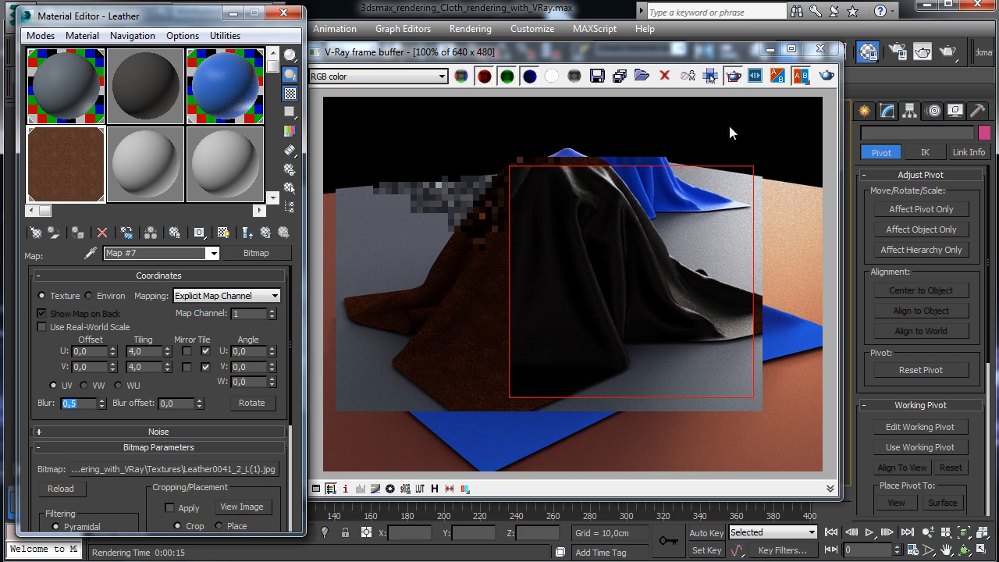
click(826, 76)
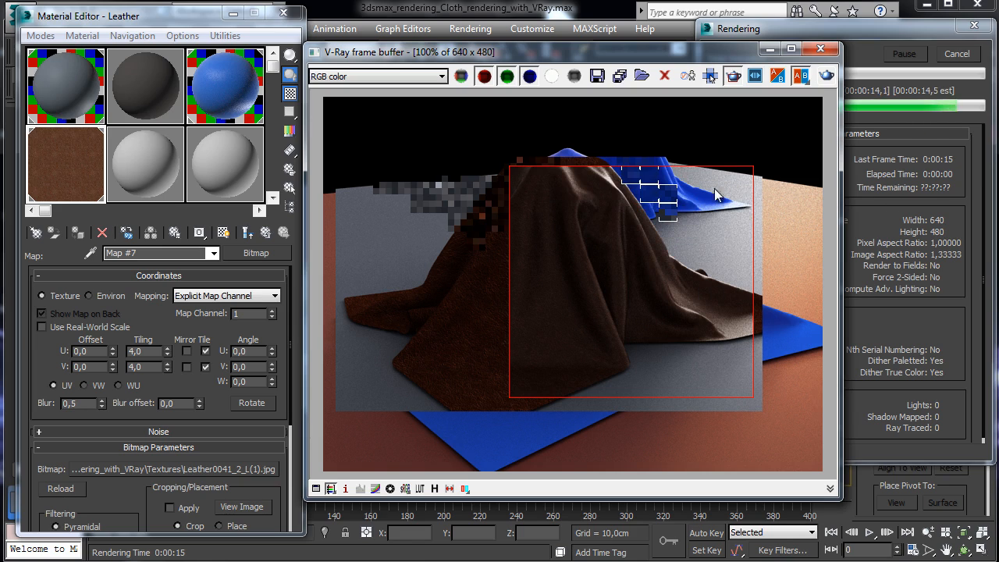
- Move Layer 1 above Layer 2 in the Leather material's reflection Composite map
click(266, 233)
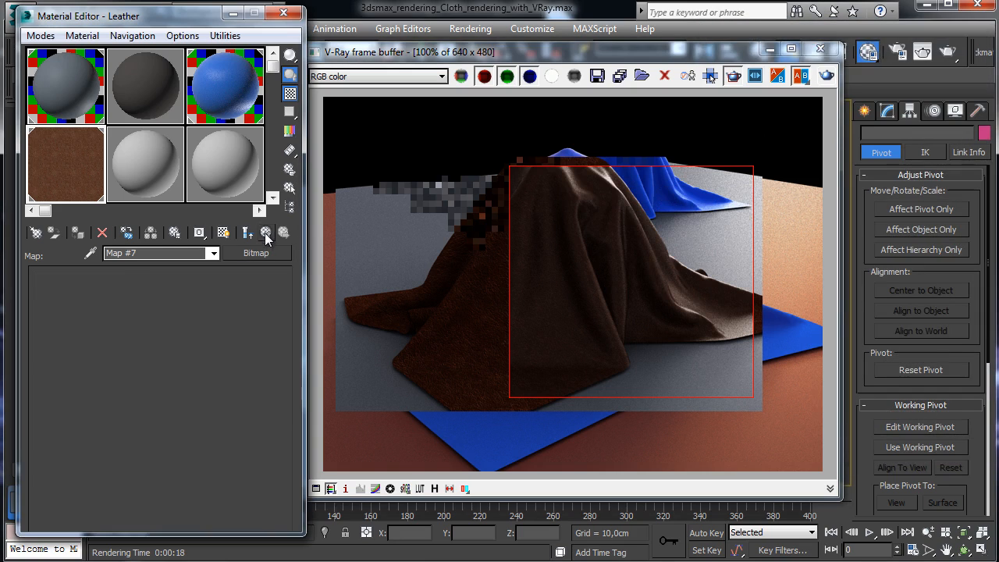
click(267, 233)
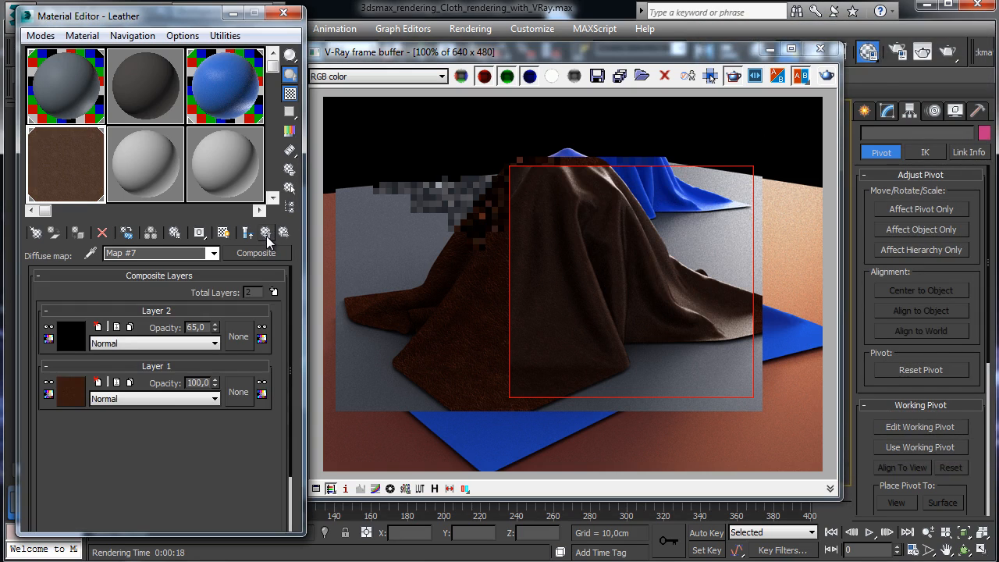
click(266, 234)
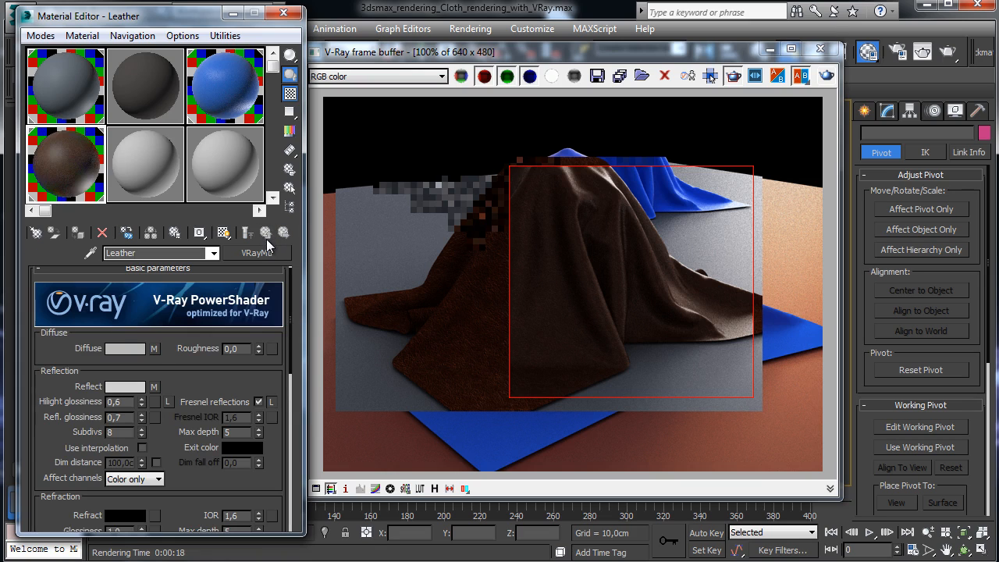
click(153, 388)
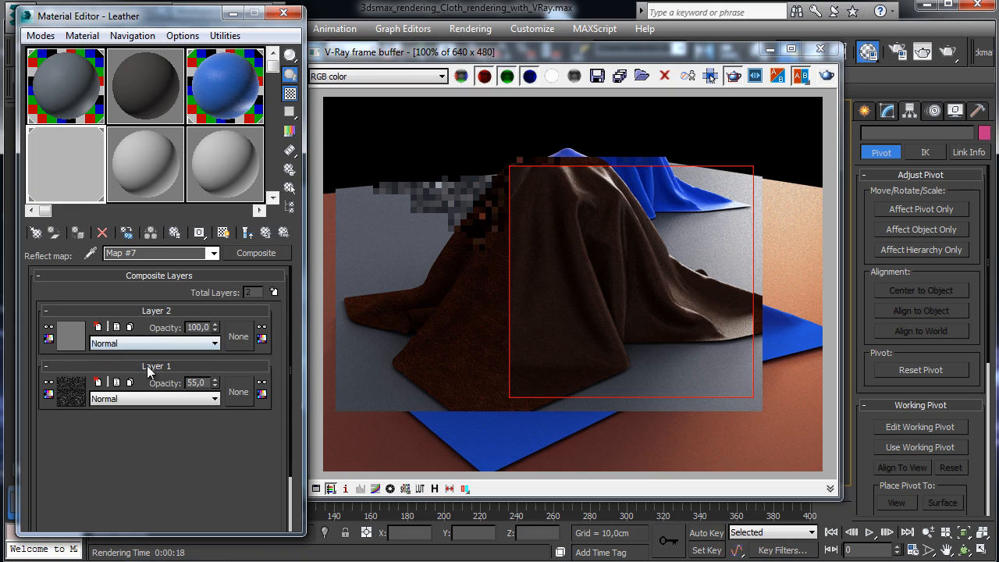
drag(154, 372, 203, 315)
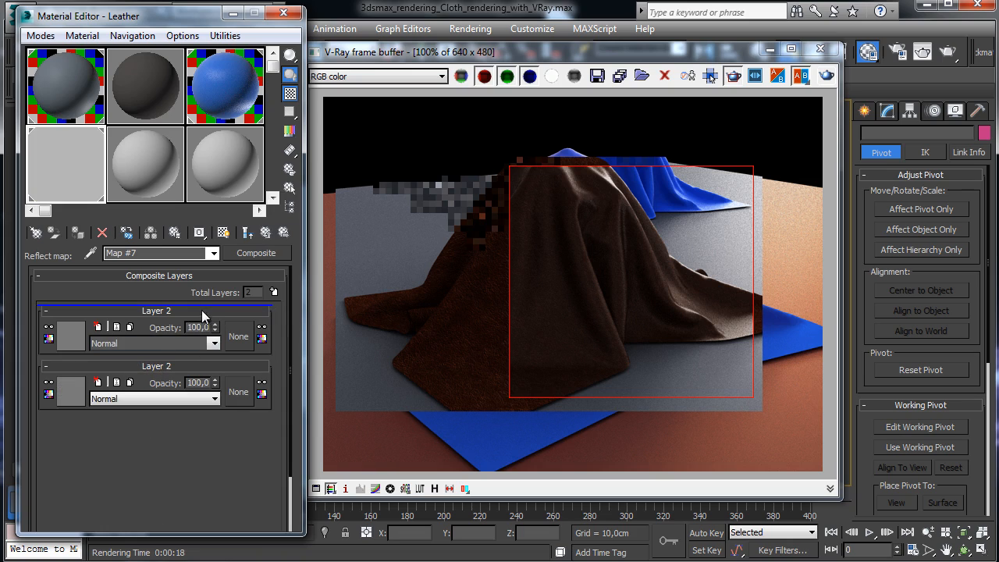
- Set the saturation of the Color Correction in the reflection Composite's Layer 2 to about -55.5 and re-render the region
click(72, 338)
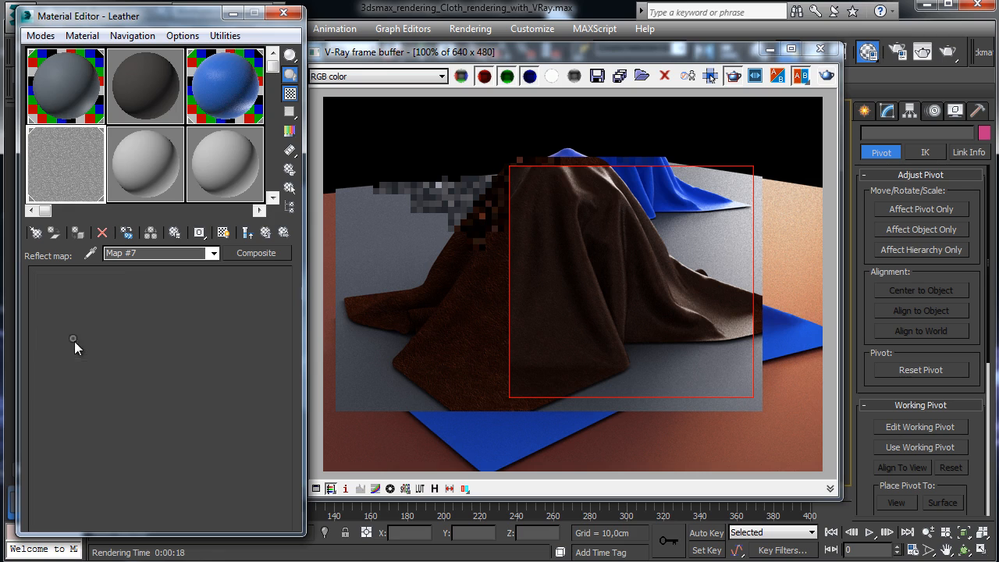
drag(103, 489, 96, 489)
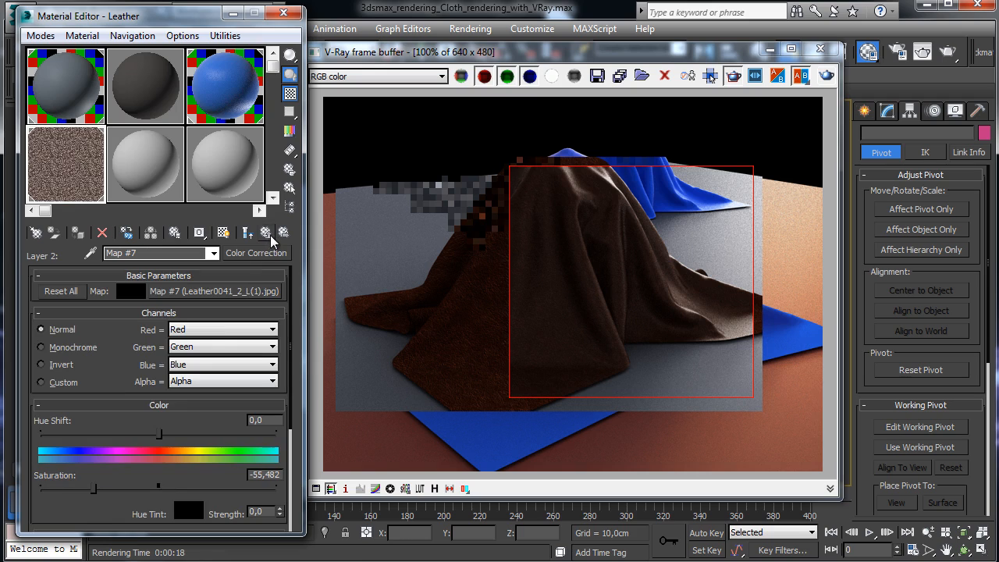
click(247, 233)
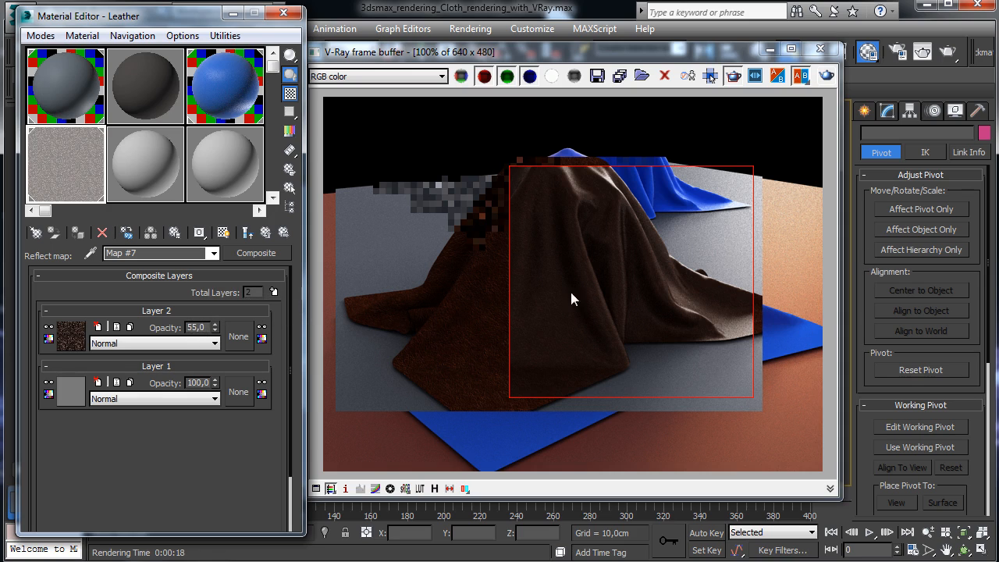
click(828, 75)
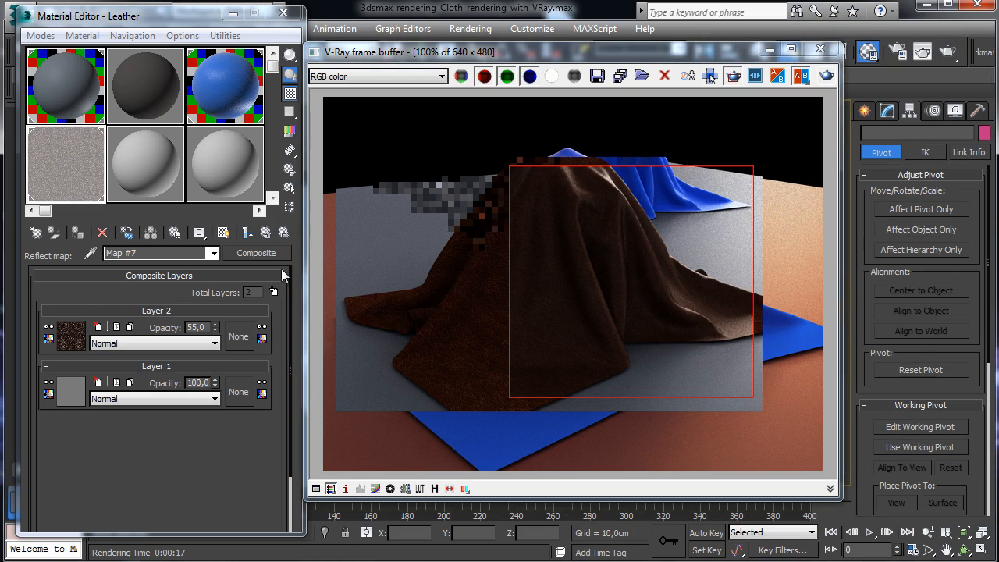
- Copy the reflection Composite's Layer 2 Color Correction map into the Leather material's reflection glossiness slot as an independent copy
click(265, 232)
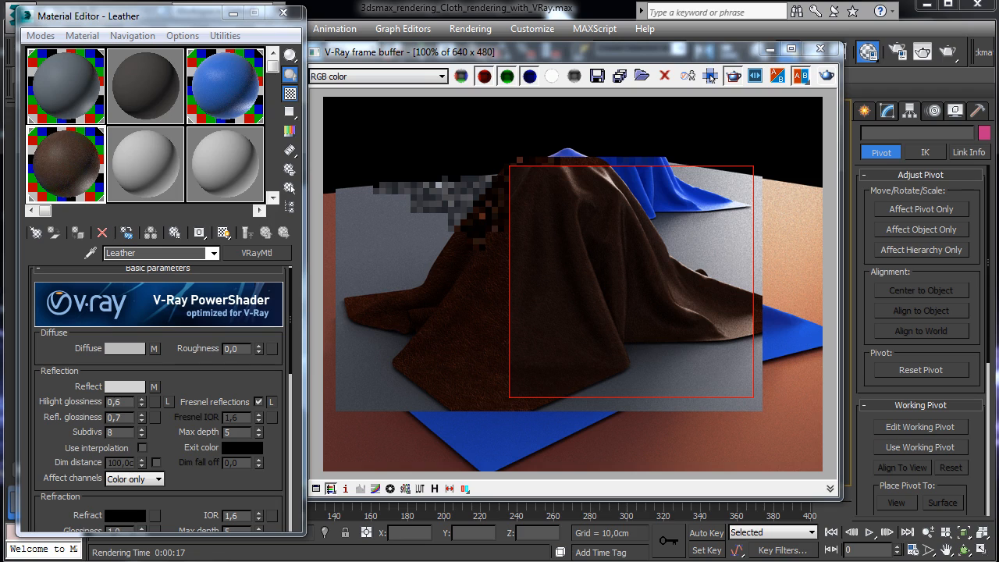
click(156, 387)
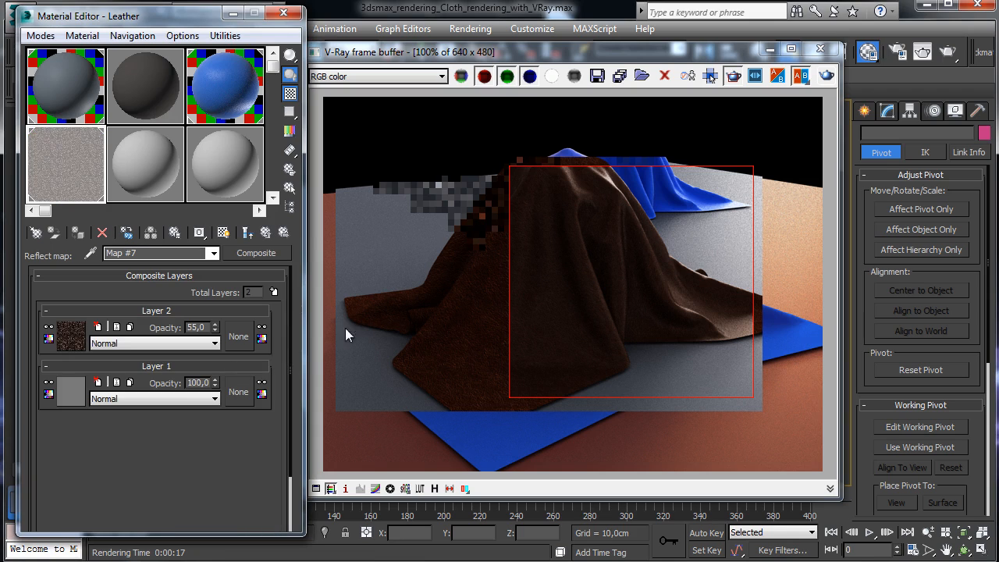
right_click(69, 337)
click(102, 359)
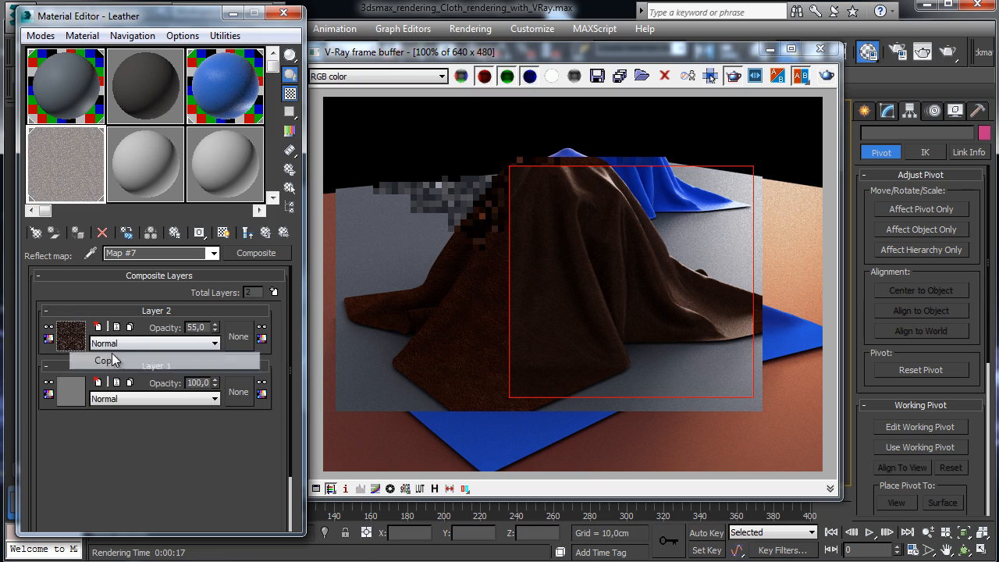
click(265, 232)
right_click(155, 418)
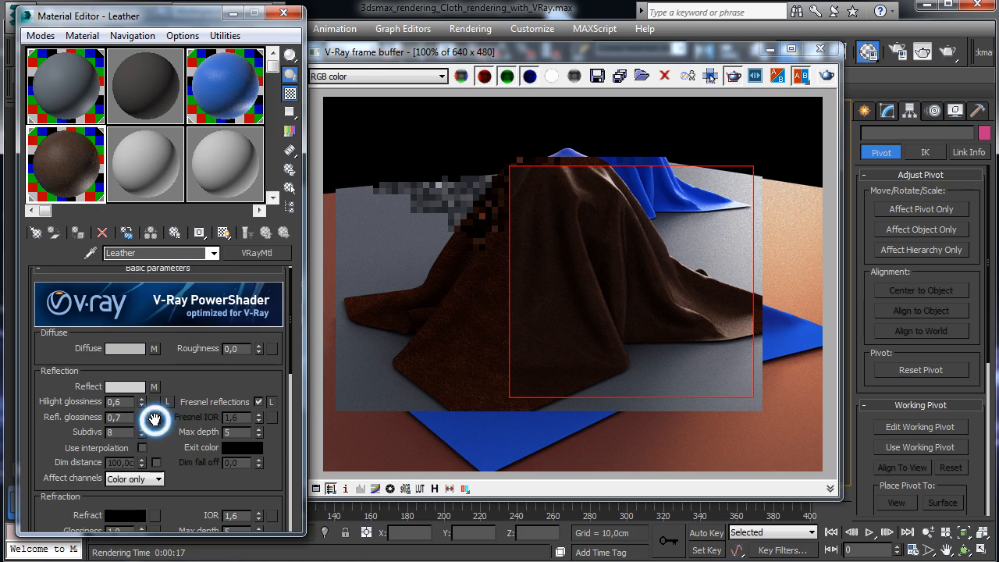
click(191, 446)
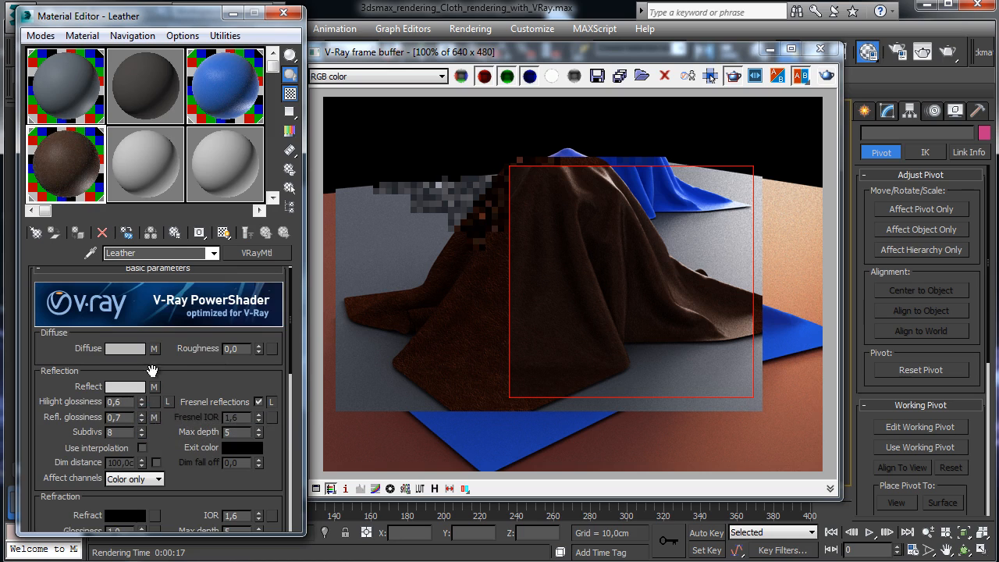
- Set the reflection glossiness Color Correction's saturation to -100 and show the map in an enlarged preview beside its parameters
click(155, 417)
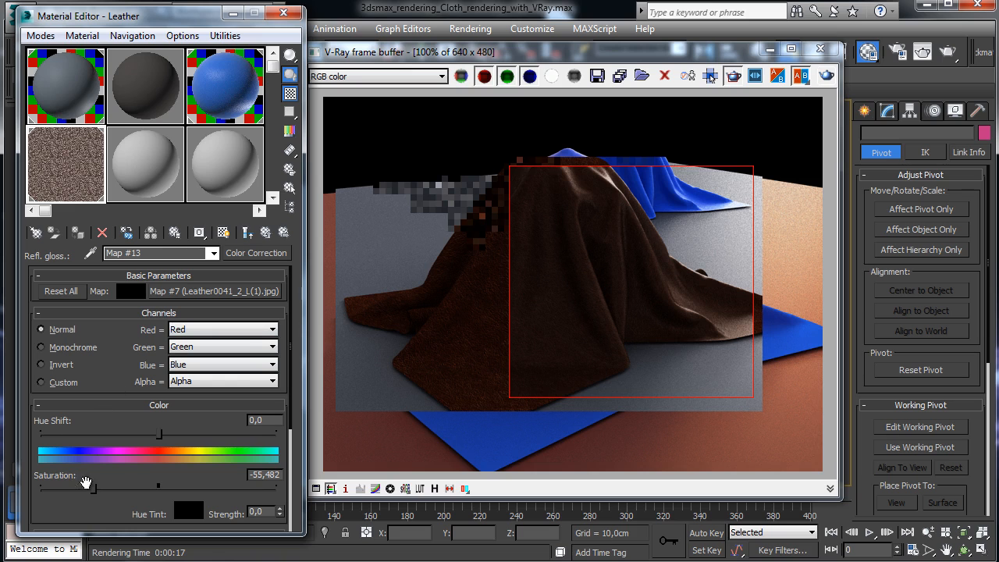
drag(95, 491, 40, 490)
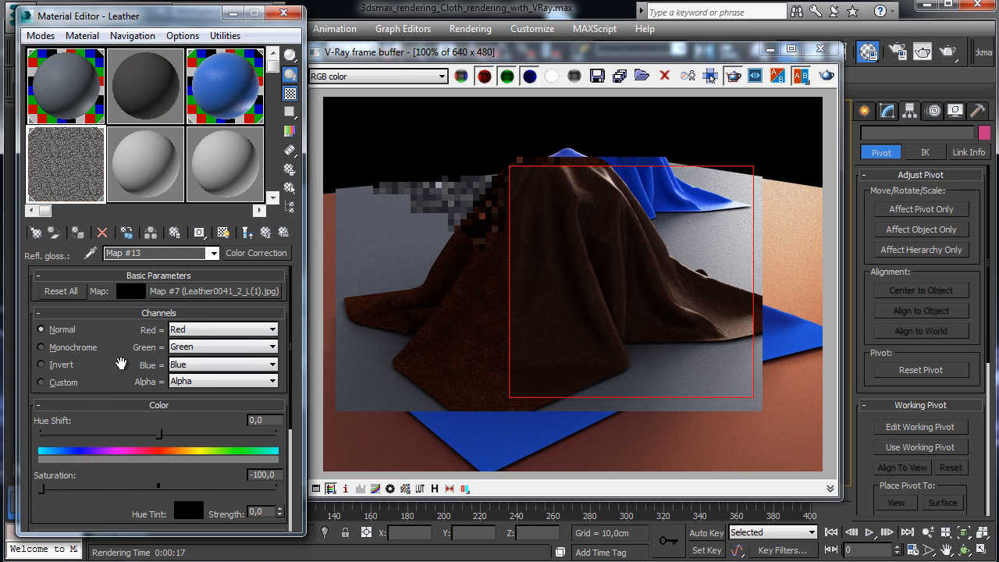
double_click(100, 185)
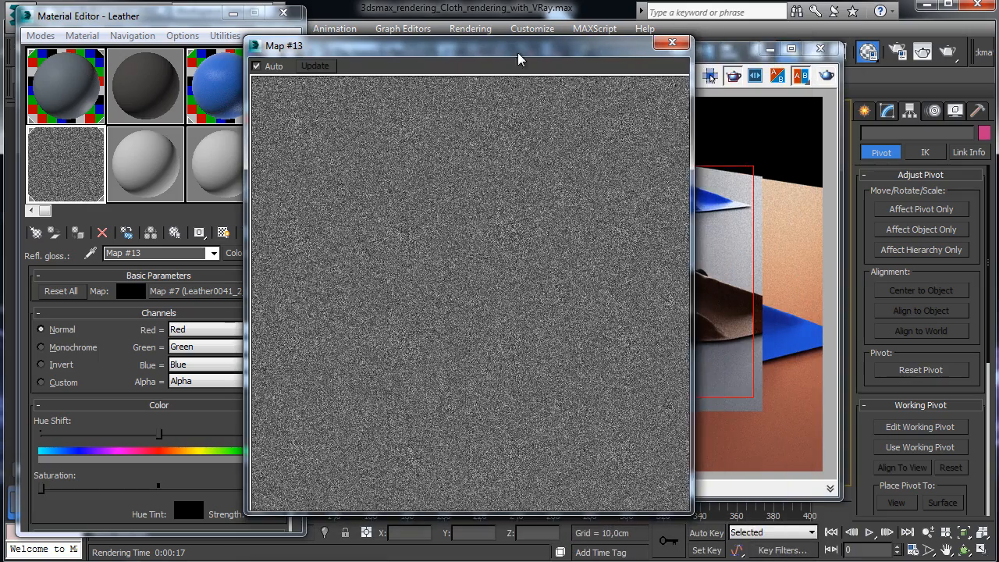
drag(518, 55, 648, 56)
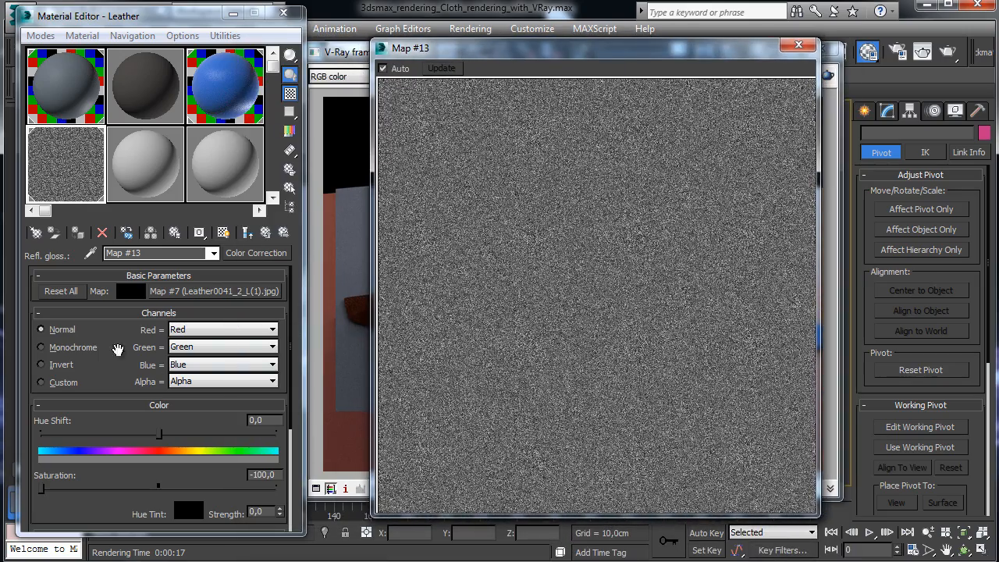
- Switch the glossiness map's lightness to Standard with a brightness of about 50, close its preview and re-render the region
scroll(156, 374, down, 4)
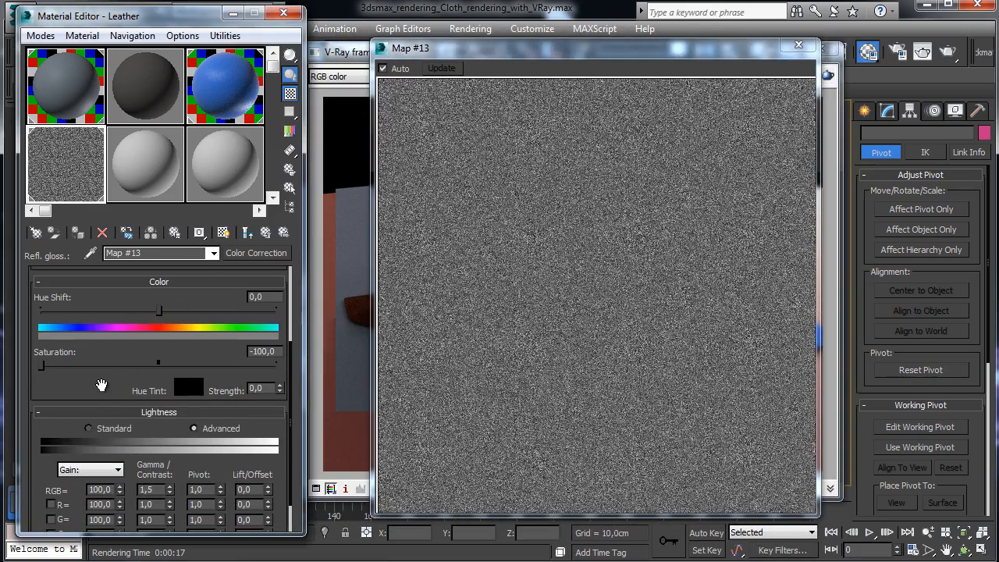
scroll(104, 385, down, 2)
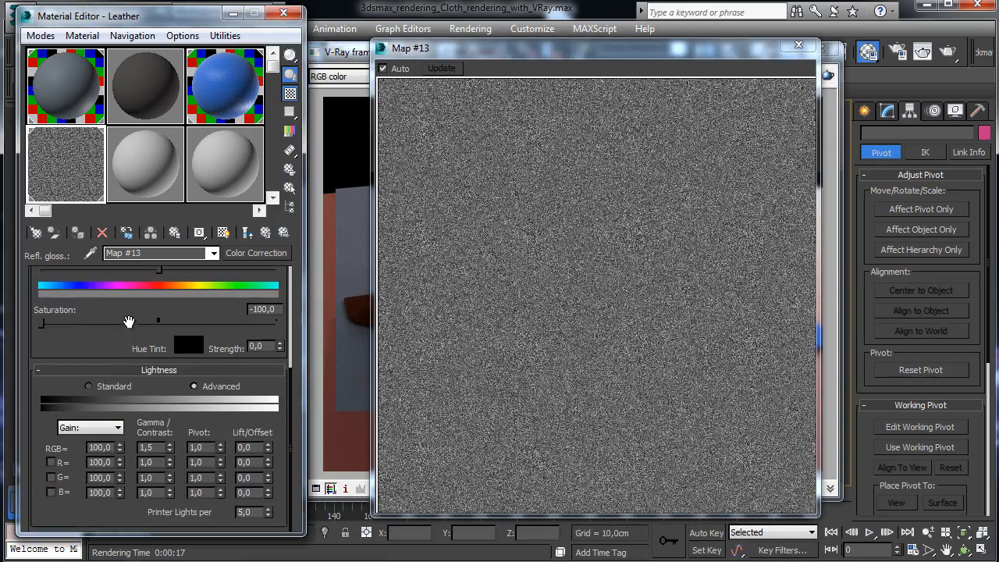
click(121, 387)
click(206, 450)
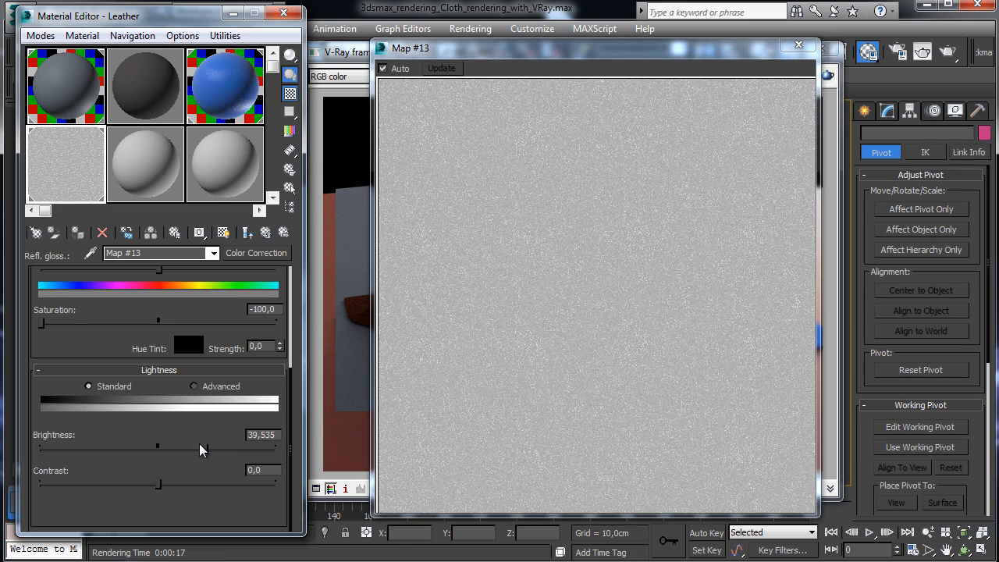
drag(200, 446, 216, 450)
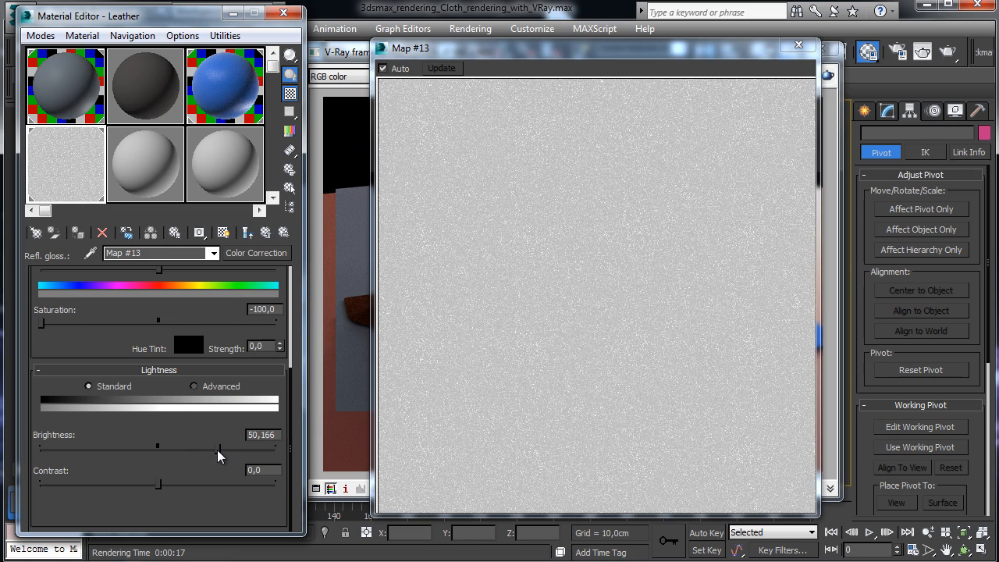
click(799, 45)
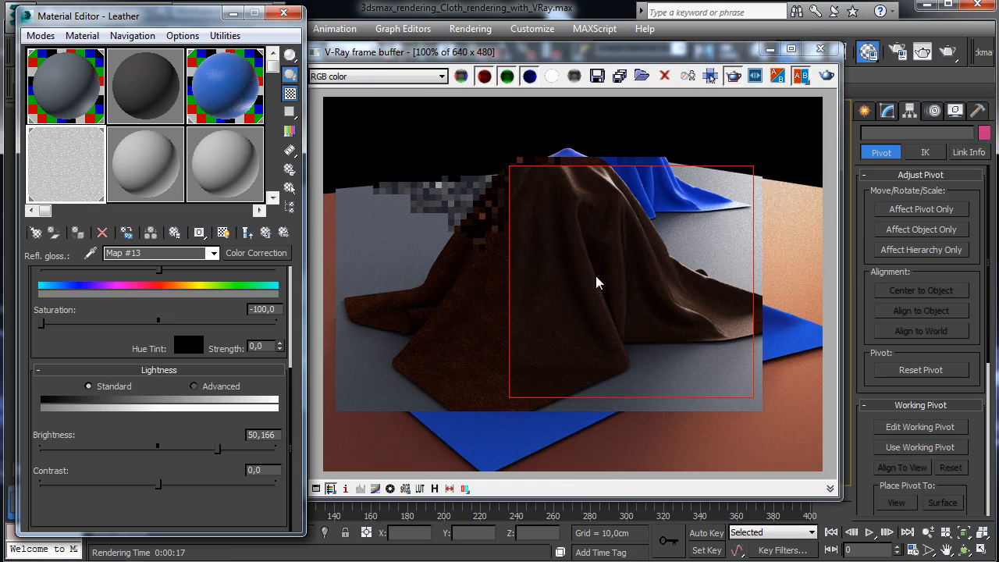
click(827, 76)
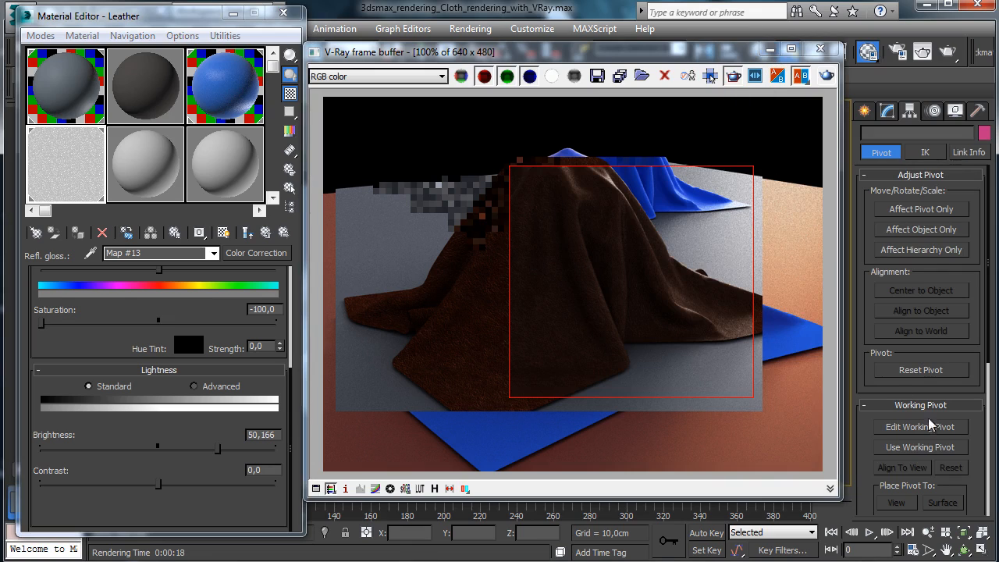
- Zoom the perspective view in on the front draped cloth and render a close-up of the leather grain
click(770, 50)
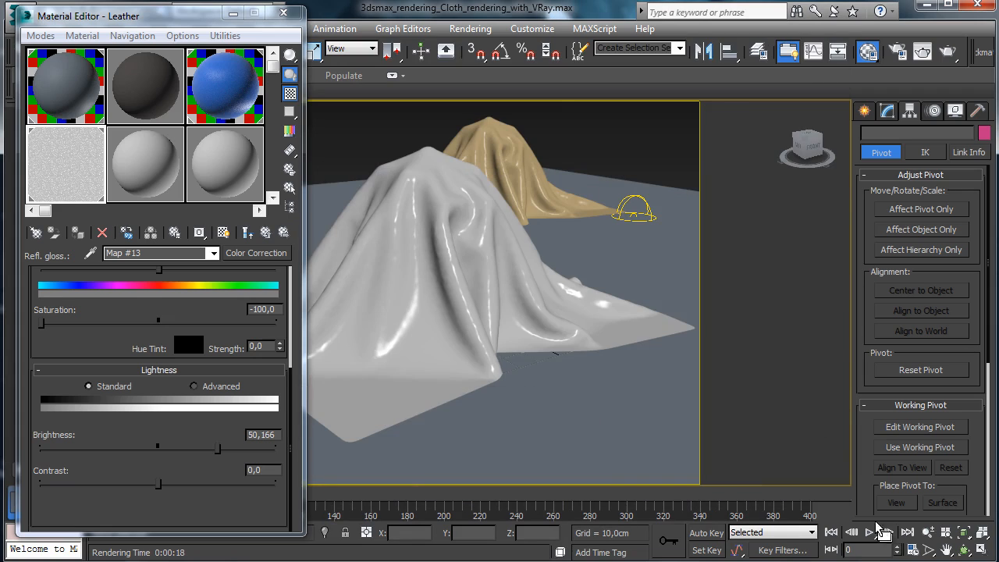
click(928, 532)
drag(487, 239, 484, 192)
click(947, 50)
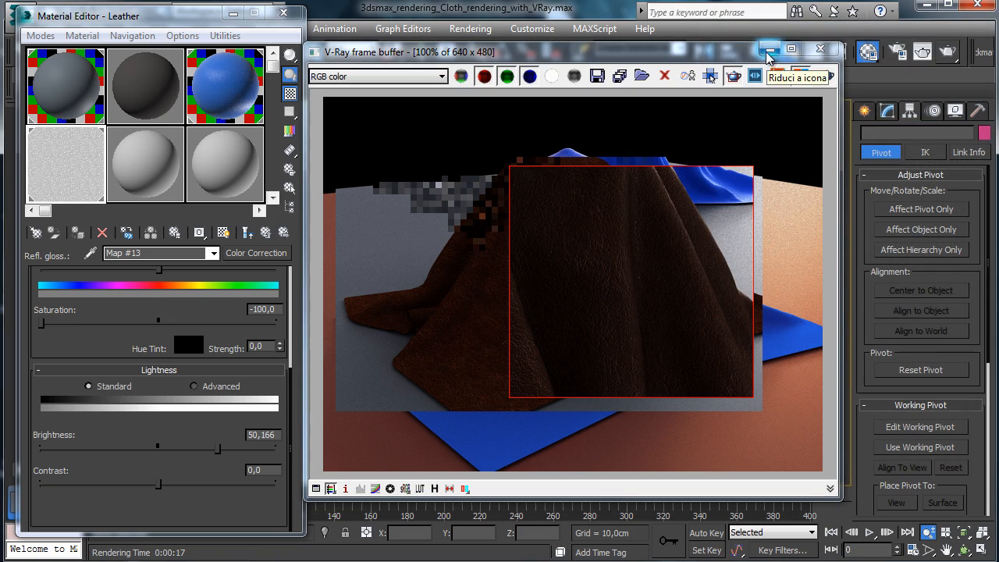
- Reframe the view on the front cloth's lower folds, define a larger render region and render it
click(770, 49)
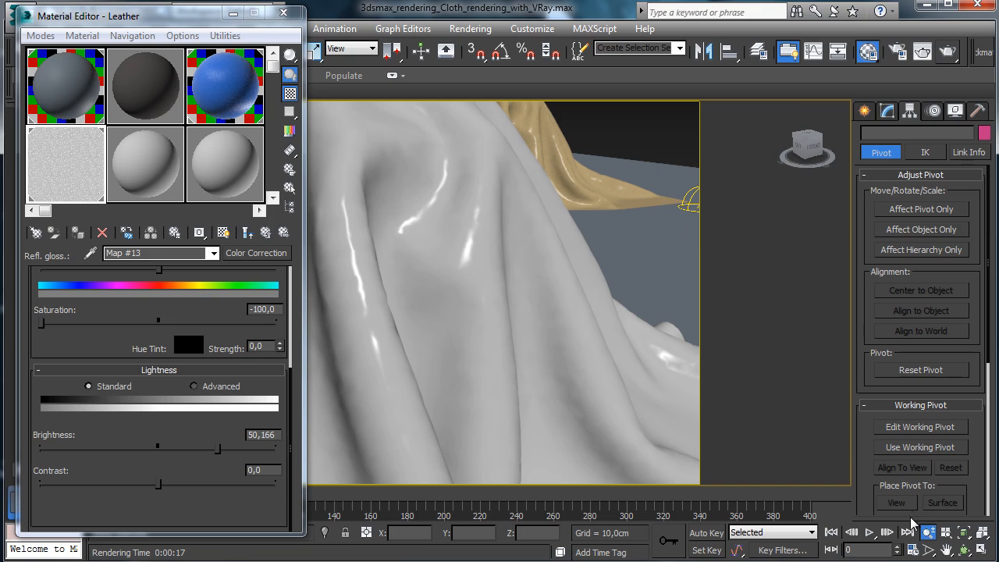
click(946, 550)
drag(598, 381, 473, 312)
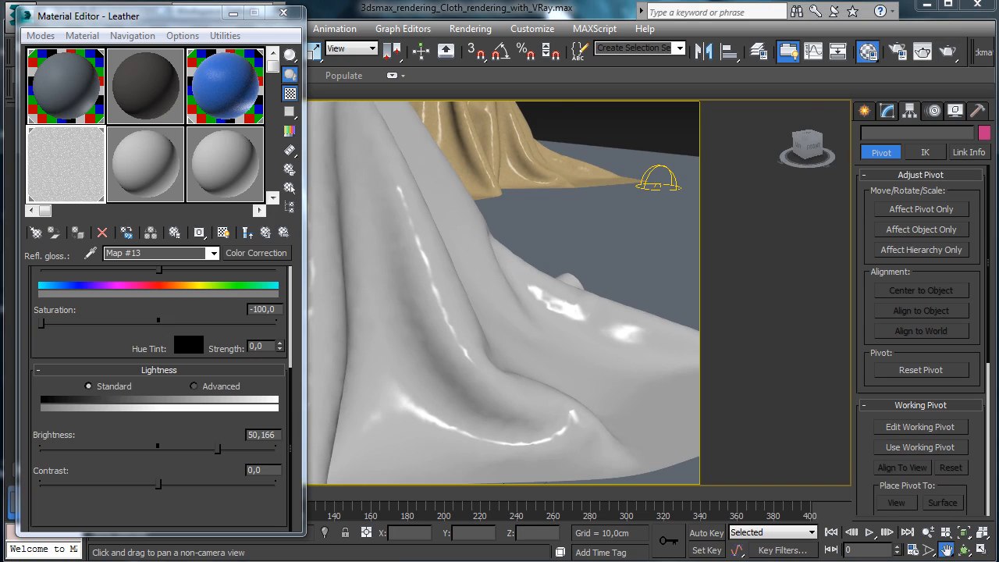
key(shift+q)
drag(474, 168, 834, 468)
click(827, 77)
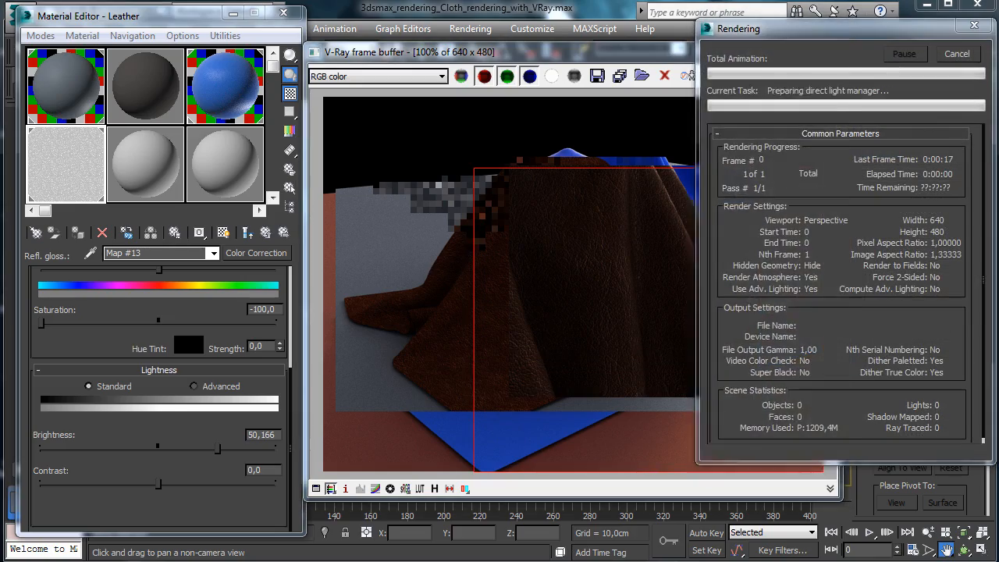
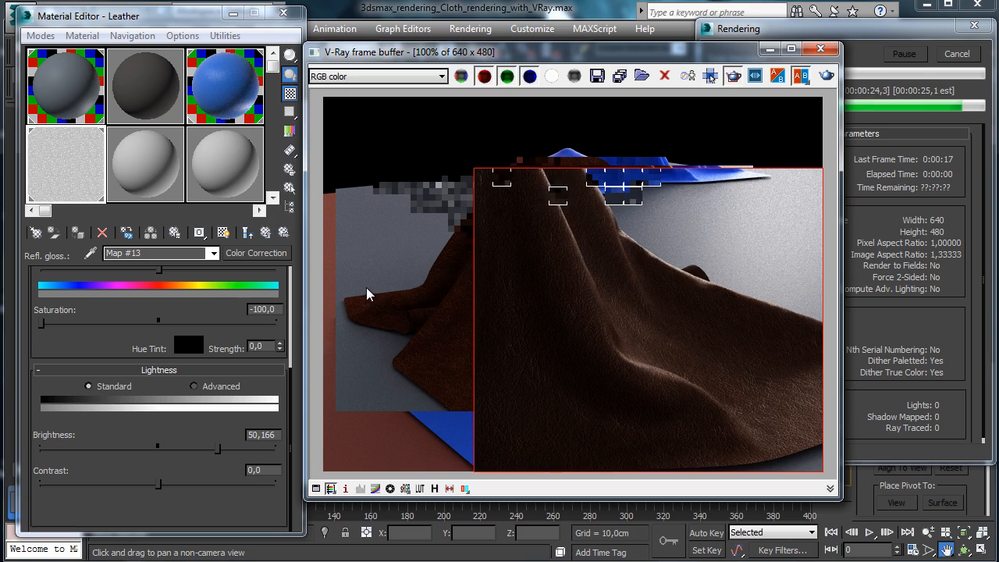
- Copy the Leather material's reflection glossiness Color Correction map into the highlight glossiness slot
click(266, 233)
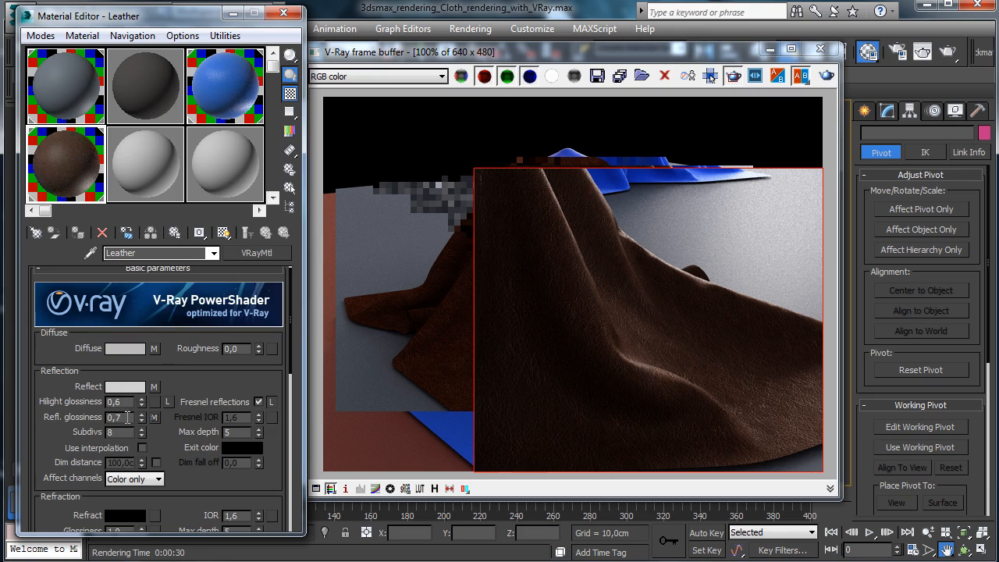
drag(153, 420, 153, 402)
click(135, 323)
- Set the brightness of the highlight glossiness Color Correction to 40 and return to the Leather material's parameters
click(154, 403)
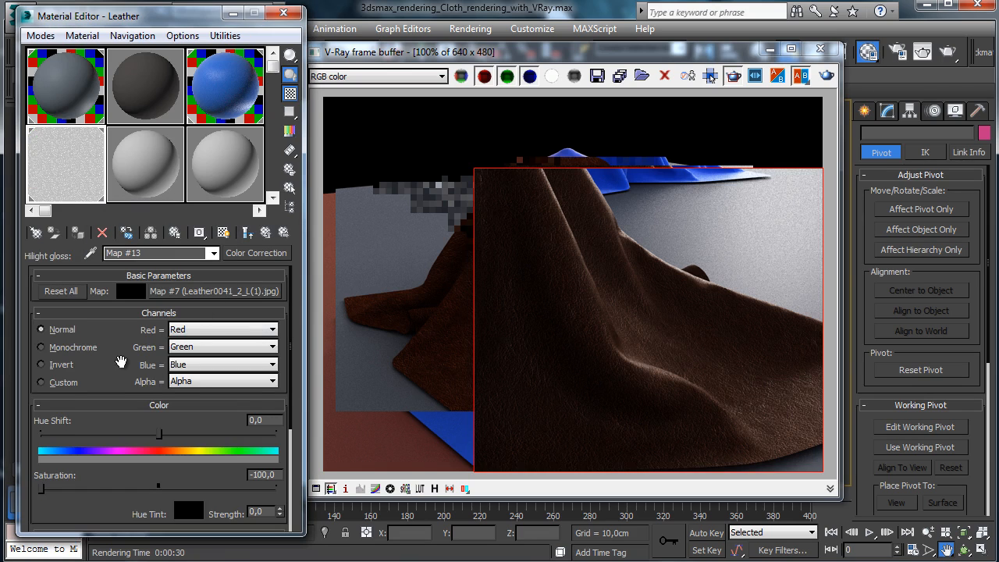
scroll(154, 370, down, 5)
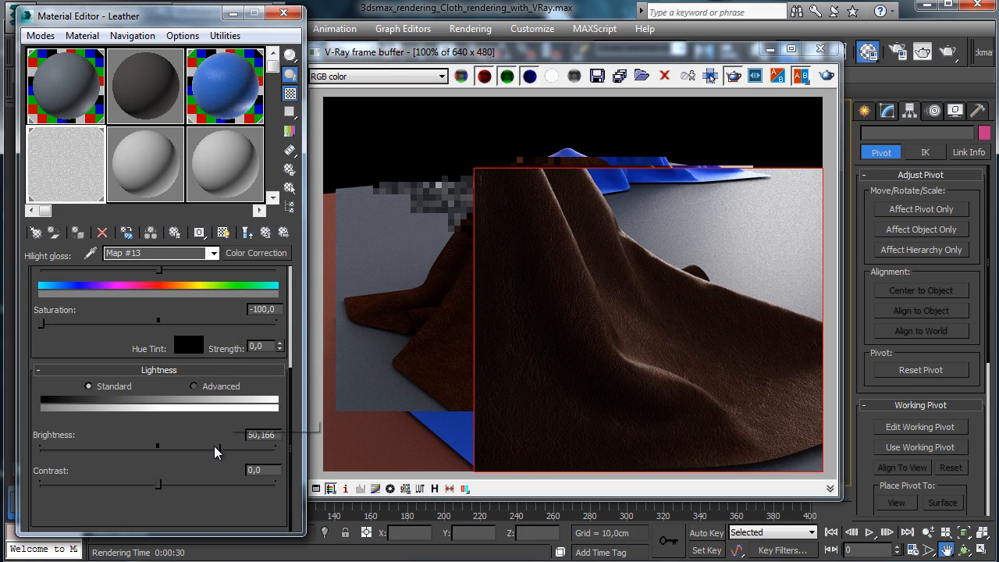
click(260, 435)
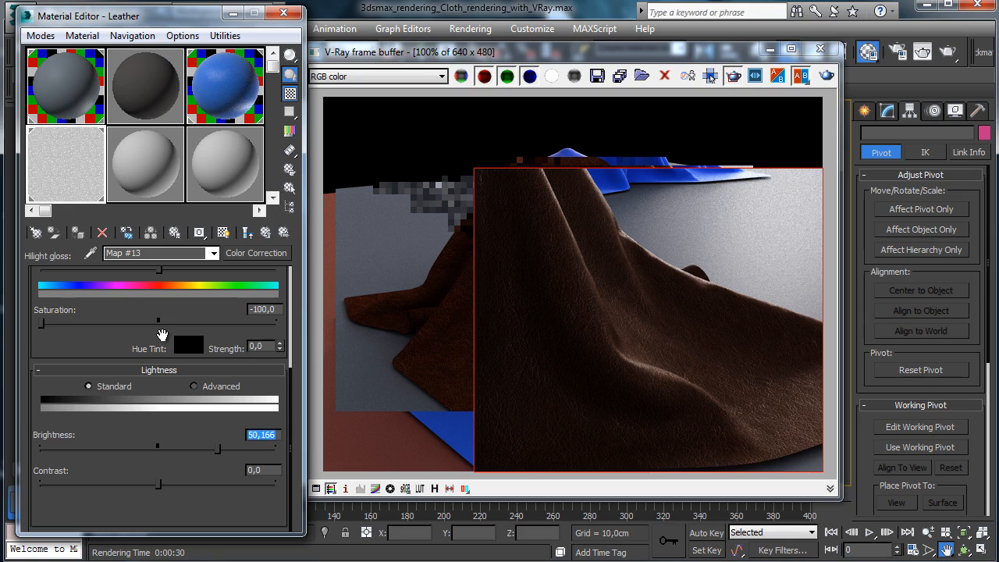
text(40)
key(Return)
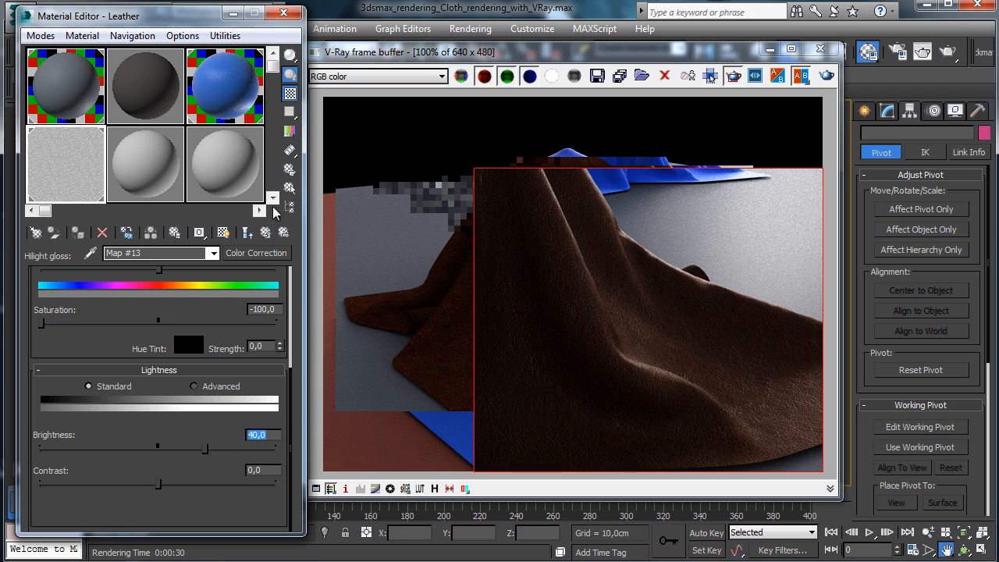
click(266, 233)
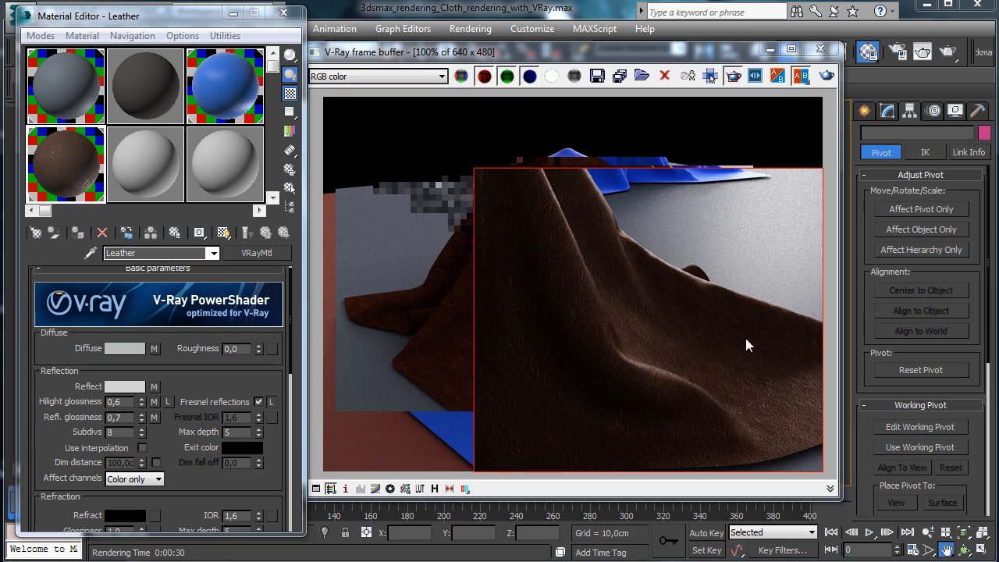
- Copy the leather texture from Layer 2 of the reflection Composite map and return to the material level
drag(181, 384, 177, 355)
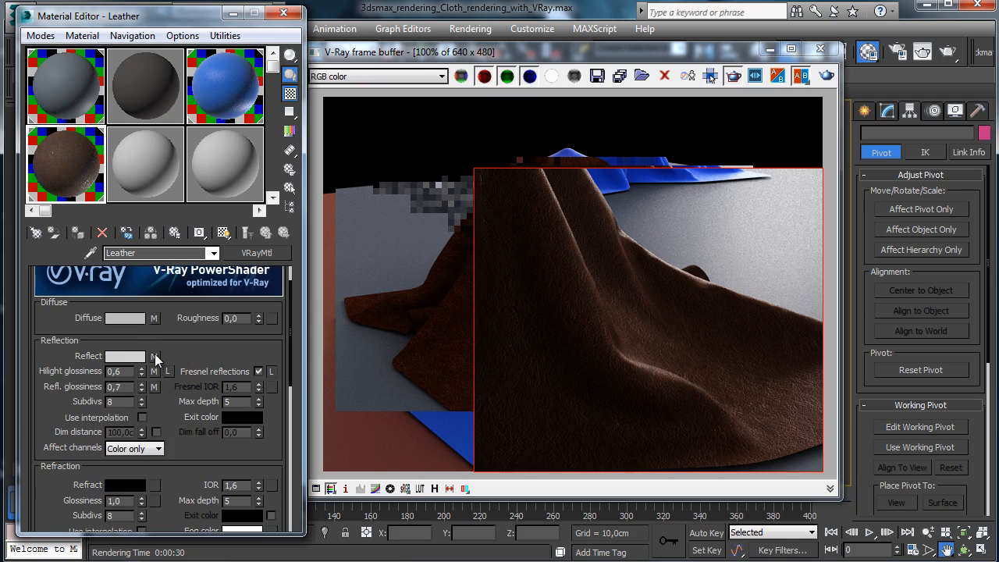
click(154, 356)
right_click(69, 339)
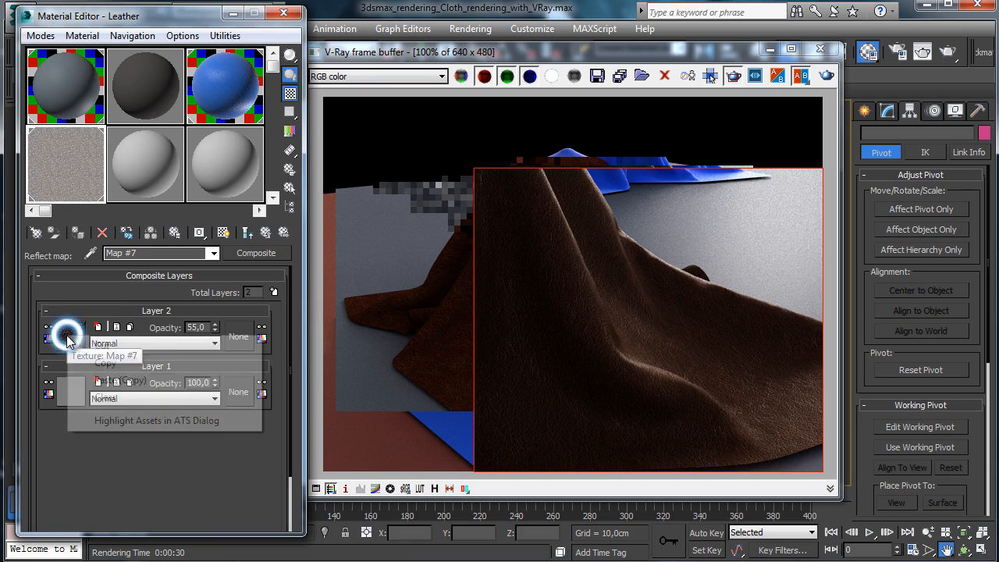
click(101, 361)
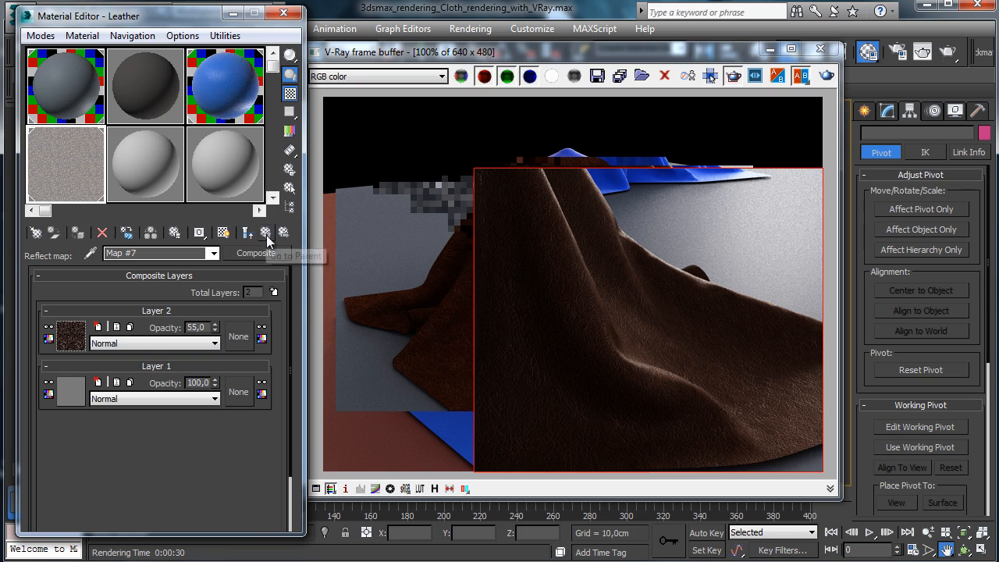
click(266, 232)
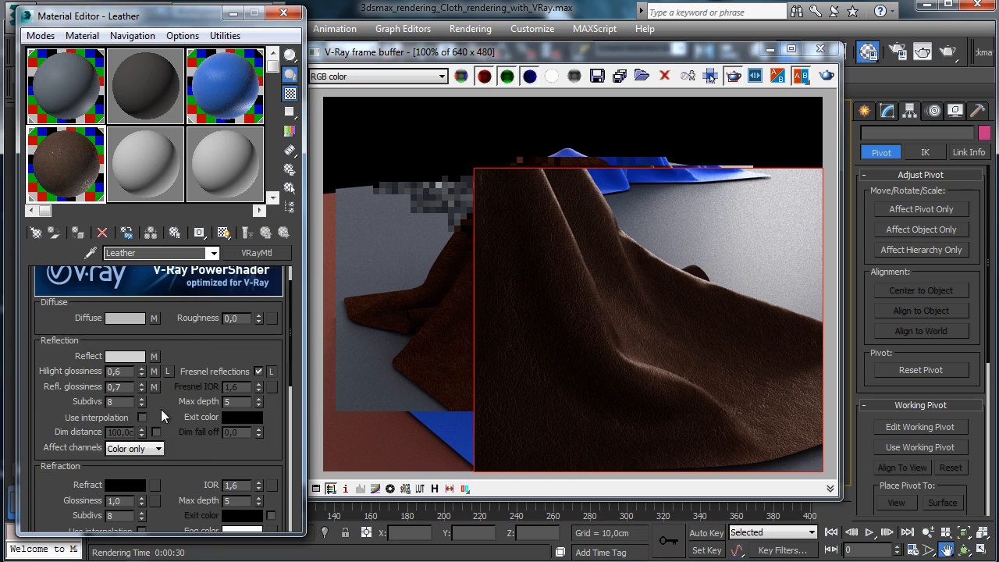
- Paste the leather texture as a copy into the Bump slot and route it through a Color Correction map
scroll(213, 390, down, 8)
click(163, 462)
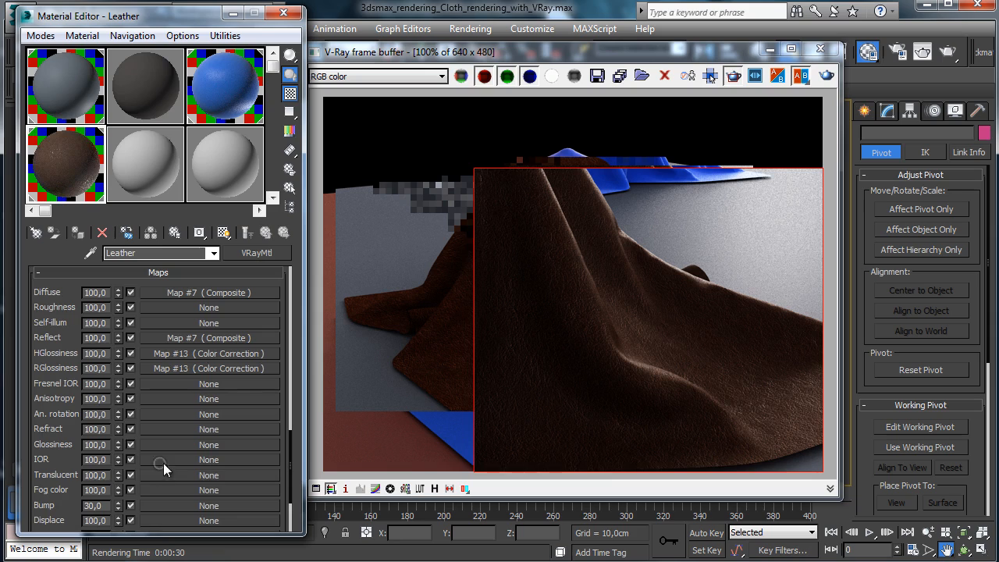
right_click(159, 506)
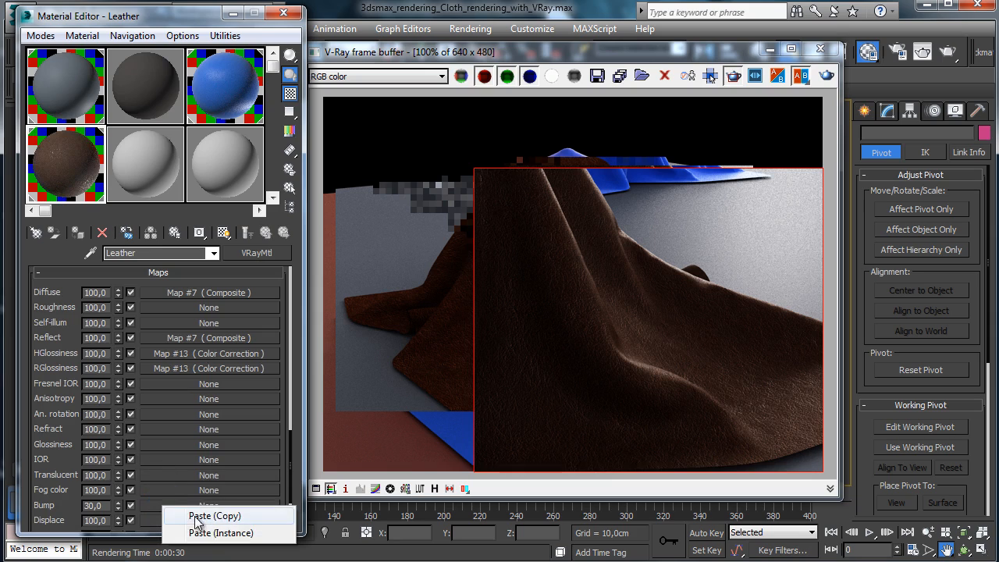
click(95, 505)
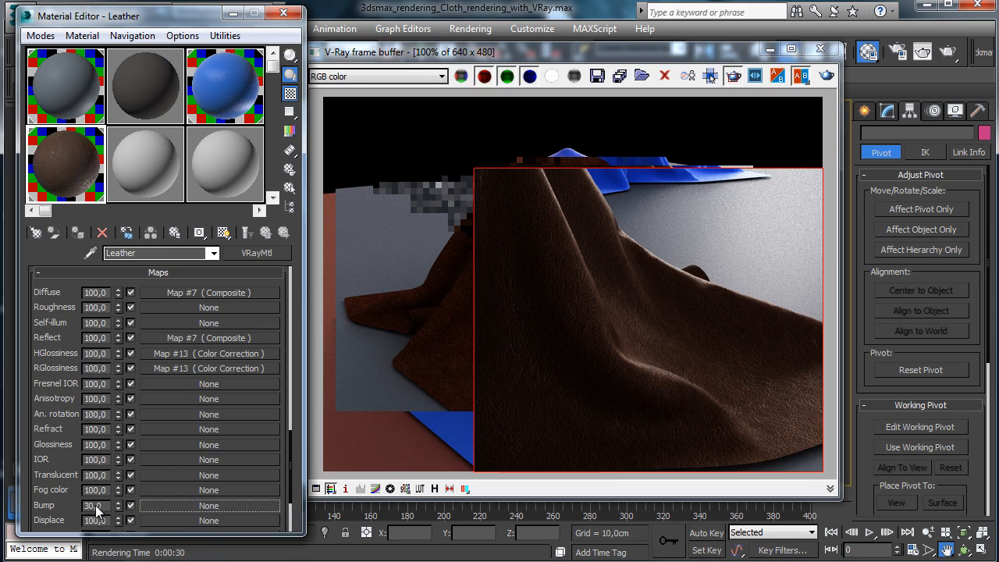
click(185, 505)
- Set the bump Color Correction's saturation to -100 and check the map in an enlarged preview
drag(159, 488, 41, 492)
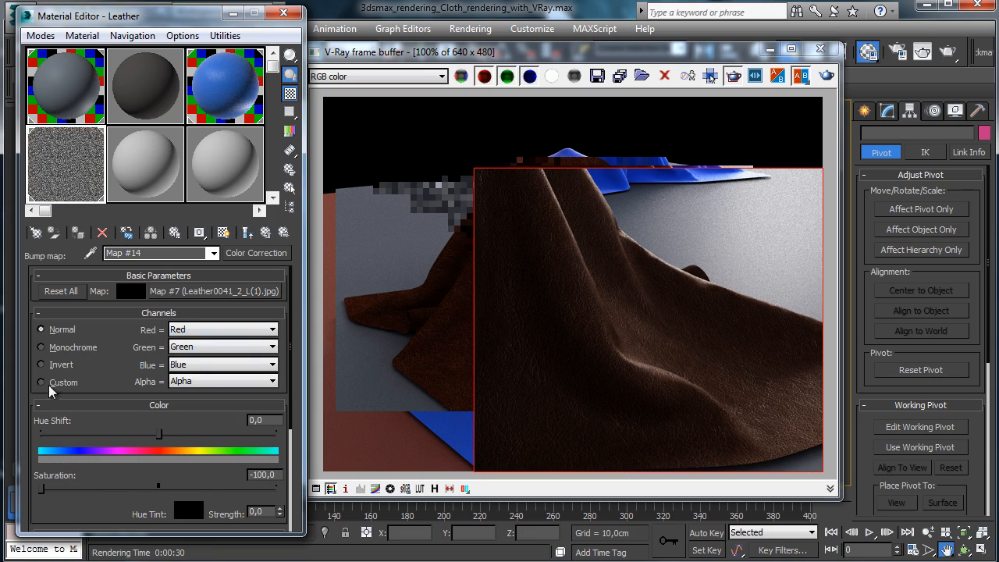
double_click(96, 174)
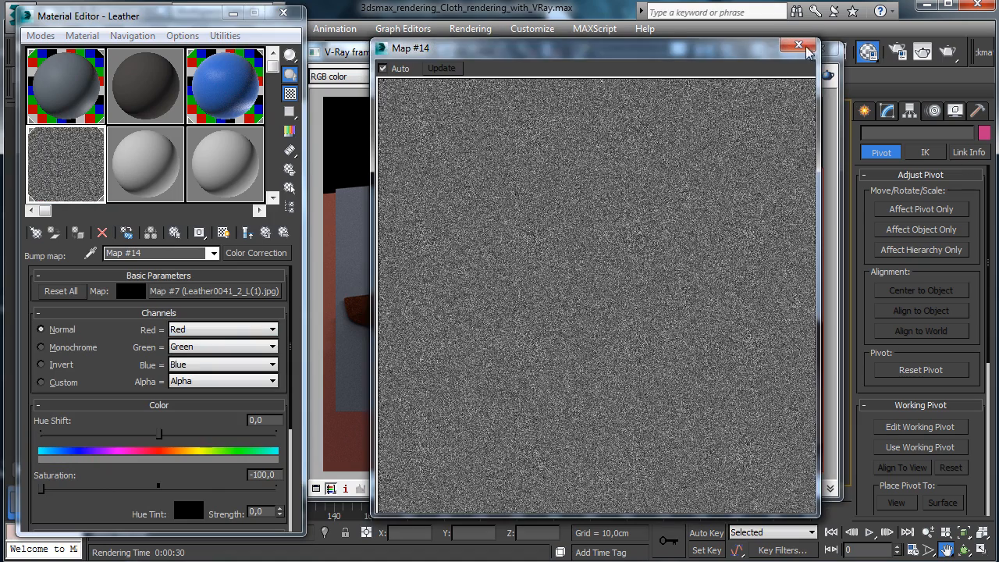
click(806, 48)
- Set the blur of the bump map's leather bitmap to 0,25 and re-render the region
click(180, 295)
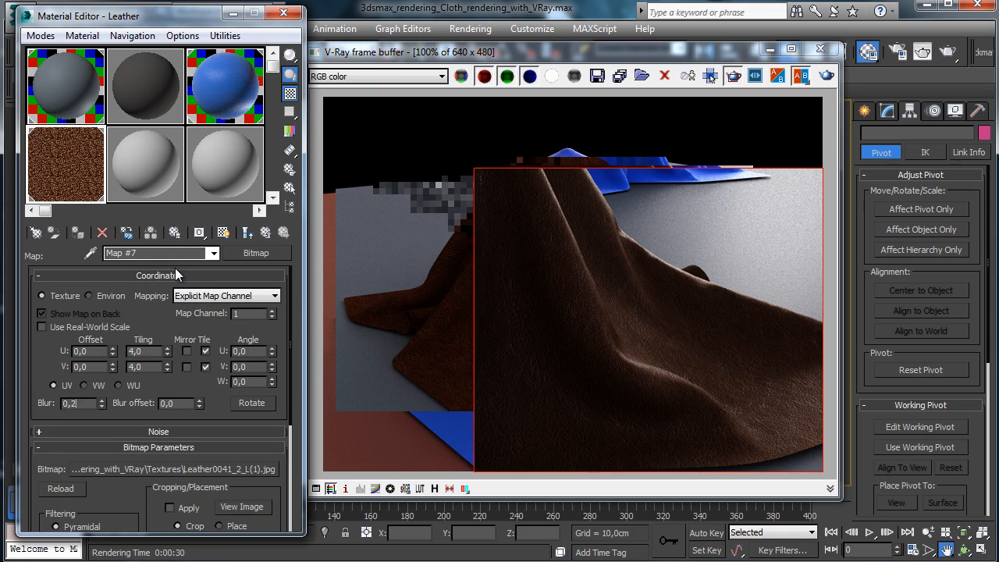
text(5)
key(Return)
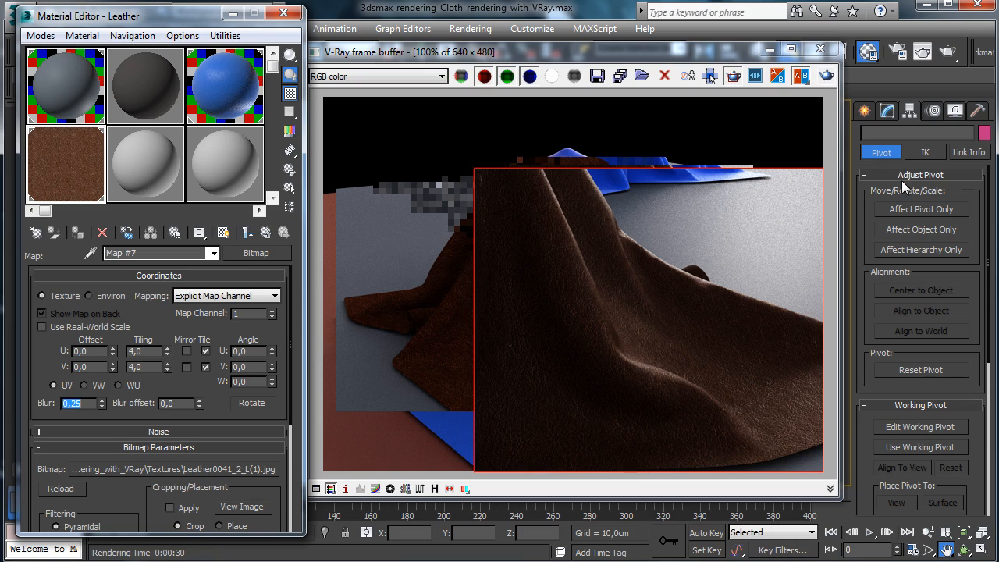
key(shift+q)
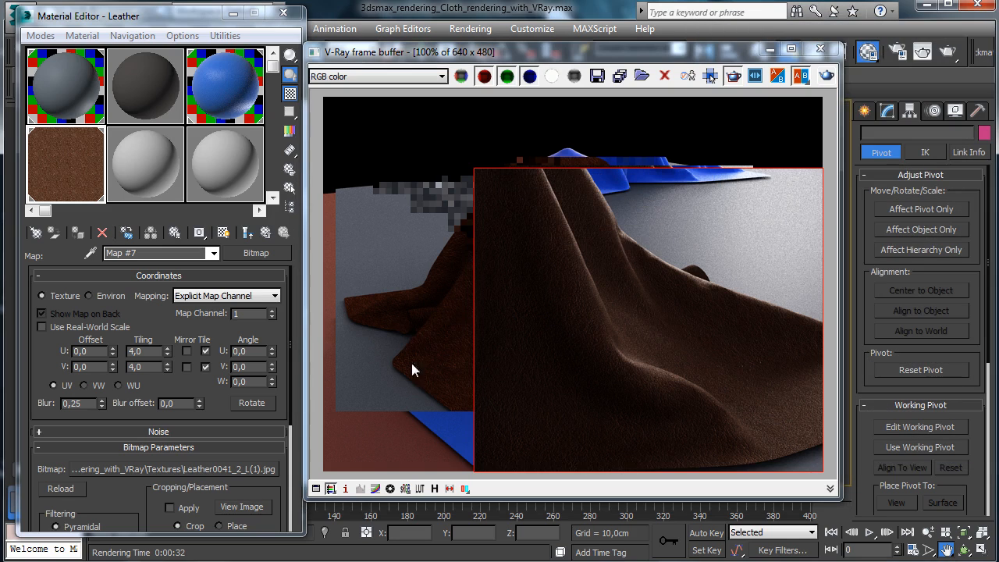
- Change the bump bitmap's tiling, with U set to 3,0, and go back to its parent map
double_click(142, 352)
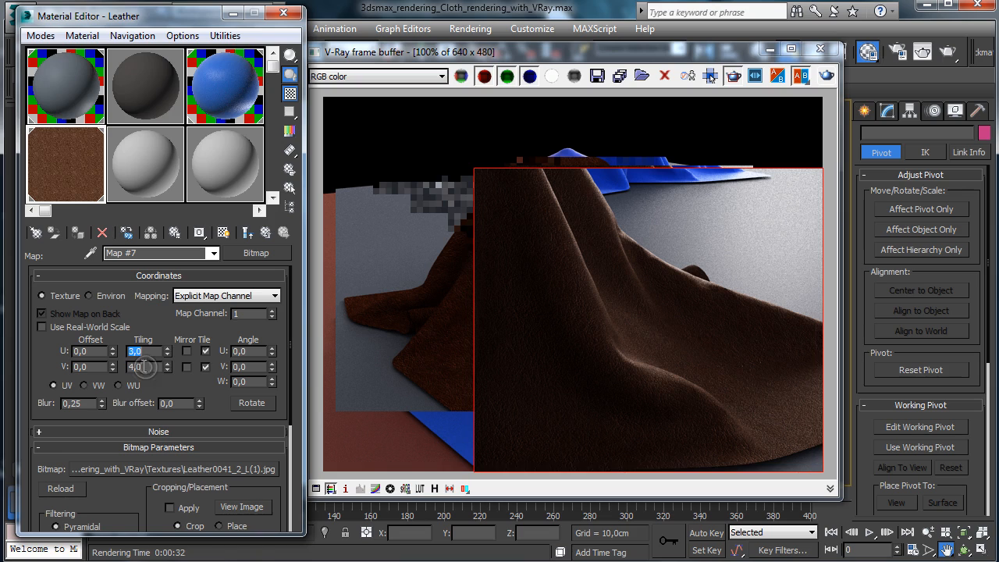
click(284, 226)
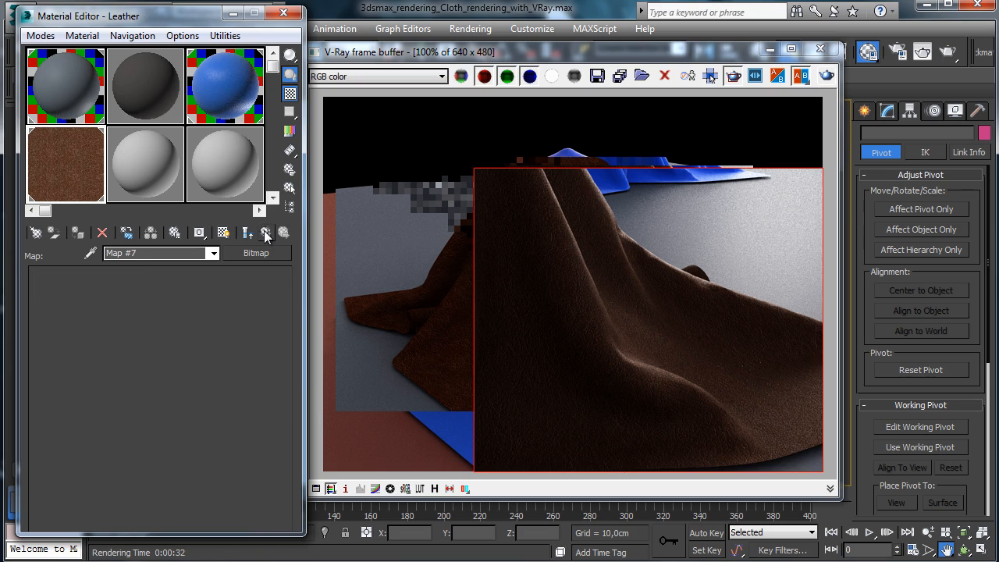
- Adjust the tiling of the leather bitmap in Layer 1 of the Leather material's diffuse composite map
click(266, 234)
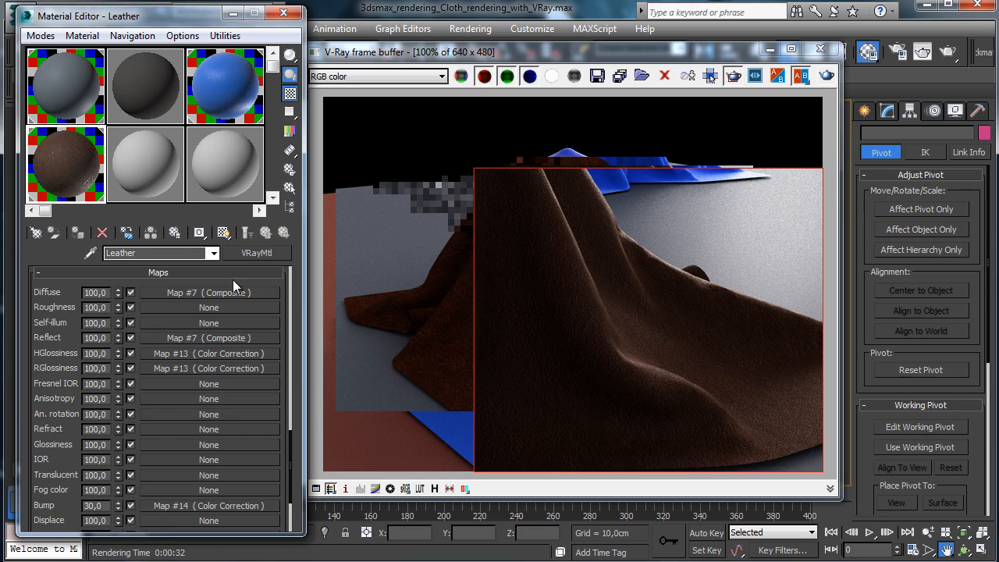
click(221, 293)
click(73, 387)
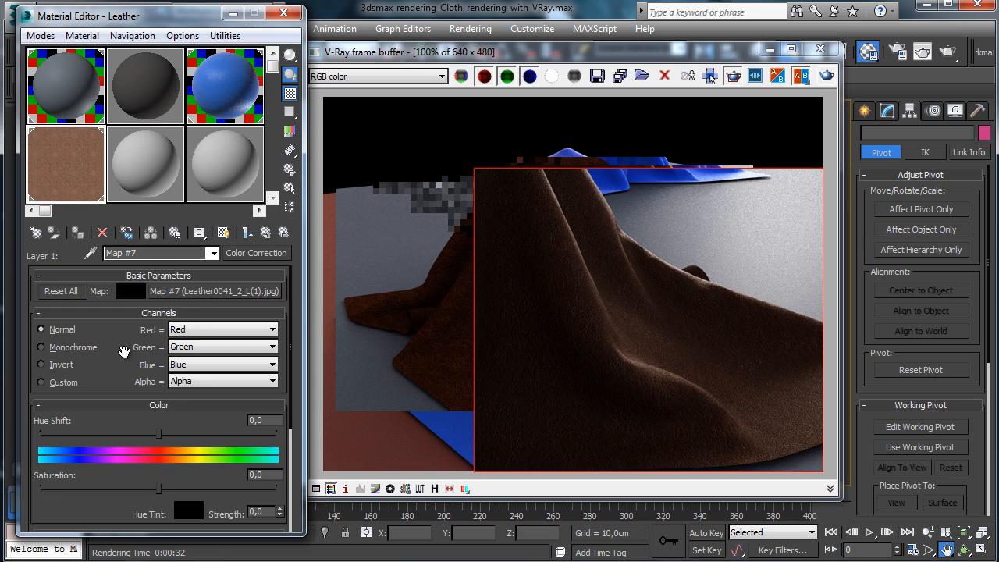
click(196, 298)
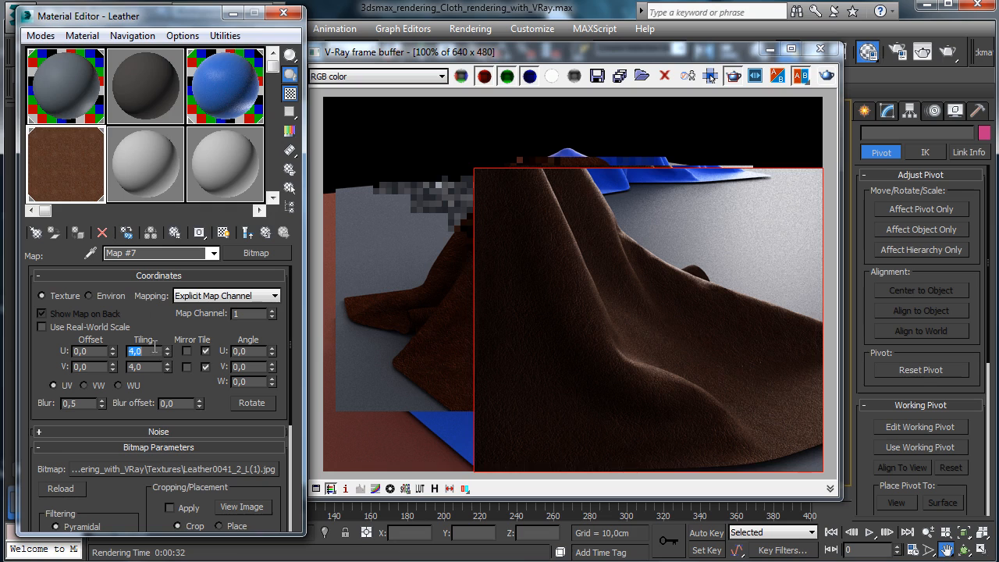
click(266, 234)
click(266, 234)
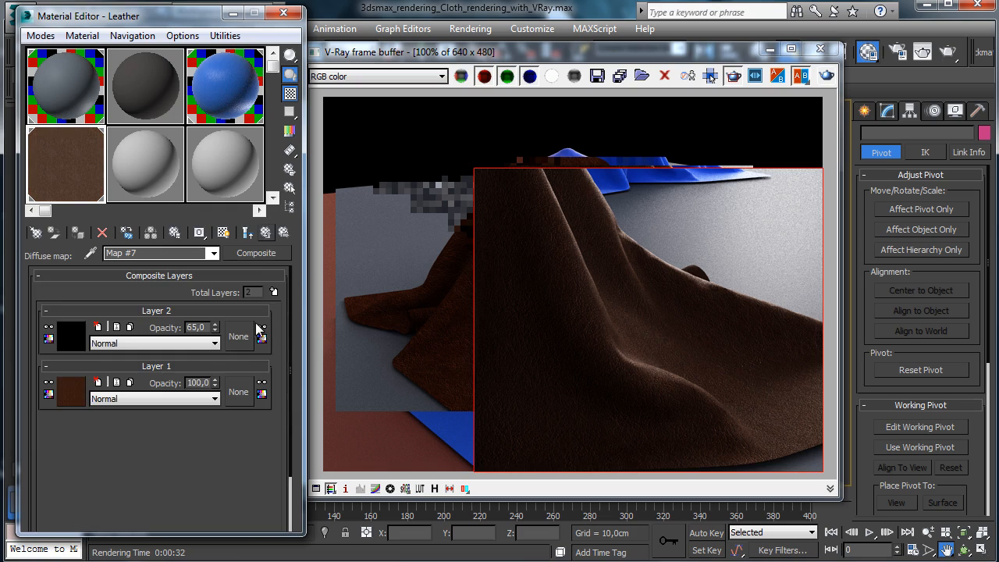
click(266, 234)
- Set the tiling of the leather bitmap in Layer 2 of the reflection composite map to 3.0
click(190, 338)
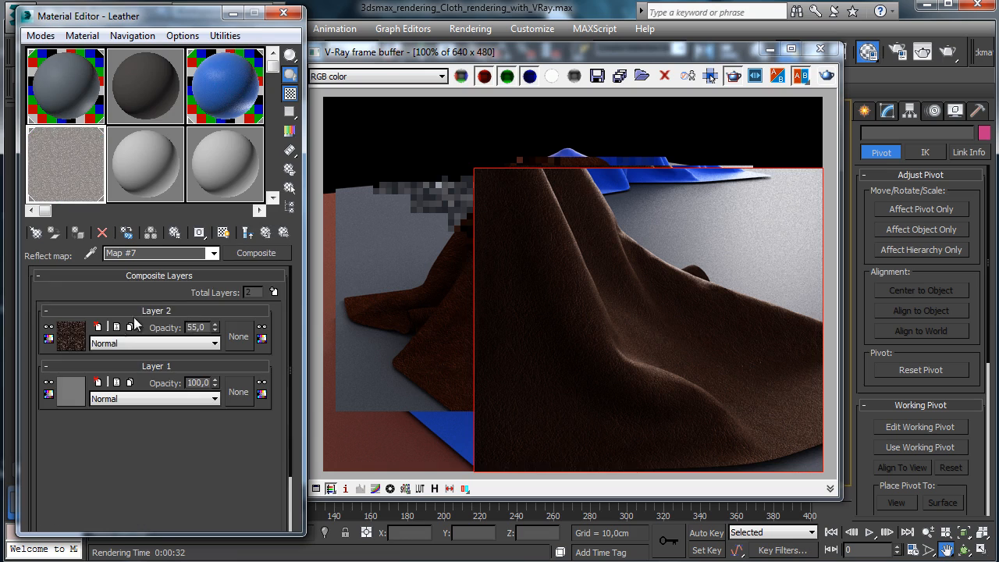
click(77, 344)
click(189, 295)
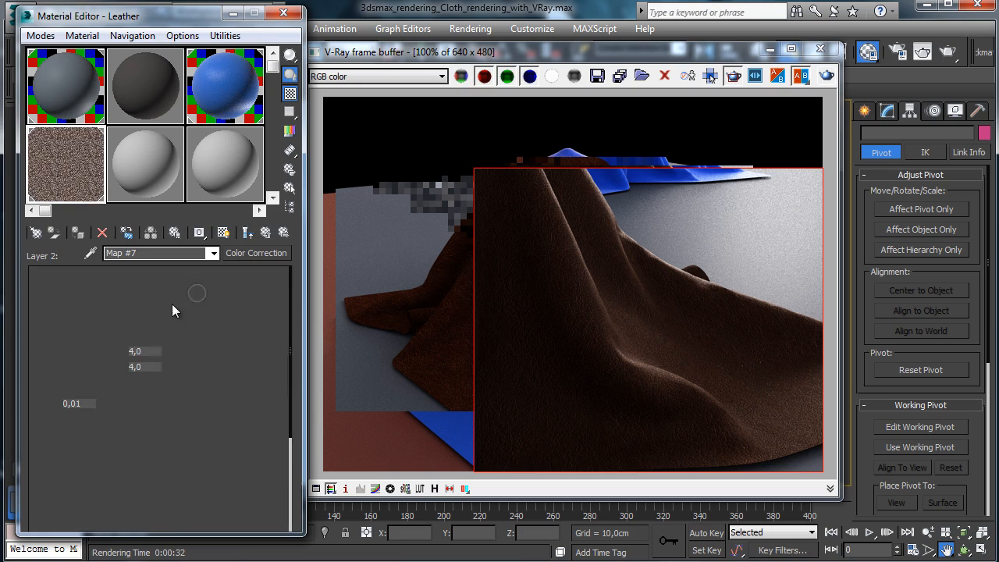
key(Return)
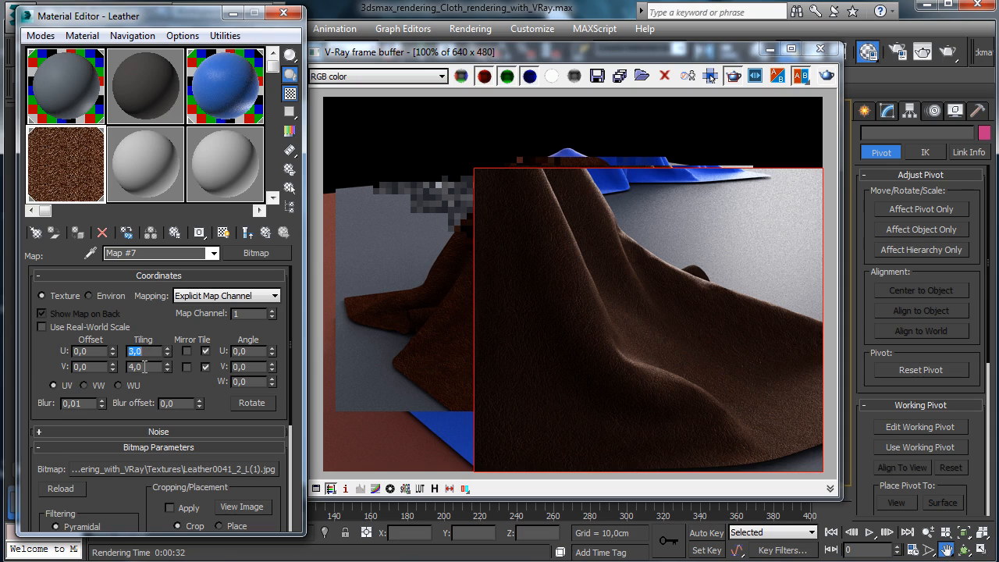
click(266, 232)
click(266, 232)
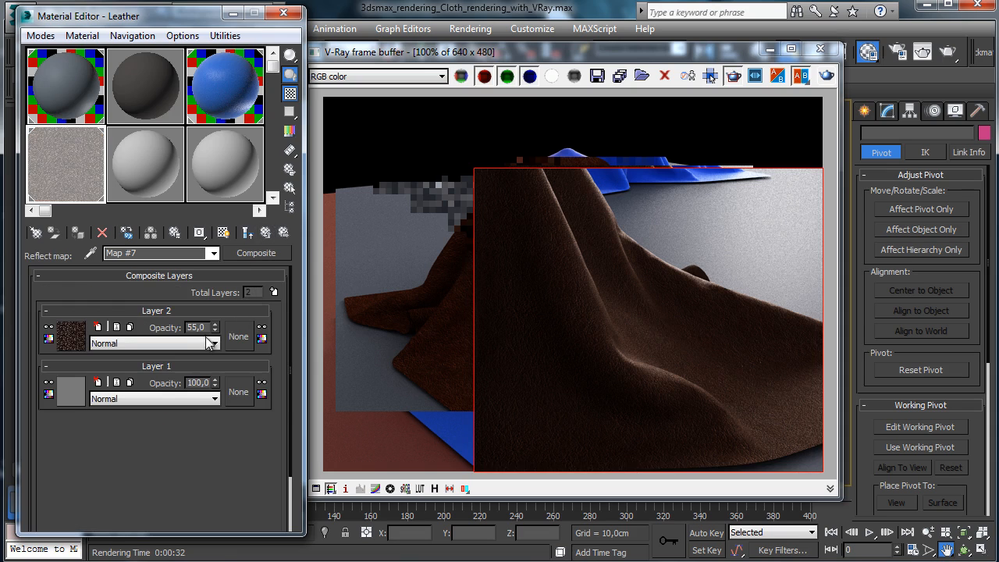
click(266, 231)
- Set the U and V tiling of the highlight glossiness map's leather bitmap to 3.0
click(179, 345)
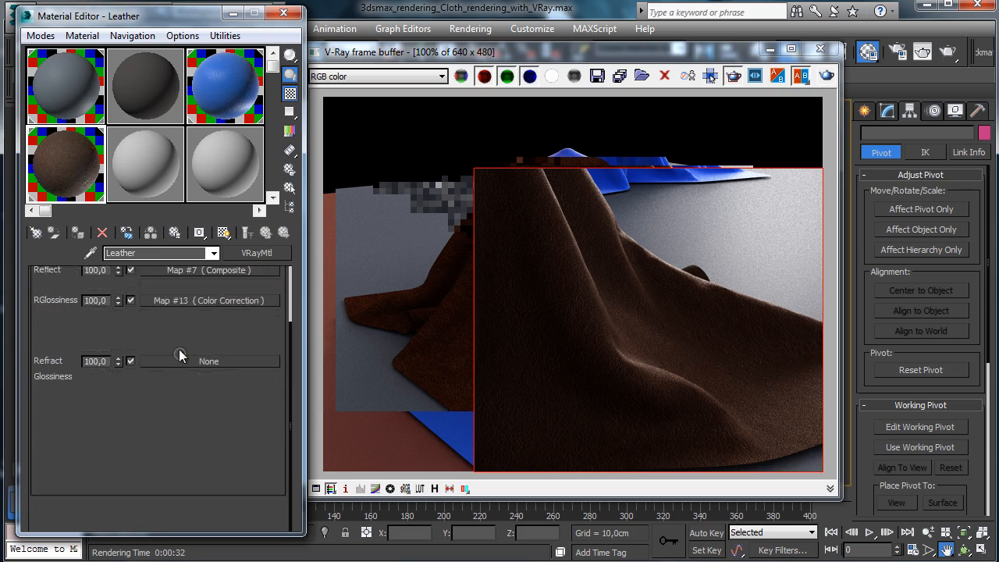
click(228, 292)
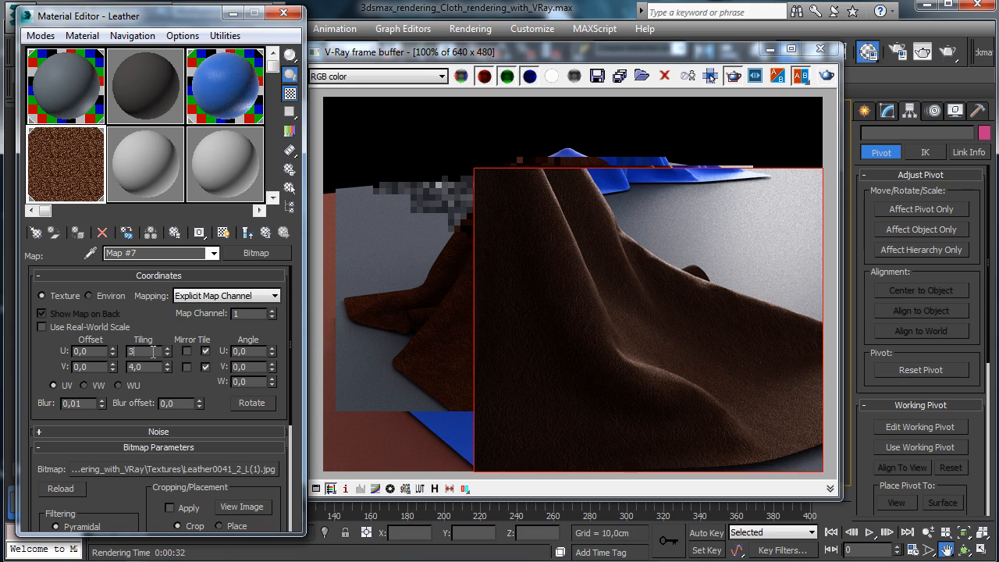
key(Return)
click(152, 367)
text(3)
key(Return)
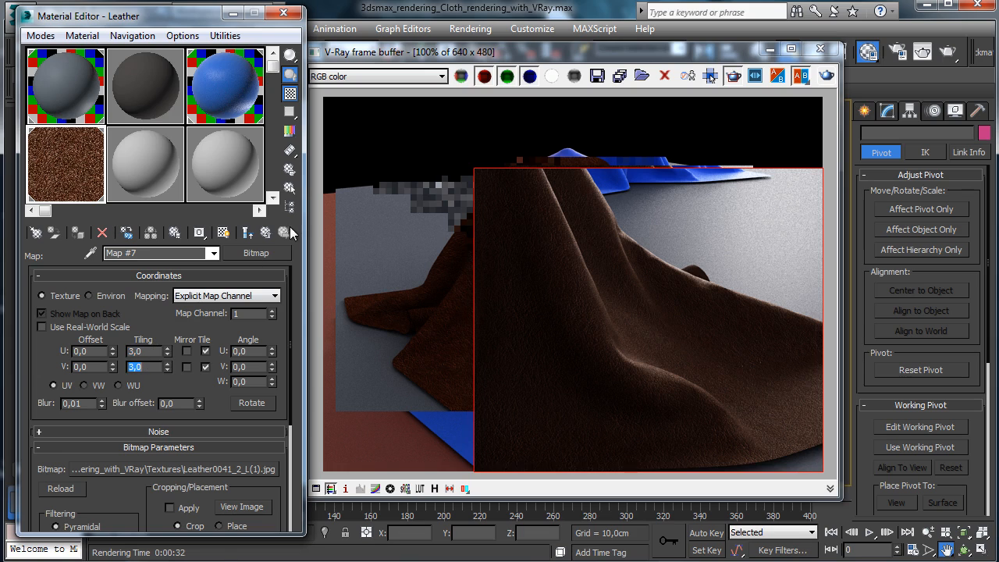
click(266, 232)
click(265, 234)
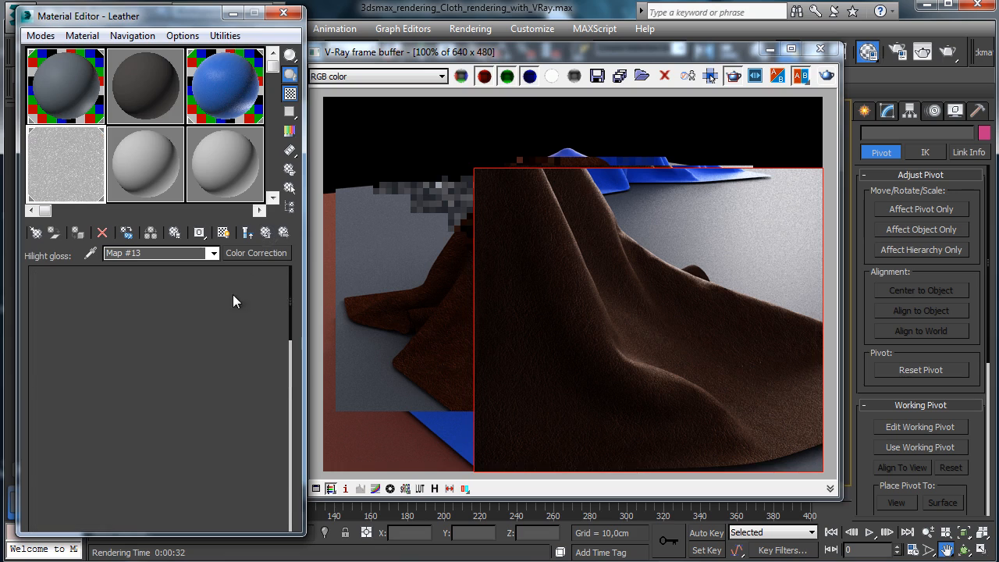
- Set the U and V tiling of the reflection glossiness map's leather bitmap to 3.0
click(148, 353)
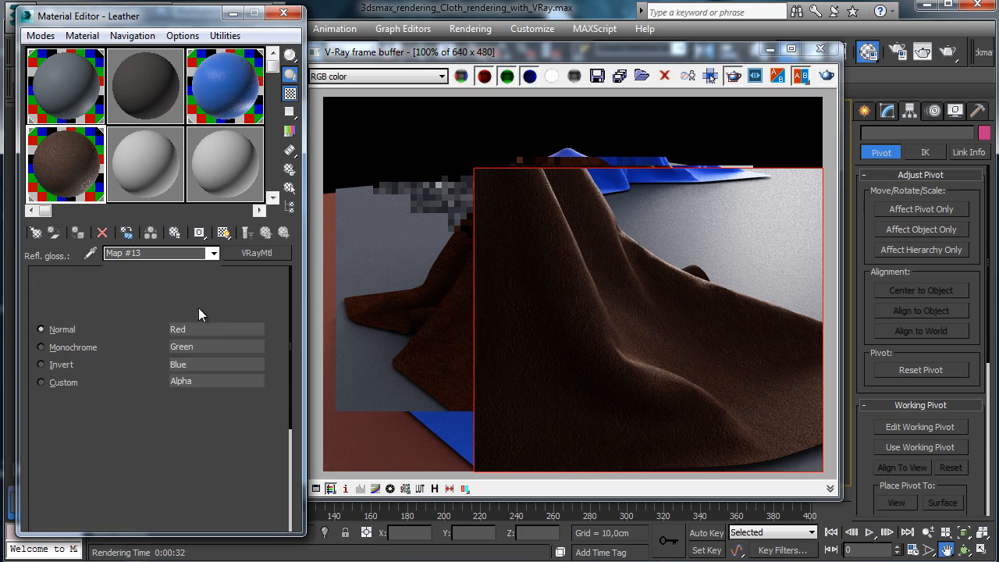
click(150, 353)
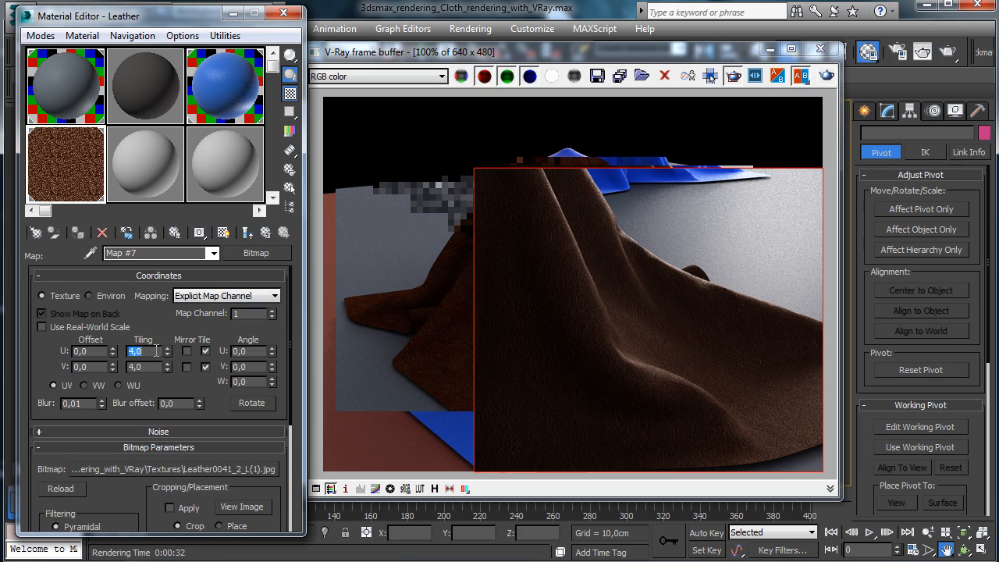
text(3)
key(Return)
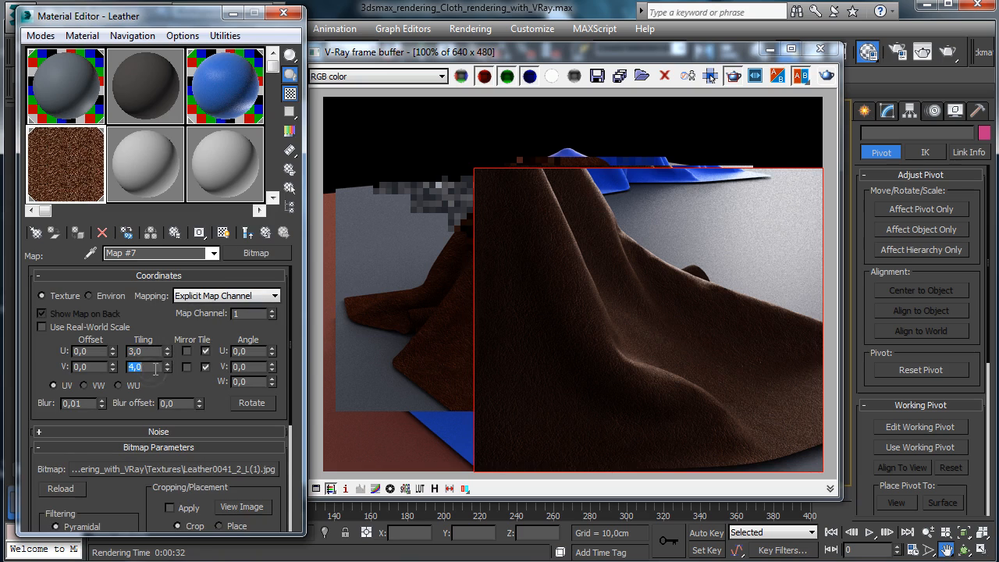
text(3)
key(Return)
drag(72, 18, 67, 42)
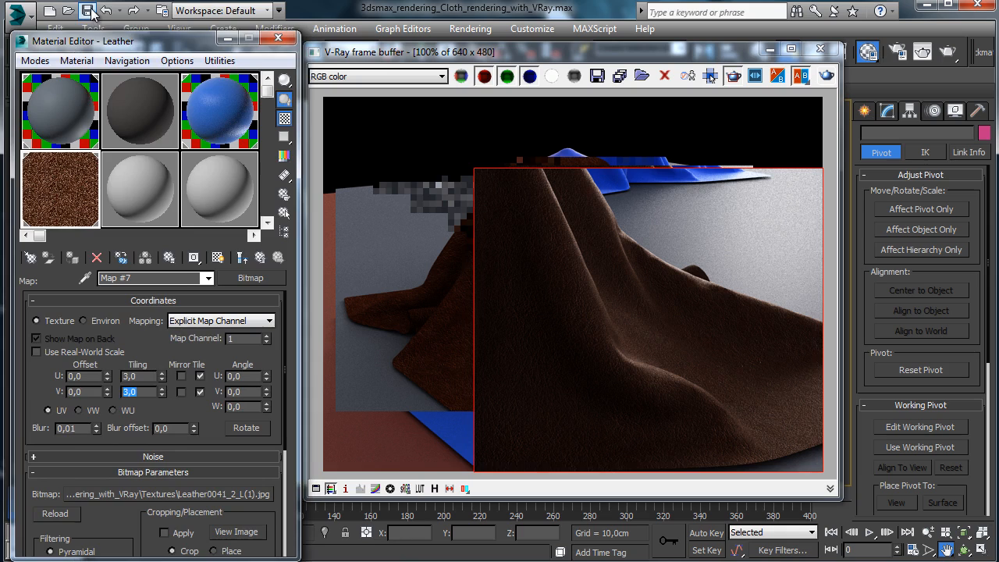
- Set the R tint of Layer 1 in the reflection composite map to grey value 153 and render the region again
click(262, 259)
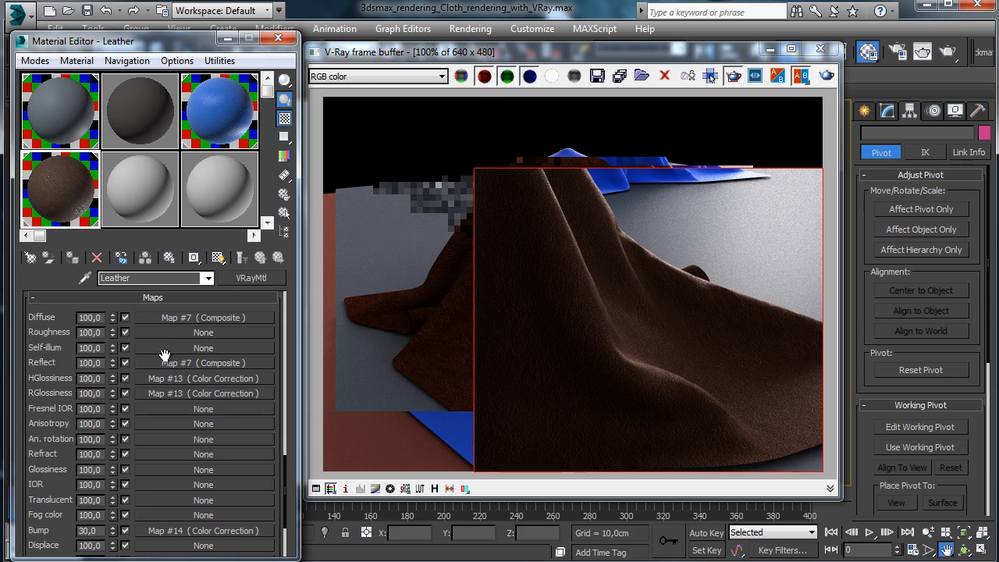
click(171, 363)
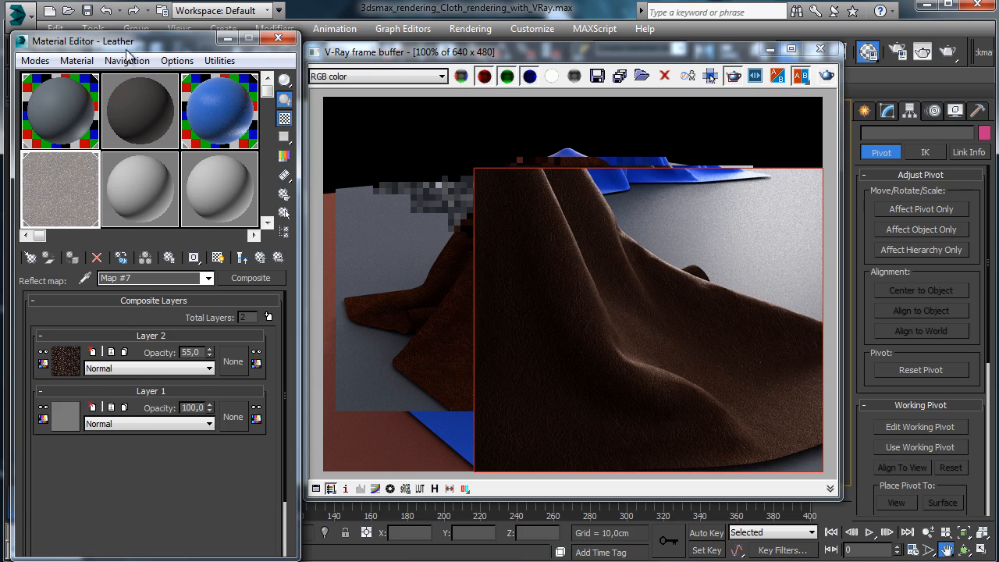
drag(127, 55, 136, 37)
click(78, 398)
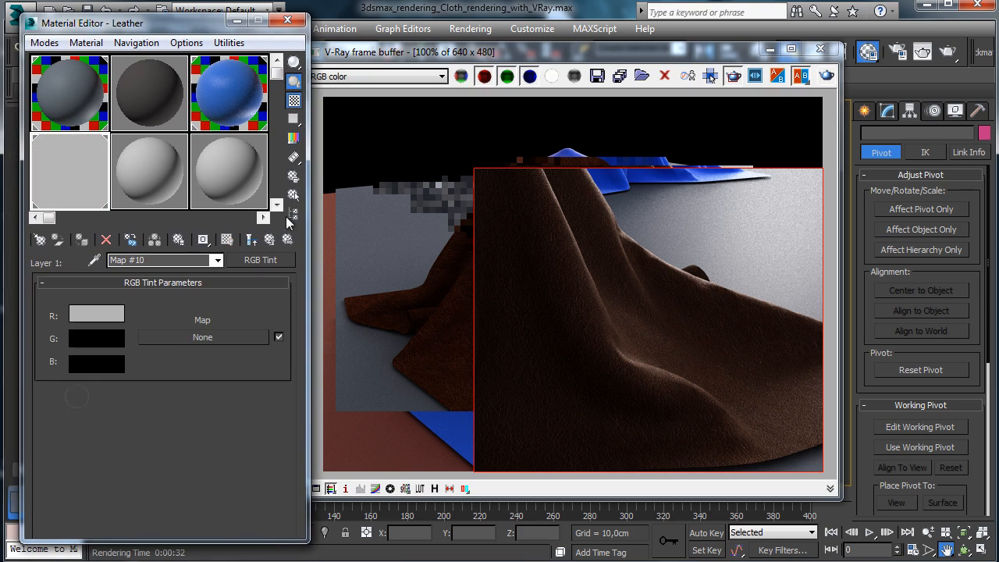
click(96, 313)
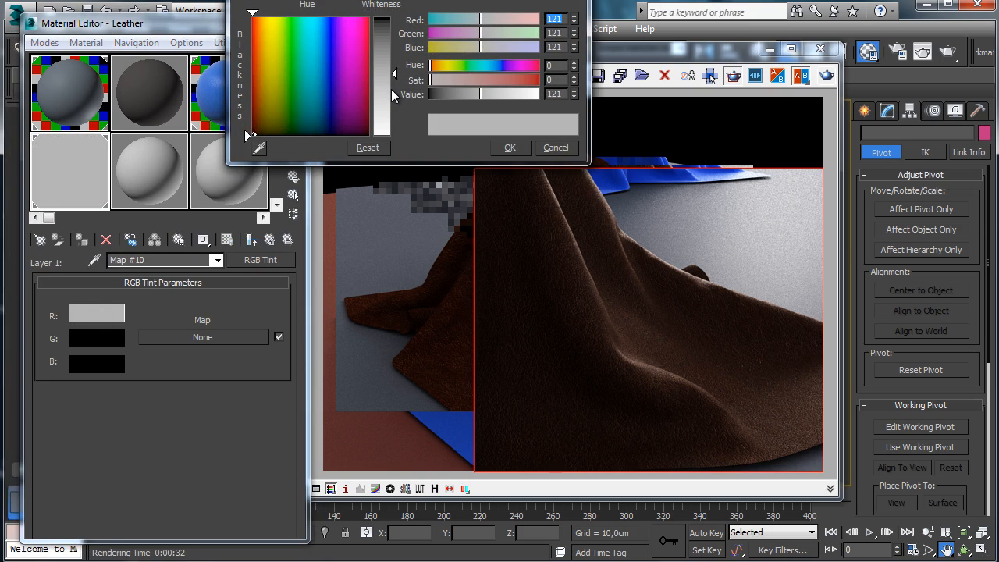
click(511, 147)
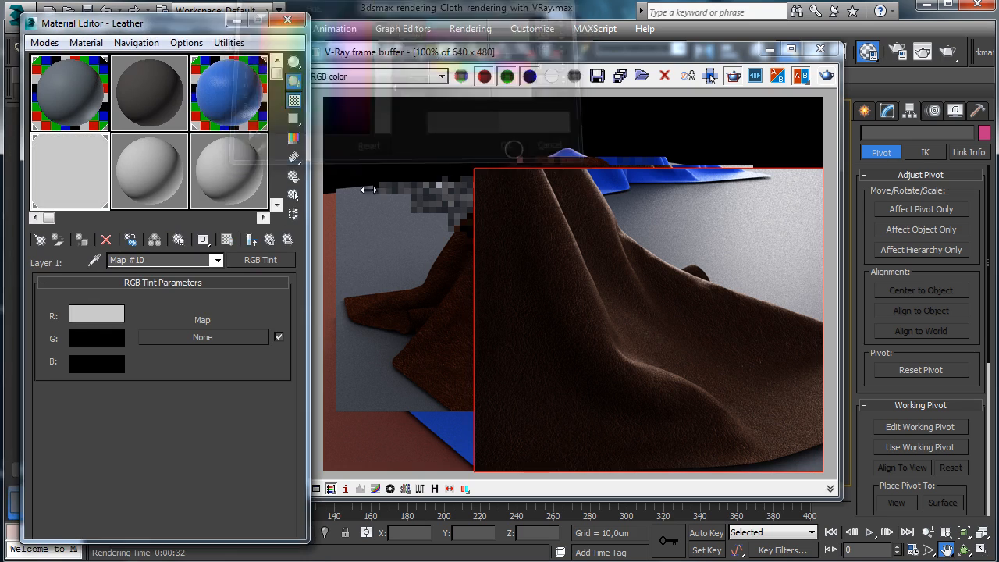
click(251, 239)
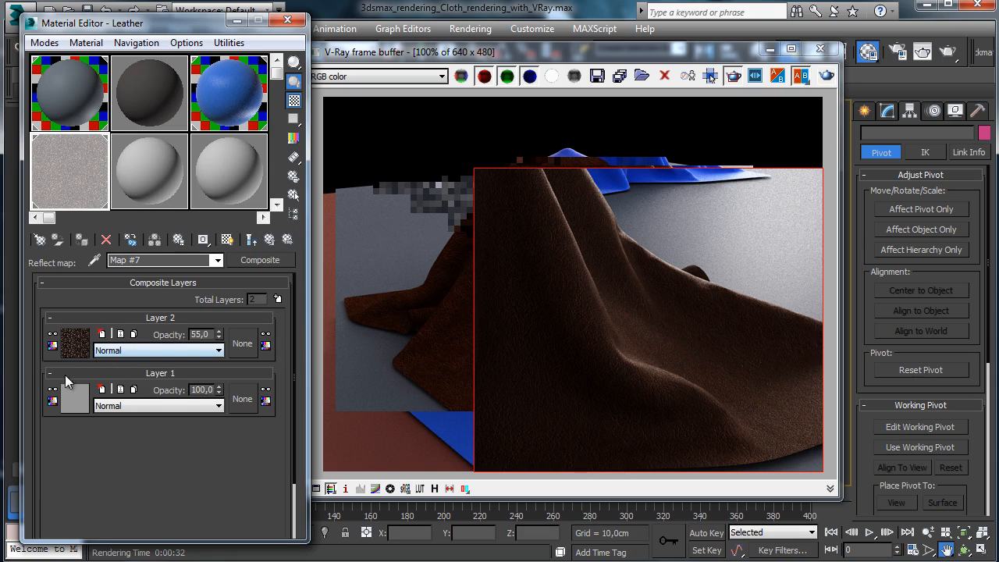
click(826, 77)
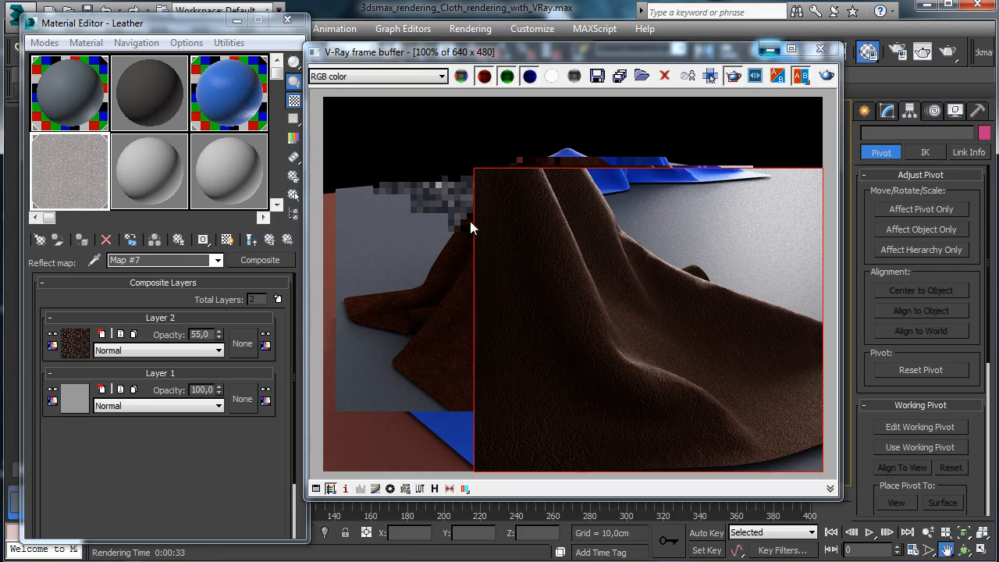
- Close the frame buffer, select the front cloth and reframe the perspective view to show its full drape from another side
click(820, 49)
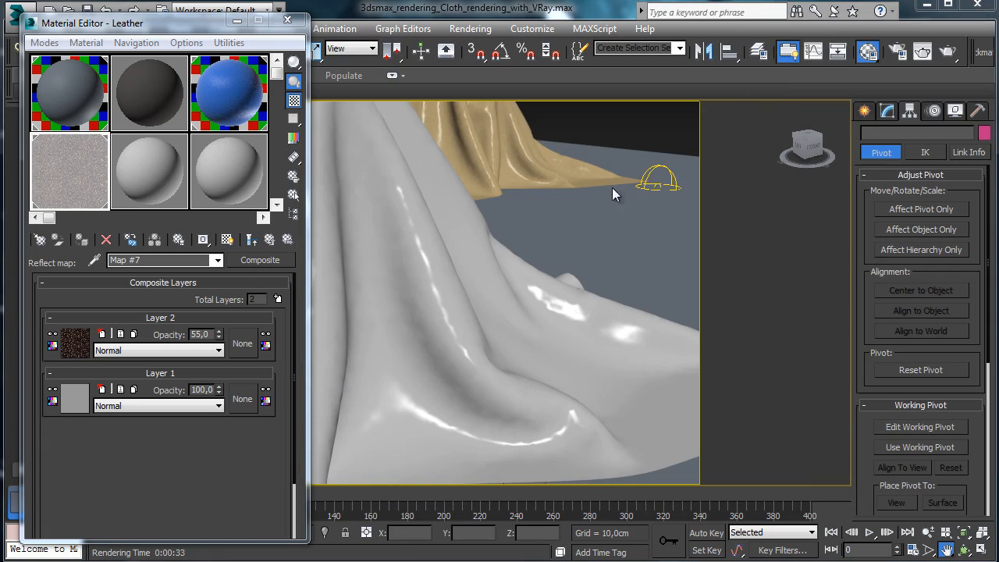
click(929, 533)
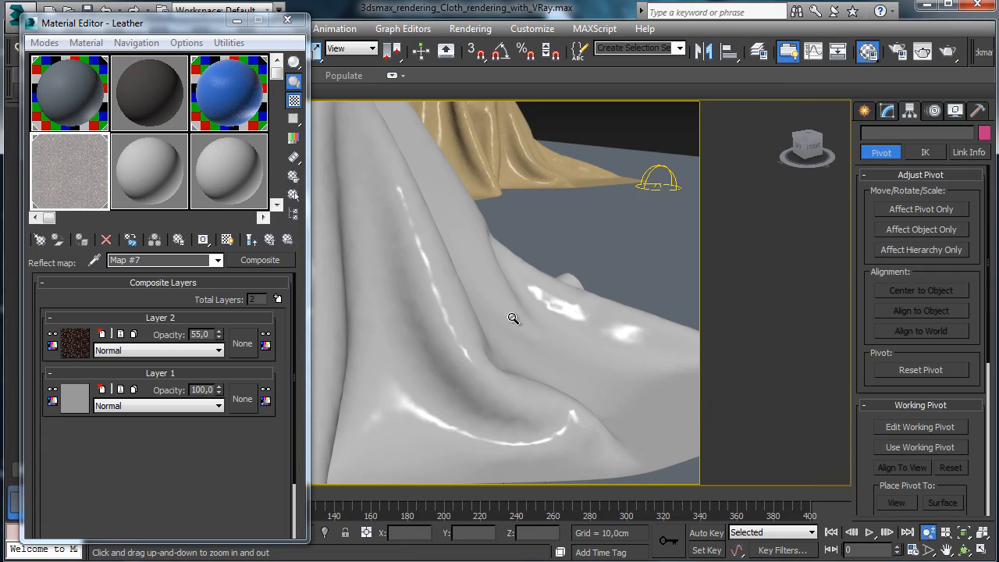
drag(425, 264, 478, 340)
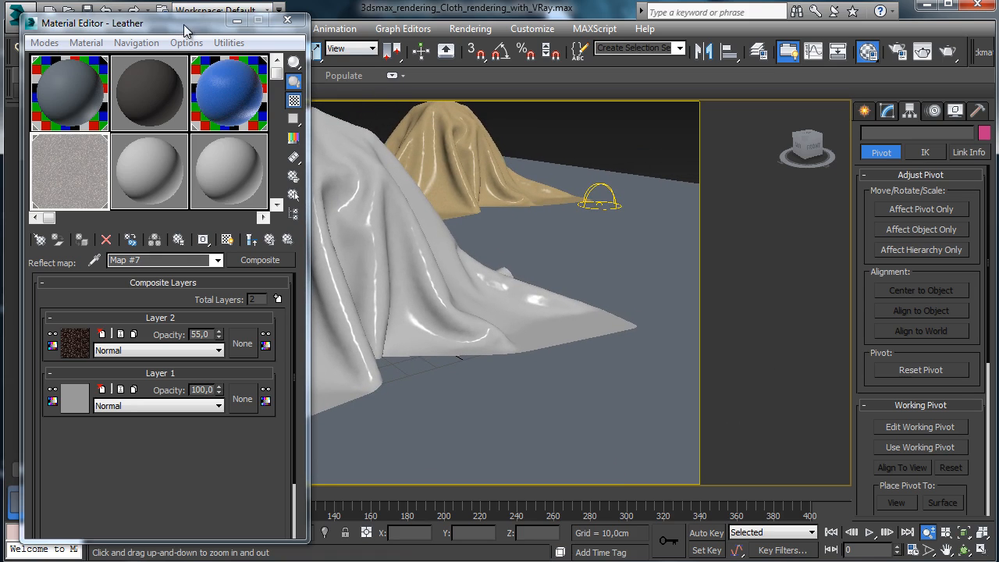
drag(196, 23, 147, 136)
click(334, 145)
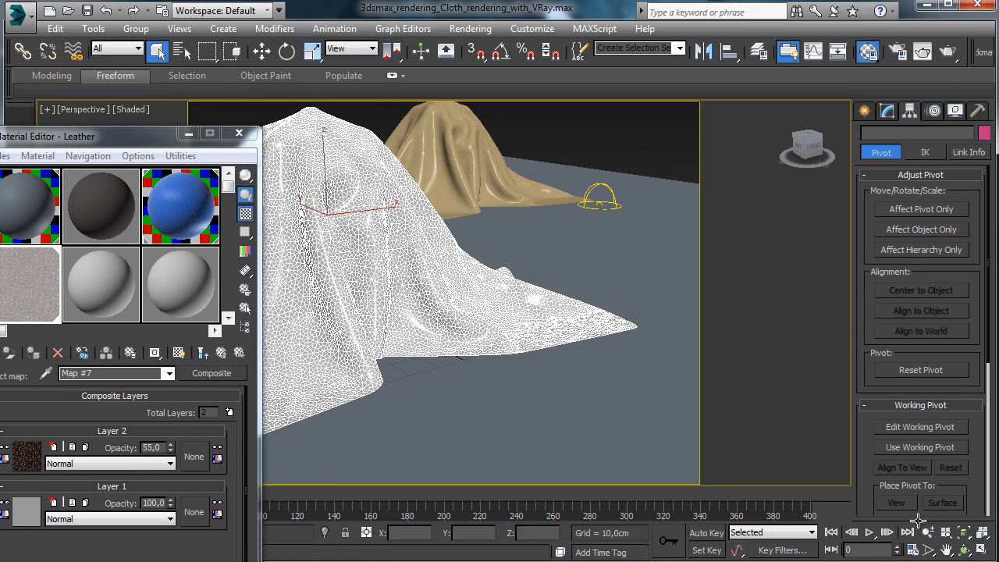
key(ctrl+r)
drag(392, 261, 642, 270)
click(946, 550)
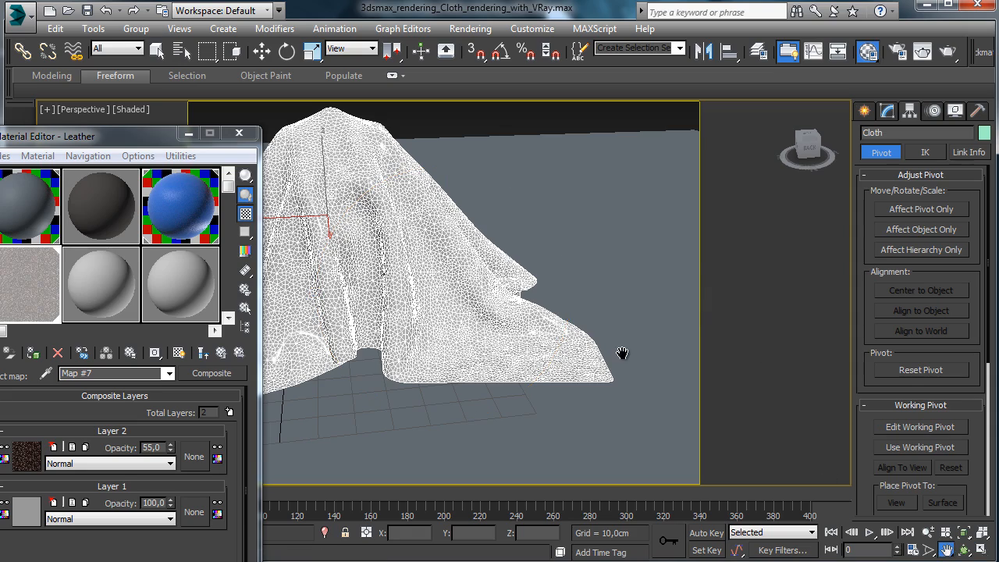
drag(624, 352, 695, 369)
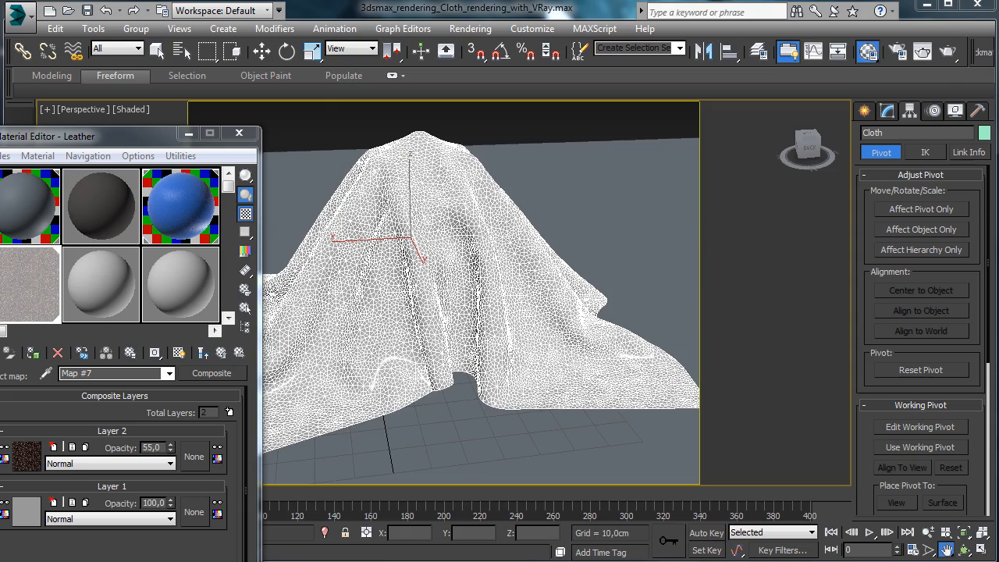
- Define a larger render region enclosing nearly the whole draped cloth and render it from the new angle
key(shift+q)
drag(397, 117, 820, 453)
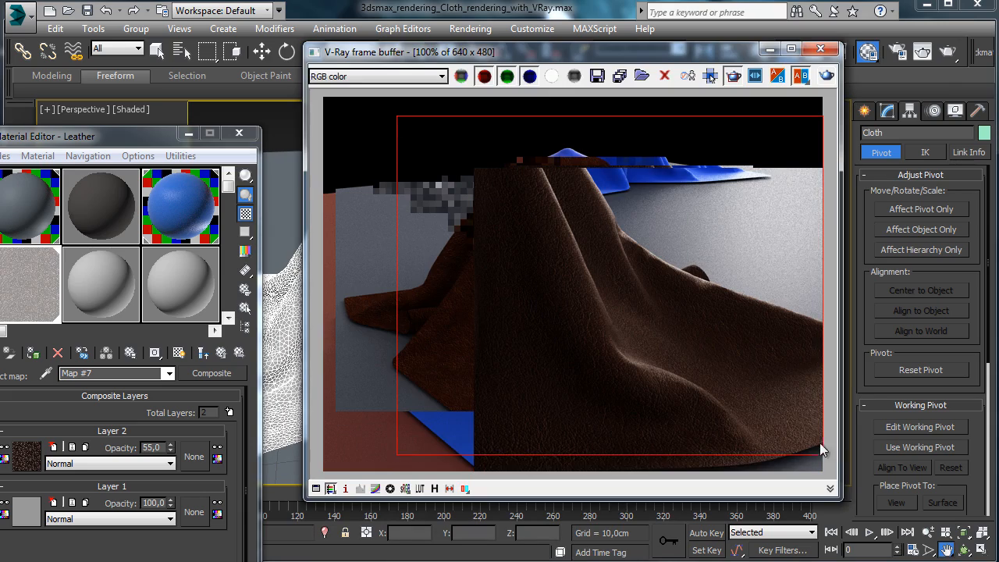
click(828, 75)
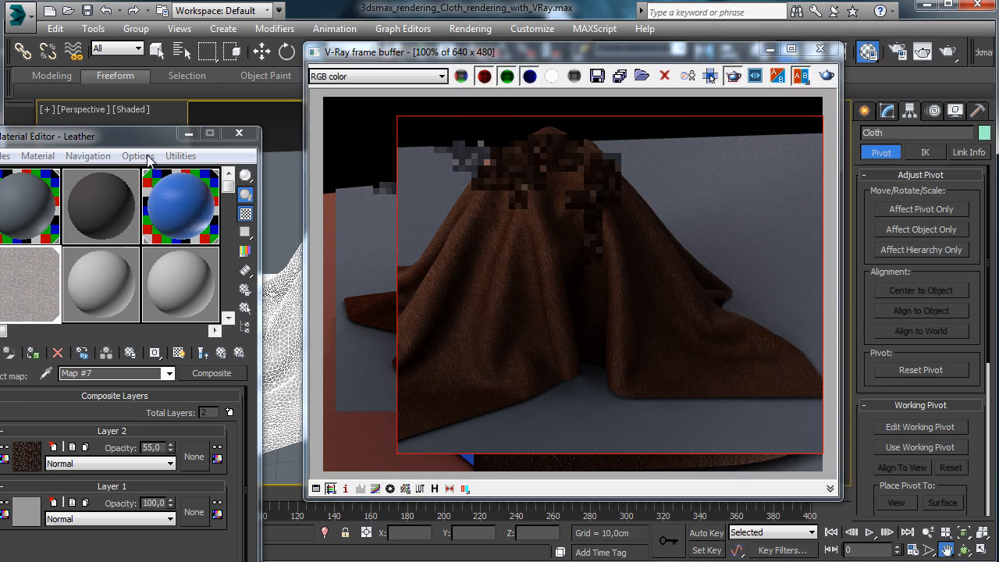
- Set the R tint of Layer 1 in the reflection map to grey value 195 and render a smaller region over the cloth's middle
drag(149, 138, 214, 20)
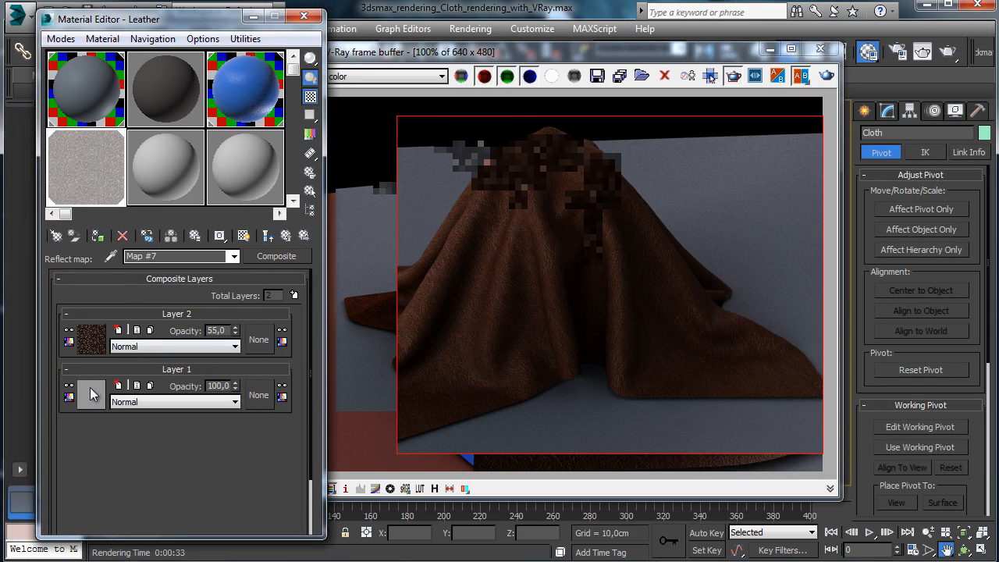
click(91, 394)
click(112, 310)
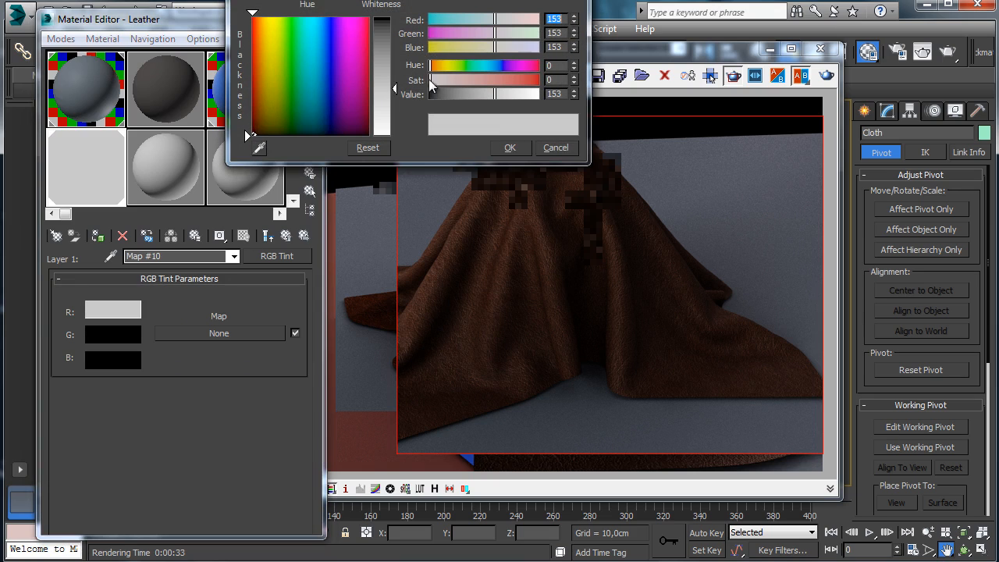
click(388, 108)
click(510, 147)
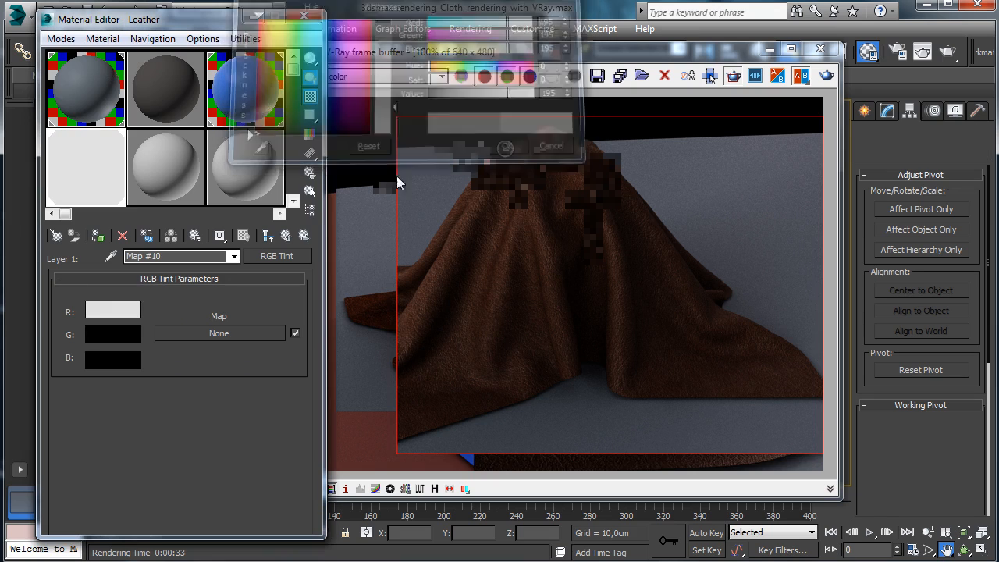
click(266, 235)
drag(442, 184, 725, 351)
click(827, 77)
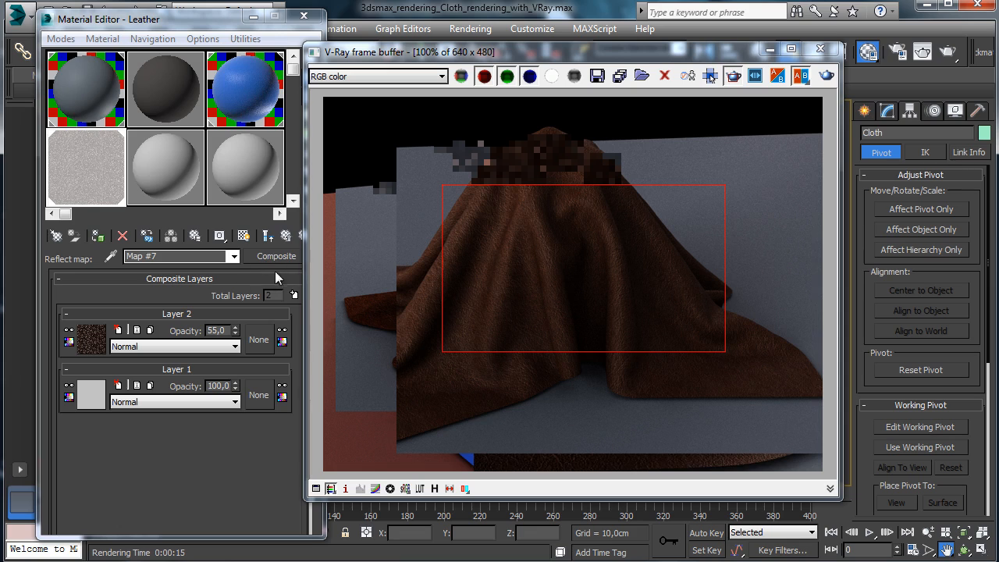
- Set the R tint of Layer 1 in the reflection composite map to grey value 215 and render the same region again
click(90, 396)
click(113, 310)
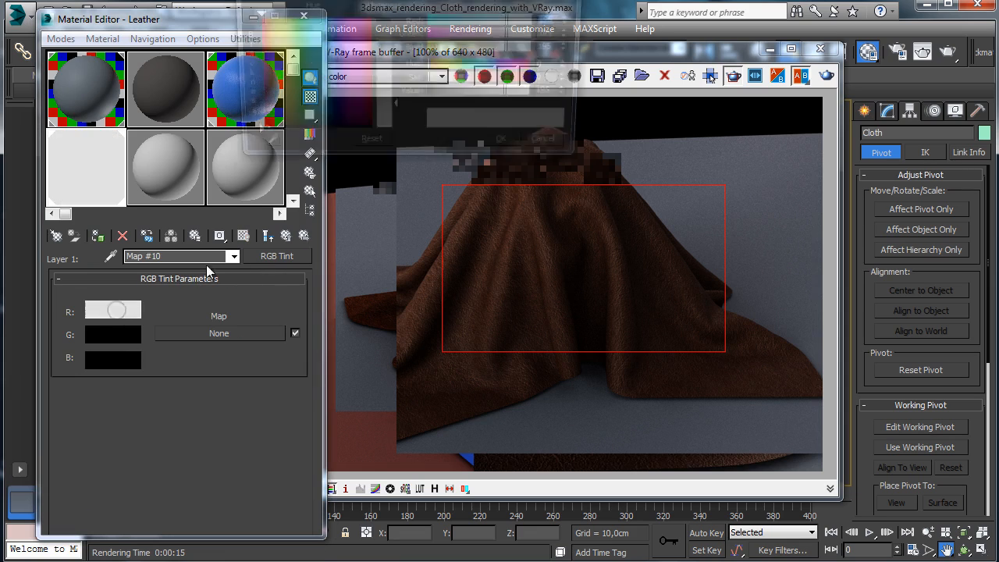
click(393, 118)
click(520, 148)
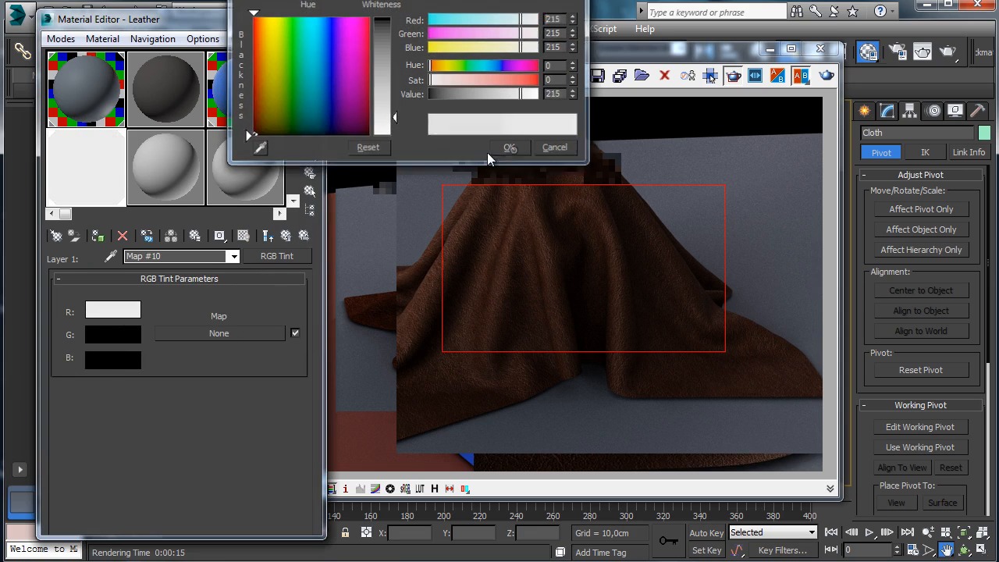
click(286, 236)
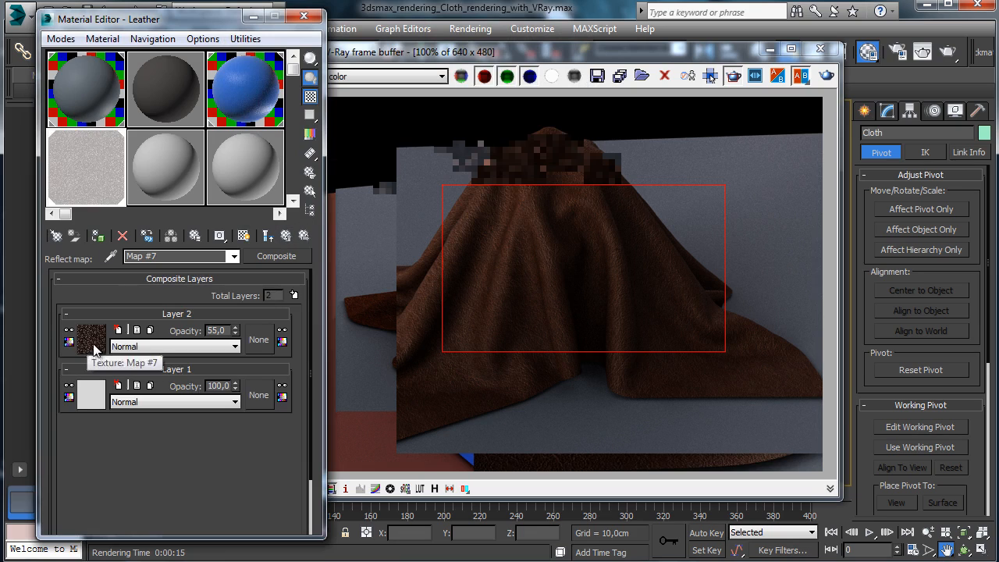
click(827, 75)
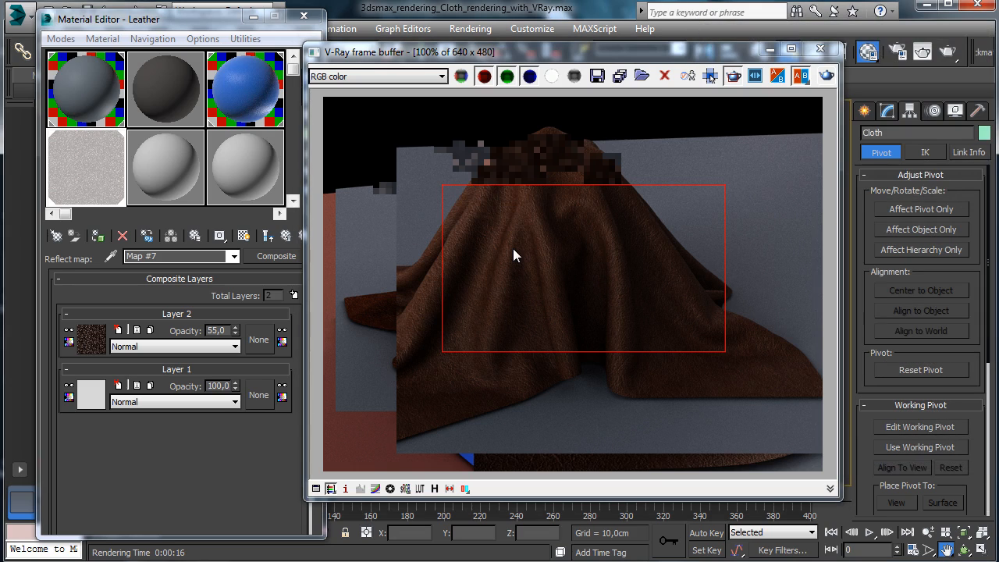
- Set the brightness of the Leather material's reflection glossiness Color Correction map to 70
click(286, 238)
click(195, 373)
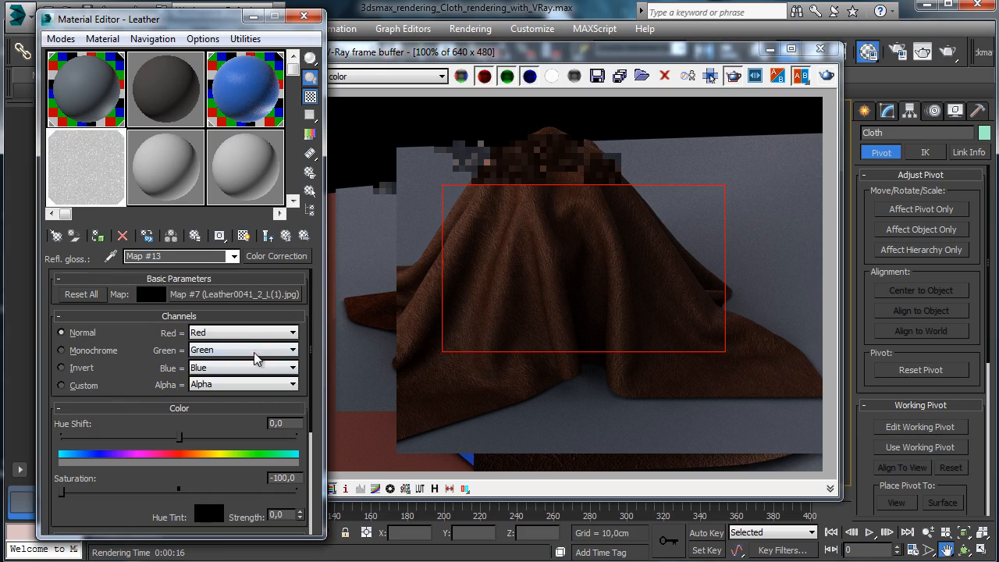
scroll(142, 357, down, 5)
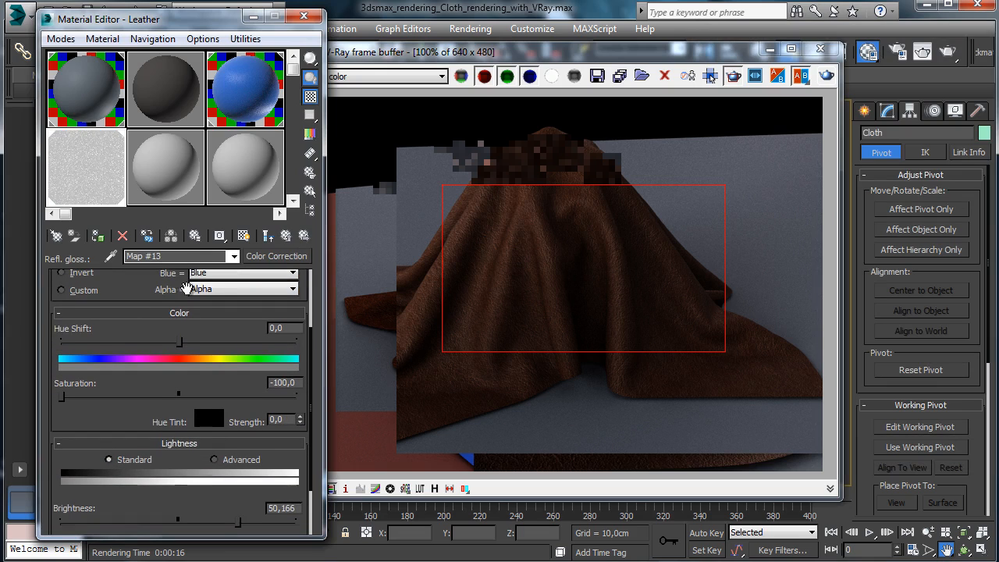
scroll(134, 387, down, 2)
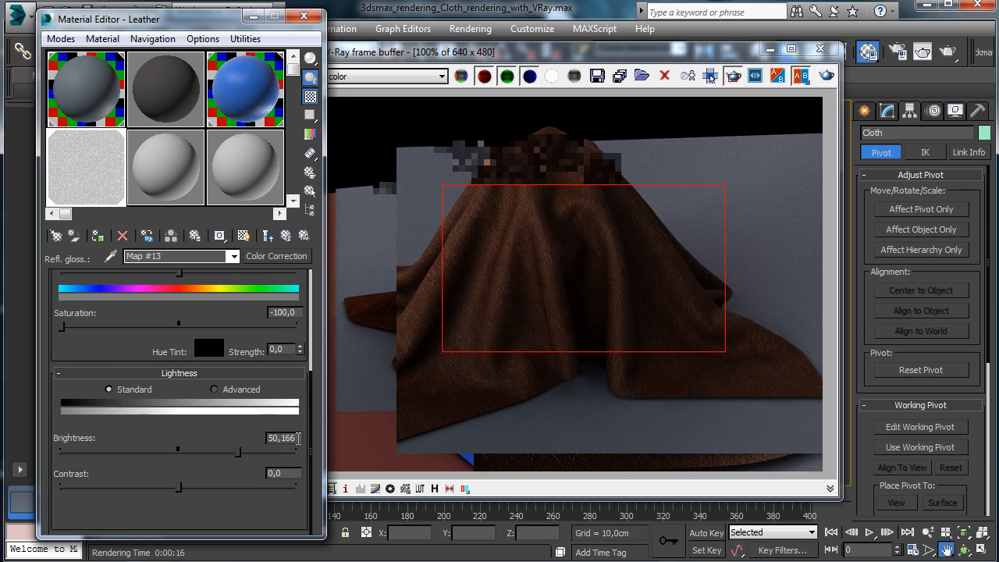
click(283, 438)
text(70)
key(Return)
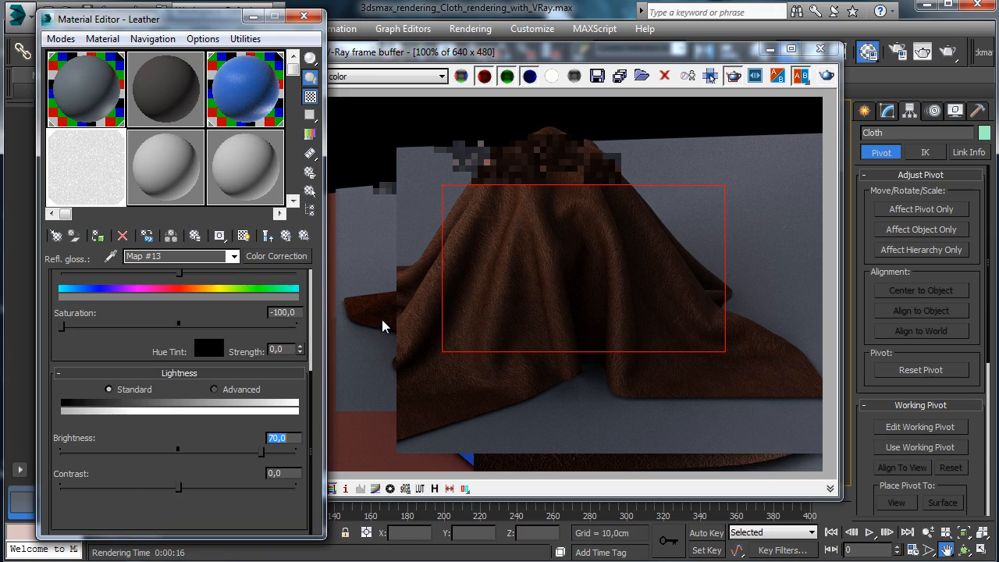
- Set the brightness of the highlight glossiness Color Correction map to 55 and render the region over the cloth's middle
click(285, 235)
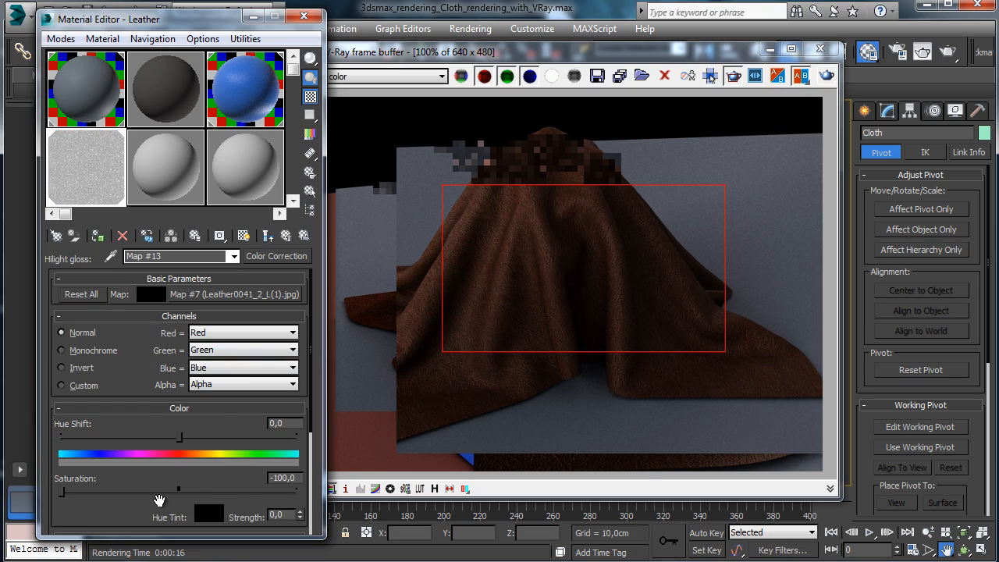
drag(140, 509, 153, 347)
double_click(278, 440)
text(55)
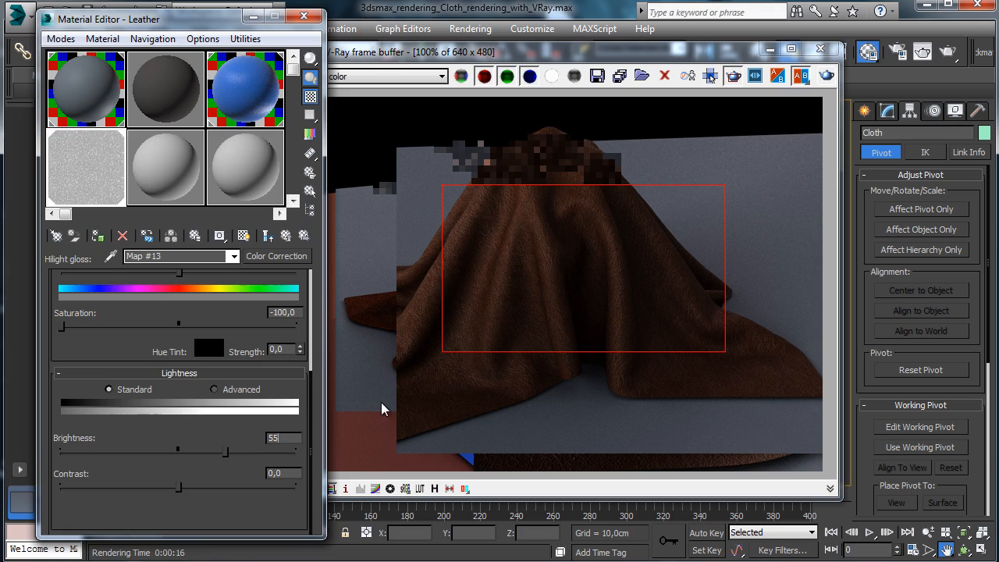
key(Return)
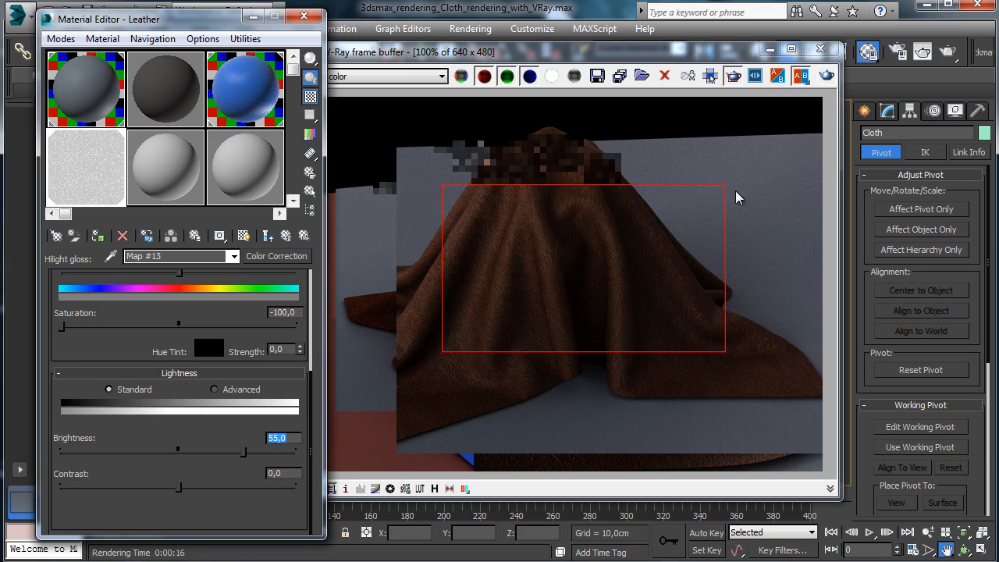
click(826, 76)
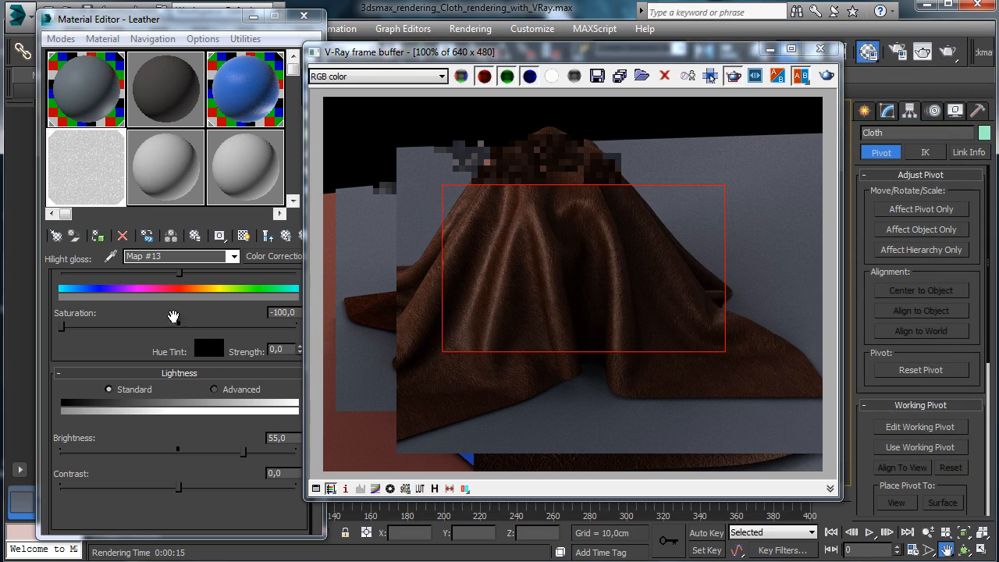
- Lower the brightness of the highlight glossiness Color Correction map to 50
double_click(288, 439)
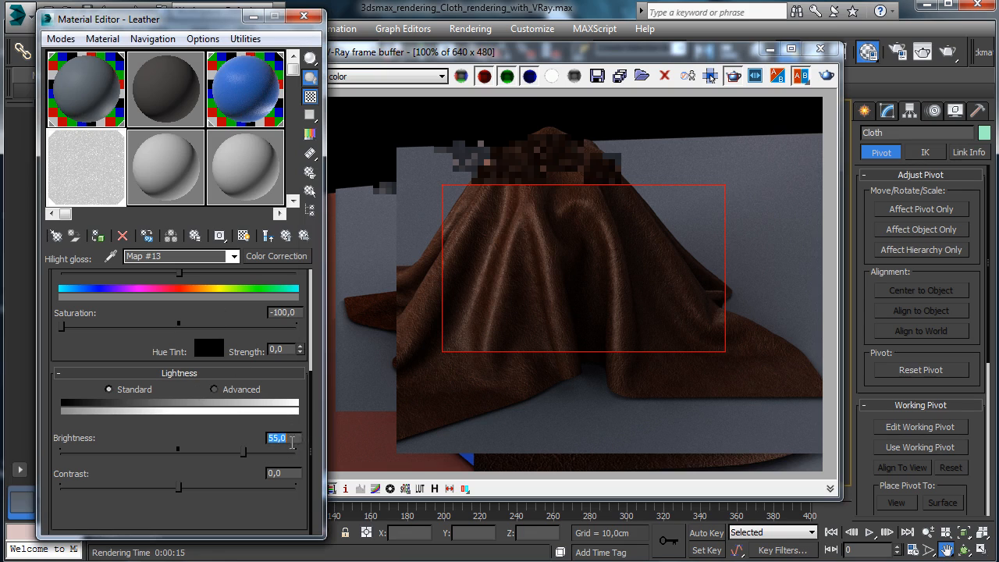
text(50)
key(Return)
click(285, 236)
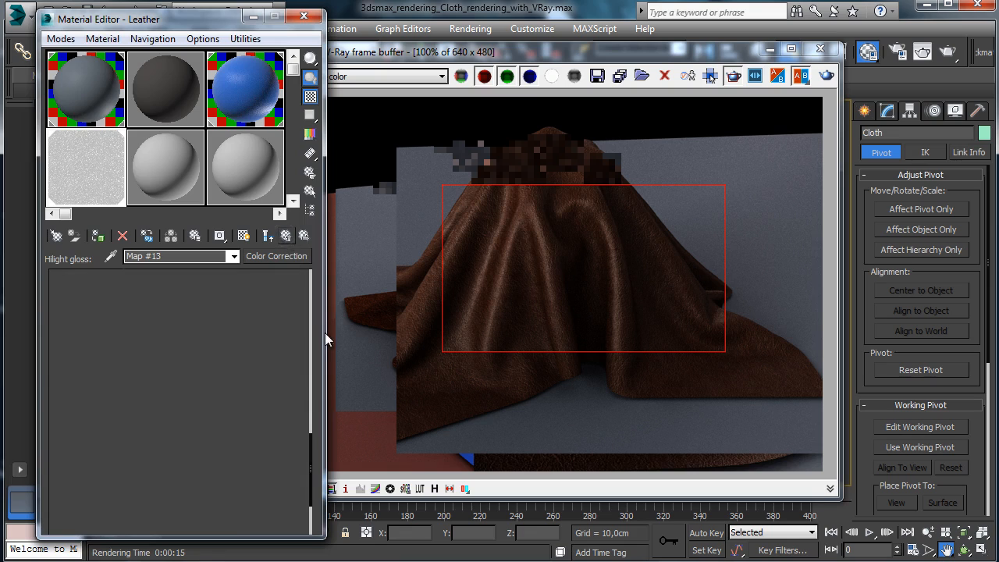
- Lower the brightness of the reflection glossiness Color Correction map to 62 and render the region again
click(243, 366)
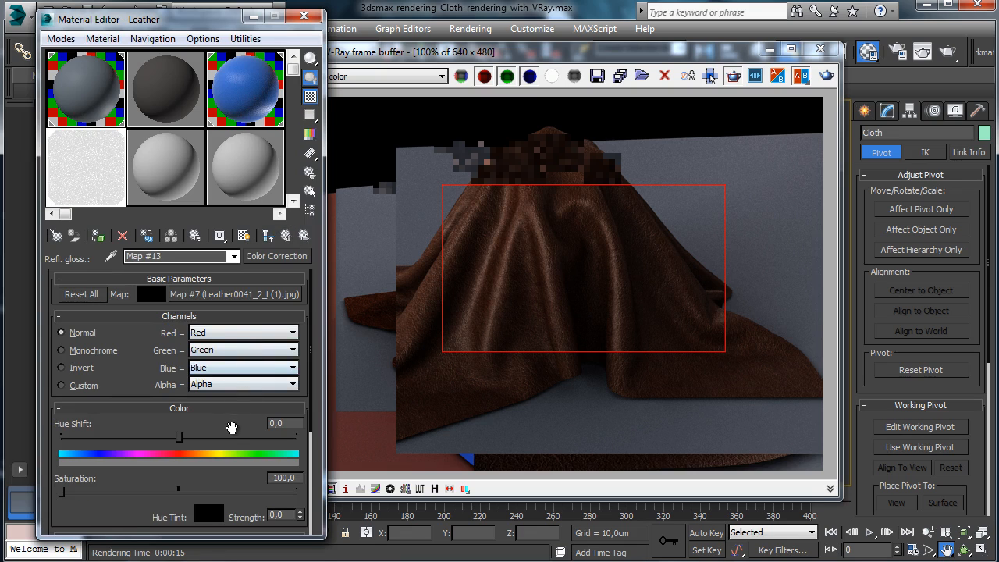
drag(232, 429, 242, 261)
double_click(298, 441)
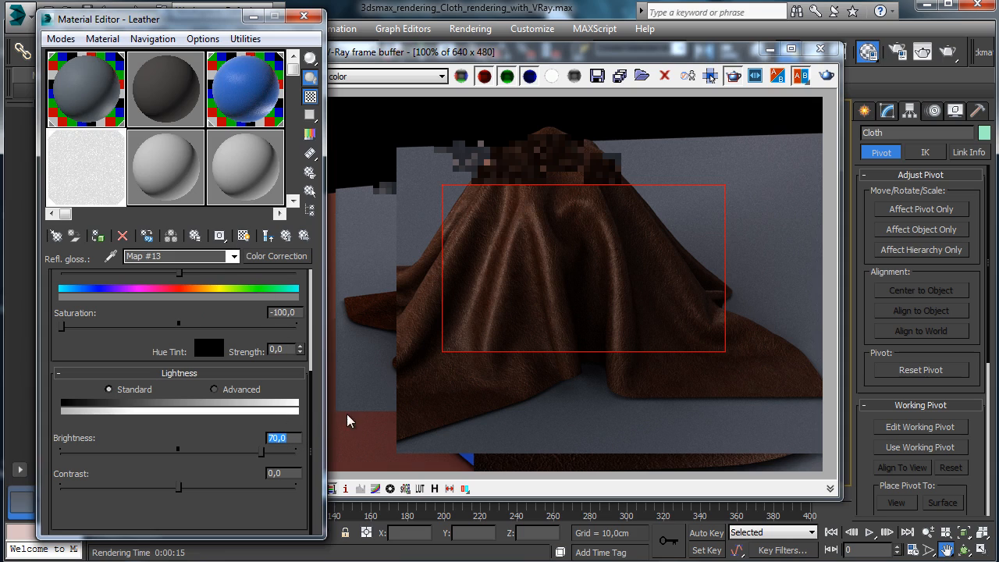
text(62)
key(Return)
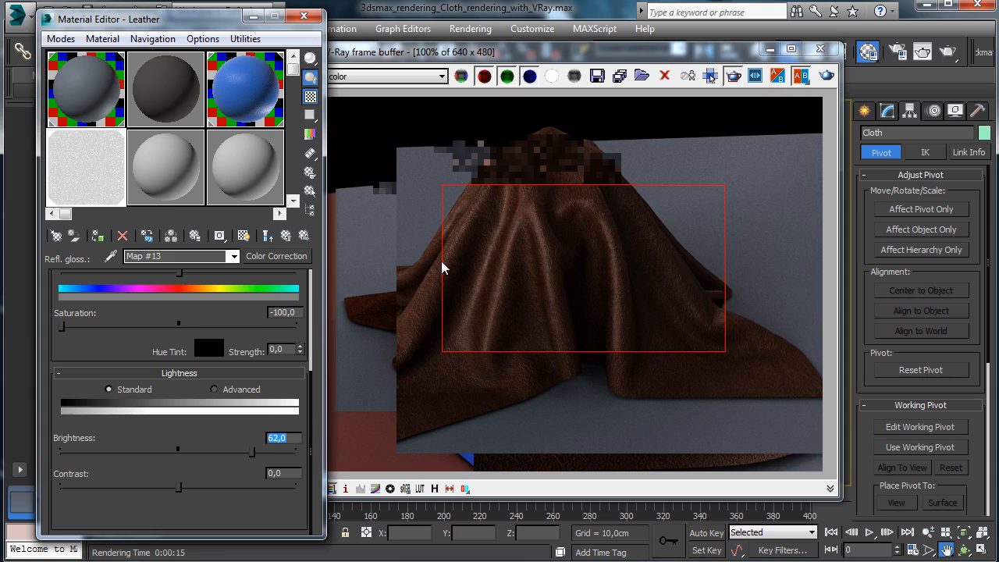
click(827, 76)
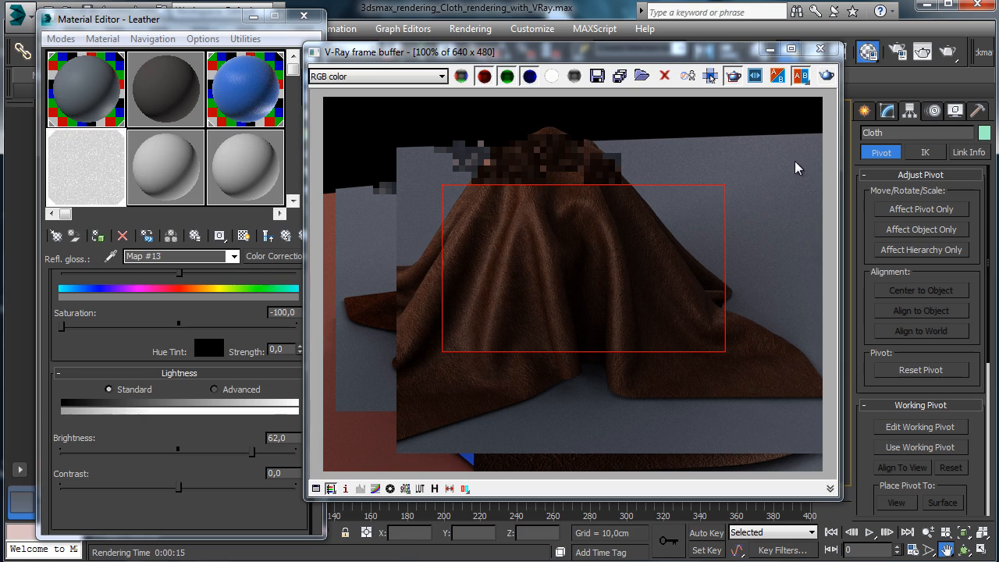
- Render a larger region enclosing nearly the whole draped cloth, and return to the Leather material's list of maps
drag(342, 121, 823, 461)
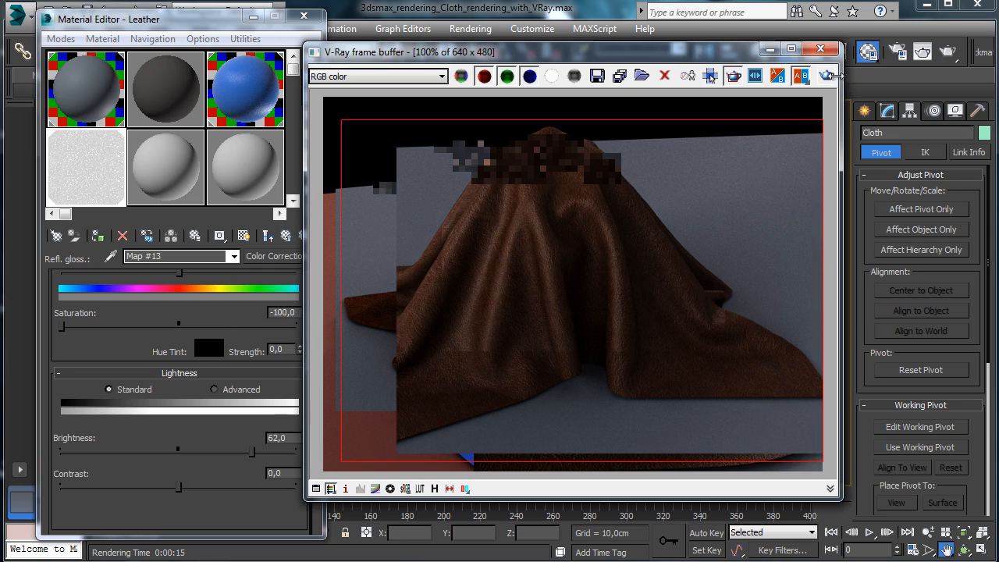
click(827, 76)
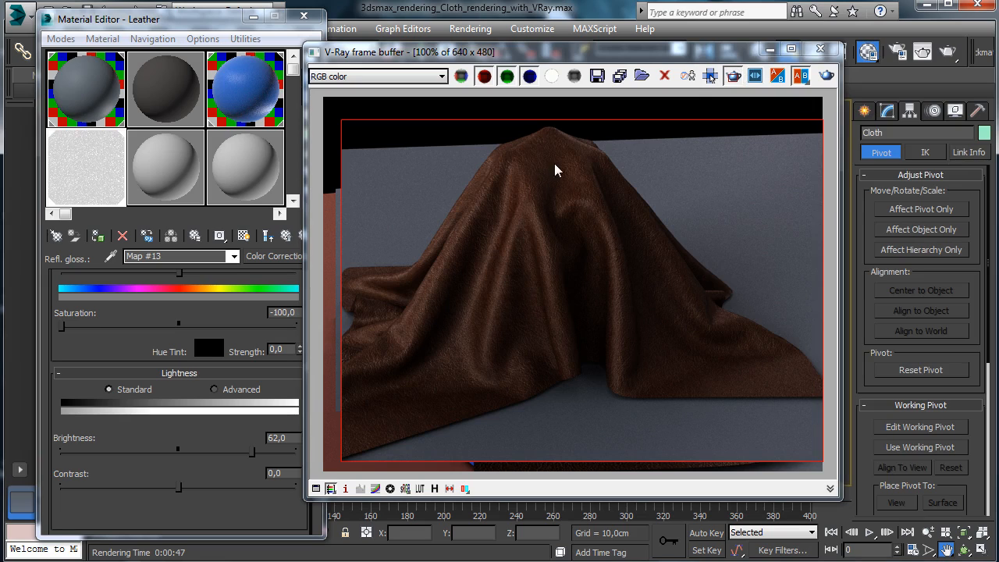
click(263, 250)
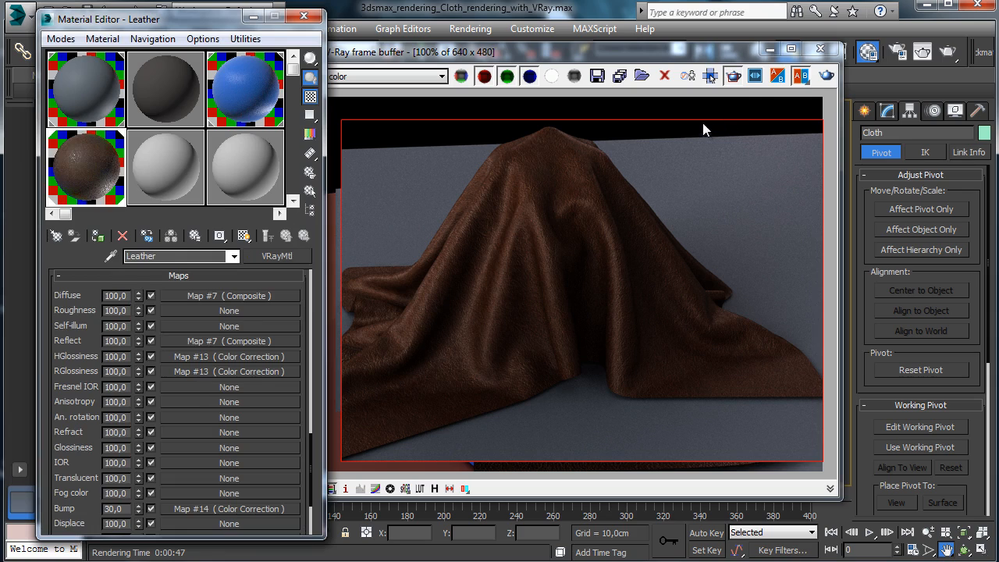
- Minimize the frame buffer and Material Editor, and create a camera from the current perspective view
click(769, 50)
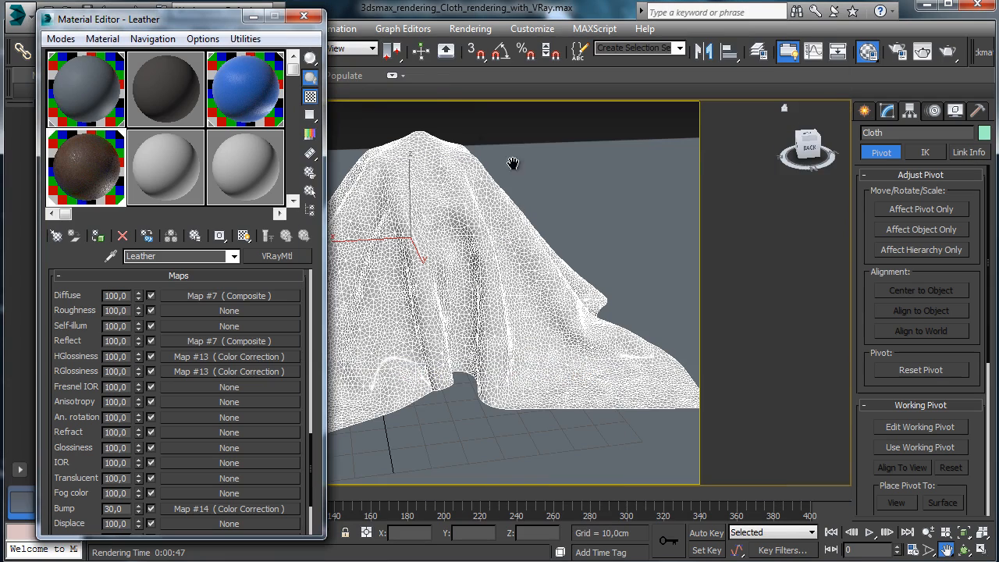
click(253, 17)
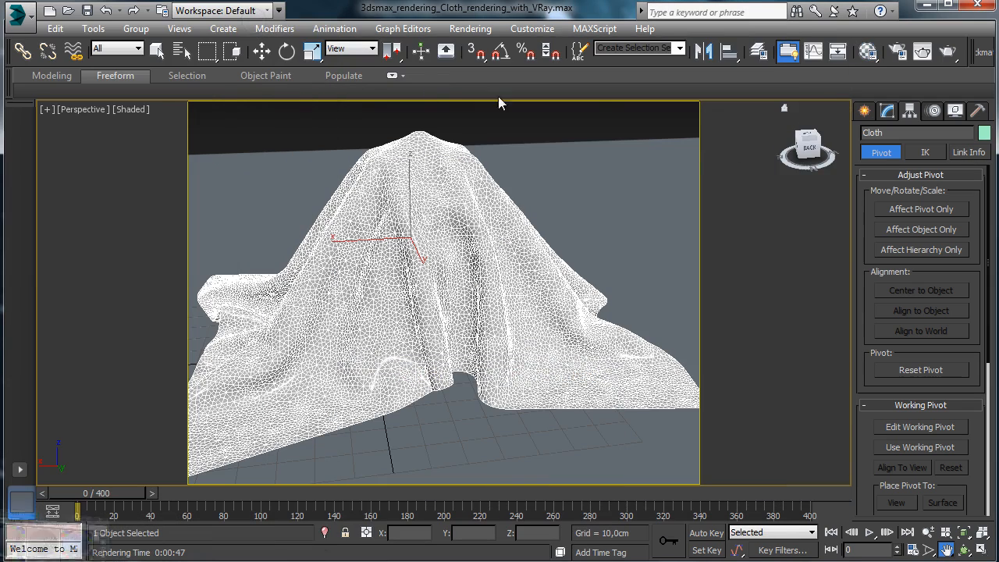
click(179, 29)
click(239, 227)
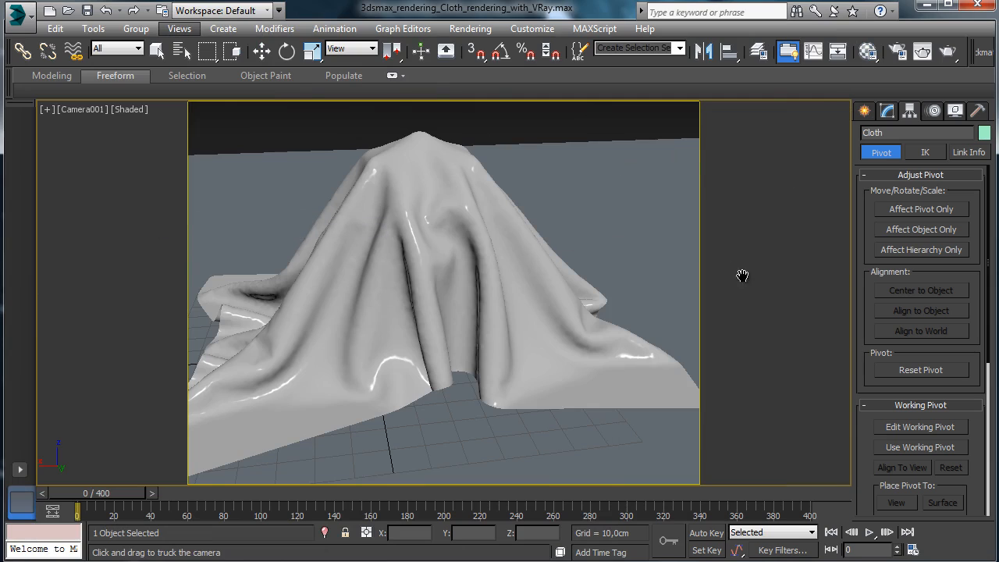
- Clone the draped cloth as a single copy placed behind the original, name it Cloth_Leather, and reselect the front cloth
click(261, 50)
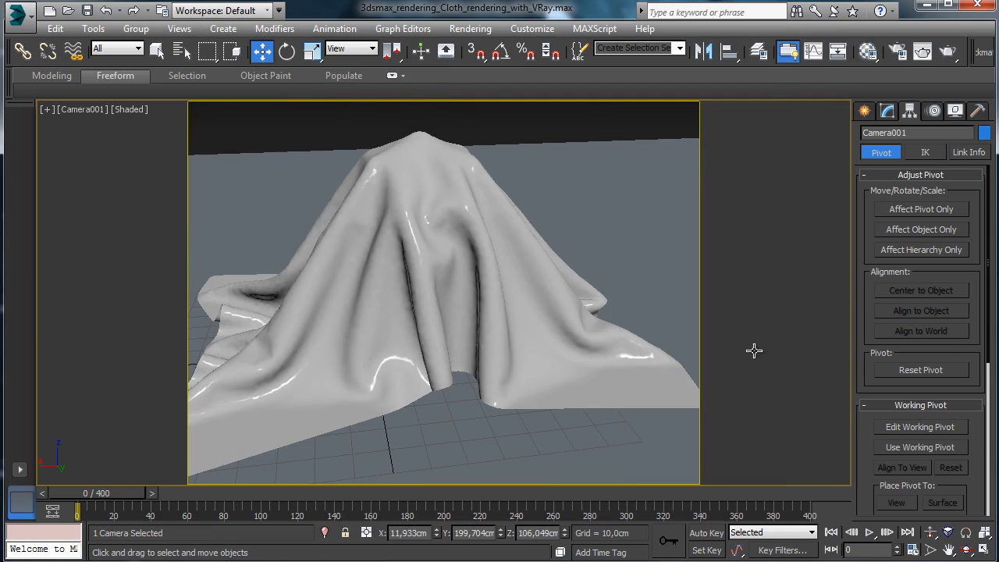
click(406, 255)
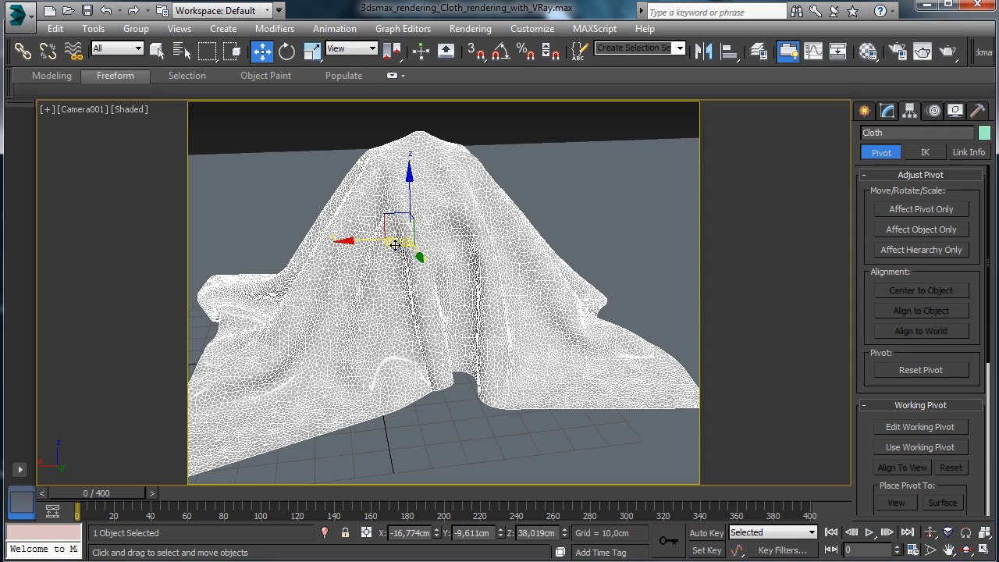
key(shift)
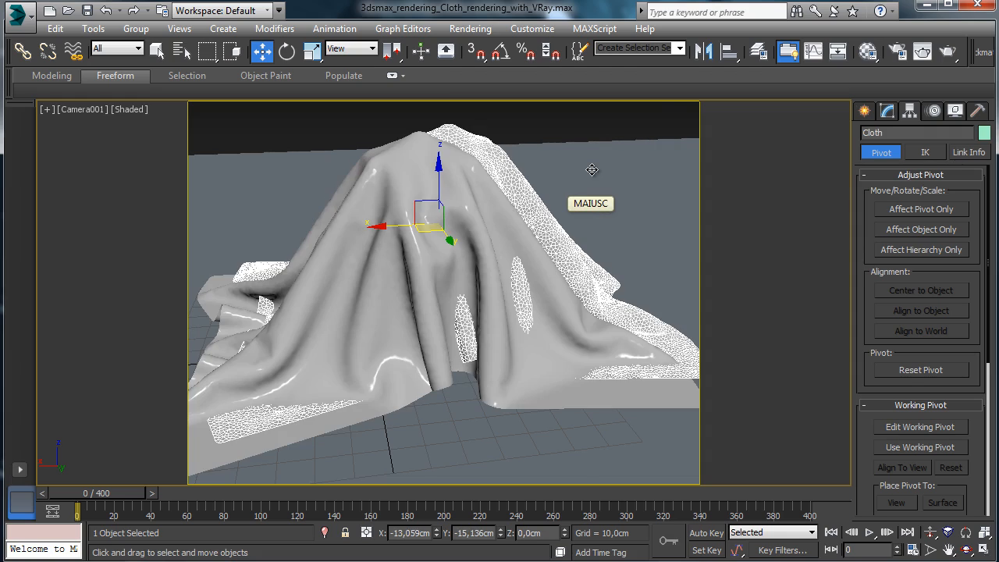
shift+drag(592, 170, 599, 168)
drag(445, 330, 428, 331)
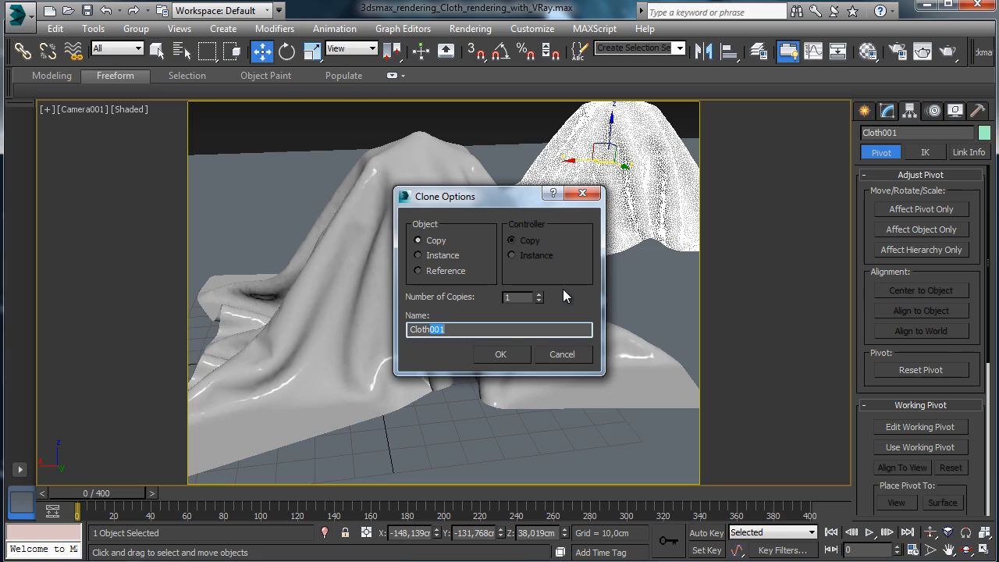
text(_Leather)
key(Return)
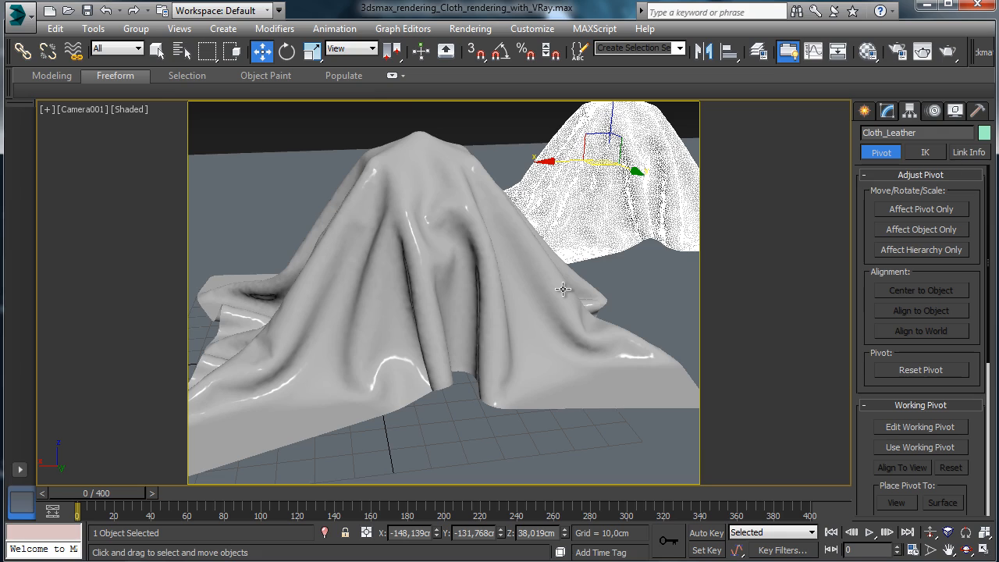
click(410, 218)
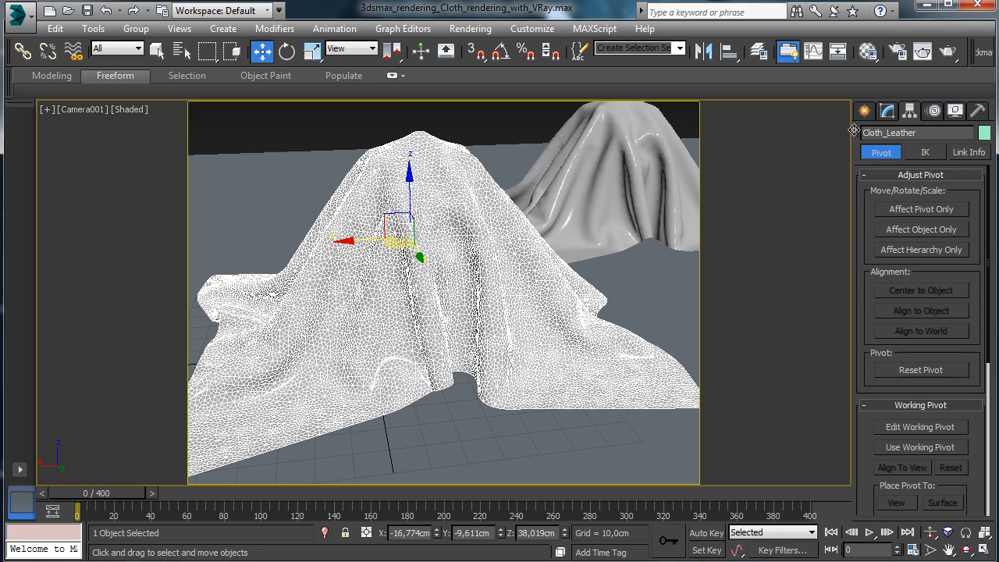
- Reopen the Material Editor, view the texture image FabricPatterns0065_M.jpg at large size and close the image
key(m)
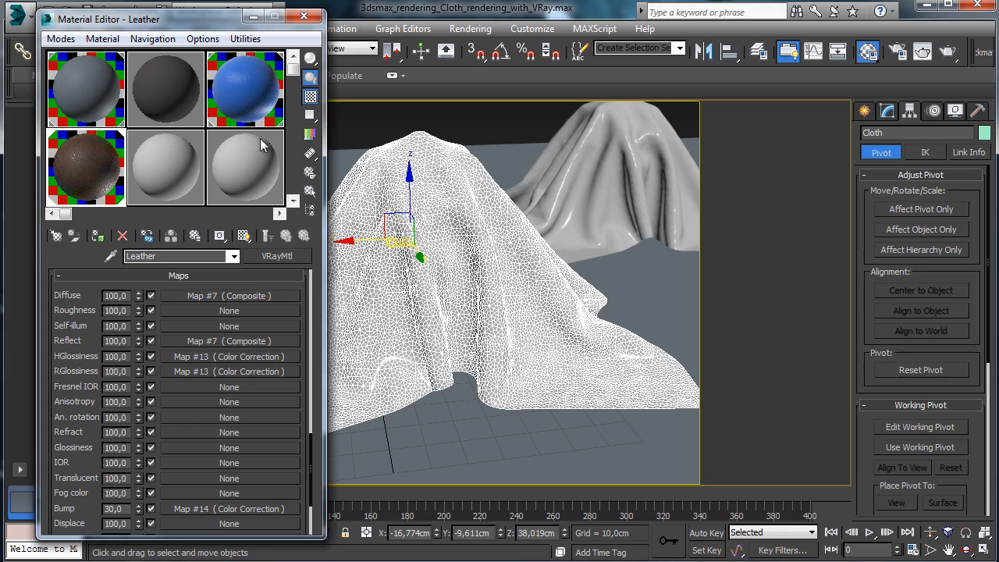
click(470, 29)
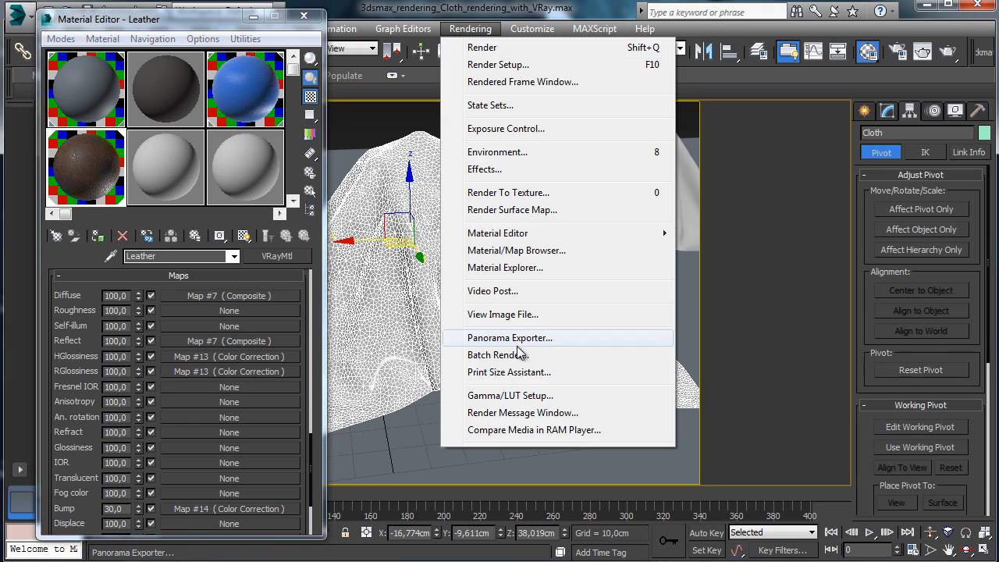
click(528, 317)
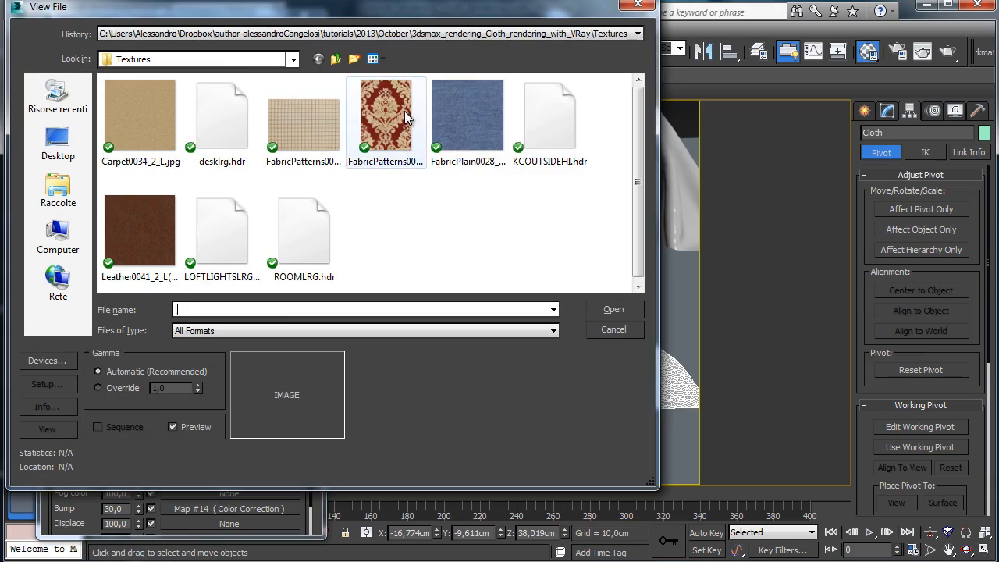
click(386, 125)
click(612, 310)
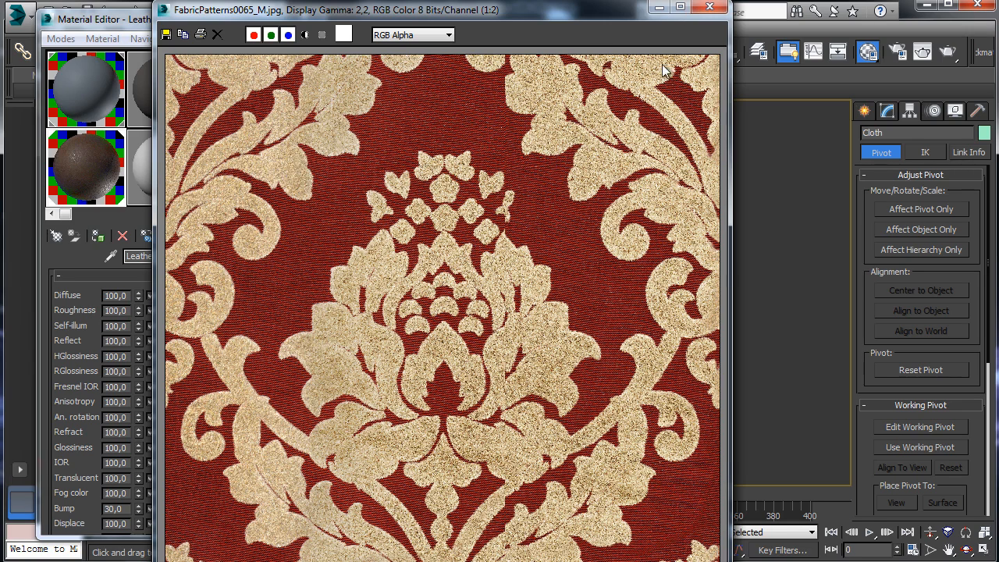
click(712, 8)
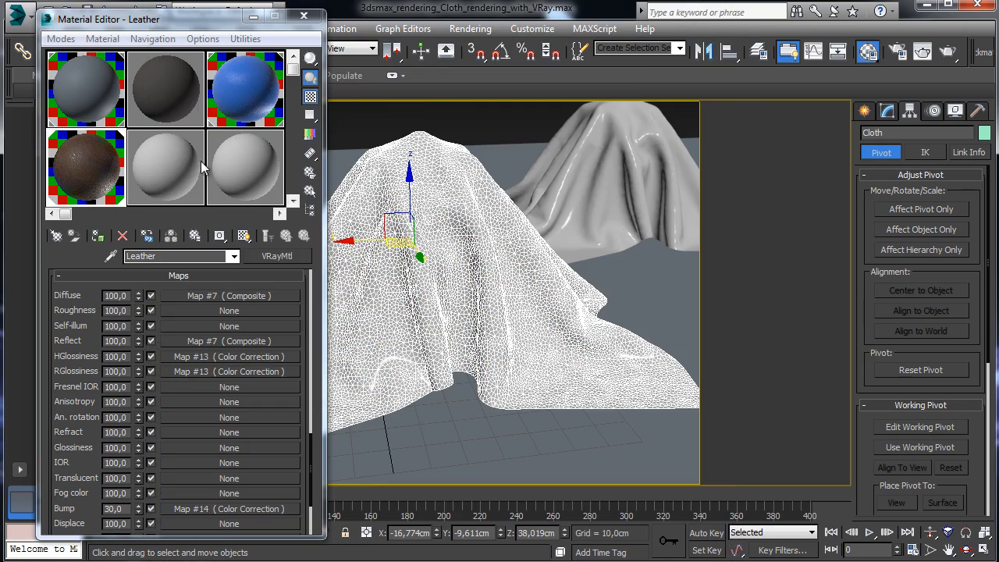
- Name the first unused sample material General fabric and assign it to the selected front cloth
click(261, 163)
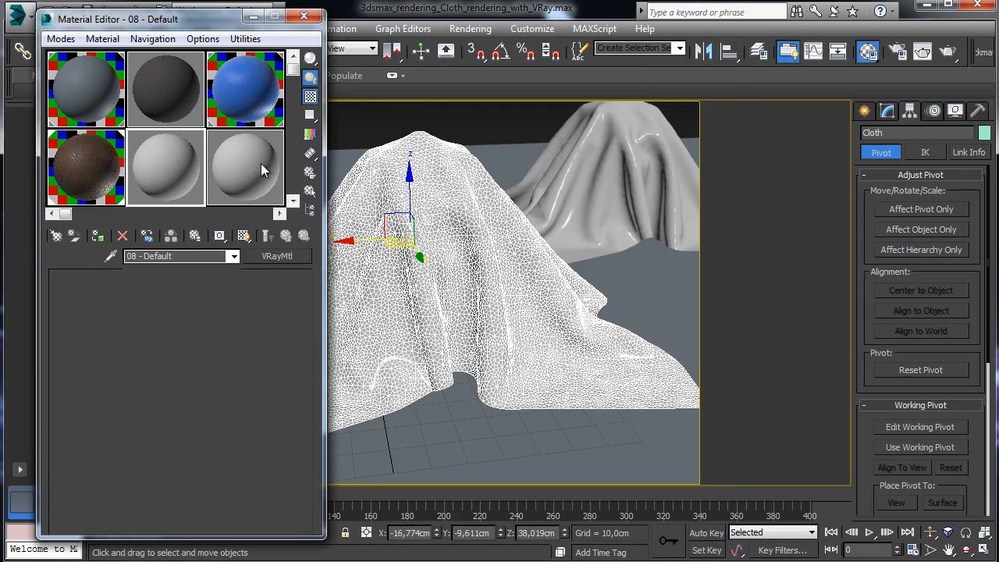
click(185, 258)
text(Gene)
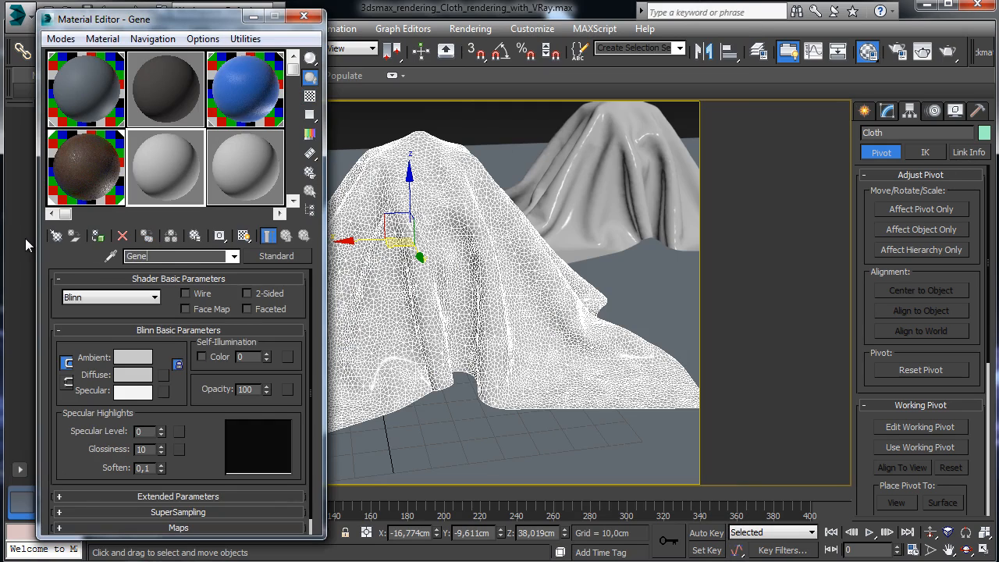
text(ral fabric)
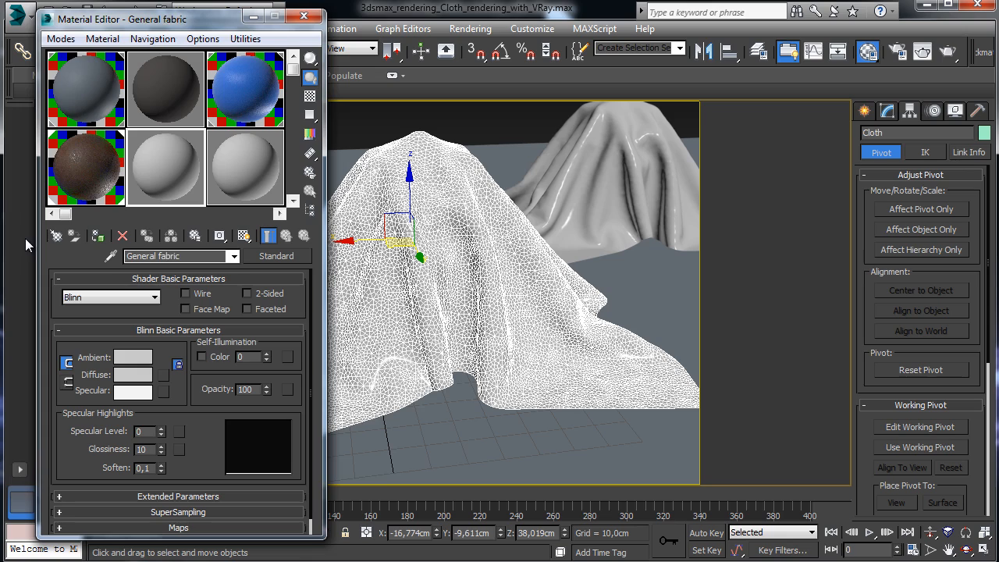
click(97, 235)
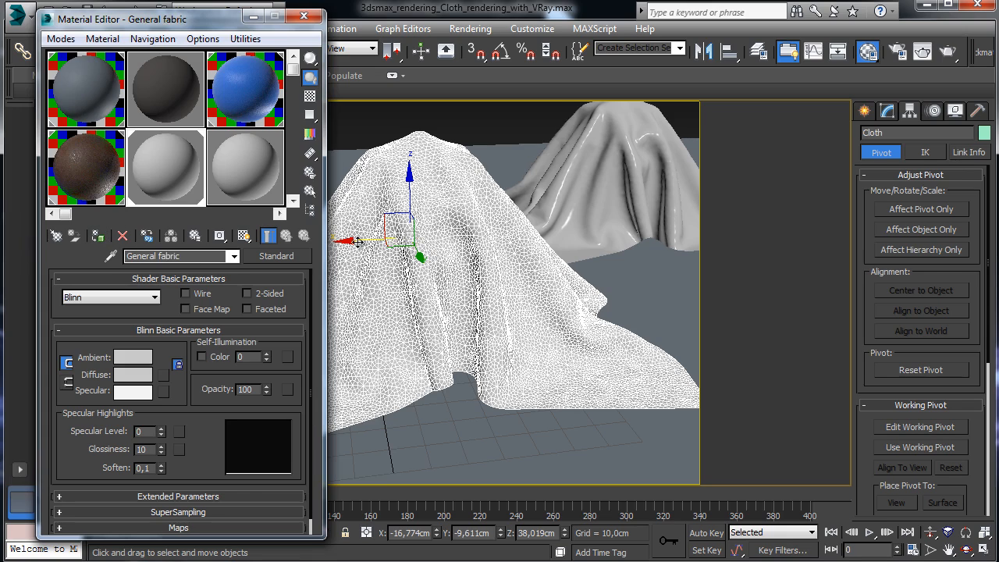
- Change the General fabric material's type to VRayMtl and reposition the Material Editor window
click(281, 256)
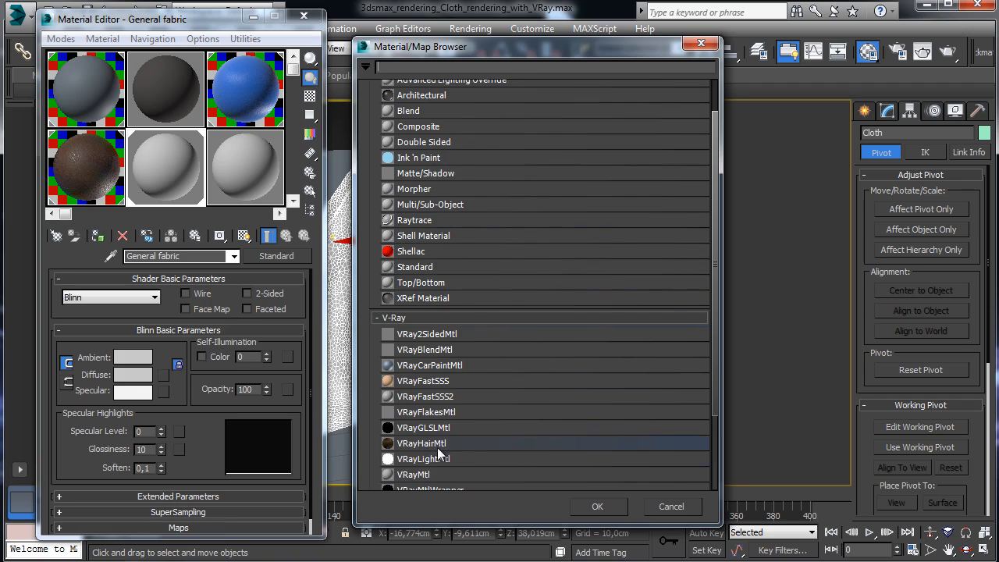
double_click(418, 473)
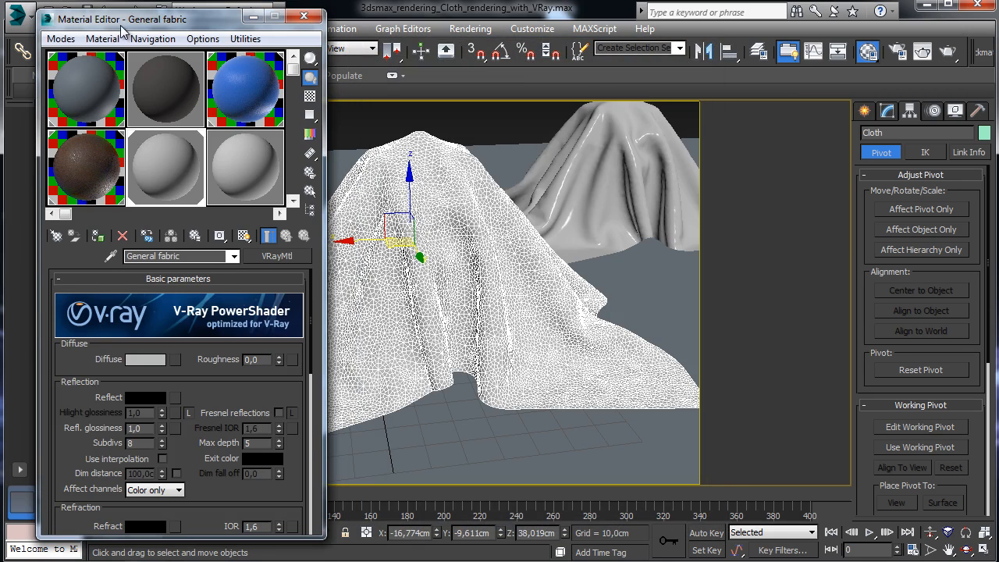
drag(122, 26, 92, 71)
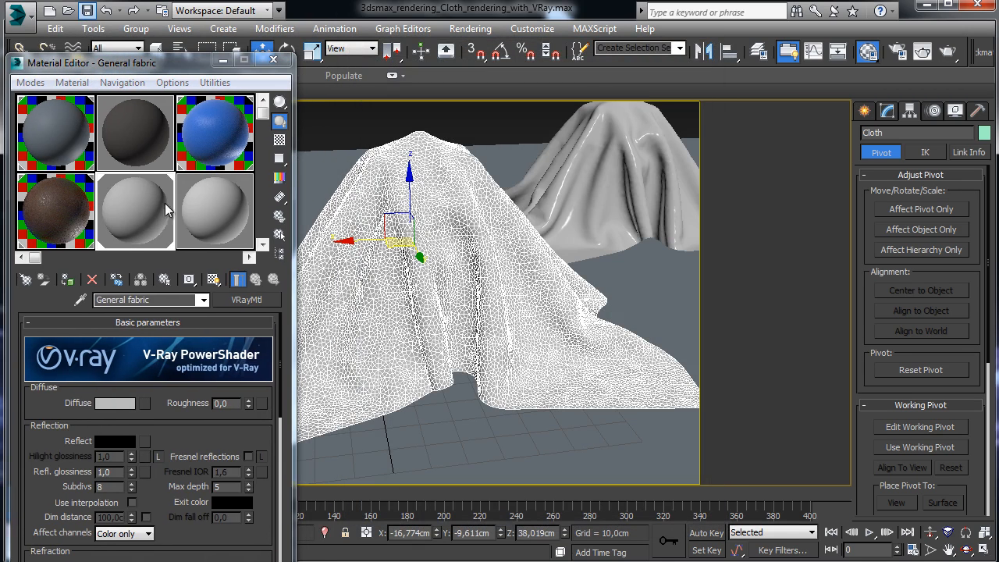
drag(187, 62, 203, 20)
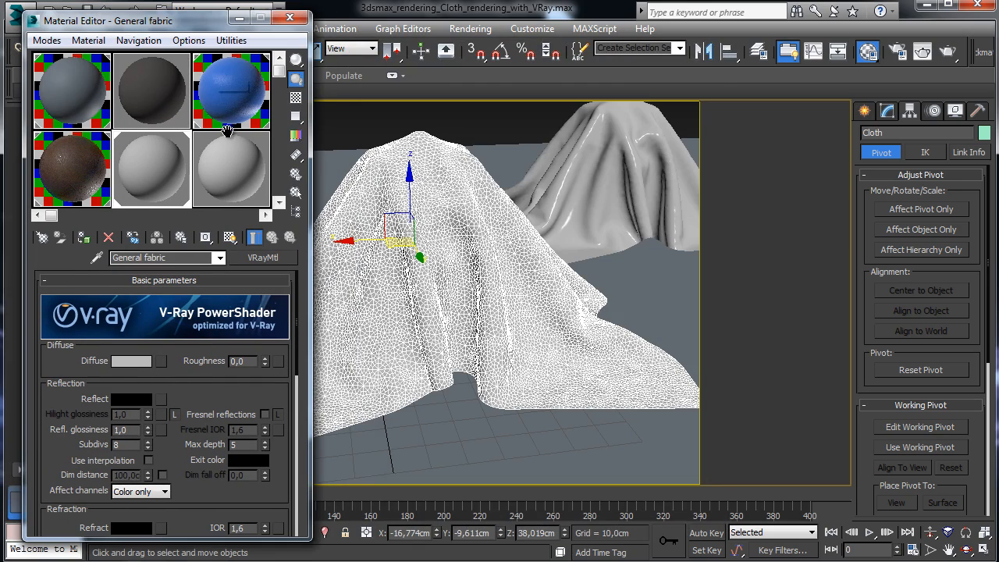
- Load the bitmap FabricPatterns0010_L.jpg into the General fabric material's diffuse map slot
click(163, 363)
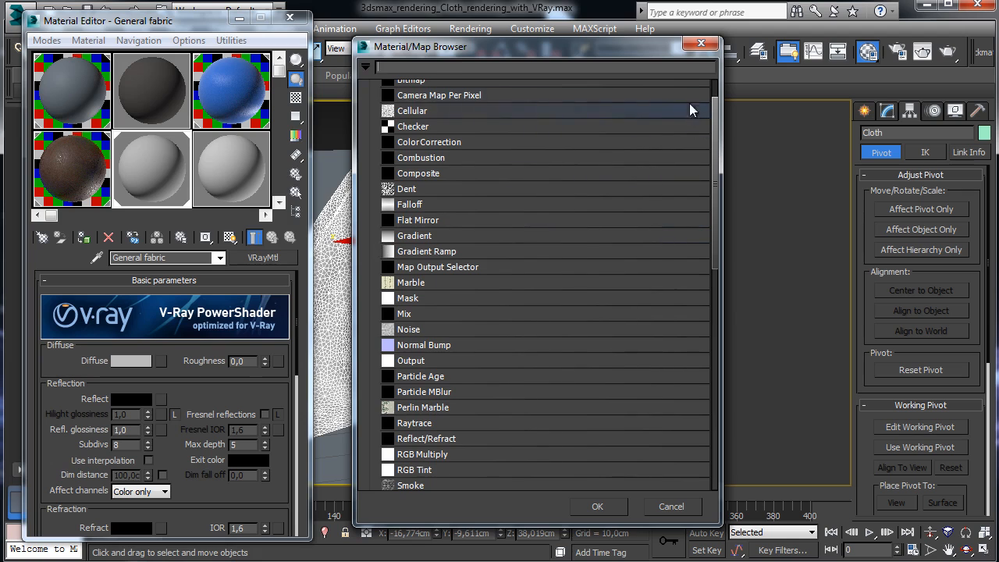
scroll(718, 97, up, 2)
double_click(410, 121)
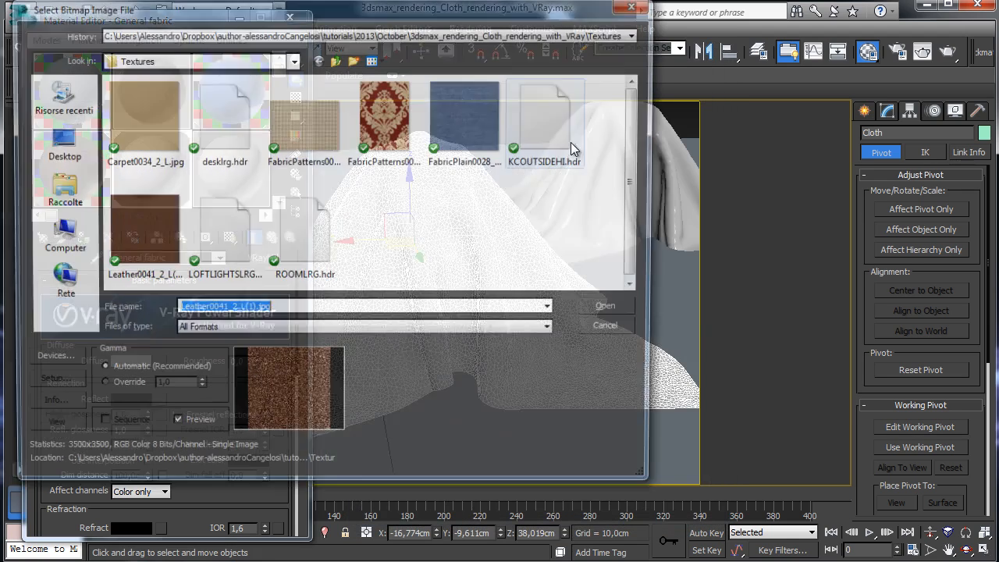
click(320, 132)
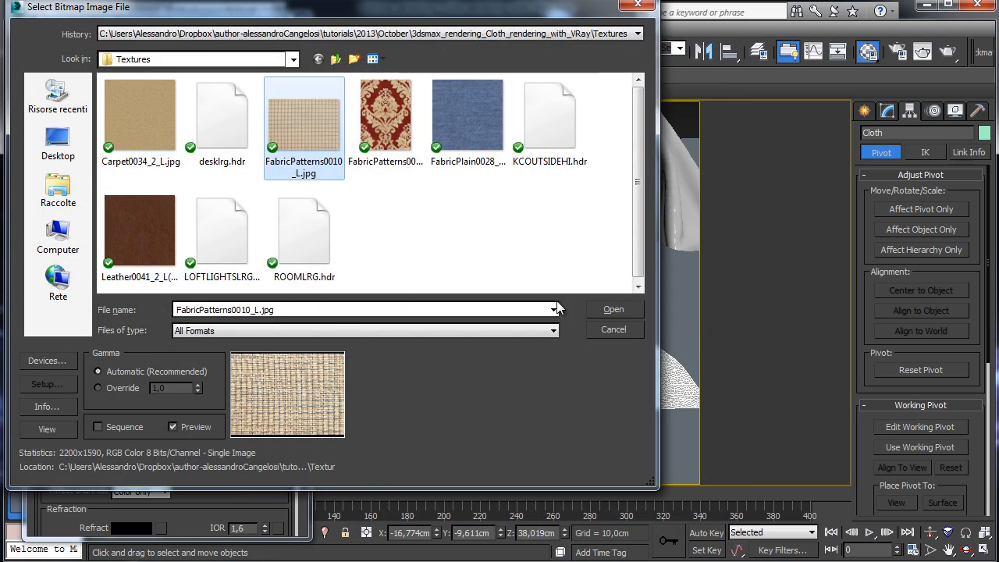
click(614, 309)
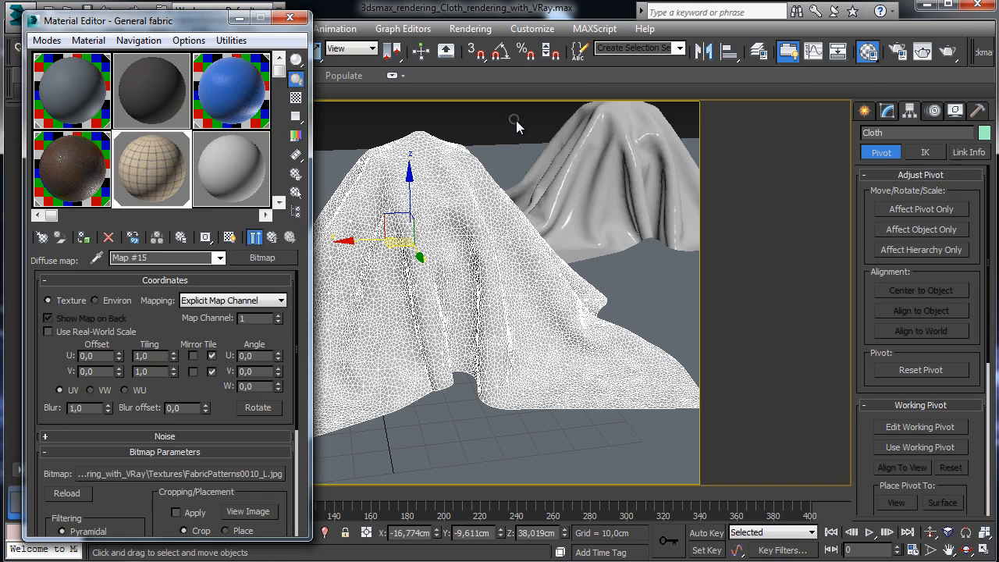
- Deselect the cloth, show the fabric texture in the viewport, and set the bitmap's blur to 0,01
click(572, 129)
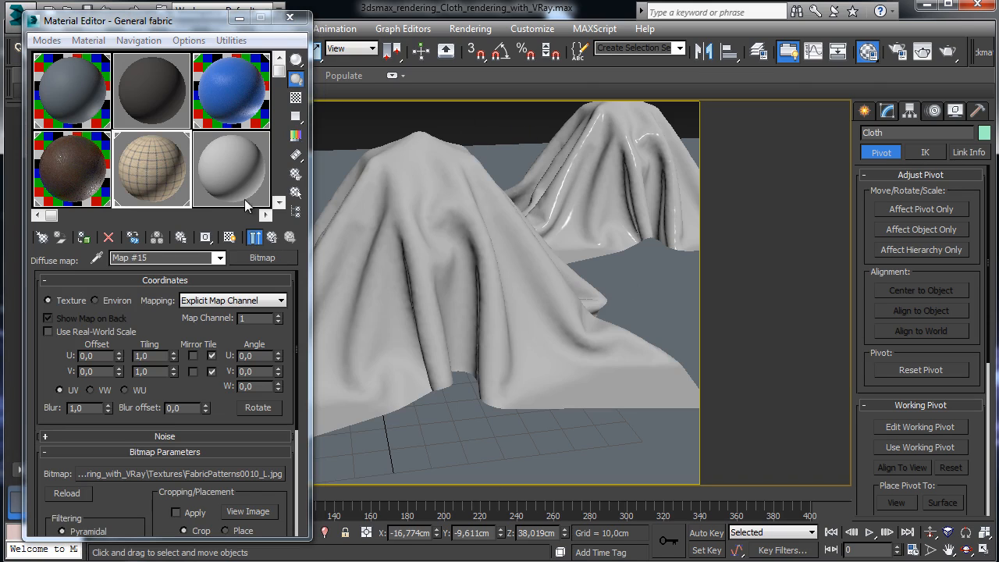
click(229, 236)
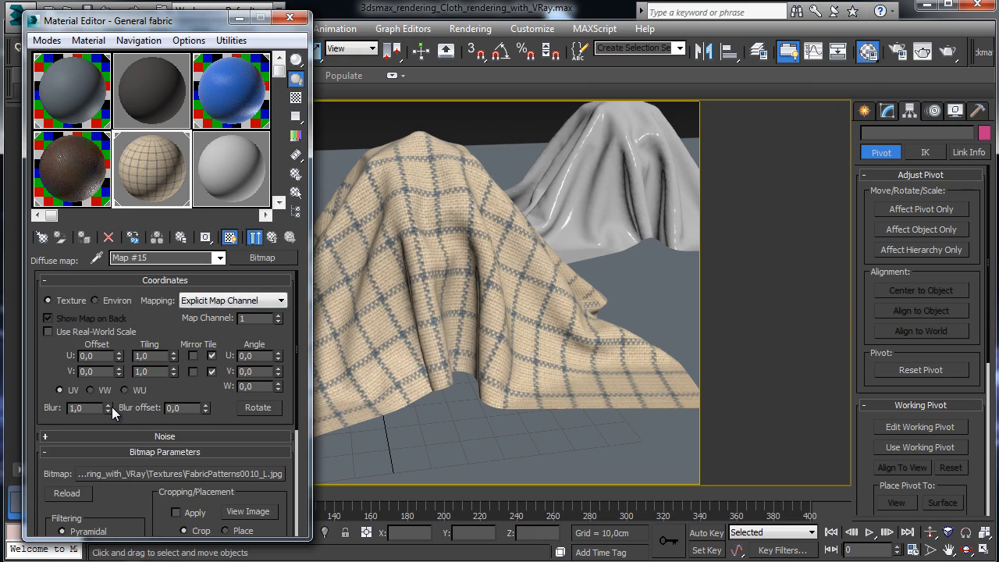
drag(110, 407, 117, 498)
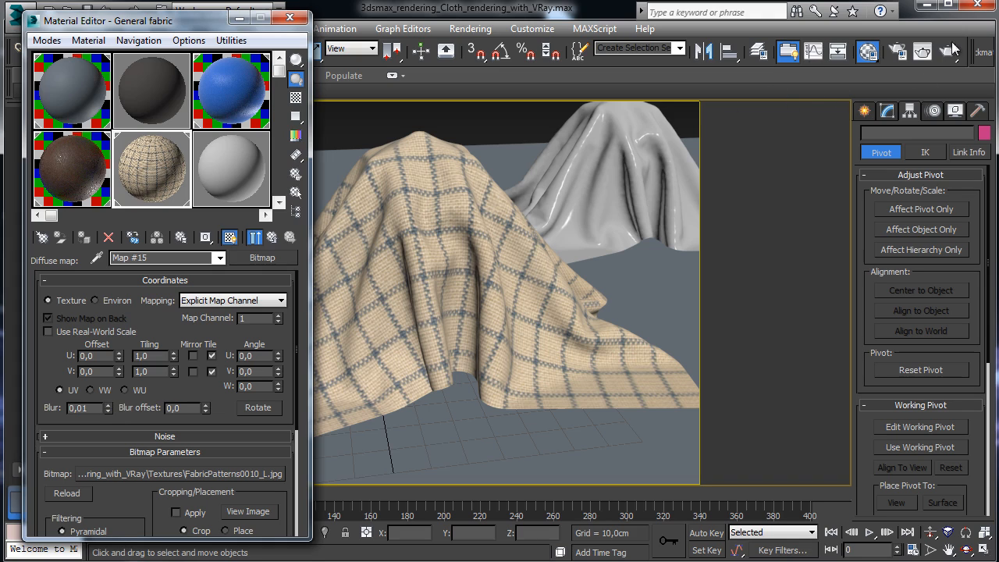
- Reopen the V-Ray frame buffer, redraw the render region around the central part of the front cloth, and render it
click(406, 492)
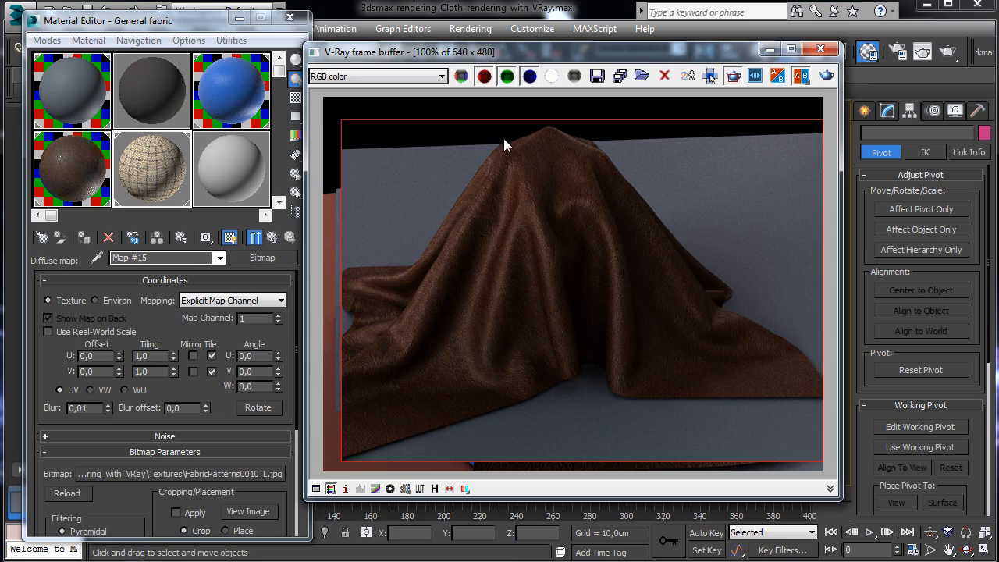
drag(447, 145, 715, 435)
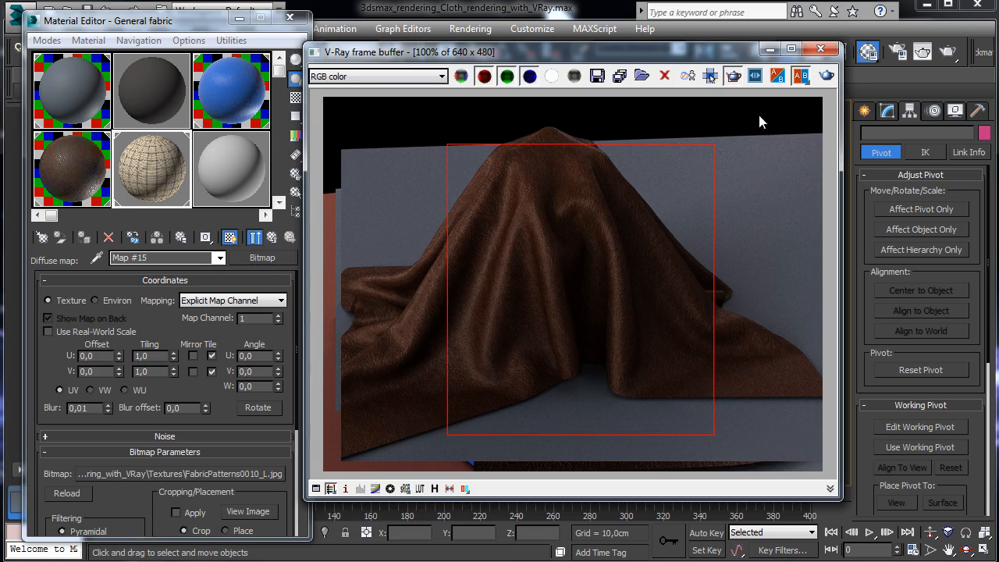
drag(359, 154, 688, 444)
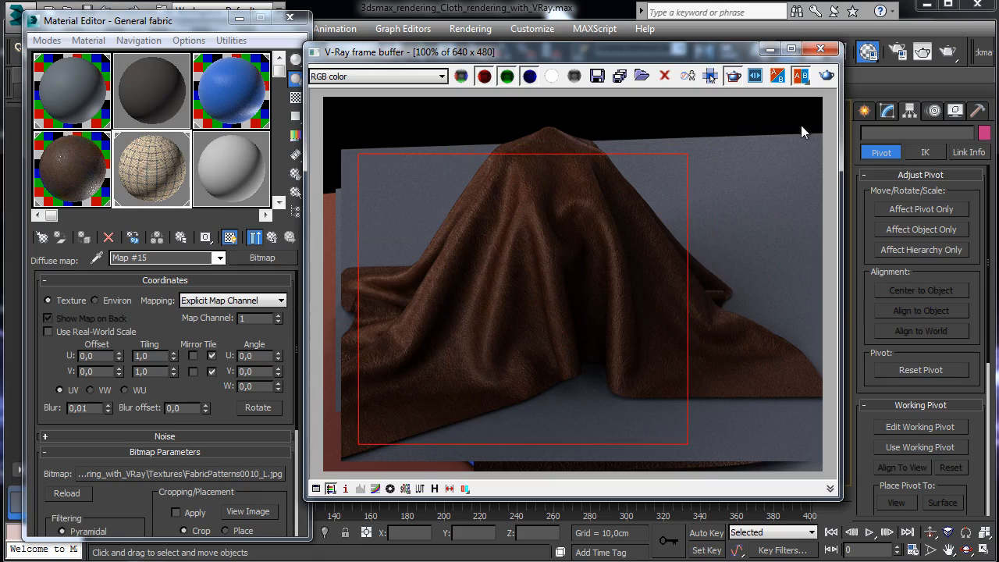
click(827, 76)
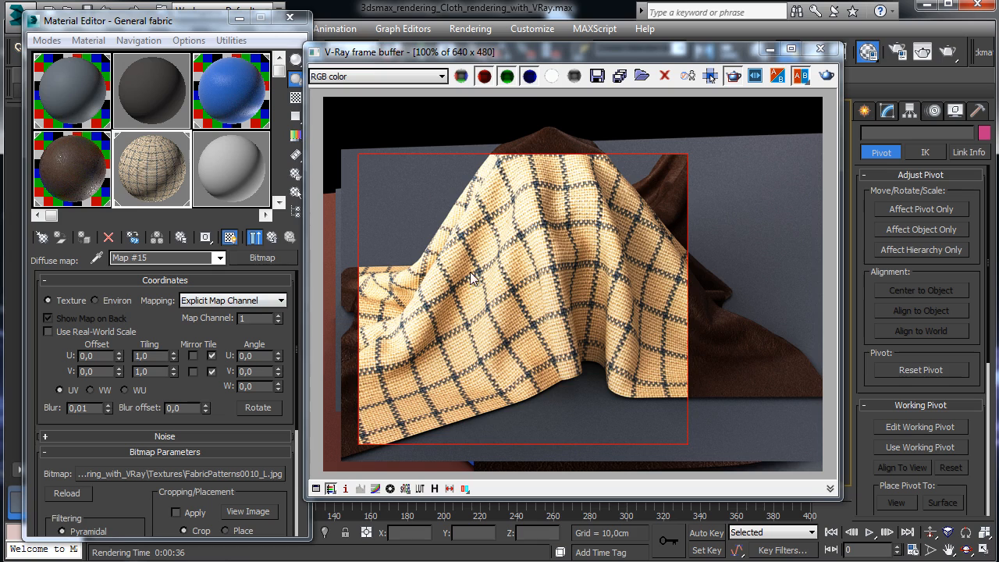
- Replace the diffuse bitmap with a Falloff map, keeping the old bitmap as its sub-map
click(263, 258)
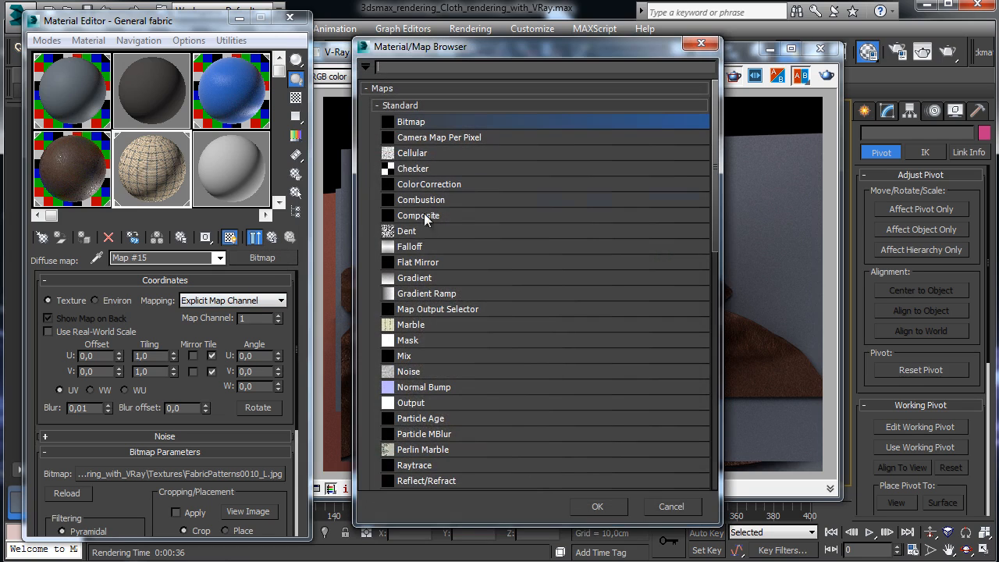
click(423, 244)
click(597, 506)
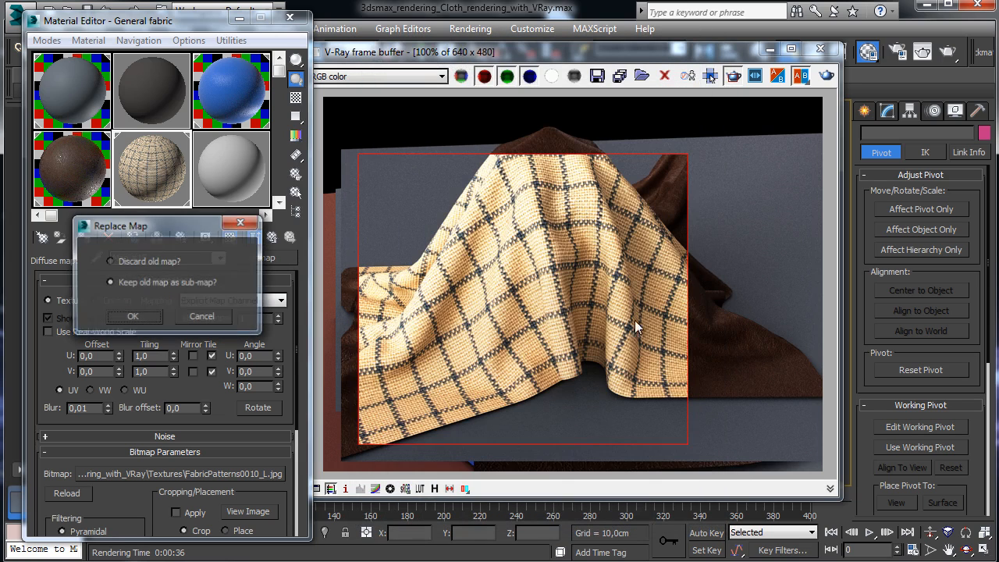
click(132, 317)
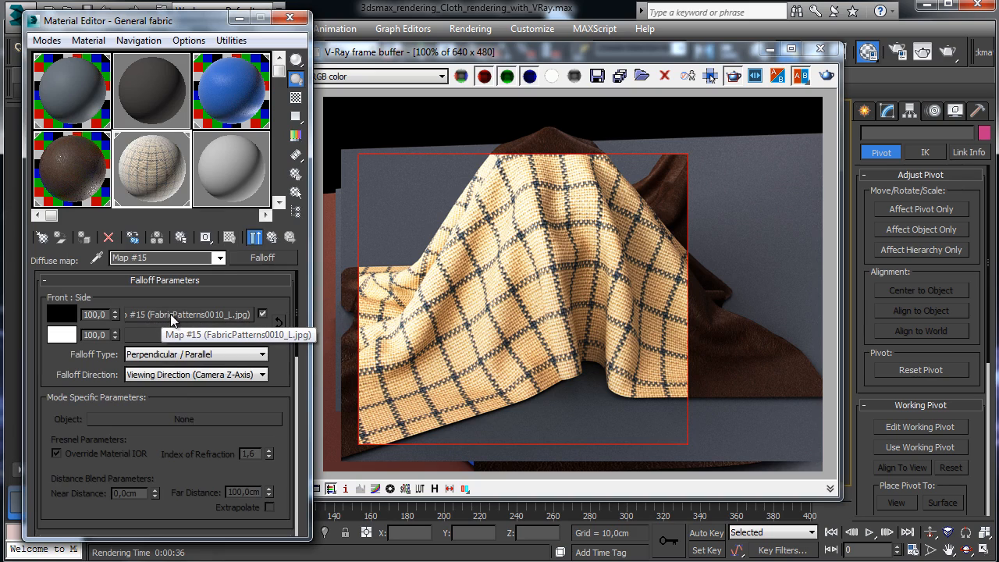
- Duplicate the Falloff's front fabric bitmap into its side slot as an independent copy
drag(172, 318, 179, 337)
click(132, 278)
click(144, 328)
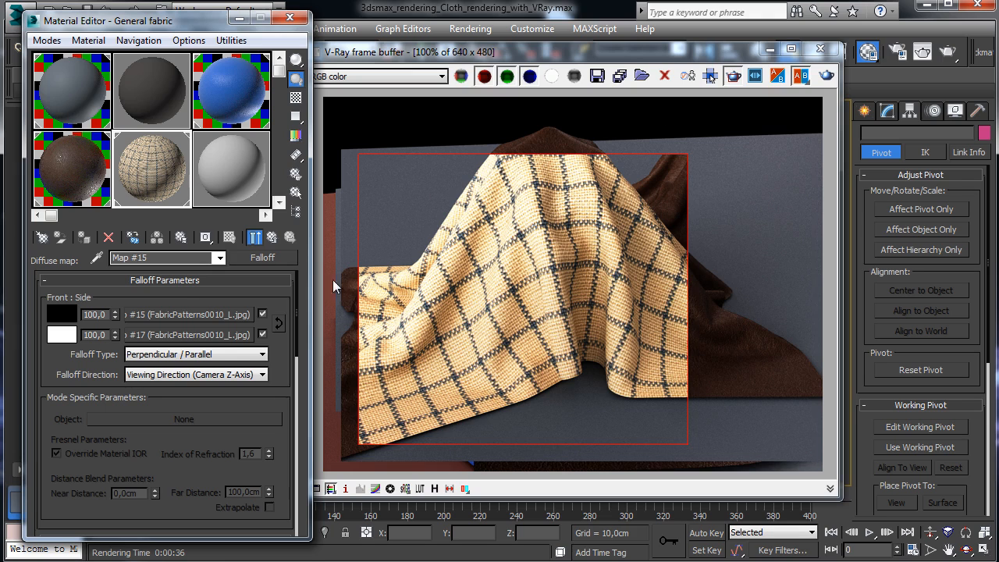
- Put a Color Correction map on the Falloff's front slot, keeping the fabric bitmap as its sub-map
click(179, 315)
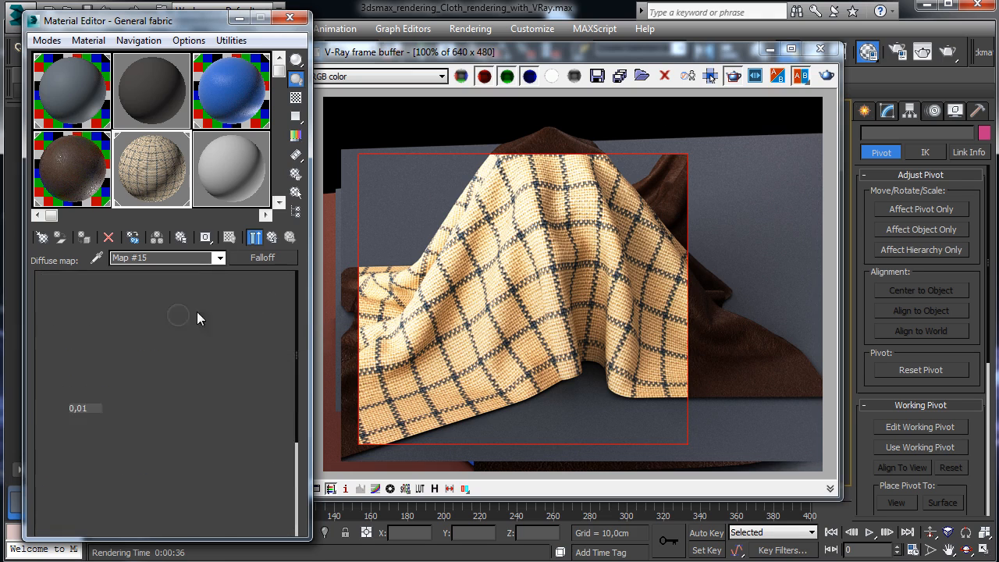
click(274, 259)
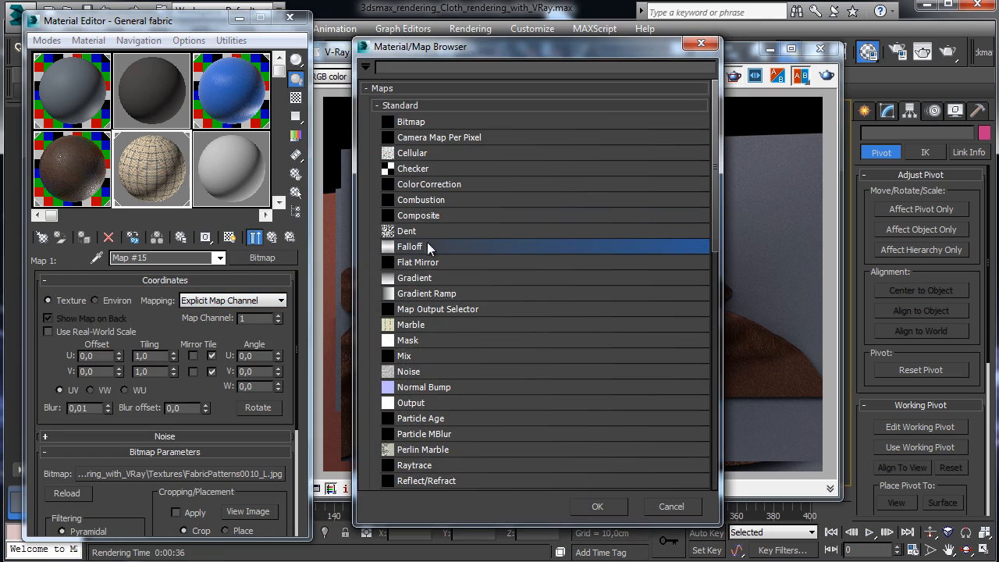
click(442, 187)
click(596, 508)
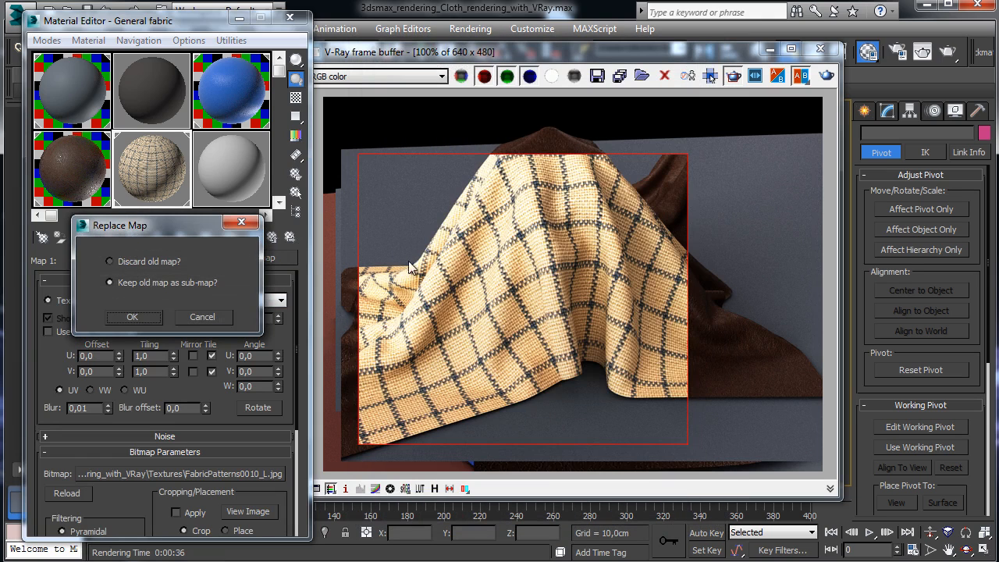
click(134, 317)
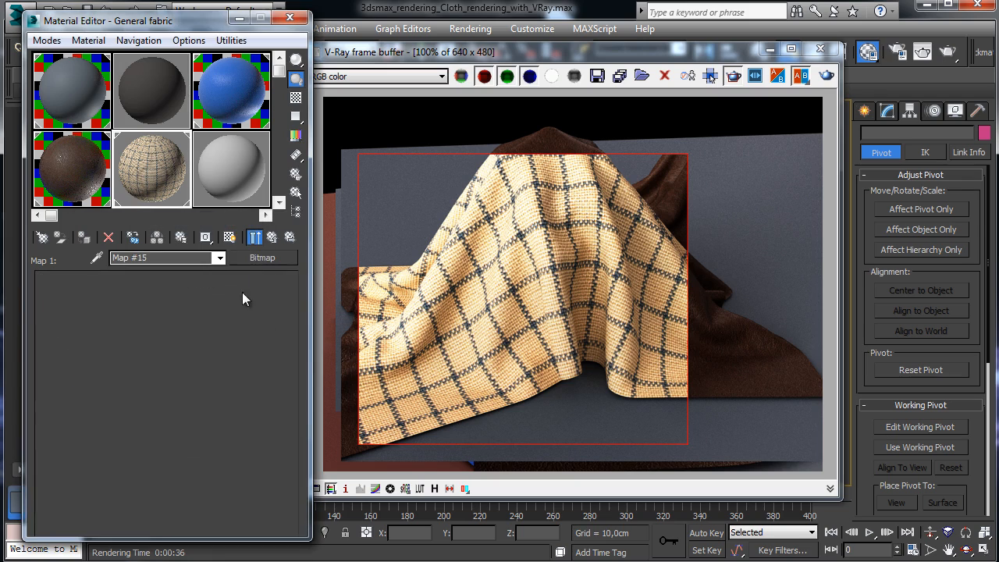
- Switch the front Color Correction's lightness to Advanced and set its RGB gamma/contrast to 0,6
scroll(195, 490, down, 3)
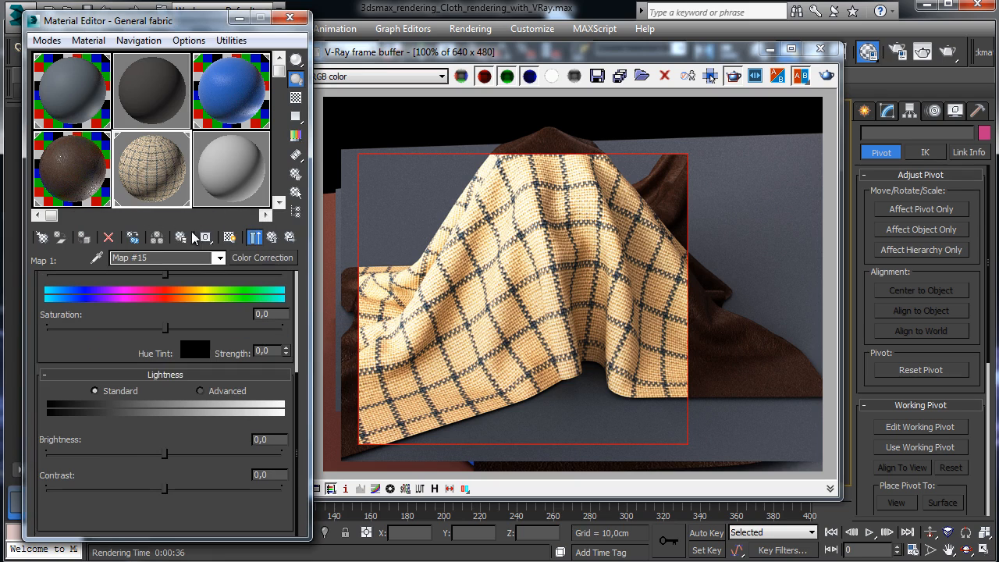
click(200, 391)
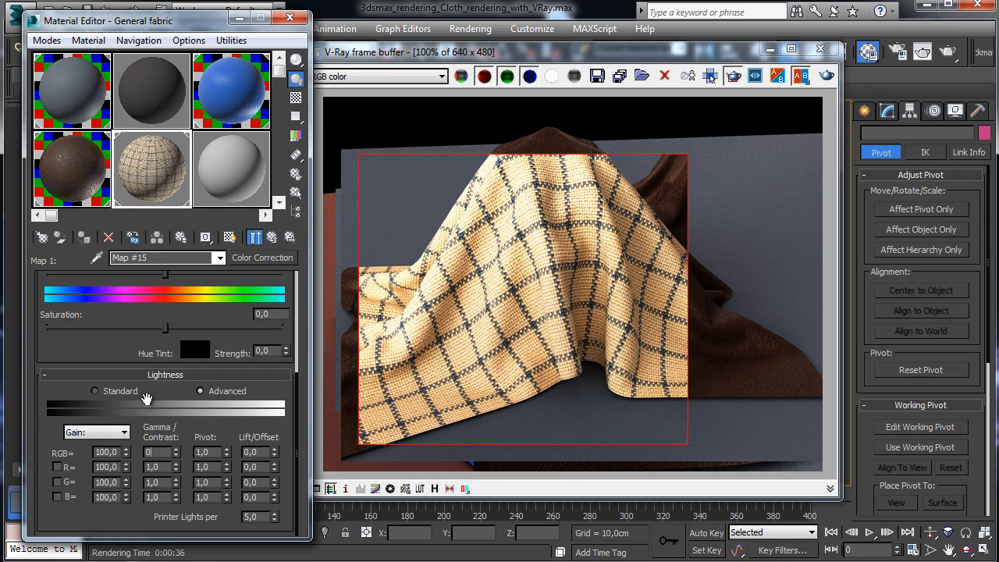
text(0,8)
key(Return)
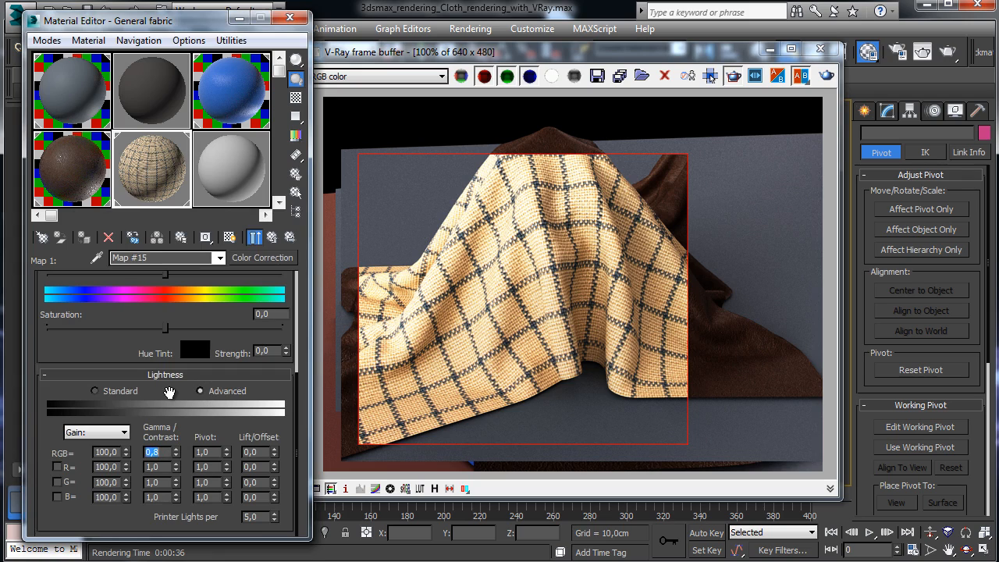
text(0,6)
key(Return)
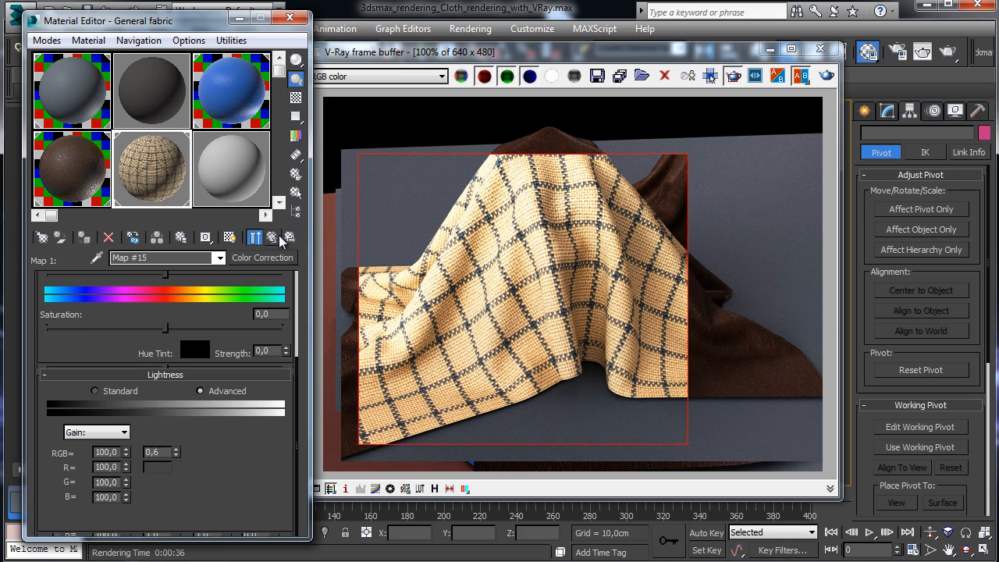
- Put a Color Correction map on the Falloff's side slot, keeping its bitmap as sub-map, and switch its lightness to Advanced
click(272, 237)
click(213, 335)
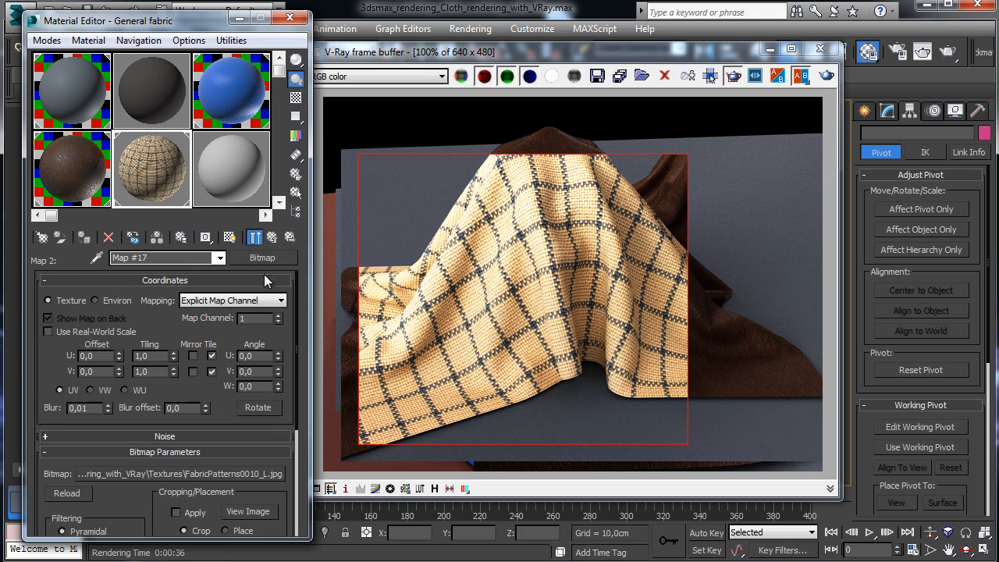
click(269, 259)
double_click(429, 184)
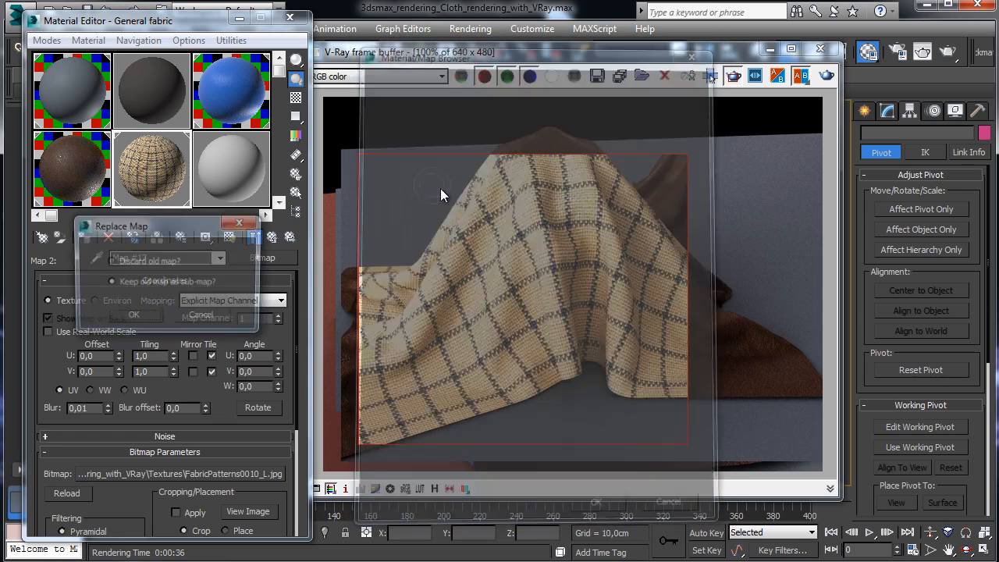
click(142, 316)
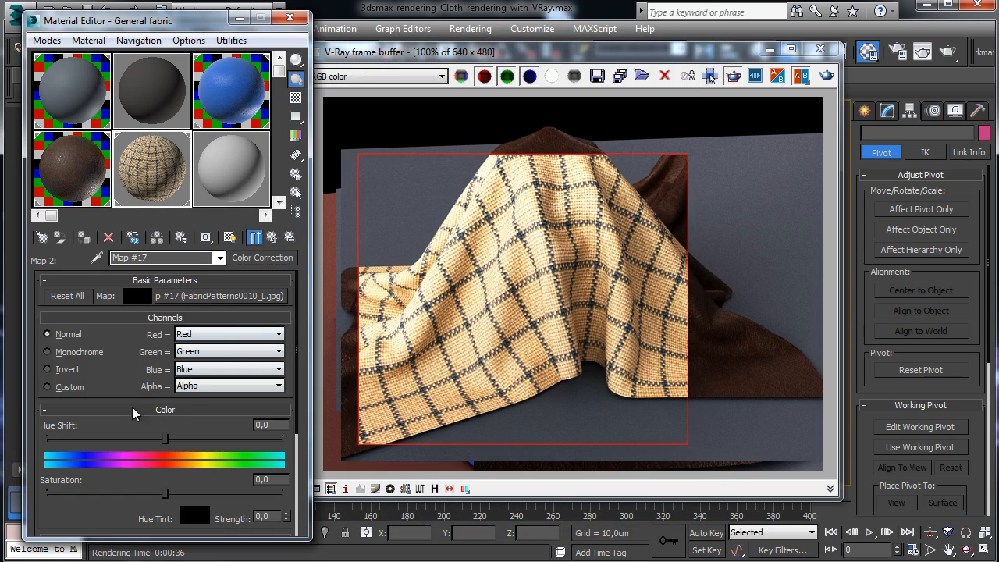
drag(196, 490, 190, 331)
click(200, 391)
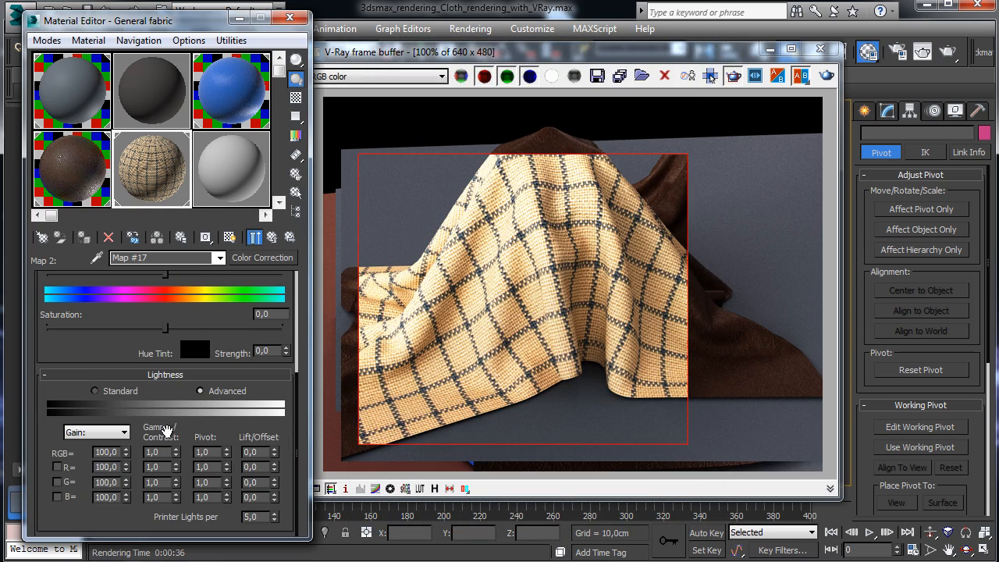
- Set the side Color Correction's RGB gamma/contrast to 1,2 and raise it to 1,4
double_click(167, 453)
text(1,2)
key(Return)
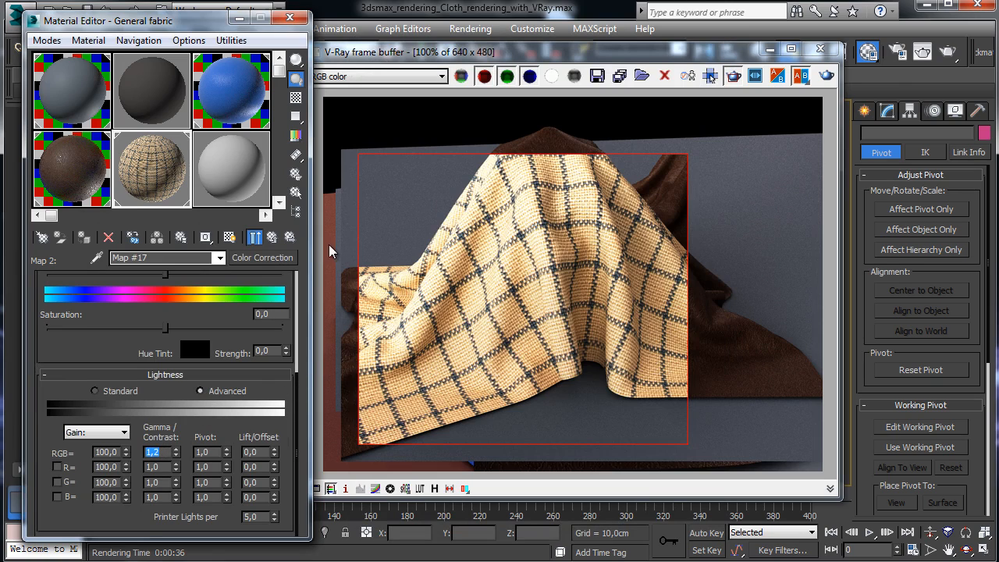
key(Right)
key(BackSpace)
text(4)
key(Return)
- Return to the diffuse Falloff and set its falloff type to Fresnel
click(290, 238)
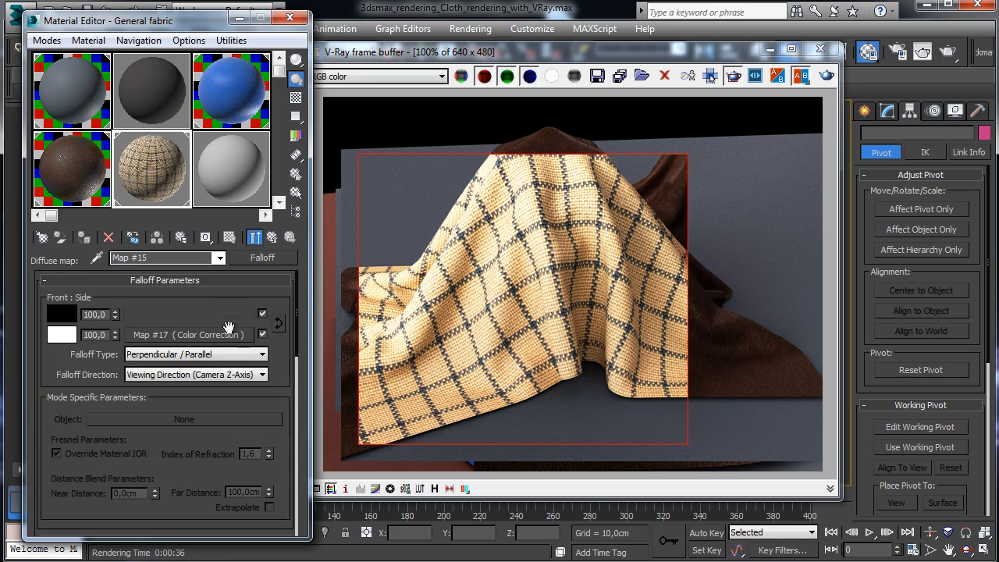
click(263, 355)
click(225, 388)
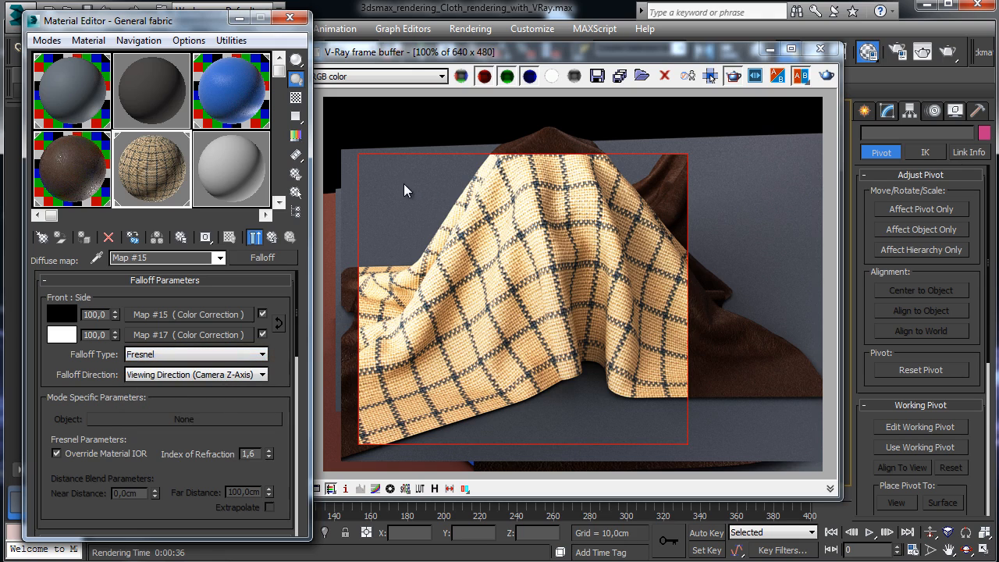
- Test-render a new region covering most of the front cloth, and stop the render partway
drag(403, 184, 738, 416)
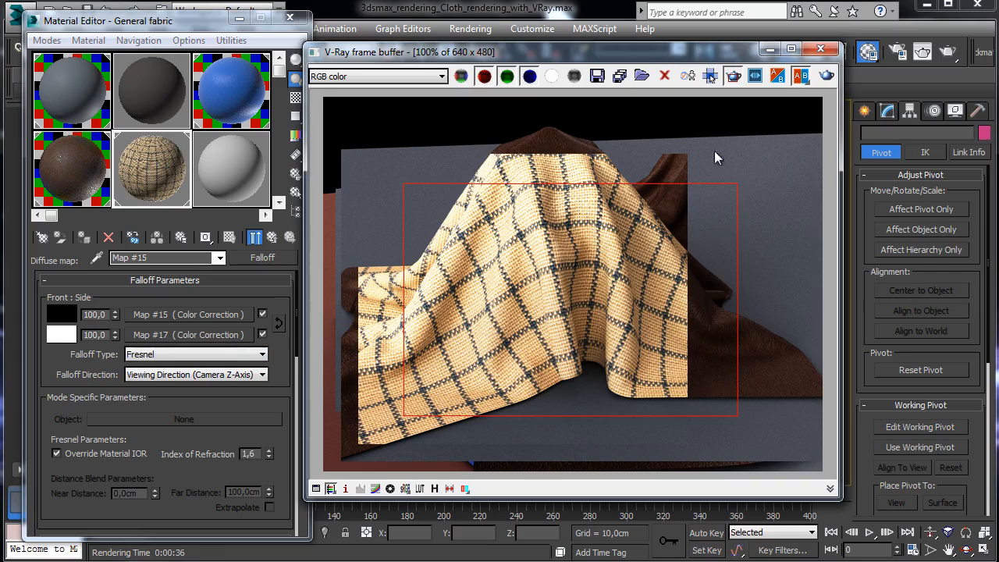
click(827, 76)
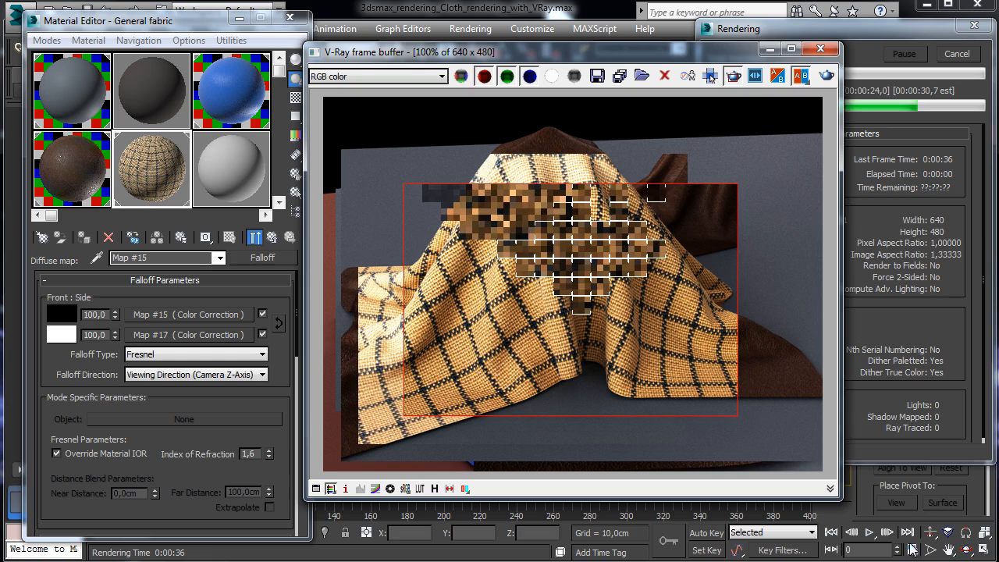
click(969, 57)
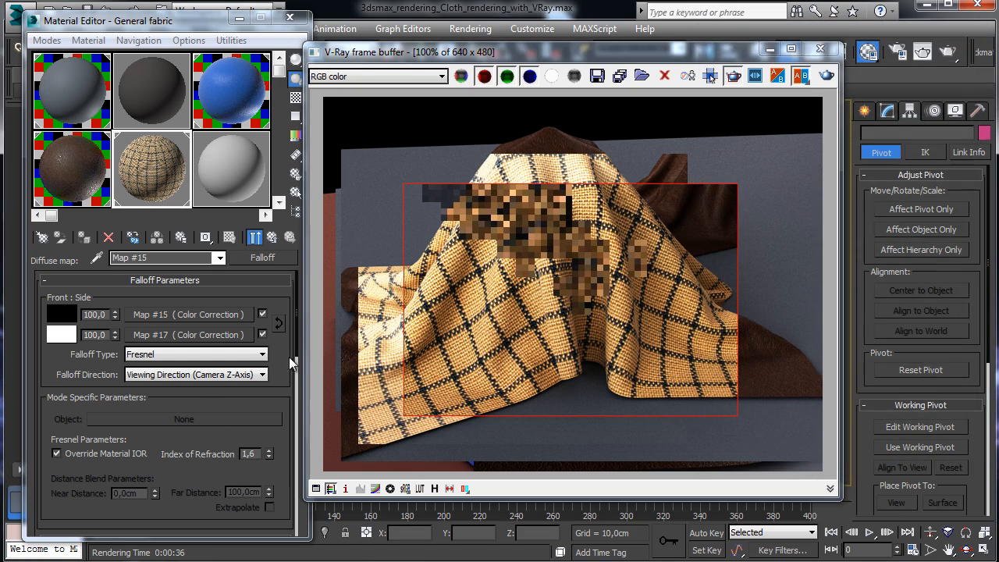
- Convert both end points of the Falloff's mix curve to Bezier-Corner and shape the curve into a soft S
drag(201, 438, 222, 232)
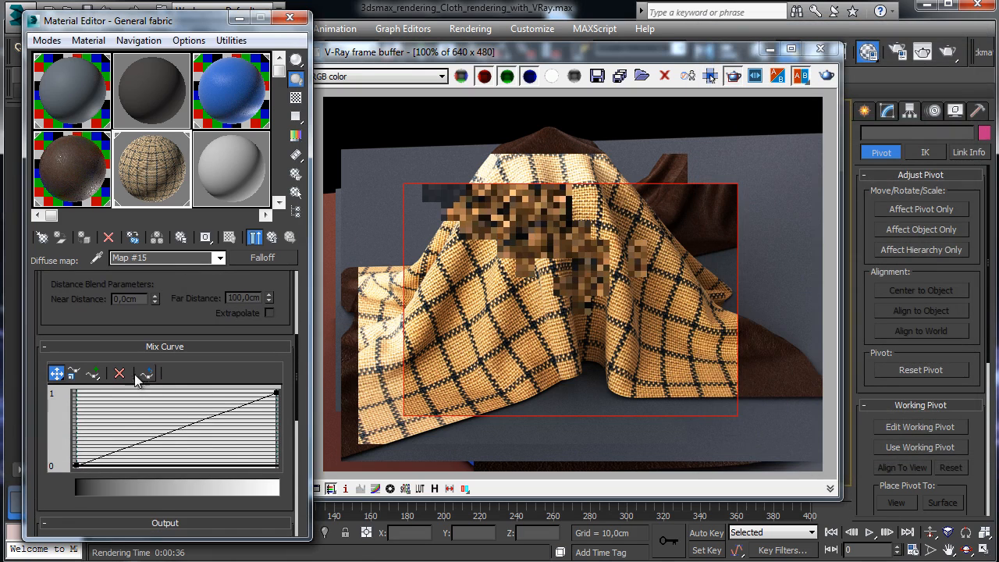
click(79, 466)
right_click(76, 466)
click(126, 511)
drag(126, 448, 138, 466)
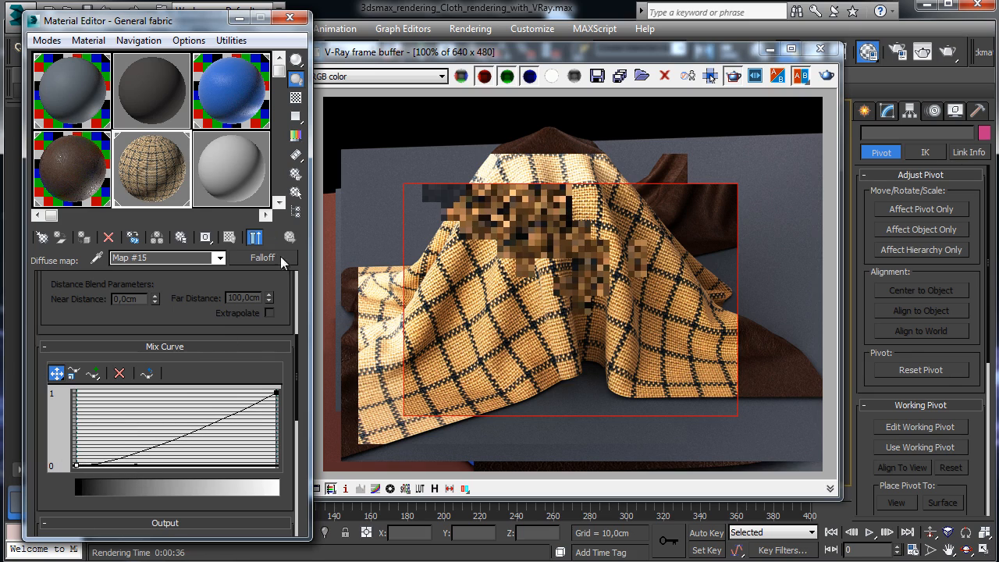
right_click(275, 391)
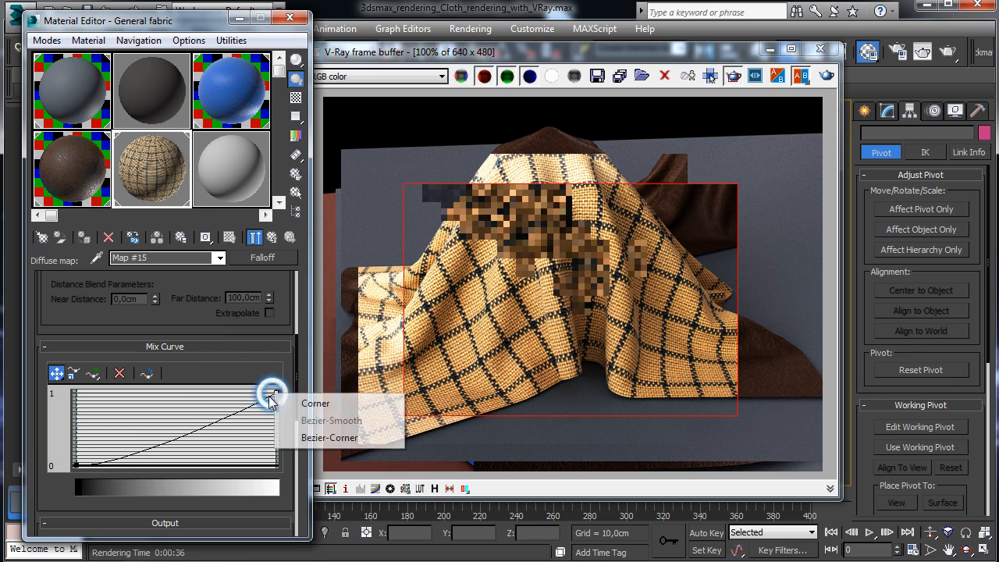
click(311, 434)
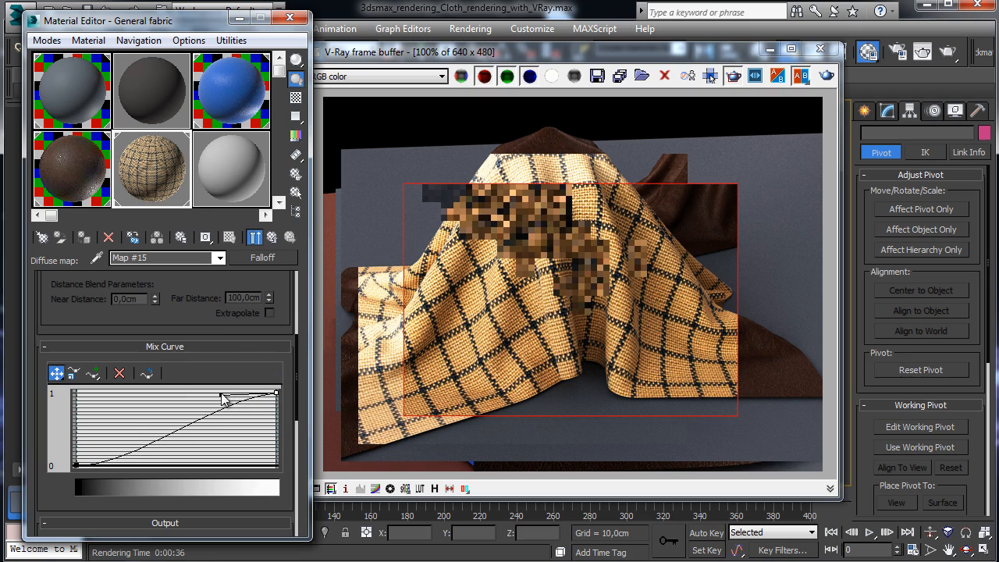
- Preview the Falloff's side Color Correction on its own and set its RGB gamma/contrast to 1,8
scroll(131, 362, up, 5)
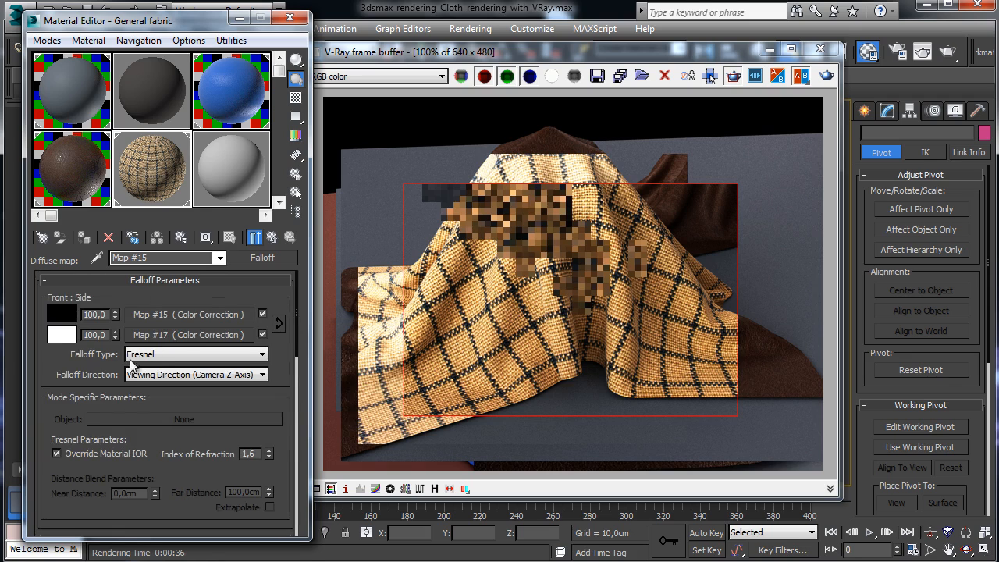
click(189, 334)
scroll(125, 359, down, 4)
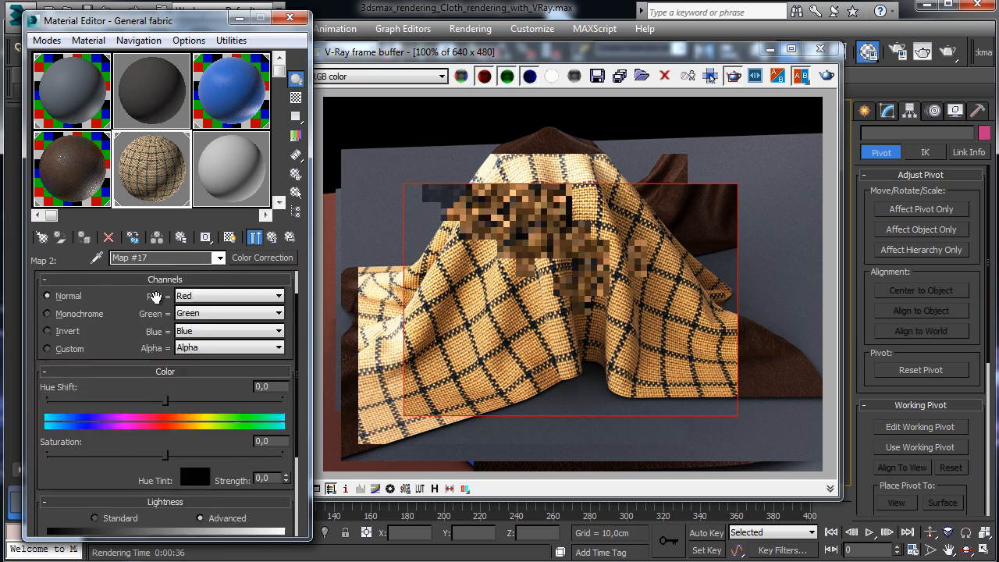
click(255, 237)
click(255, 237)
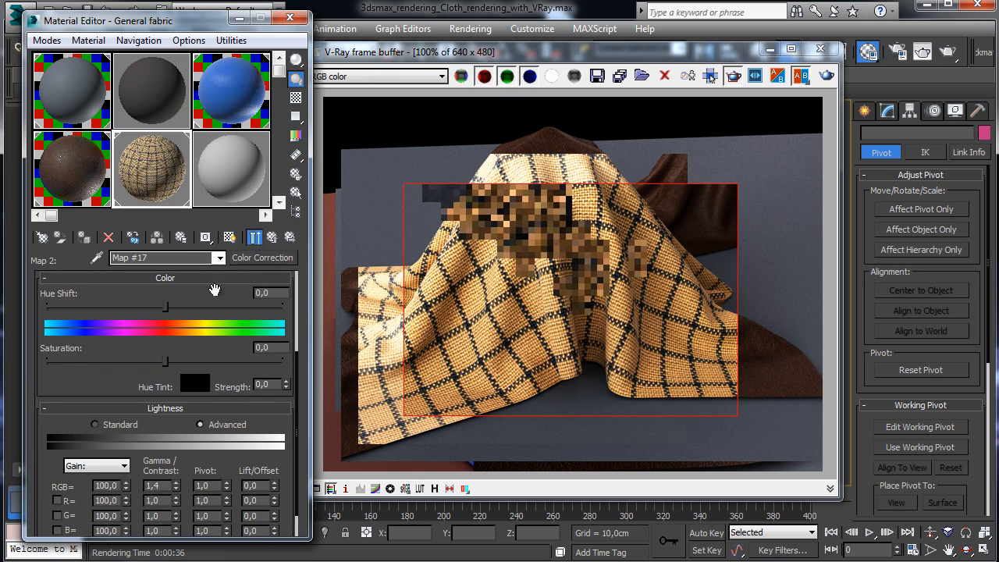
scroll(117, 379, down, 2)
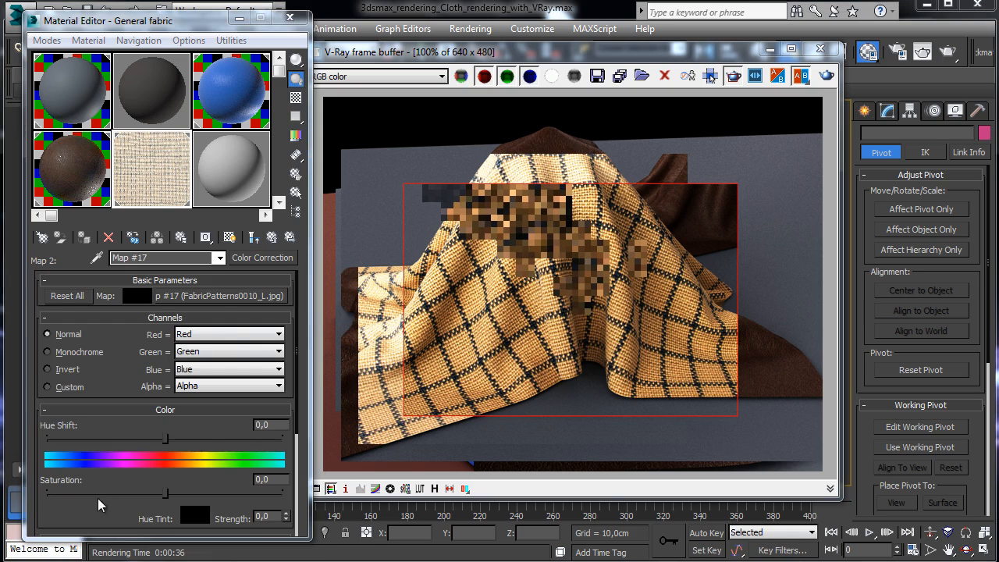
drag(123, 512, 247, 153)
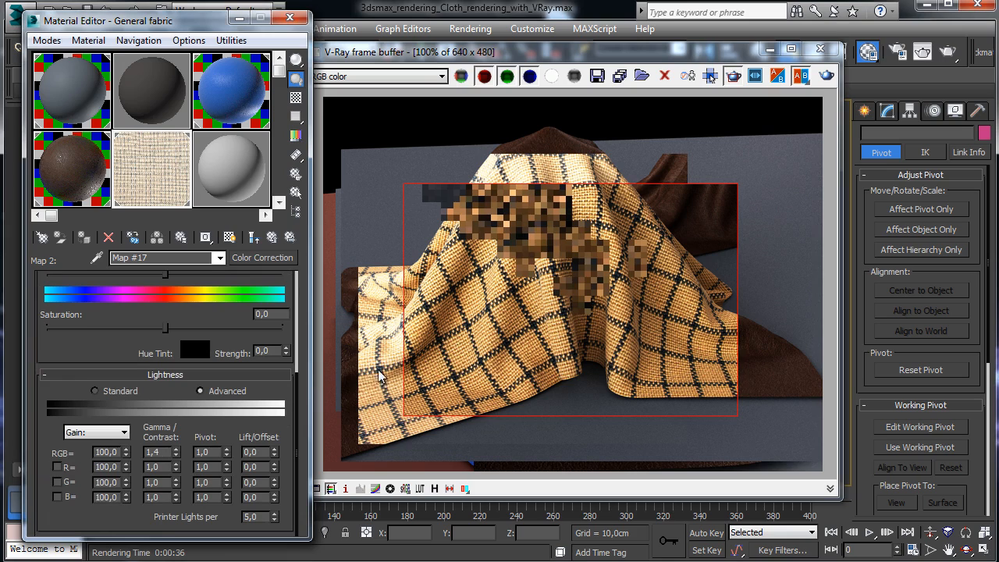
click(168, 454)
key(BackSpace)
text(8)
key(Return)
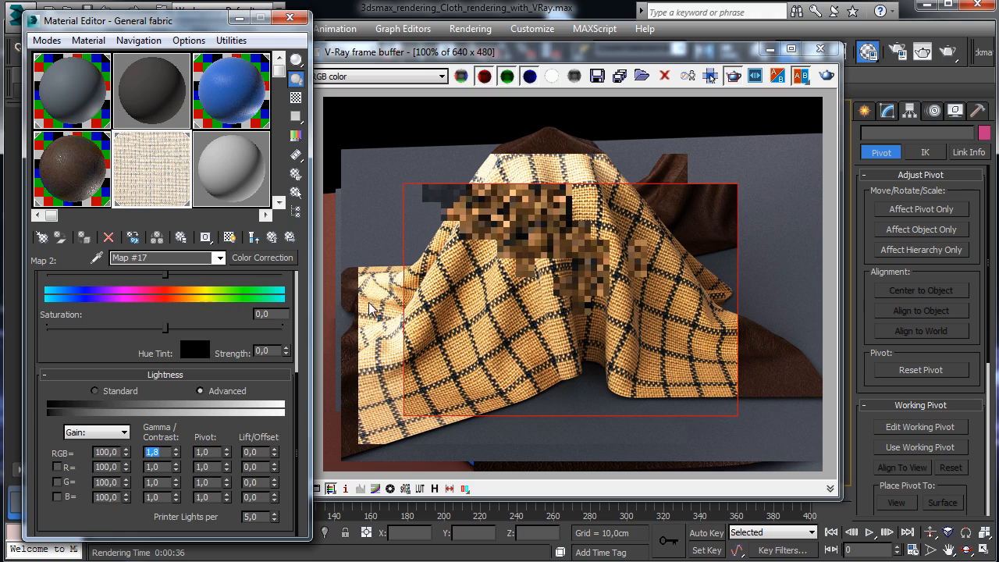
- Return to the Falloff, show the end result in the sample slot and turn on its checkered background
click(271, 241)
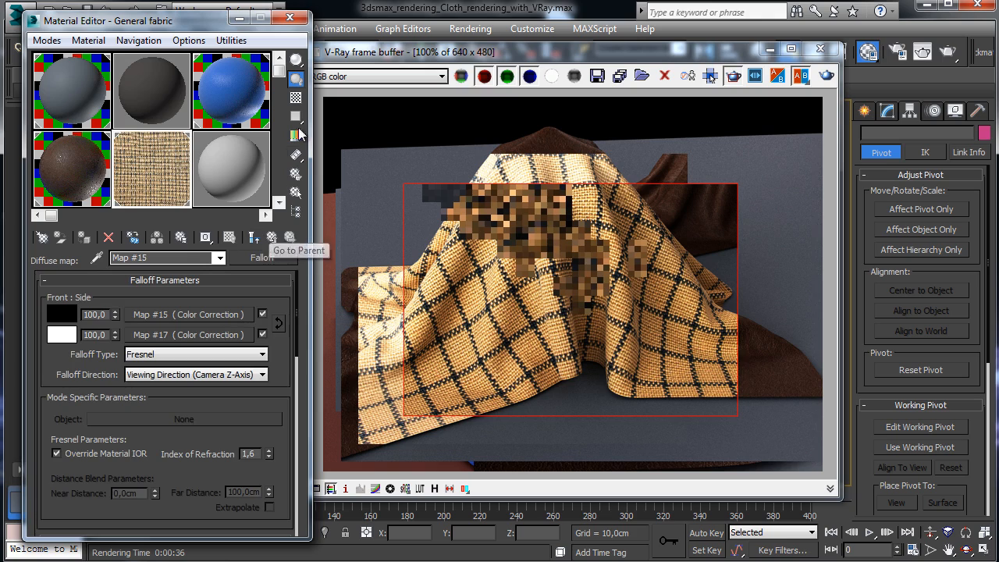
click(254, 237)
click(296, 98)
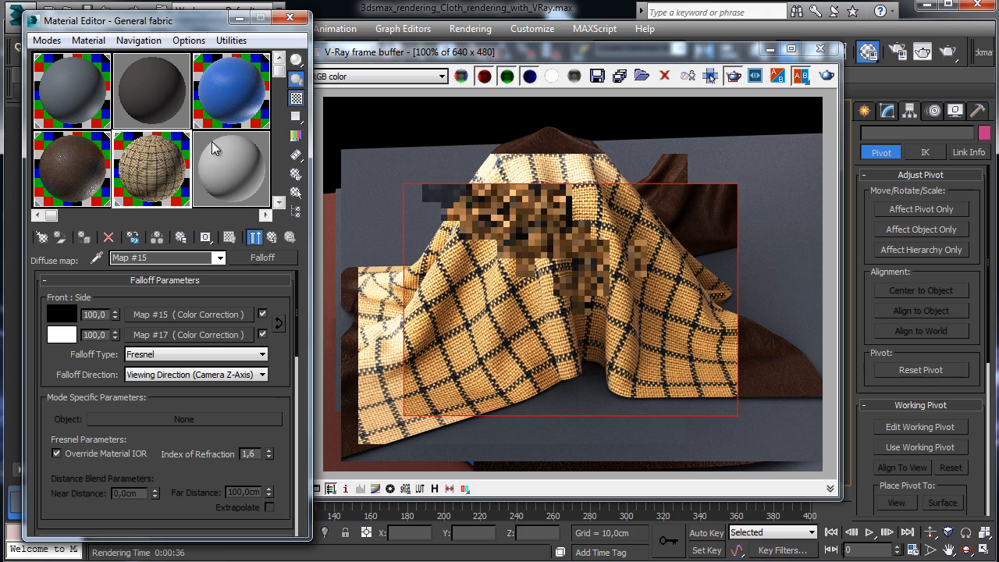
drag(216, 400, 218, 364)
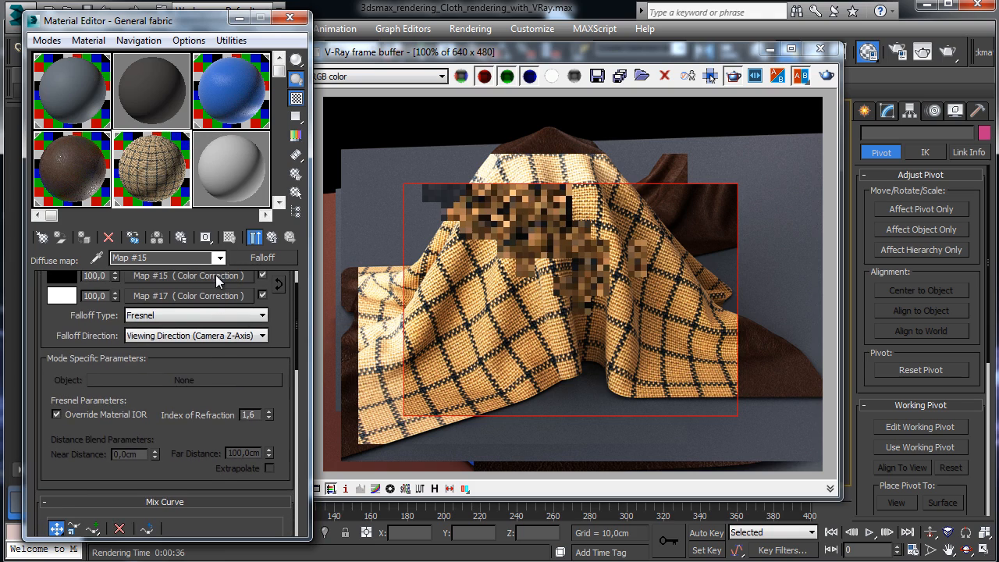
- Try the Perpendicular / Parallel falloff type with a smaller region render of the cloth, stop it, and restore Fresnel
drag(405, 192, 665, 343)
click(255, 237)
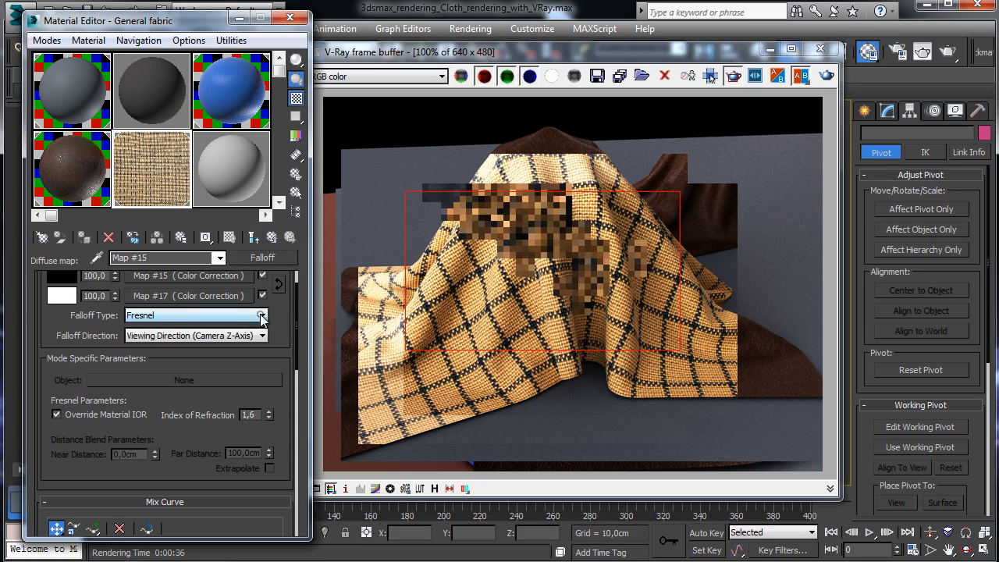
click(261, 317)
click(203, 340)
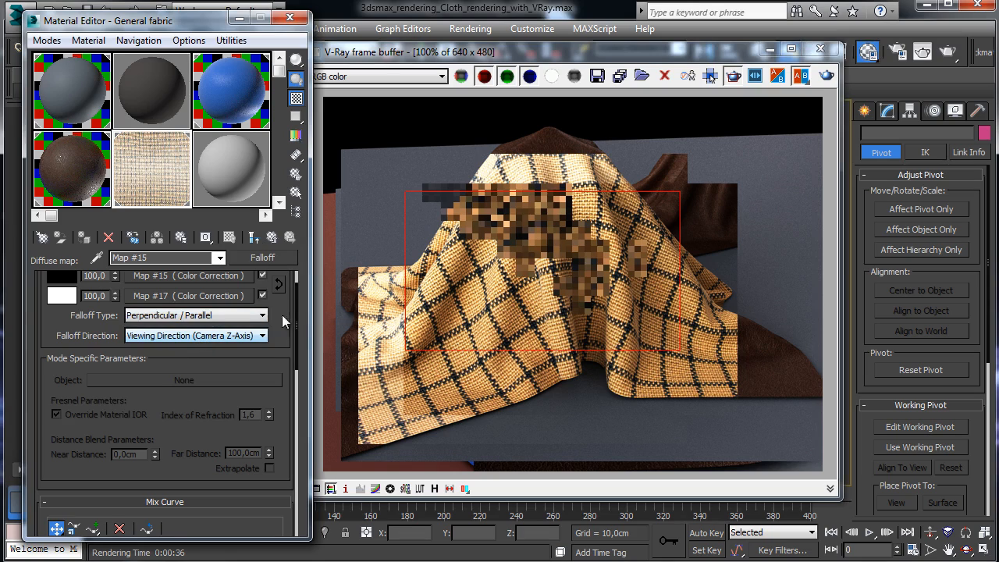
click(822, 87)
click(821, 81)
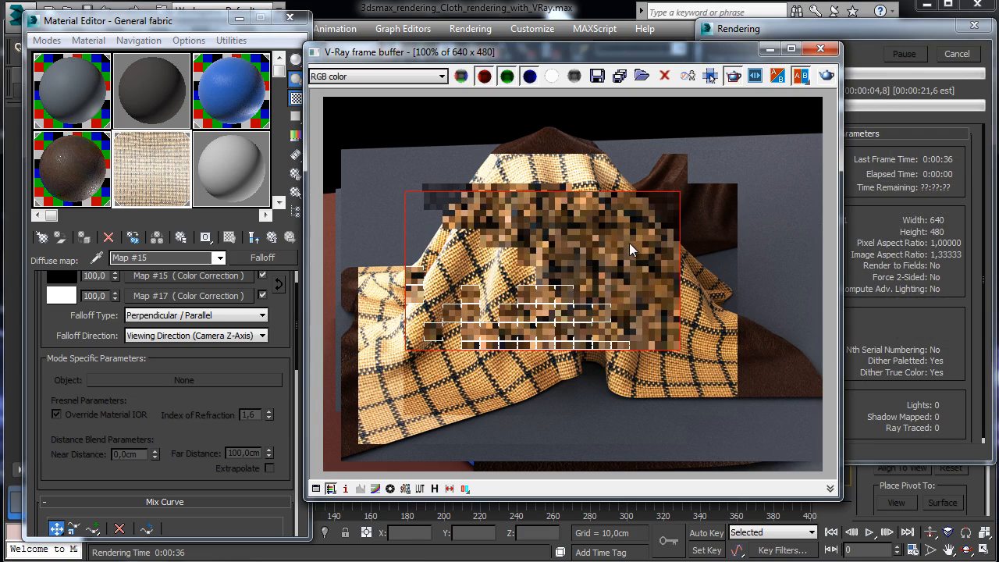
click(956, 54)
click(188, 316)
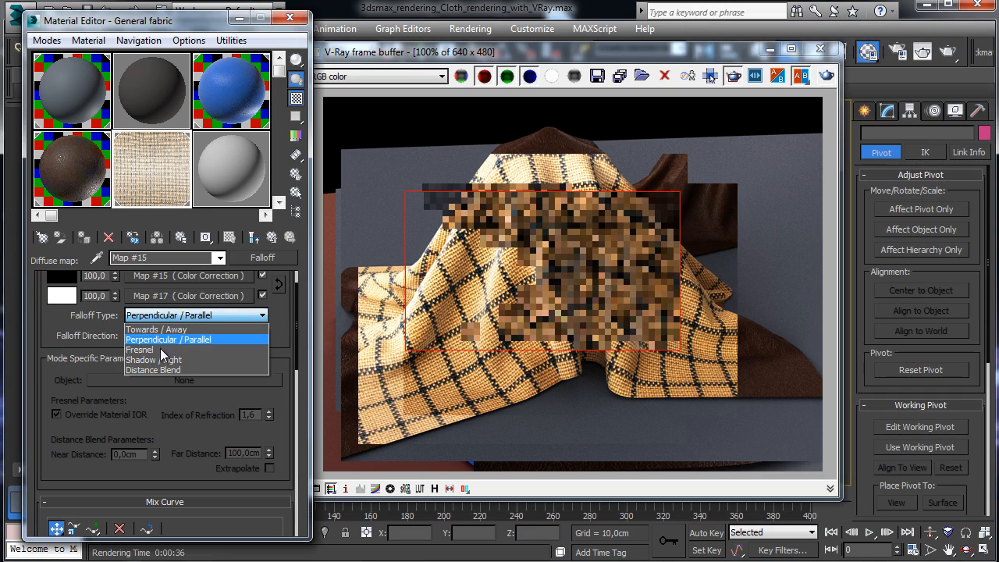
click(164, 350)
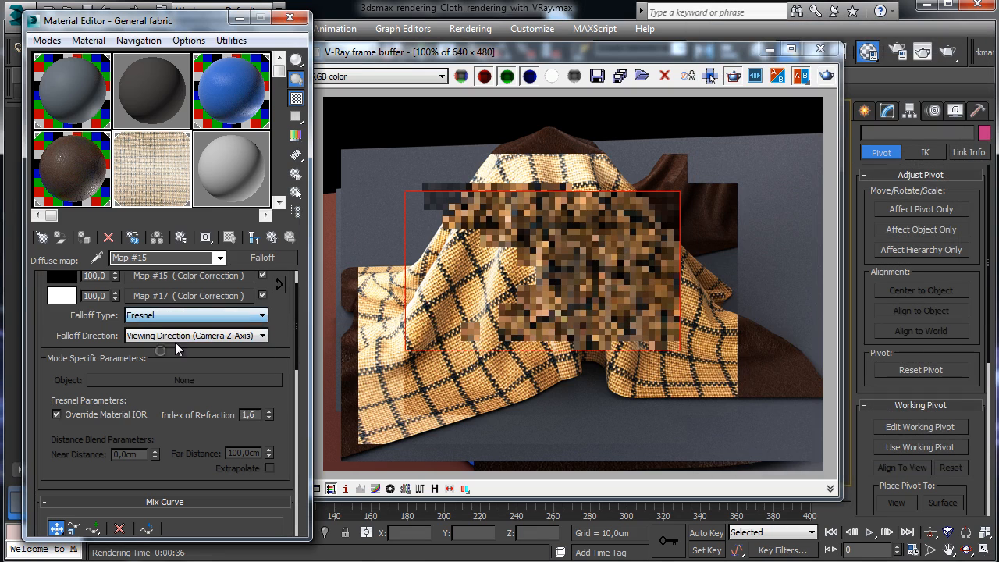
- Copy the Color Correction map from the side slot of the fabric material's diffuse Falloff
click(274, 235)
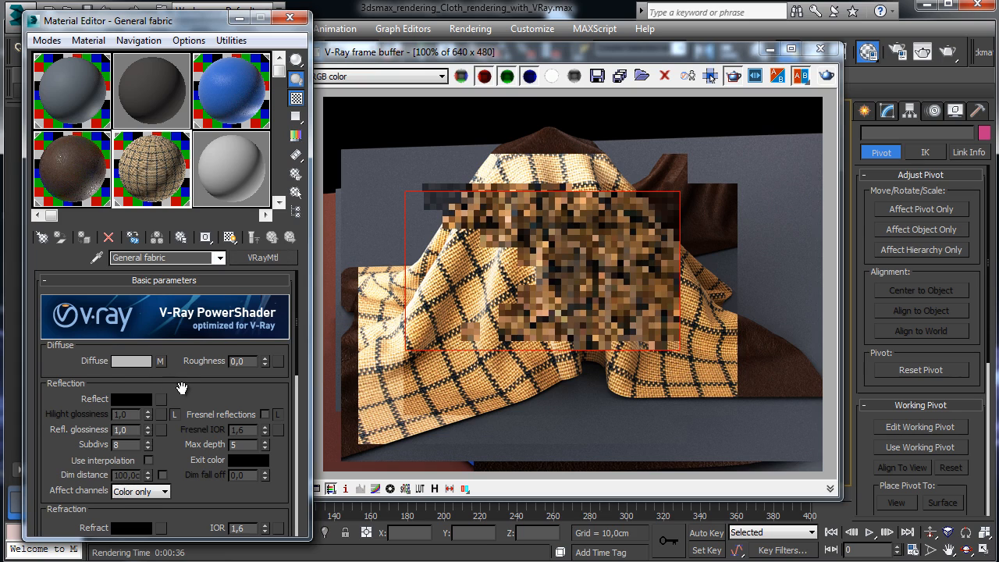
drag(179, 389, 181, 350)
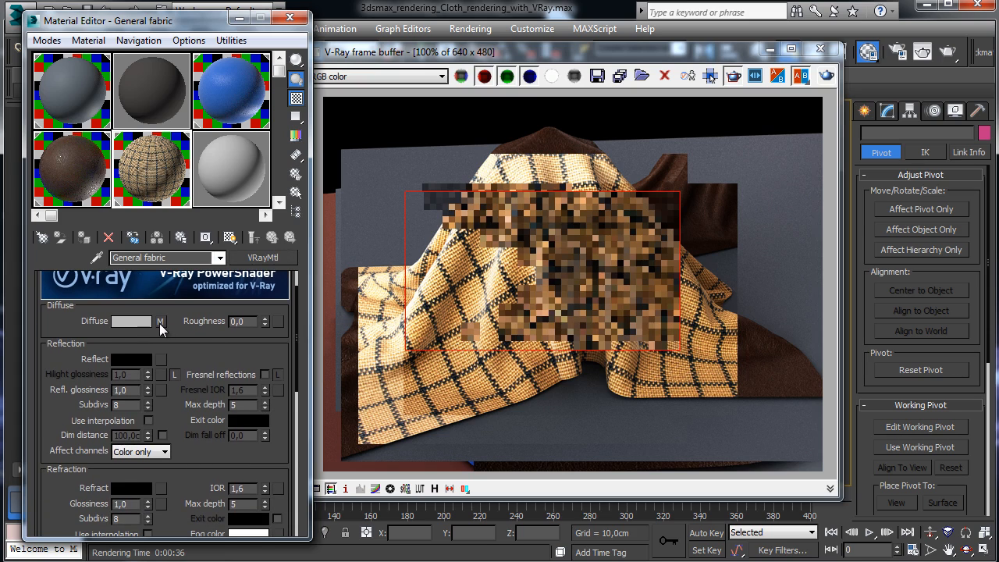
click(161, 322)
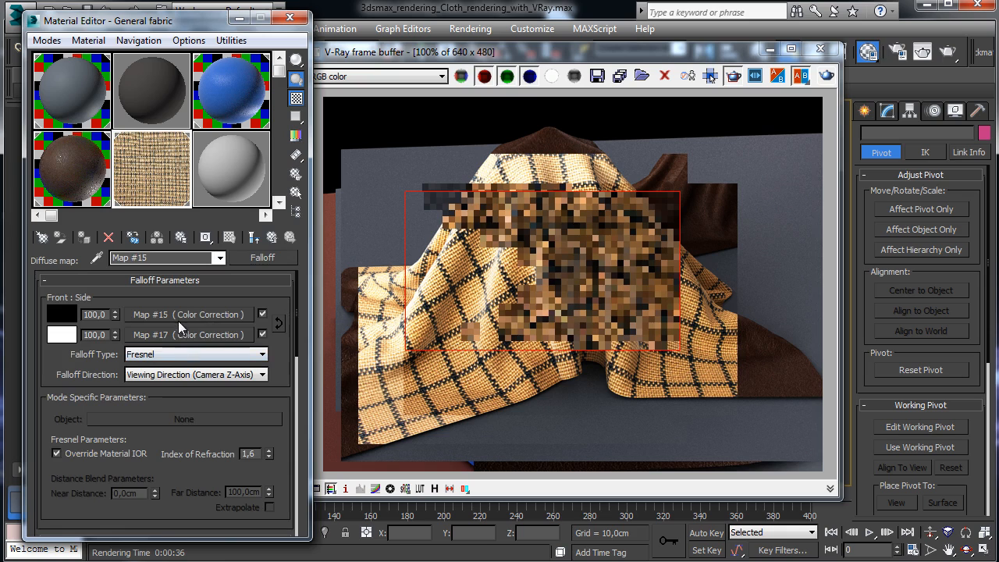
right_click(173, 334)
click(207, 358)
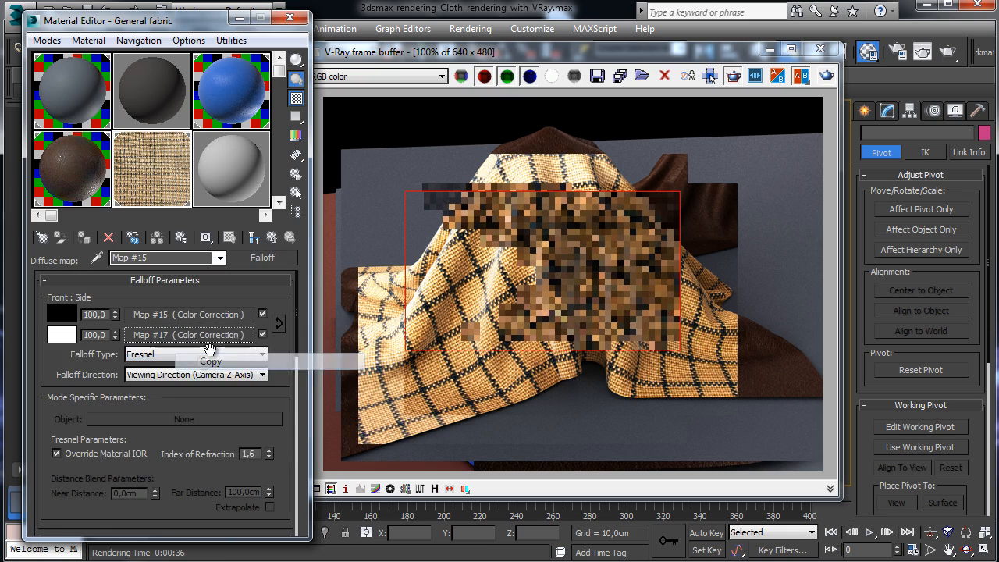
- Paste the copied Color Correction into the fabric material's Bump slot as an independent copy
click(271, 238)
drag(174, 418, 275, 37)
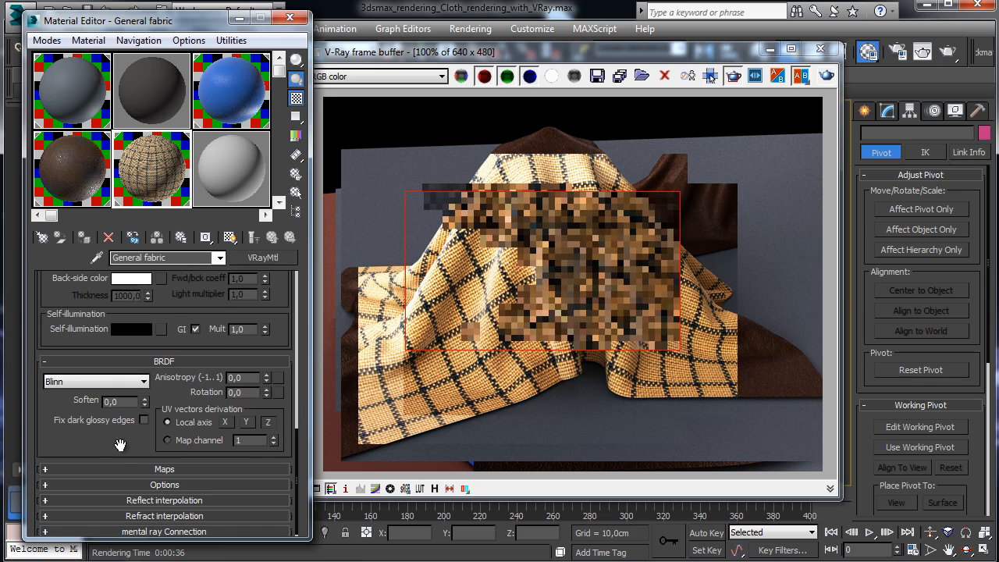
drag(125, 447, 146, 213)
click(179, 465)
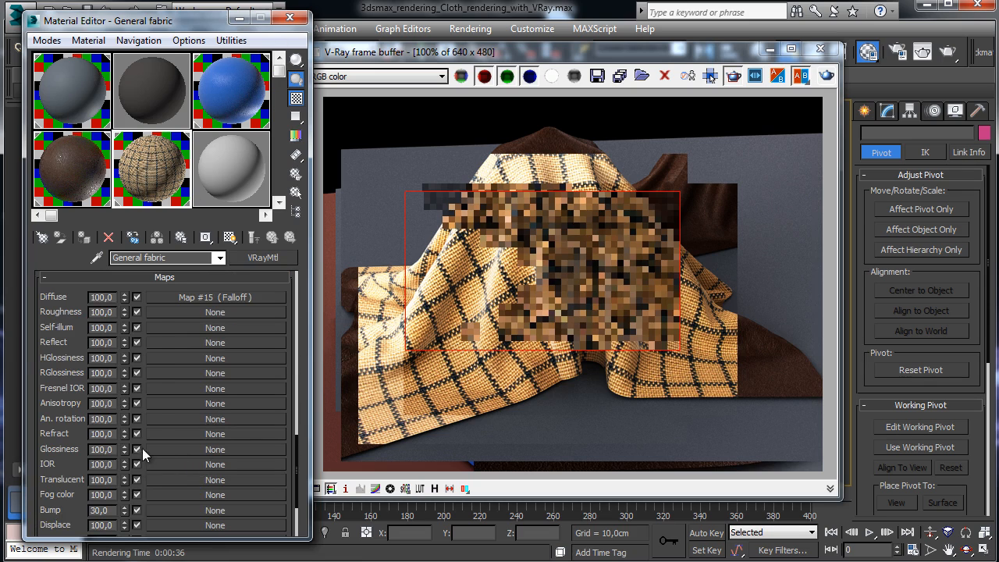
right_click(174, 510)
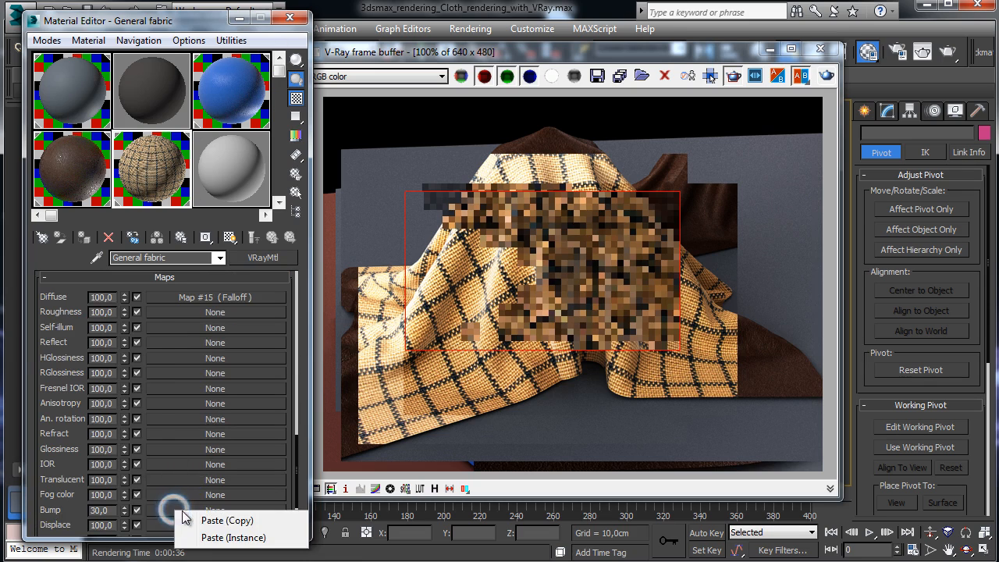
click(179, 515)
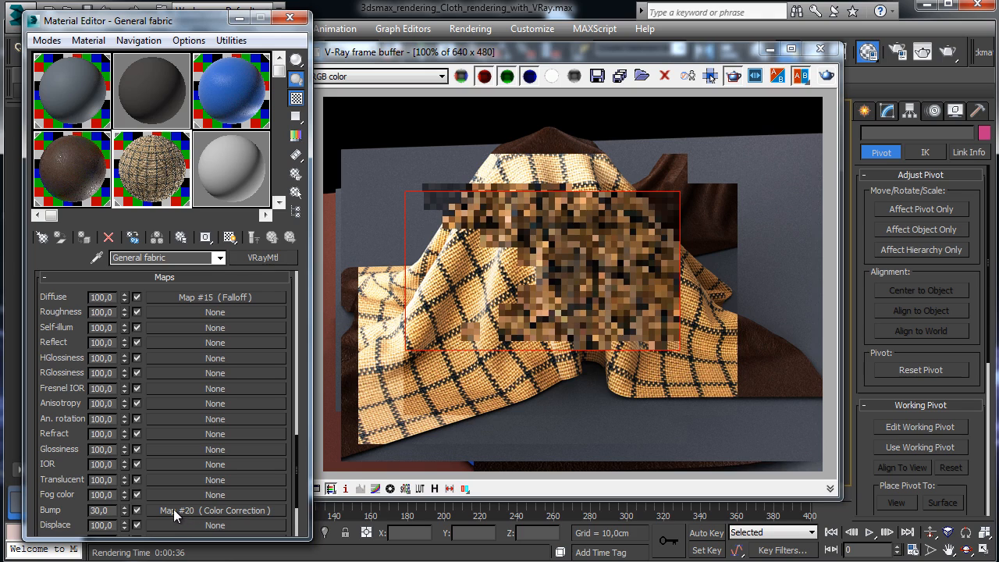
- Set the bump Color Correction's saturation to -100 and switch its lightness to Standard
click(178, 511)
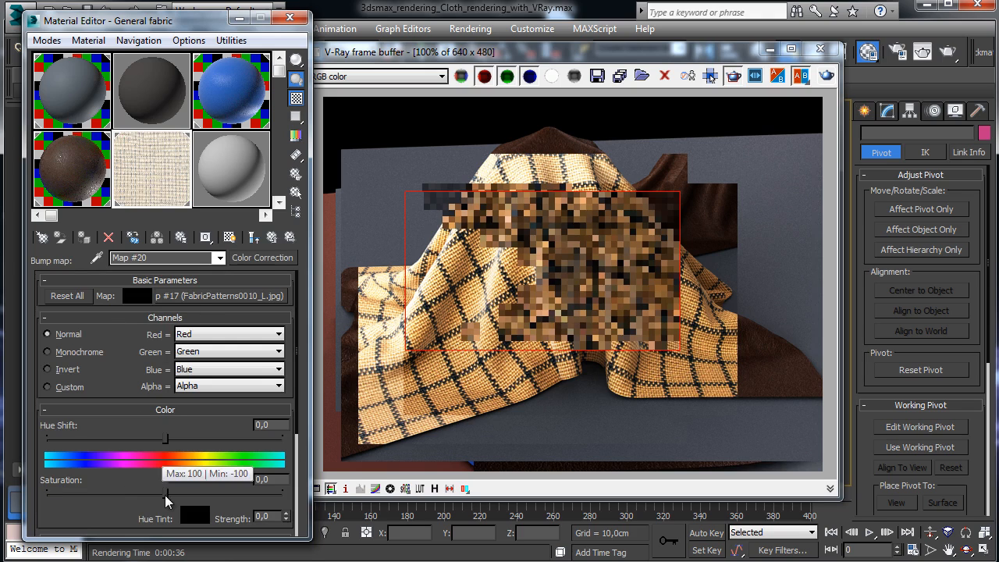
drag(165, 493, 48, 493)
scroll(79, 501, down, 5)
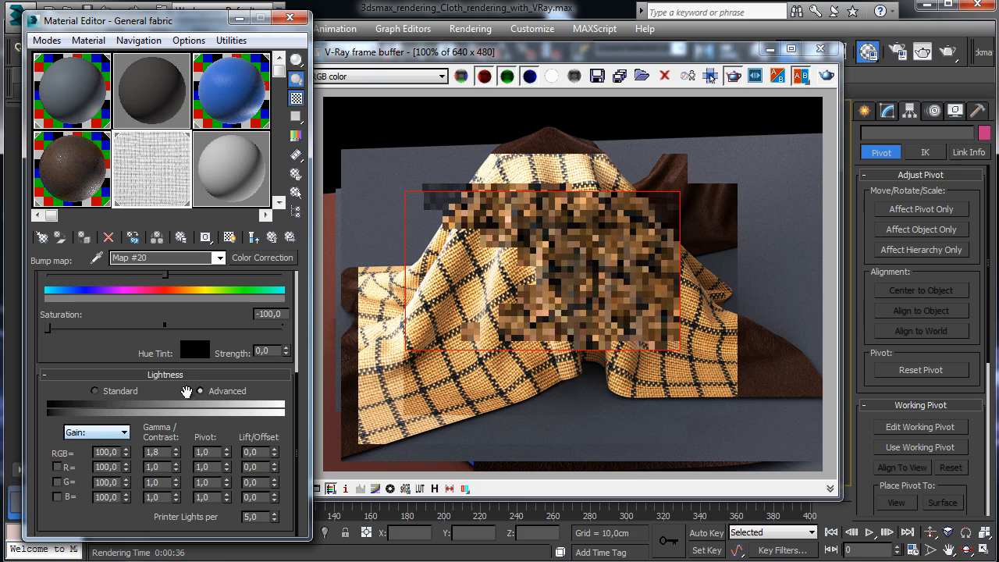
click(96, 391)
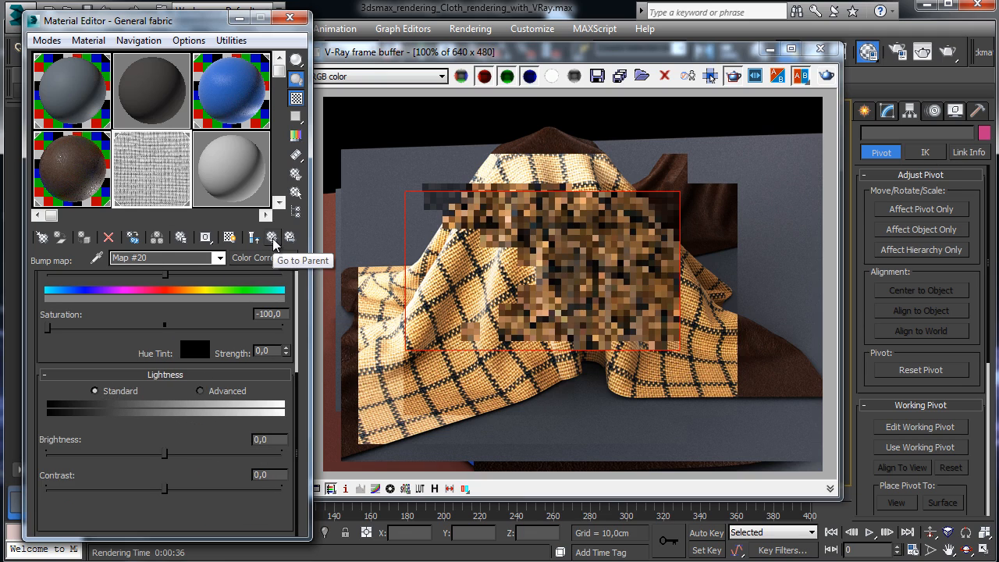
- Set the blur of the bump map's fabric bitmap to 0,25 and render a region covering the cloth's front and far side
scroll(107, 343, up, 5)
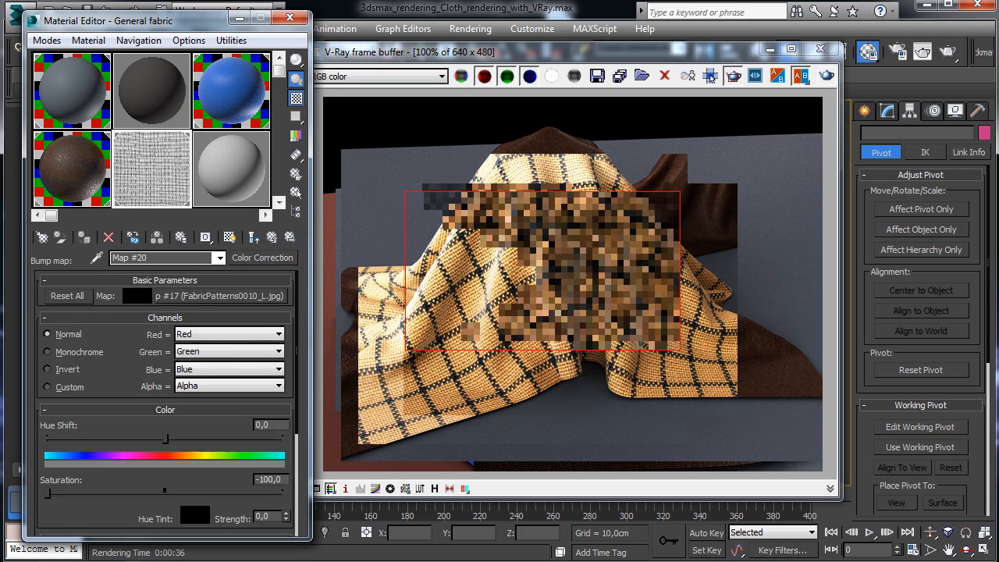
click(264, 299)
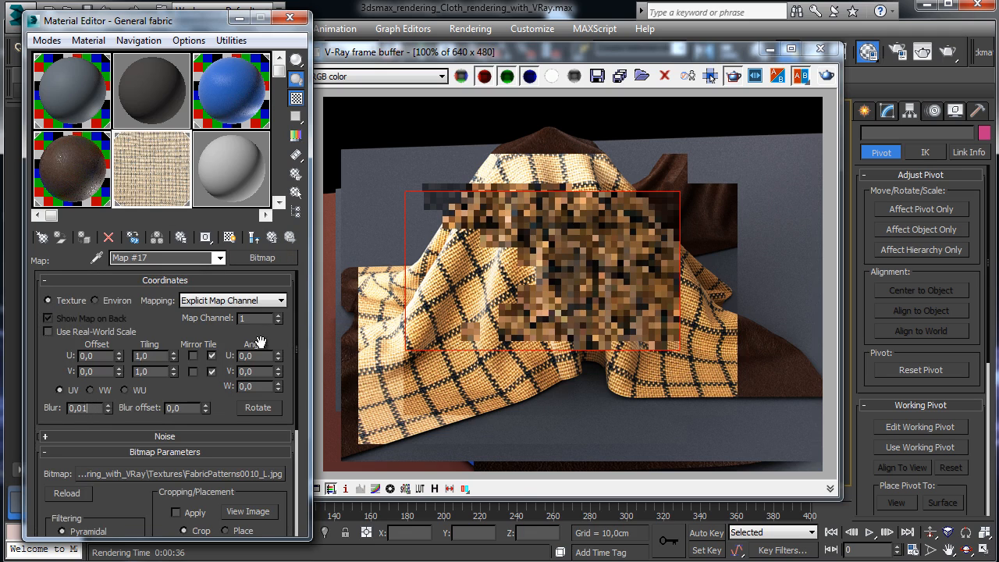
key(BackSpace)
key(BackSpace)
text(2)
drag(497, 139, 784, 409)
click(826, 77)
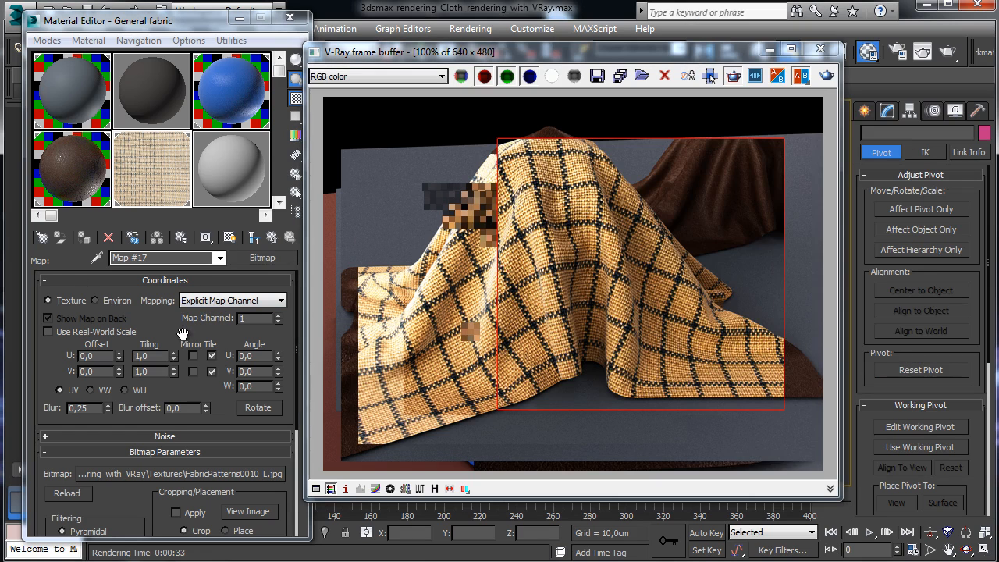
- Copy the fabric material's bump Color Correction map and paste it into the Reflect slot as an independent copy
drag(169, 329, 176, 292)
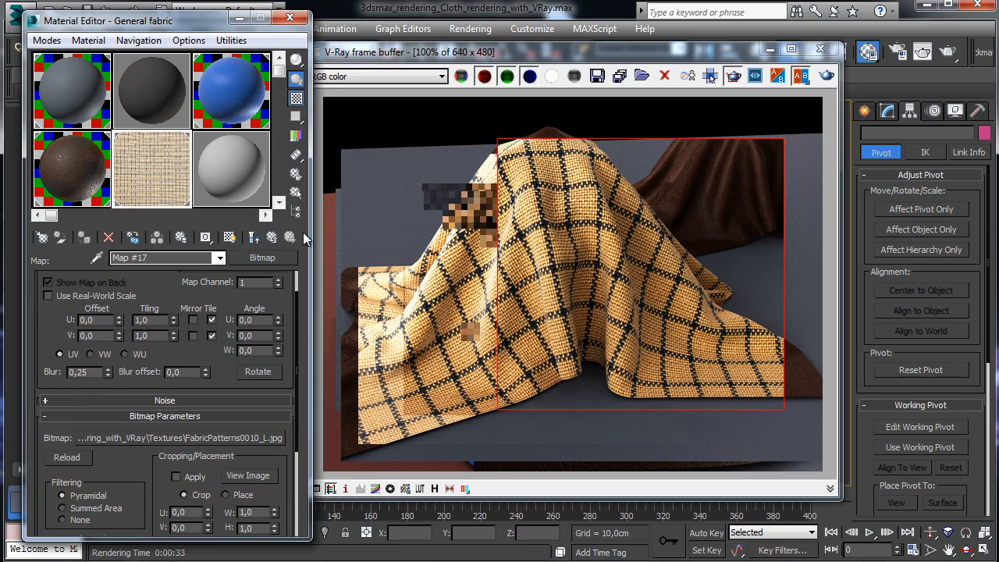
click(272, 237)
click(273, 238)
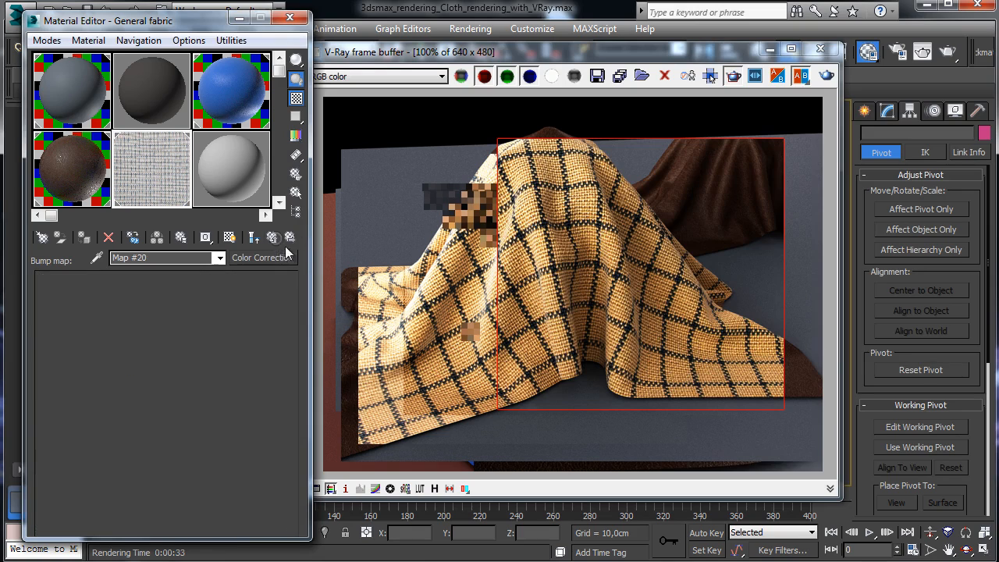
click(273, 238)
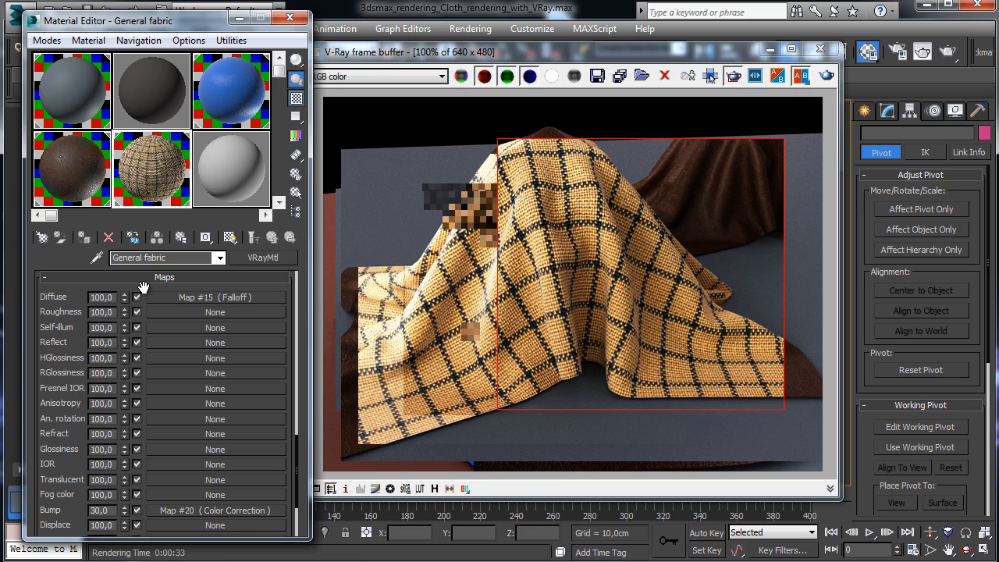
scroll(195, 320, up, 10)
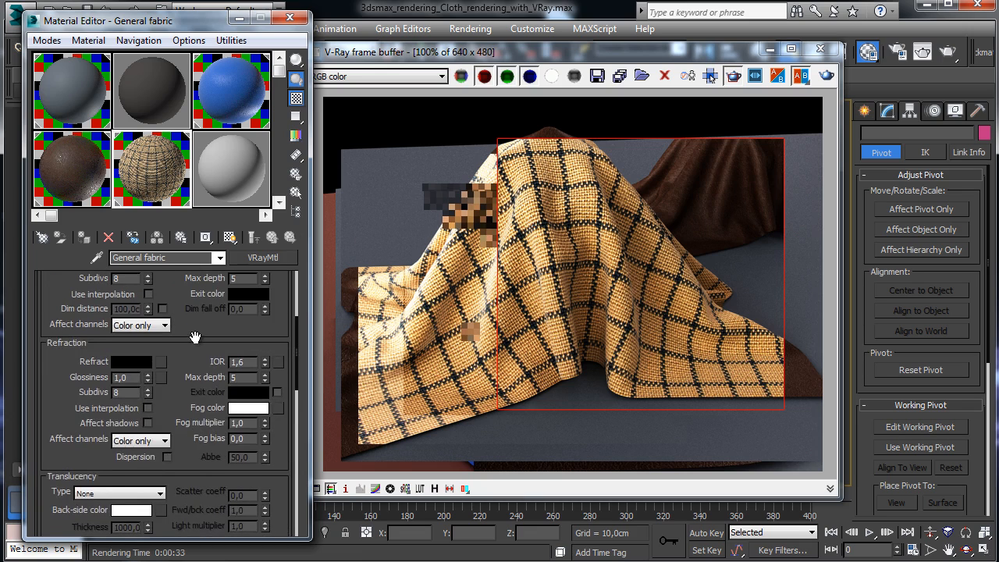
scroll(195, 337, up, 3)
scroll(188, 390, down, 12)
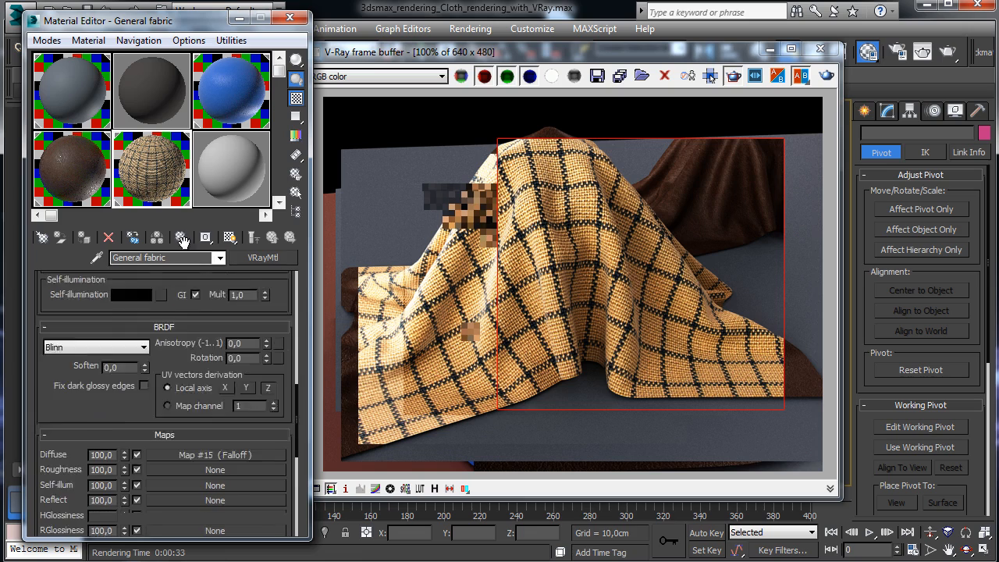
scroll(177, 491, down, 6)
right_click(186, 530)
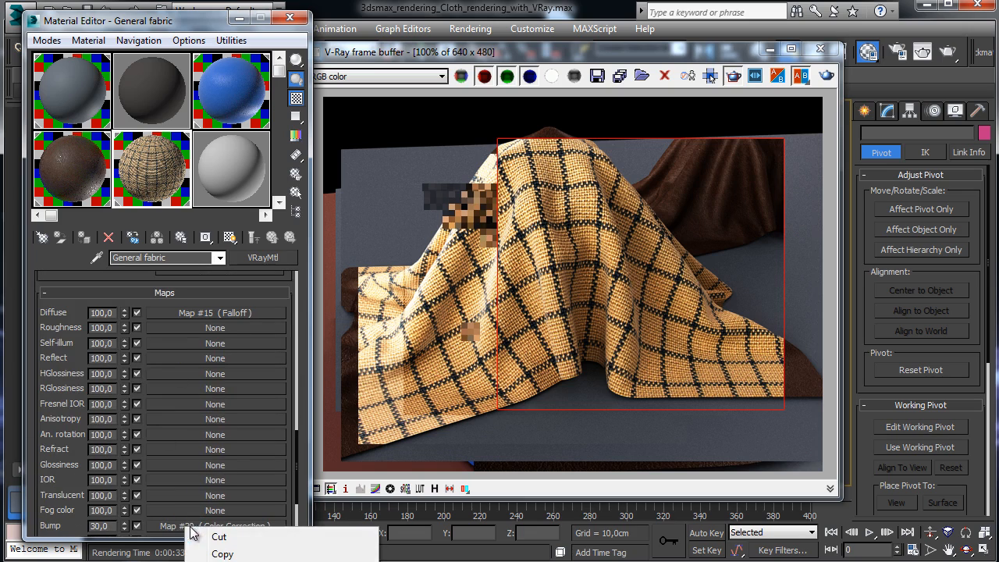
click(222, 552)
right_click(184, 358)
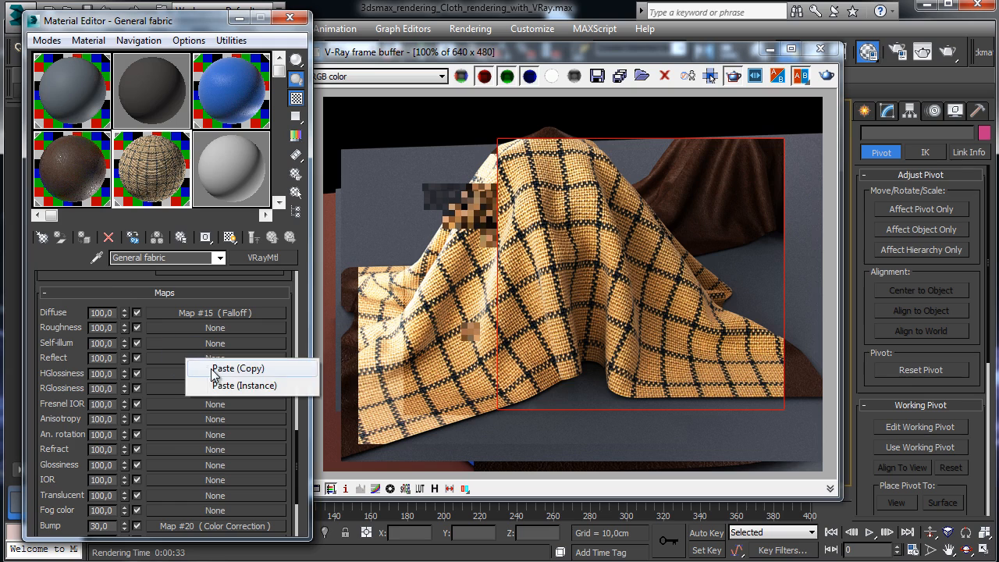
click(211, 364)
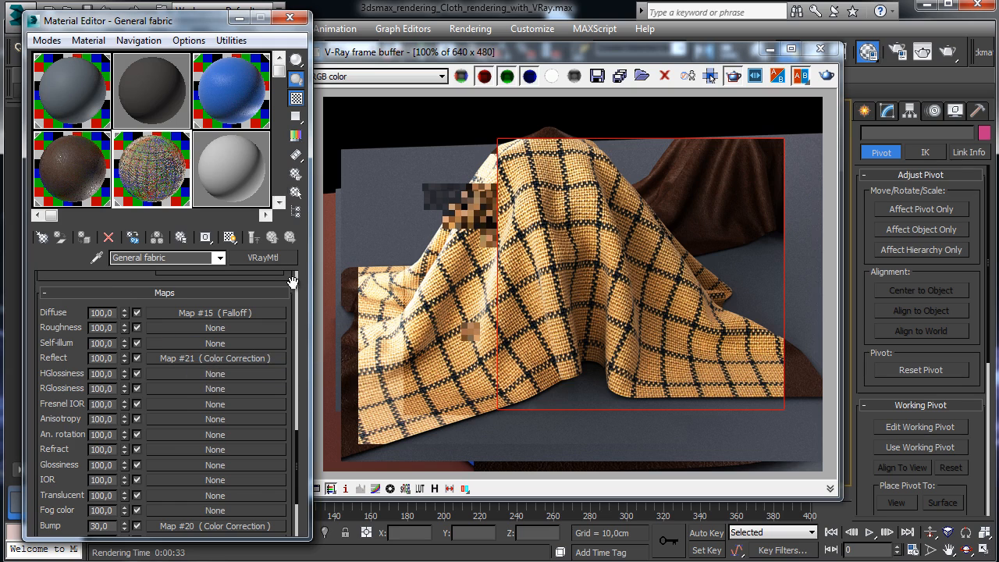
- Enable Fresnel reflections on the General fabric material and set its reflection glossiness to 0,7
scroll(292, 282, up, 10)
scroll(278, 304, up, 2)
scroll(274, 306, down, 2)
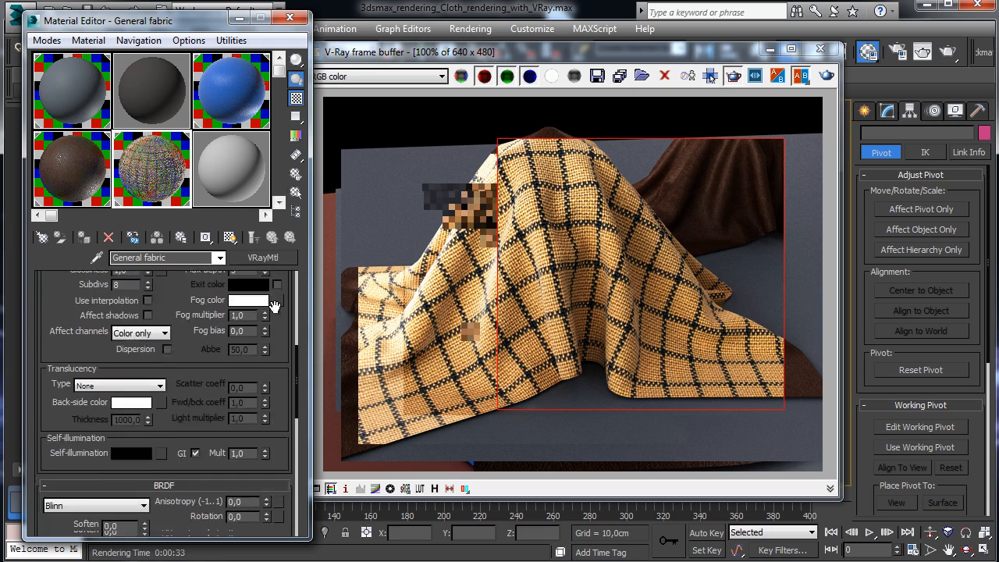
scroll(277, 328, up, 6)
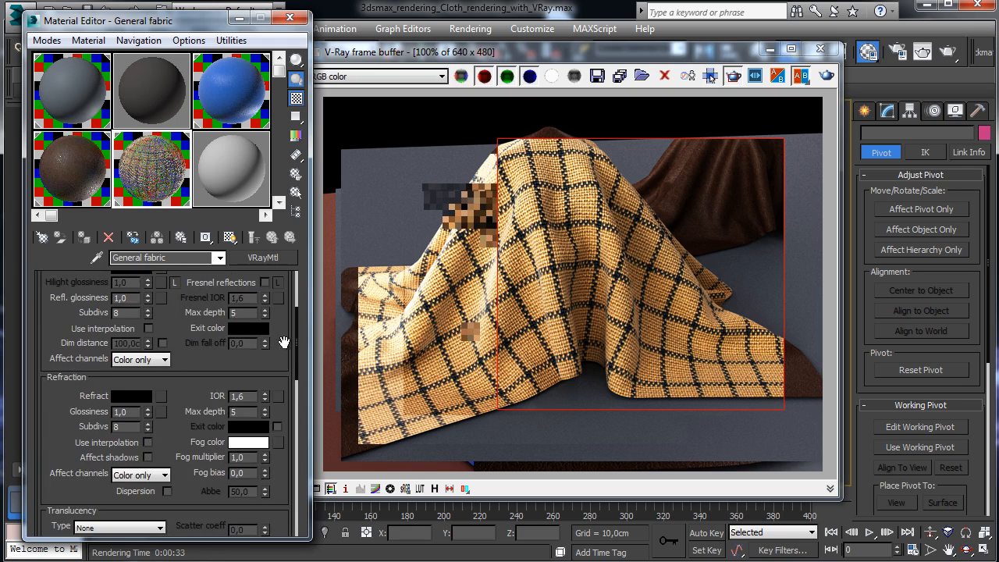
scroll(283, 342, up, 4)
click(266, 358)
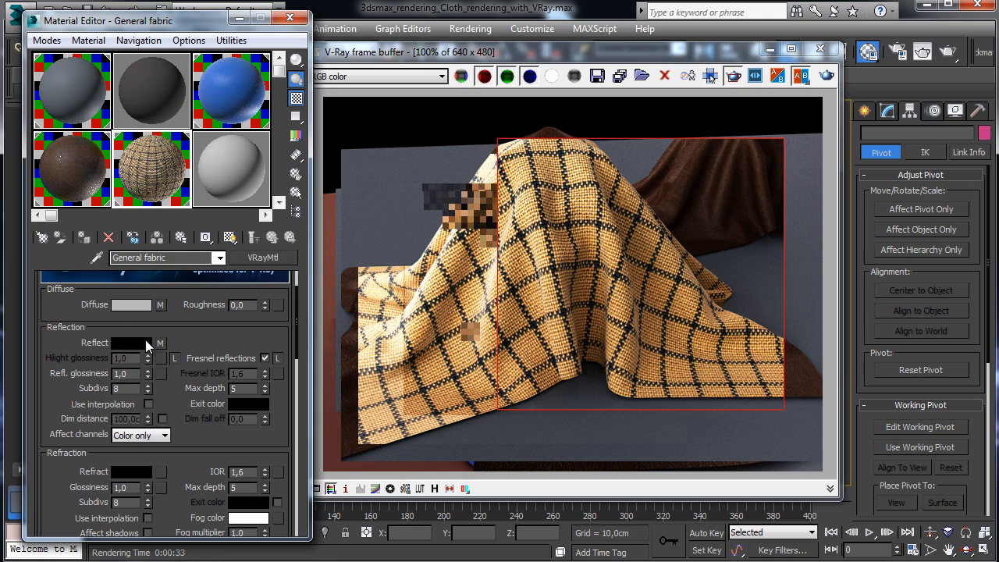
double_click(138, 374)
text(0,7)
key(Return)
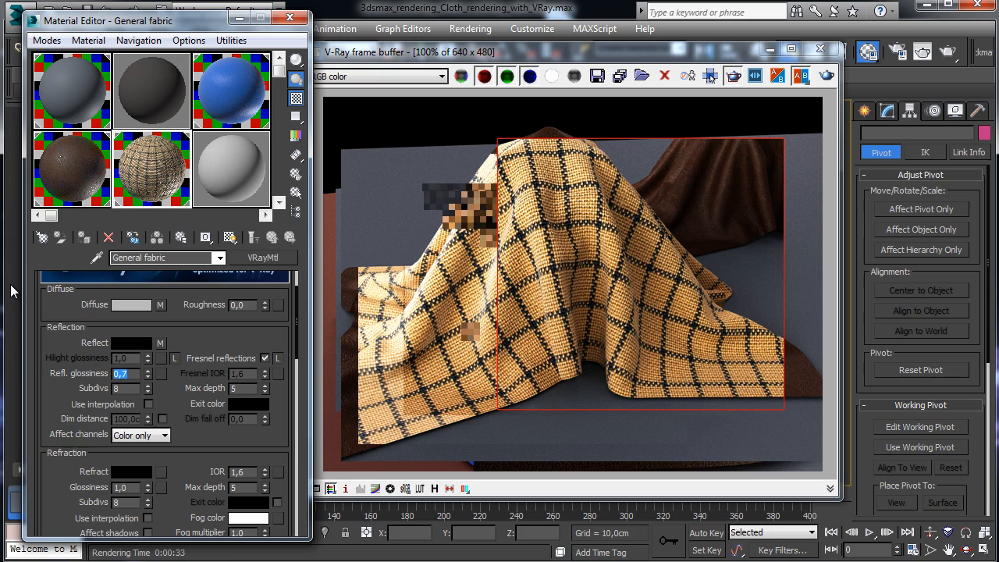
- Set the fabric material's BRDF anisotropy to 0,3 and render a region of the cloth
scroll(200, 344, down, 2)
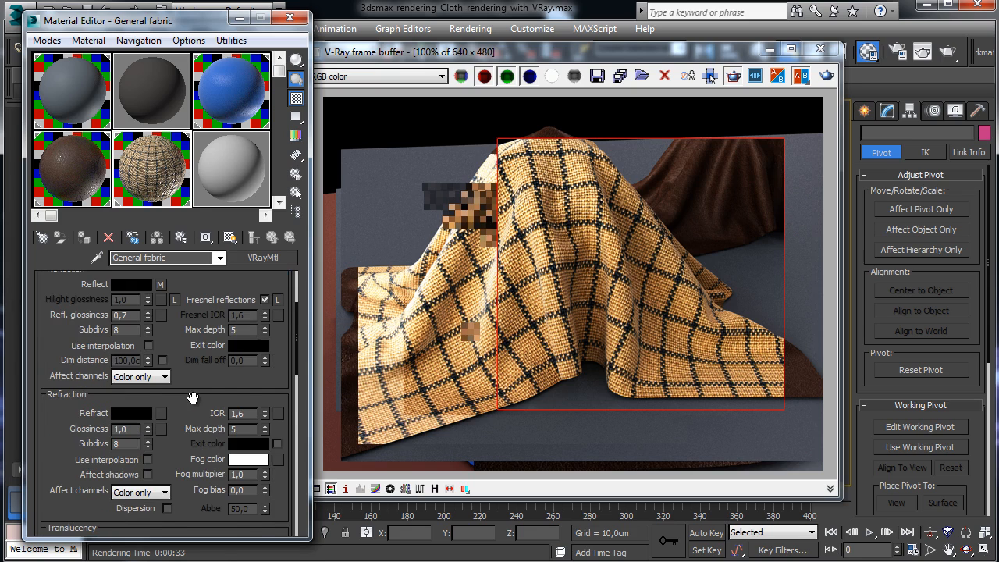
scroll(193, 399, down, 5)
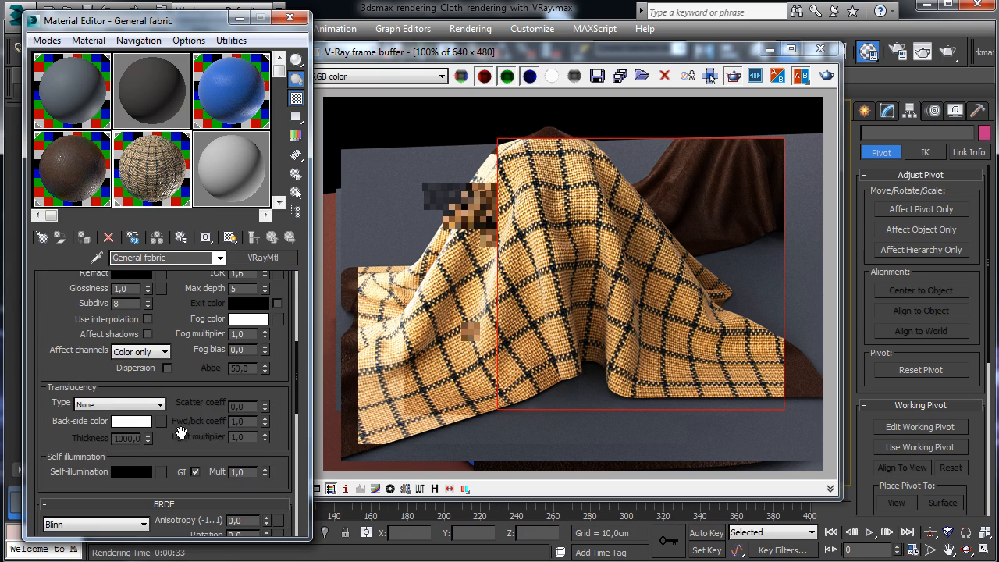
click(267, 518)
click(828, 76)
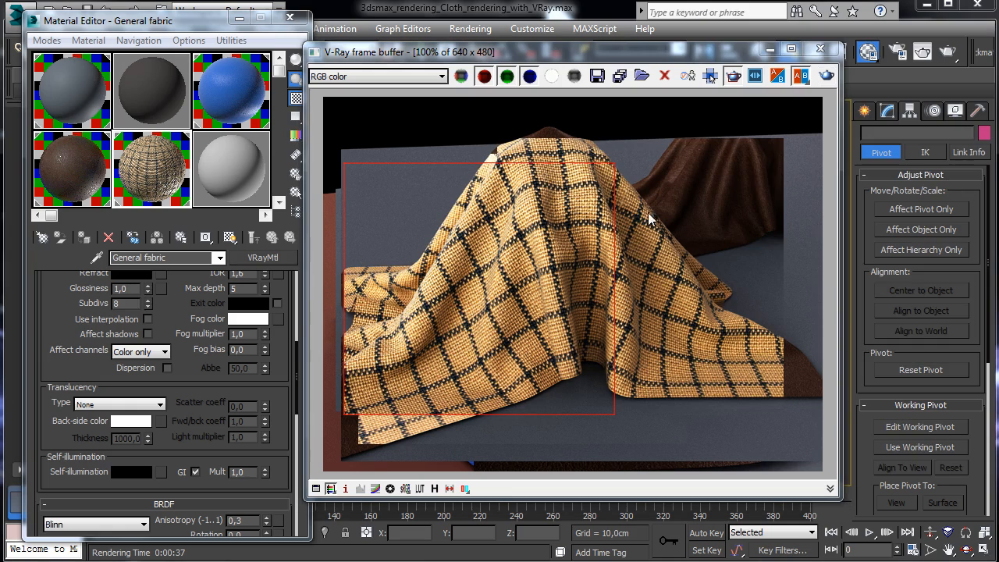
- Set the RGB gamma of the diffuse Falloff's side Color Correction to 2,1 and render a region across the middle of the cloth
scroll(160, 312, up, 5)
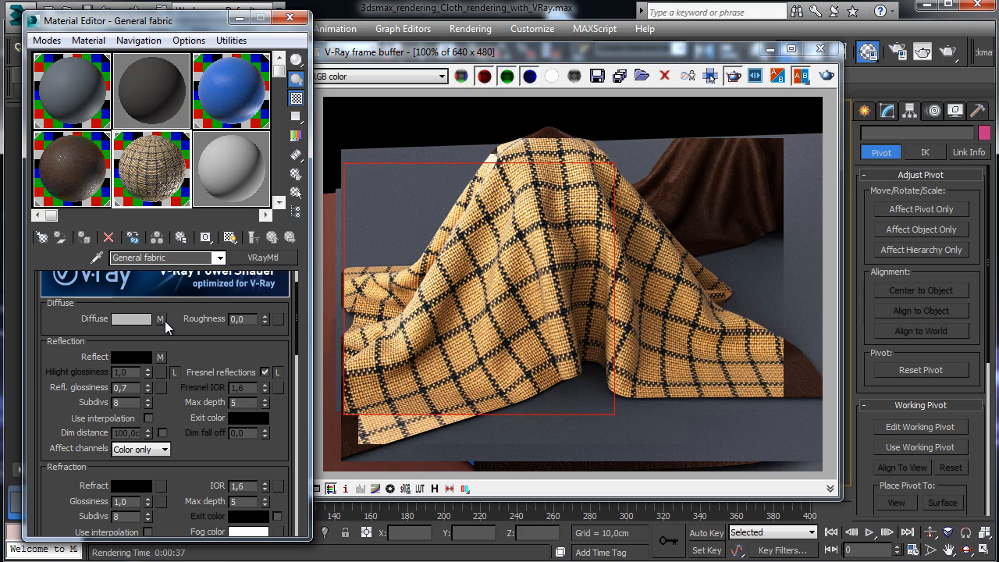
click(161, 320)
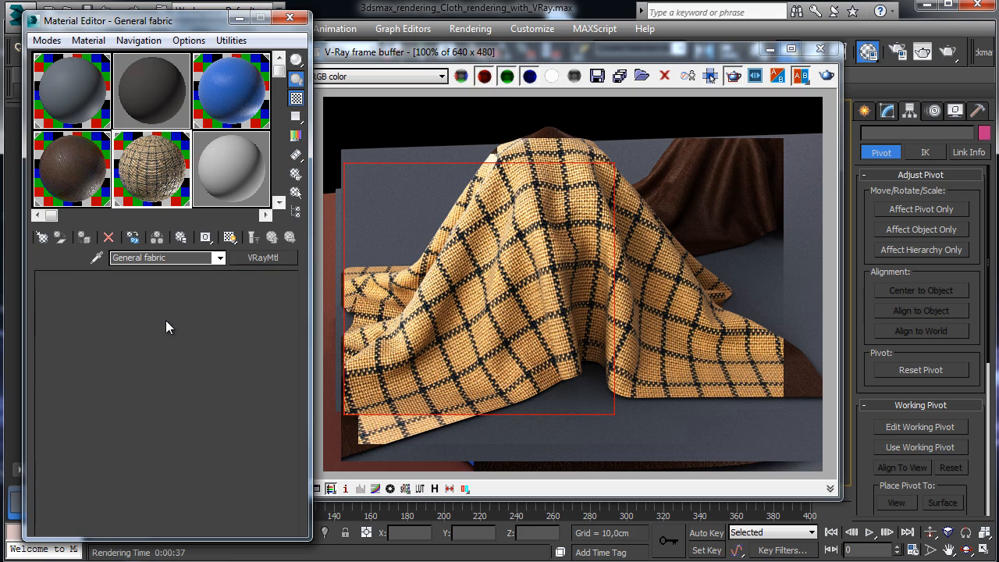
click(209, 334)
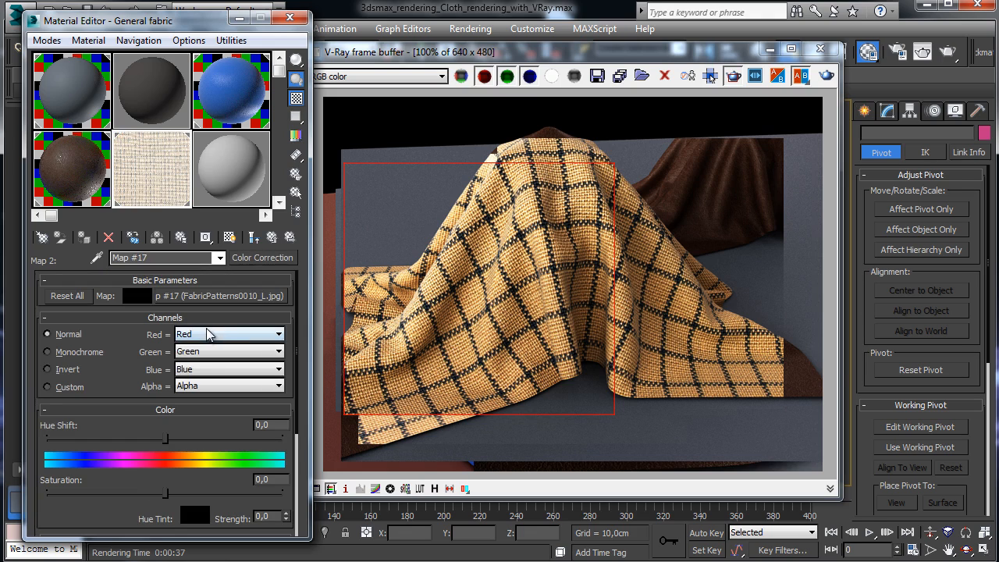
drag(131, 364, 179, 230)
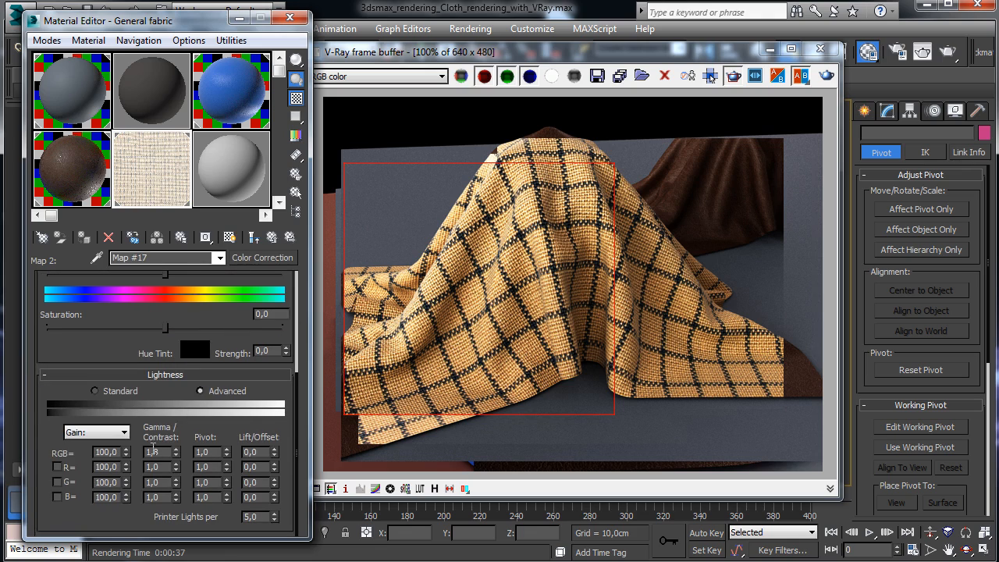
drag(161, 454, 118, 417)
text(2)
key(Return)
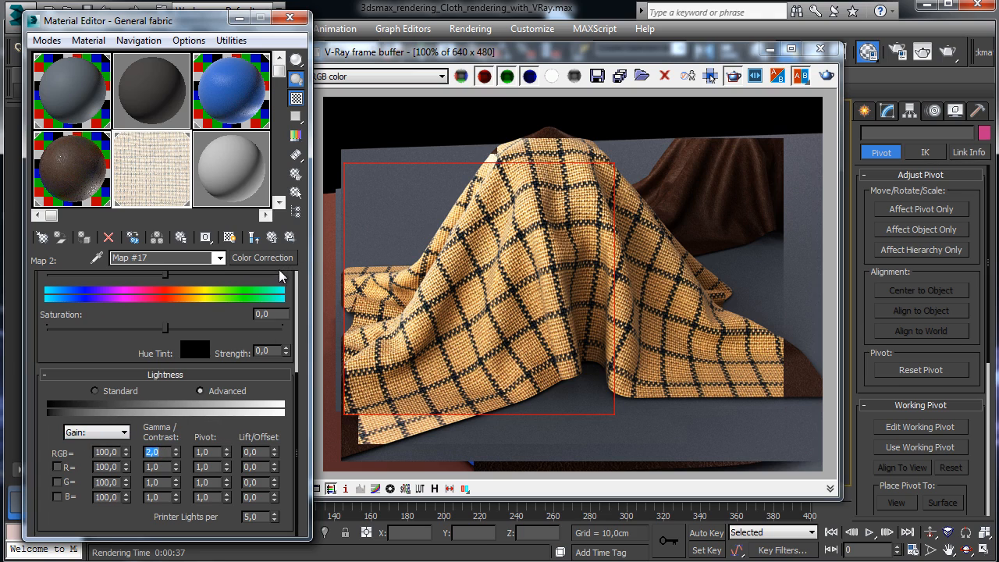
text(2,1)
key(Return)
drag(406, 195, 737, 336)
click(827, 75)
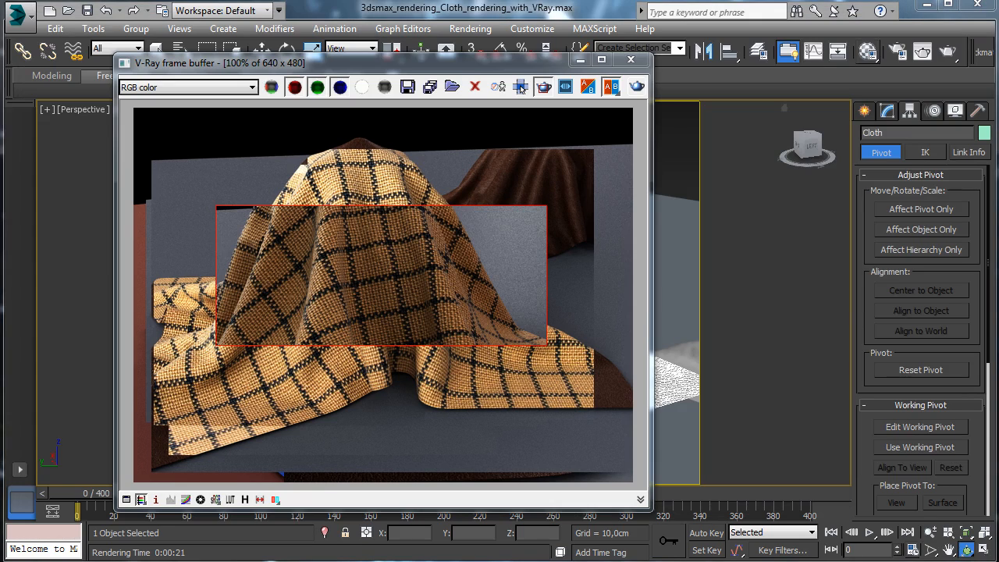
- Set the brightness of the fabric material's reflection Color Correction to 10 and render the cloth region again
click(868, 51)
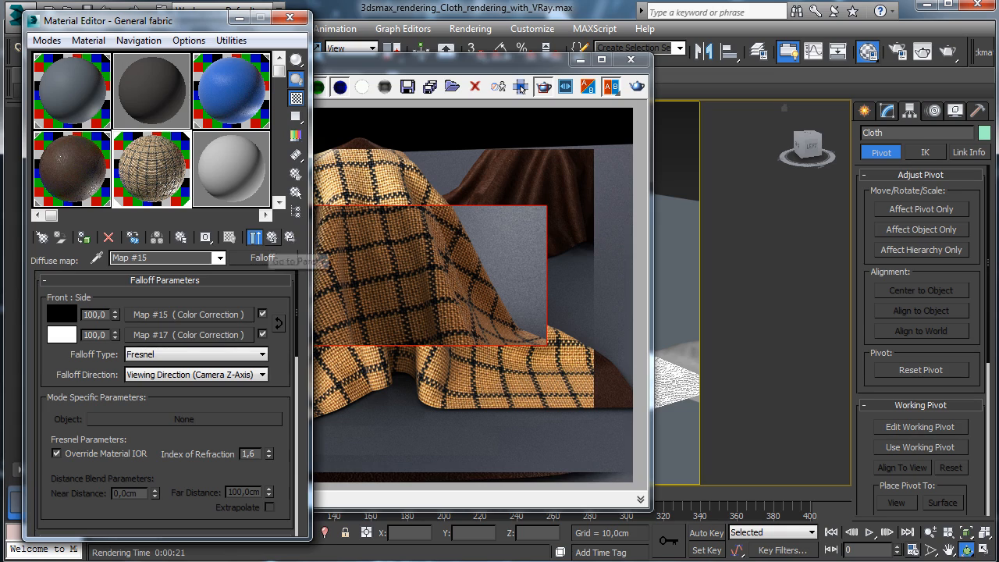
click(273, 237)
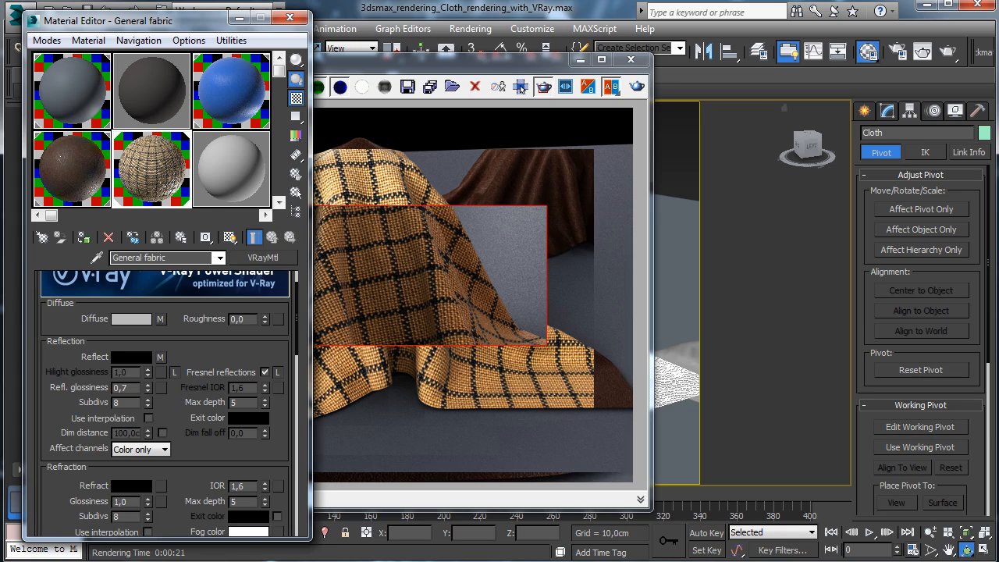
click(160, 356)
click(254, 237)
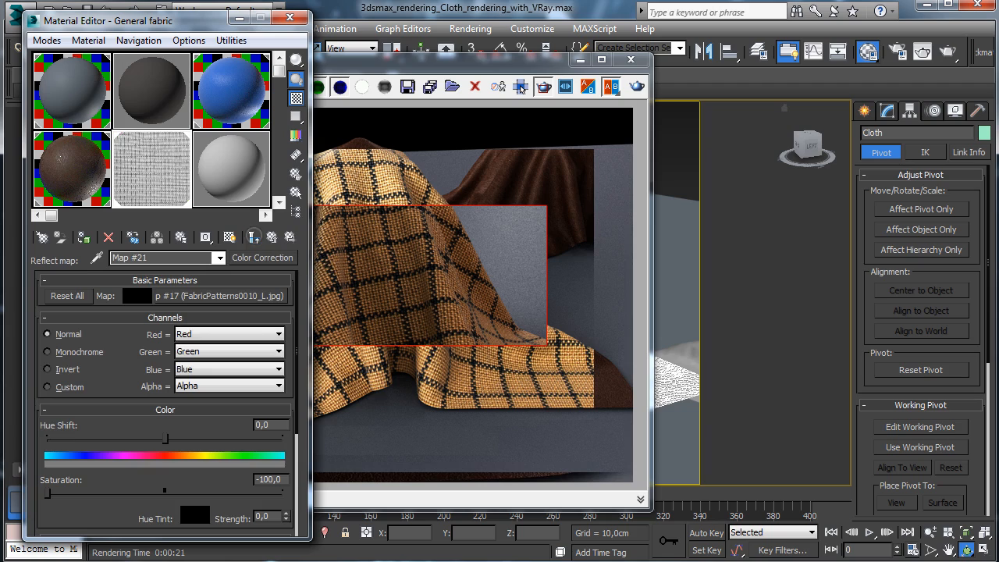
scroll(189, 490, down, 3)
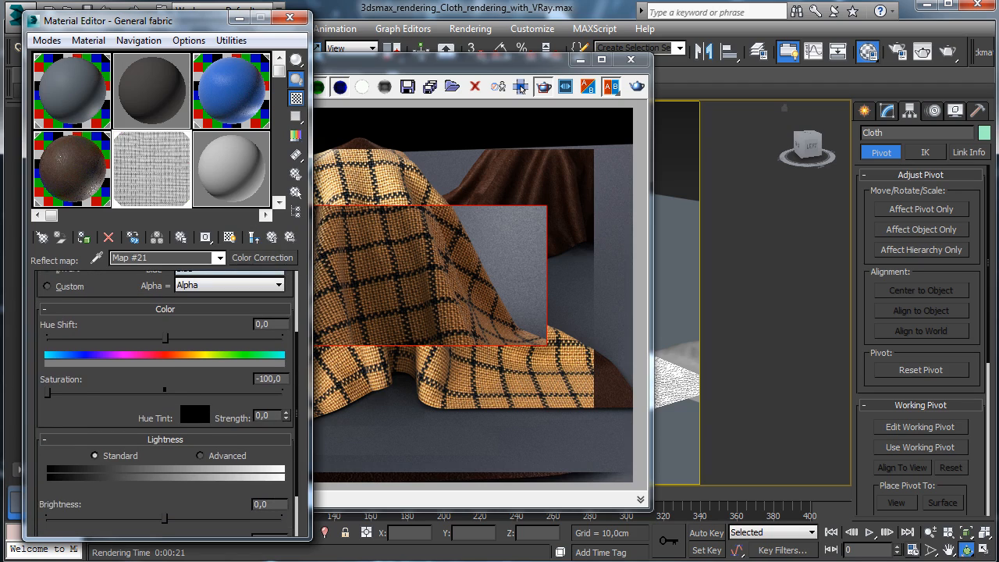
scroll(190, 403, down, 2)
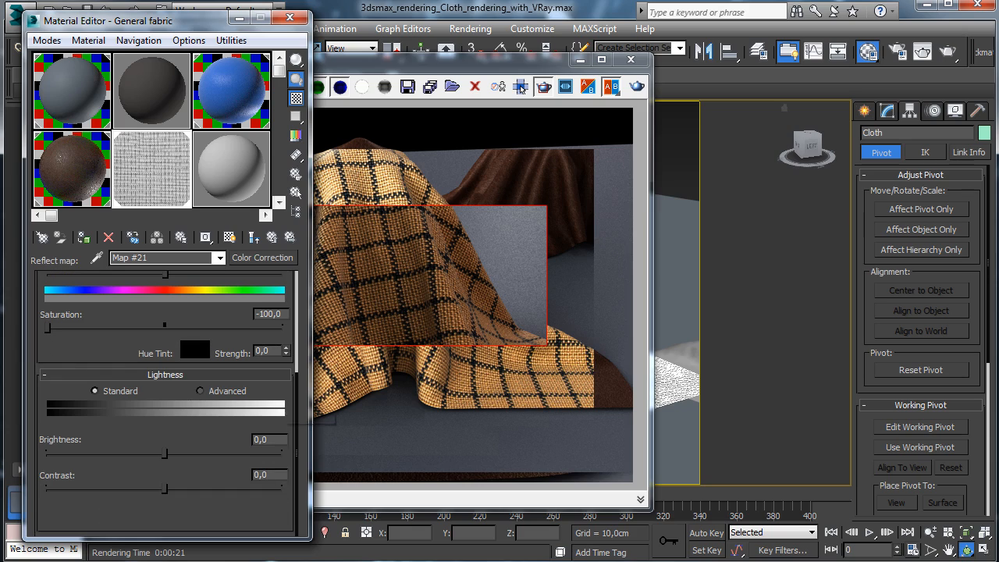
drag(277, 439, 253, 440)
text(10)
key(Return)
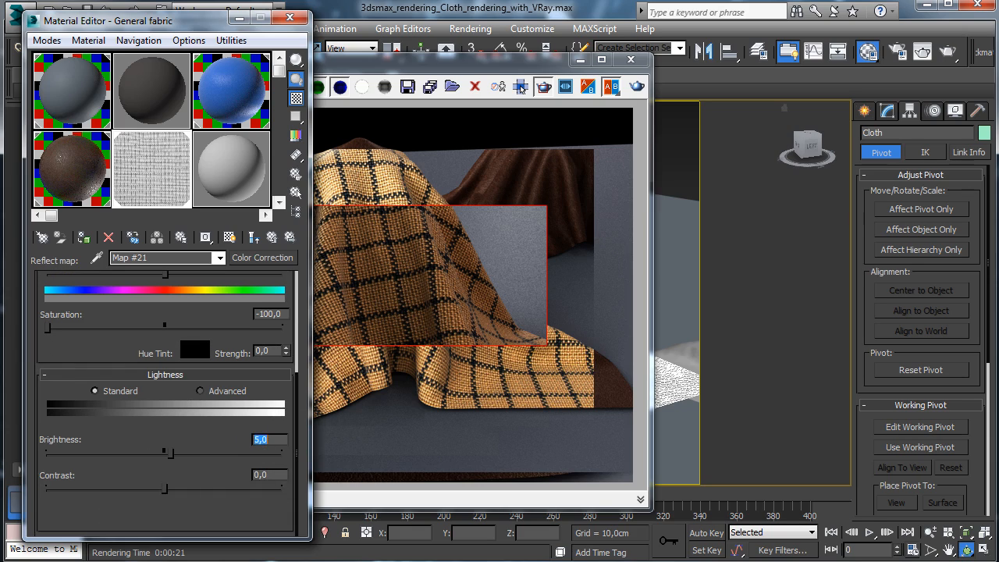
text(10)
key(Return)
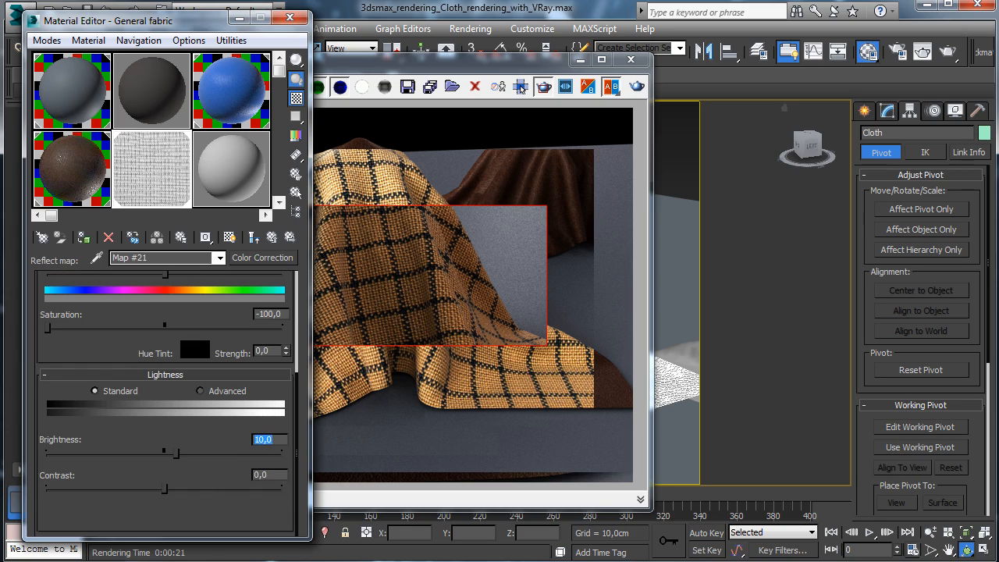
key(shift+q)
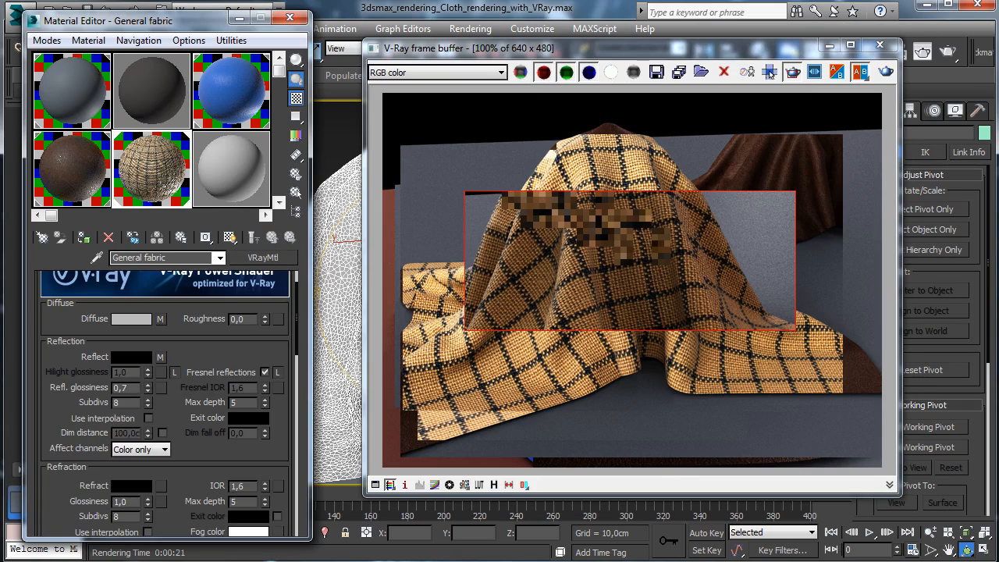
- Open the front bitmap of the diffuse Falloff, turn off the viewport's wireframe shading, and show the map on the cloth
scroll(164, 403, down, 4)
scroll(201, 428, down, 4)
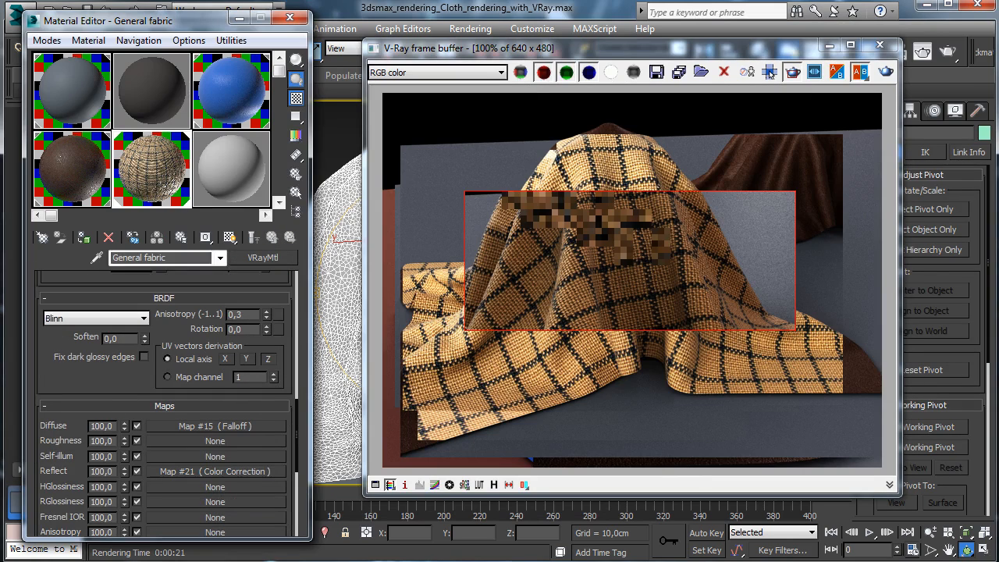
click(202, 426)
click(181, 314)
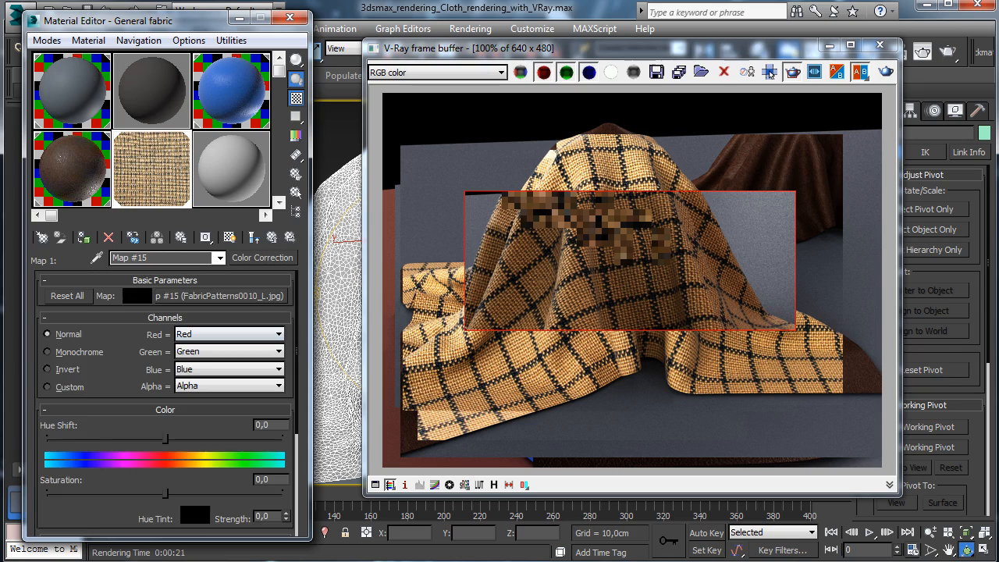
click(195, 294)
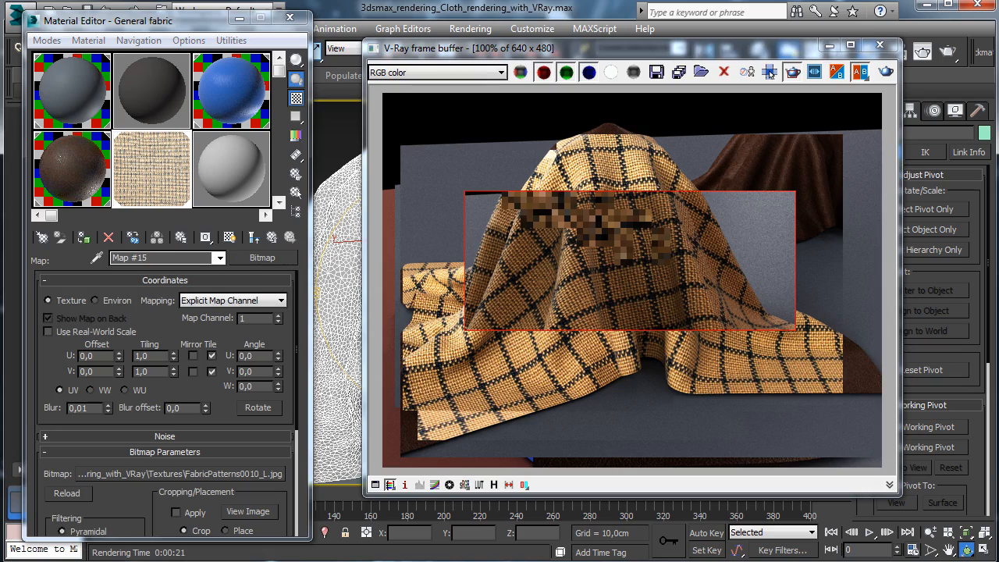
click(880, 45)
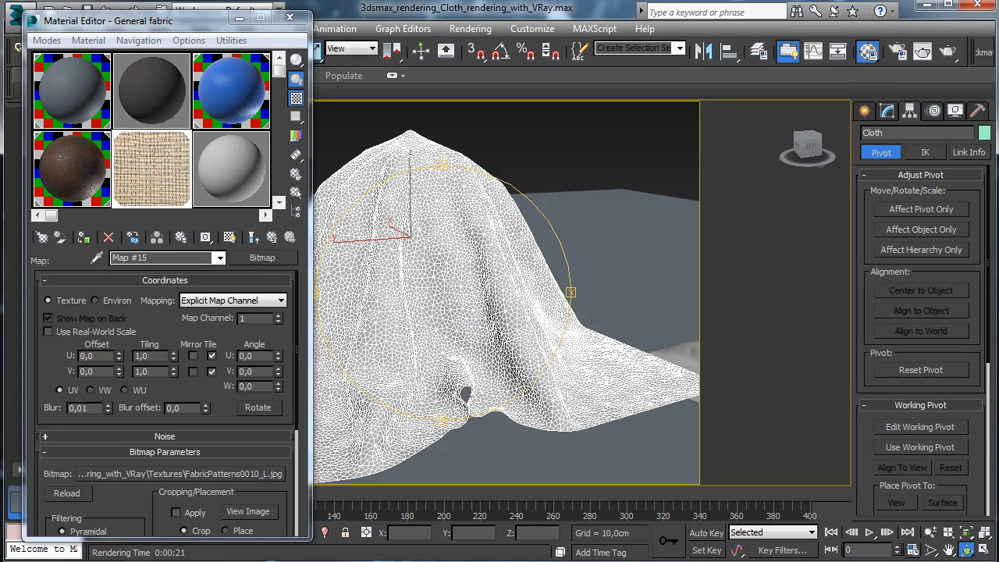
drag(180, 20, 160, 72)
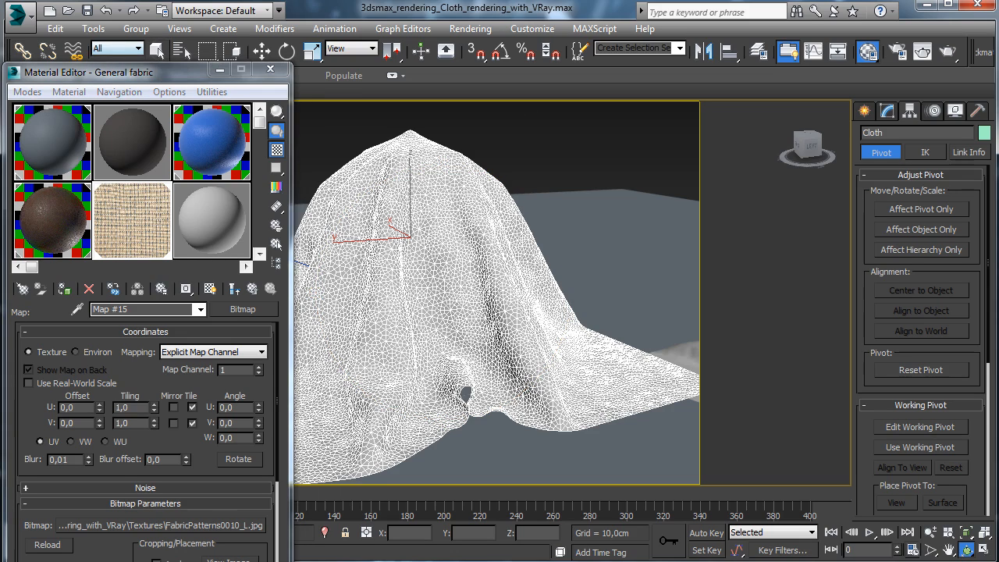
key(F3)
drag(160, 72, 174, 19)
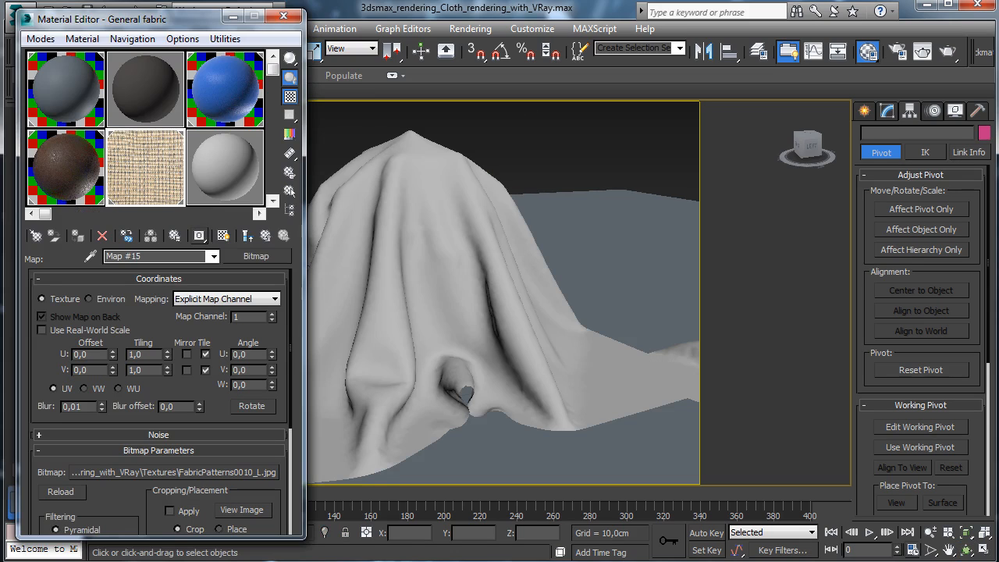
click(224, 236)
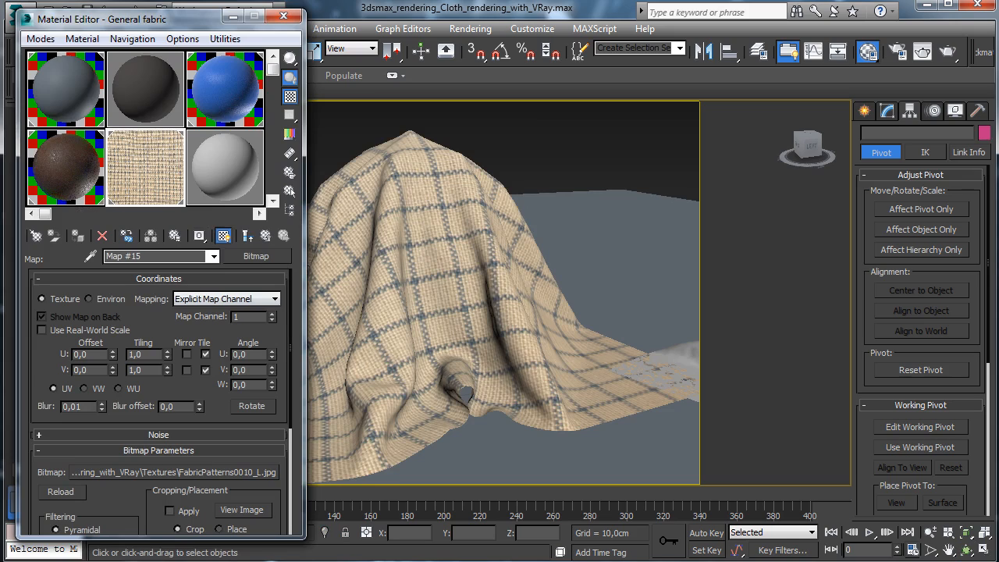
- Try a U and V tiling of 1,5 on the diffuse Falloff's front bitmap
click(141, 354)
key(Tab)
text(1,)
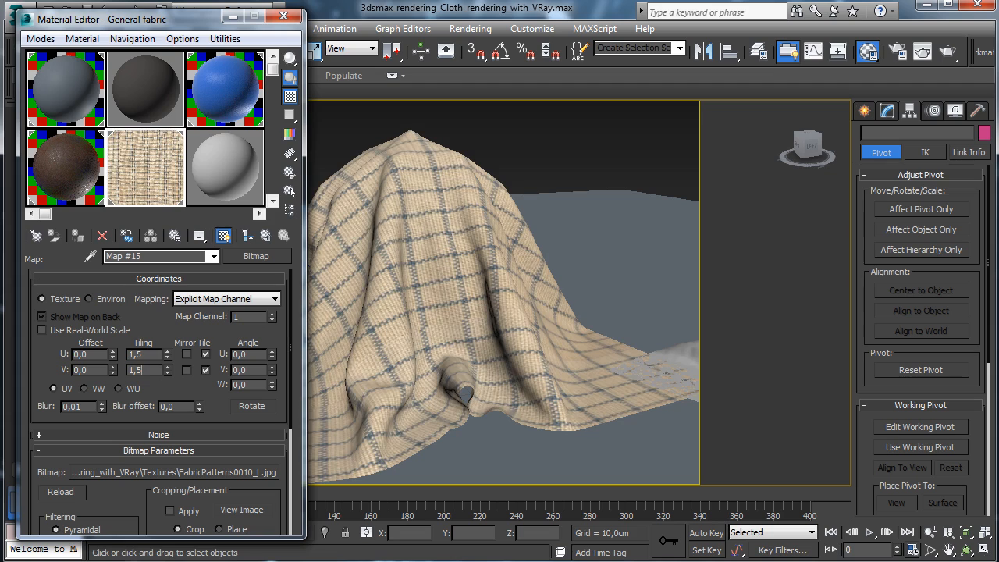
key(Return)
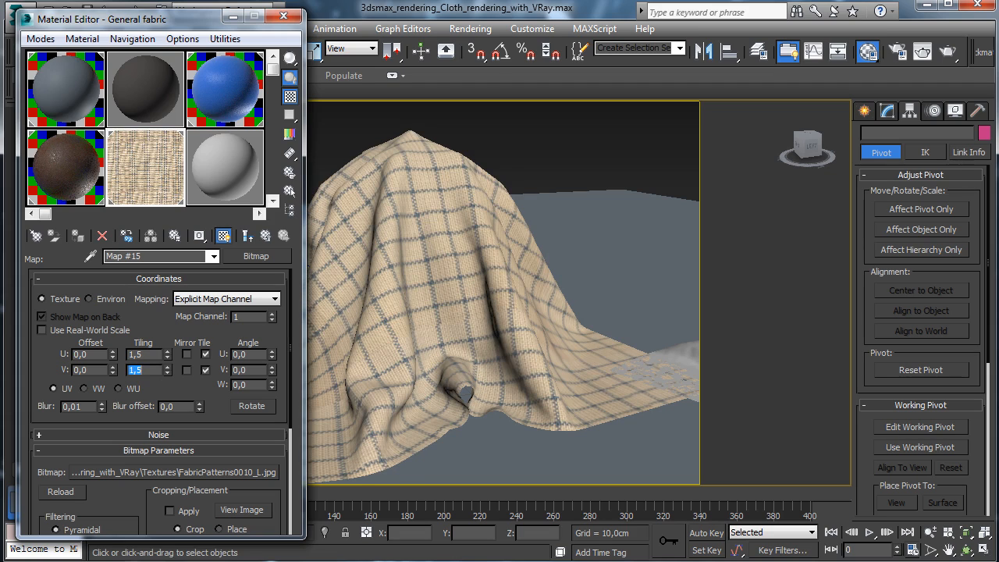
- Set the U and V tiling of the diffuse Falloff's front bitmap to 2
double_click(153, 356)
text(2)
key(Return)
double_click(153, 370)
text(2)
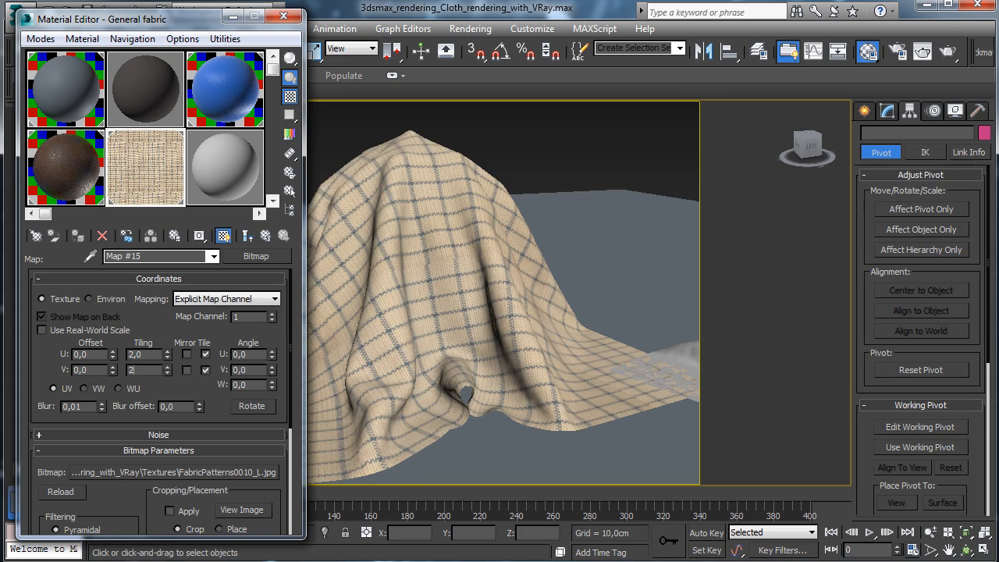
key(Return)
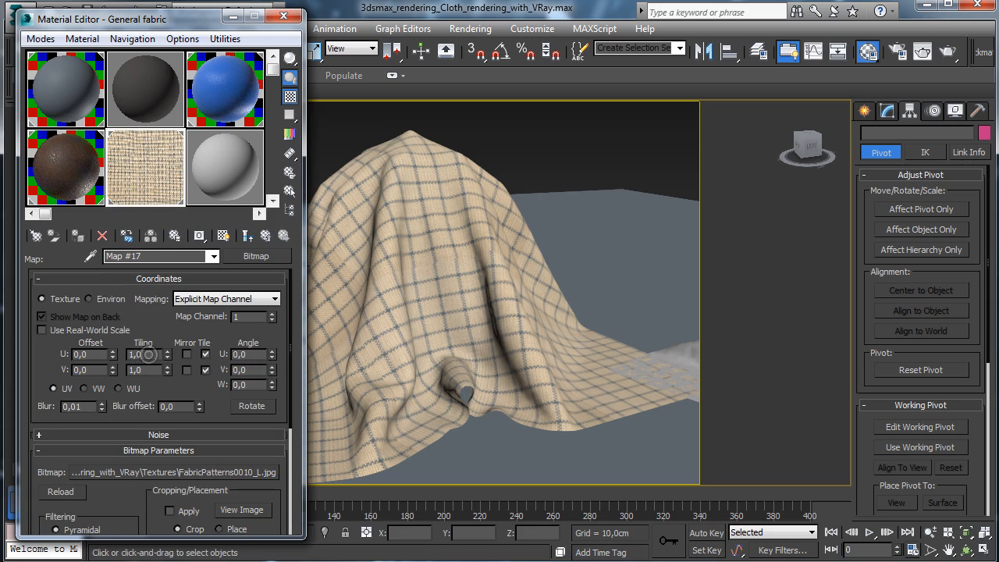
- Set the U and V tiling of the diffuse Falloff's side bitmap to 2
double_click(141, 354)
text(2)
key(Return)
double_click(146, 370)
text(2)
key(Return)
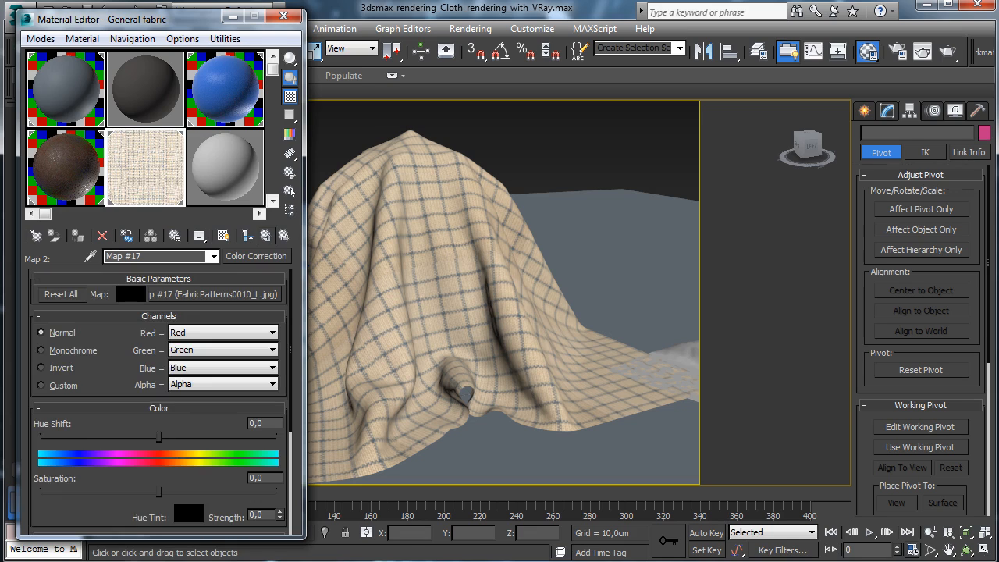
click(266, 235)
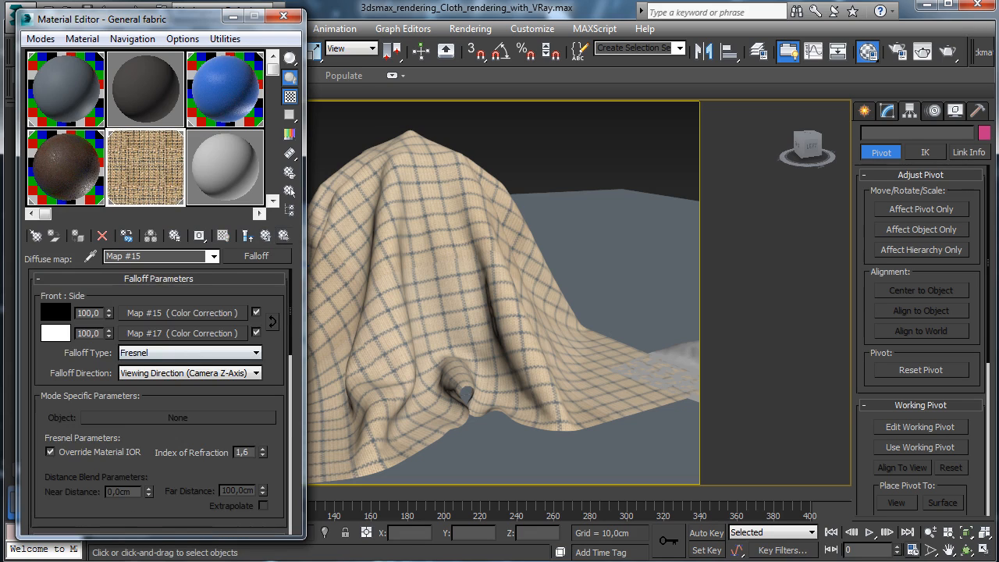
- Set the U and V tiling of the bitmap inside the reflection Color Correction to 2
key(Up)
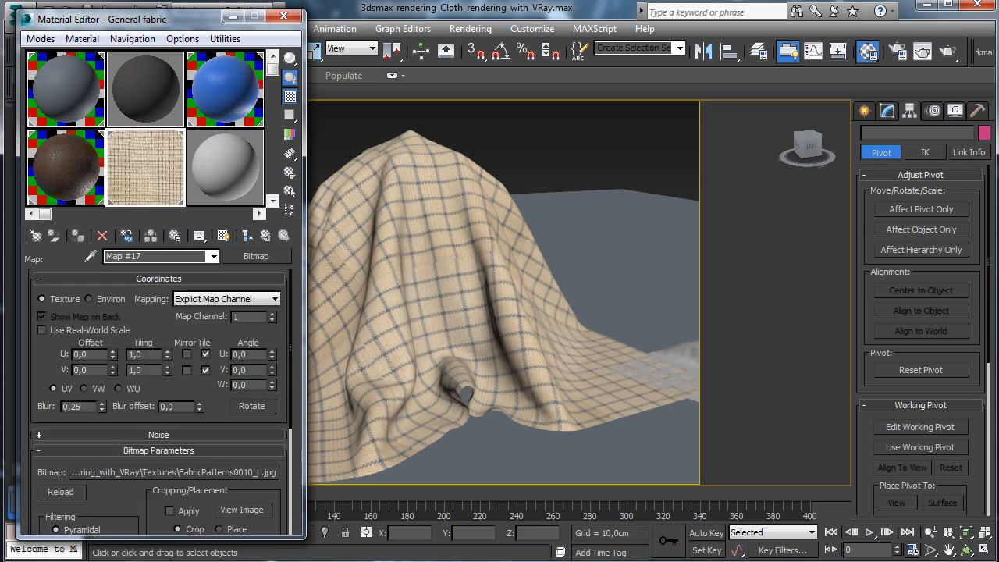
double_click(140, 354)
text(2)
key(Return)
key(Up)
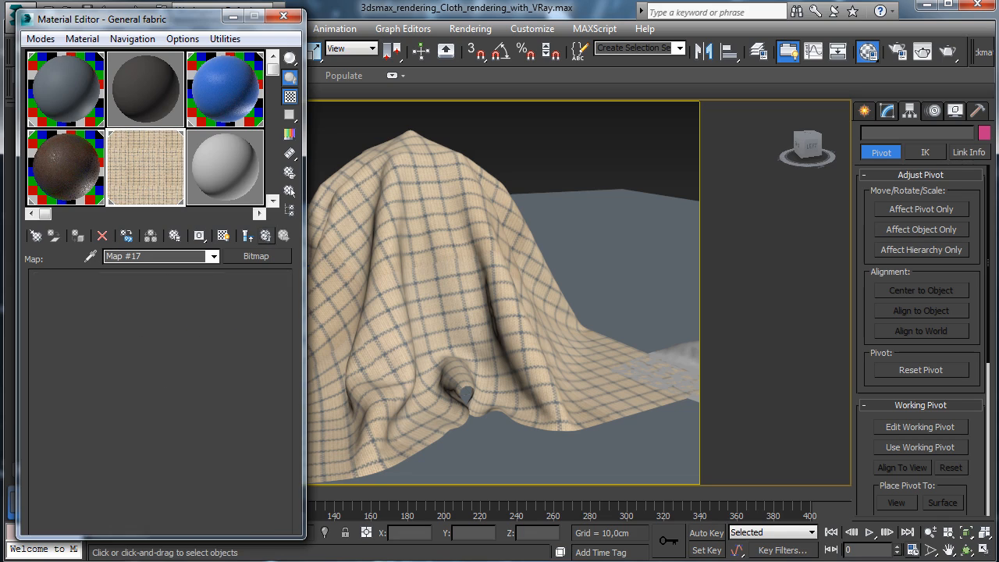
- Set the blur of the reflection bitmap to 0,1 and return to the General fabric material
click(208, 294)
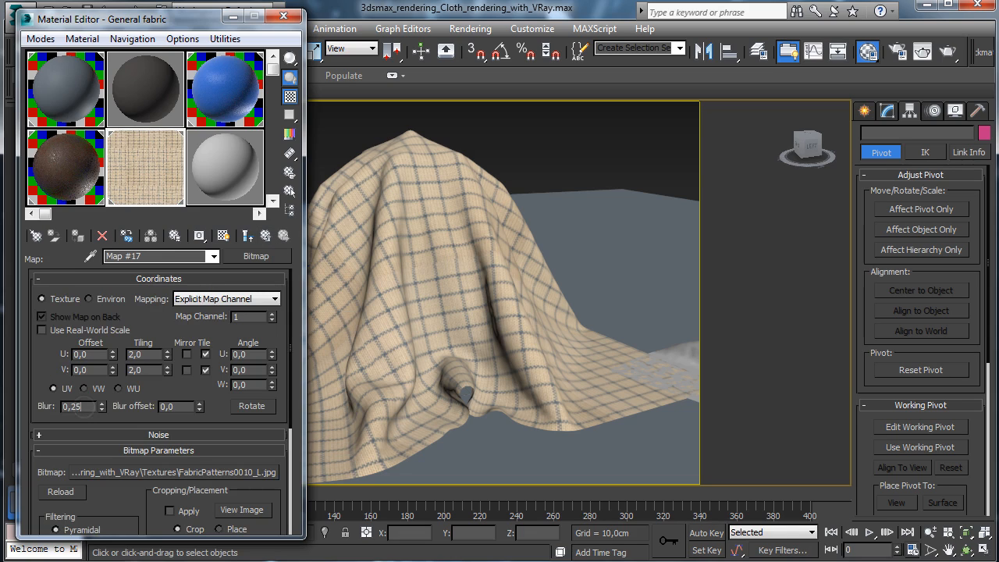
key(BackSpace)
key(BackSpace)
text(1)
key(Return)
click(267, 236)
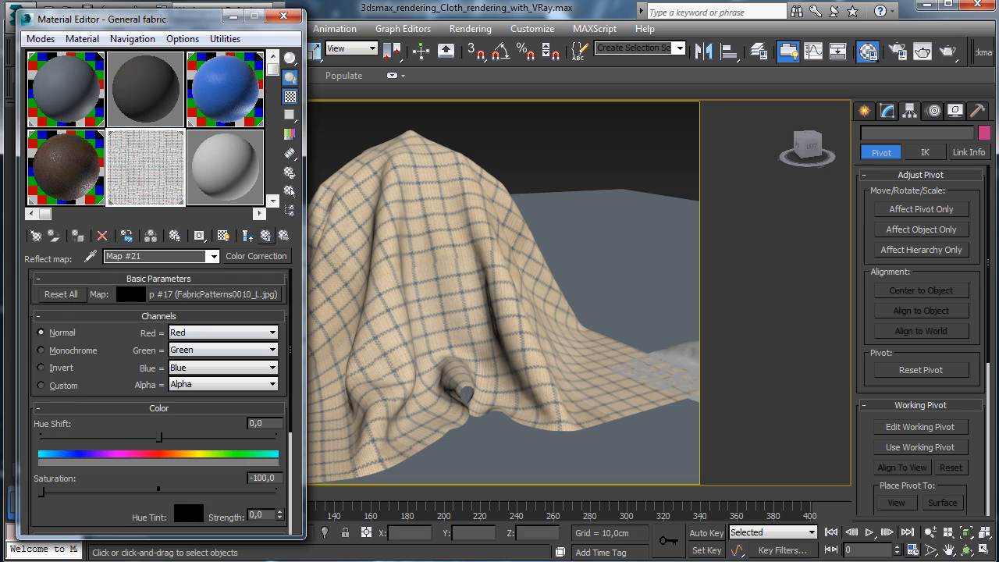
click(267, 236)
- Set the U and V tiling of the bump Color Correction's bitmap to 2 and render the cloth region
scroll(156, 398, down, 5)
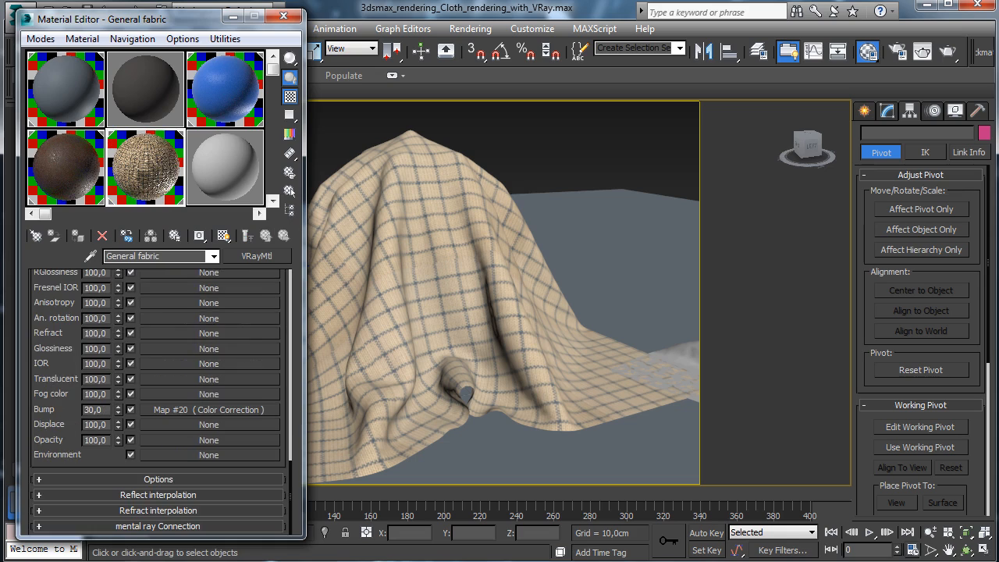
scroll(209, 414, up, 1)
click(208, 424)
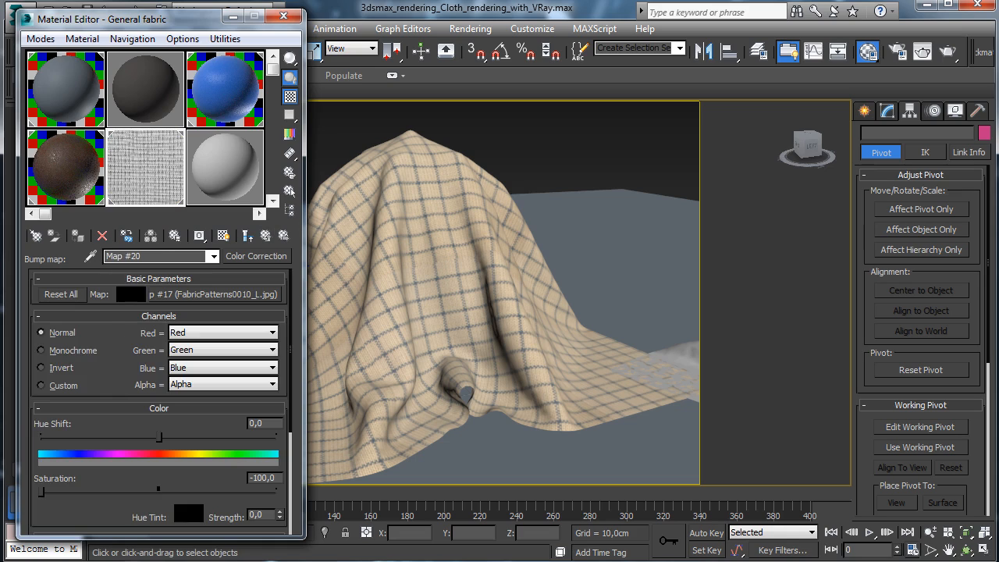
click(197, 294)
double_click(139, 354)
text(2)
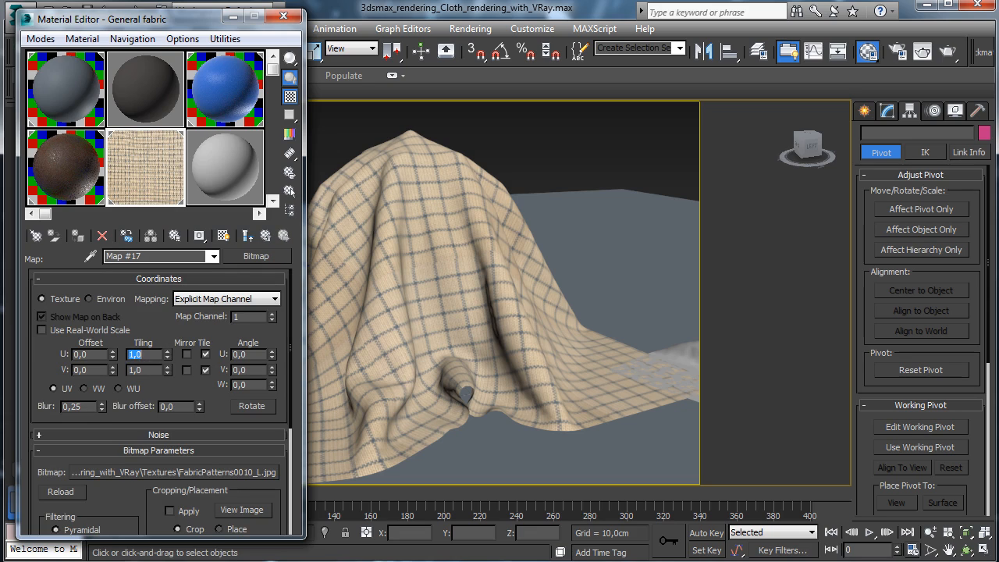
key(Return)
double_click(153, 367)
text(2)
key(Return)
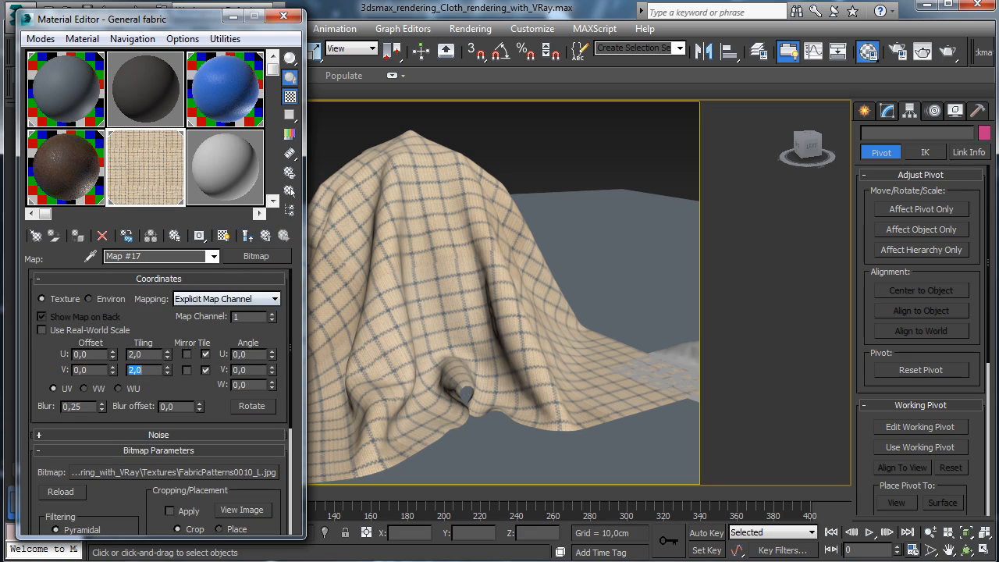
click(266, 235)
click(948, 51)
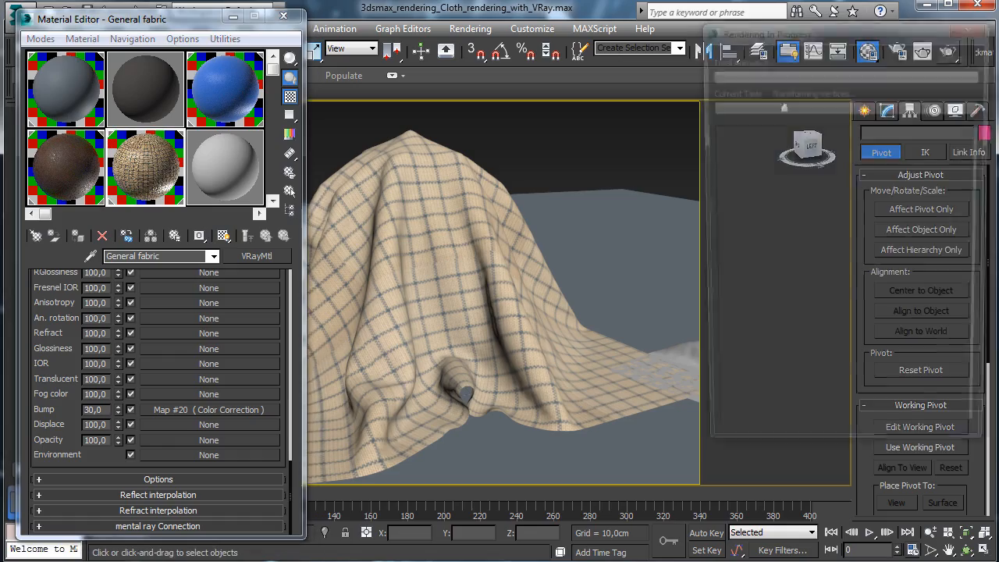
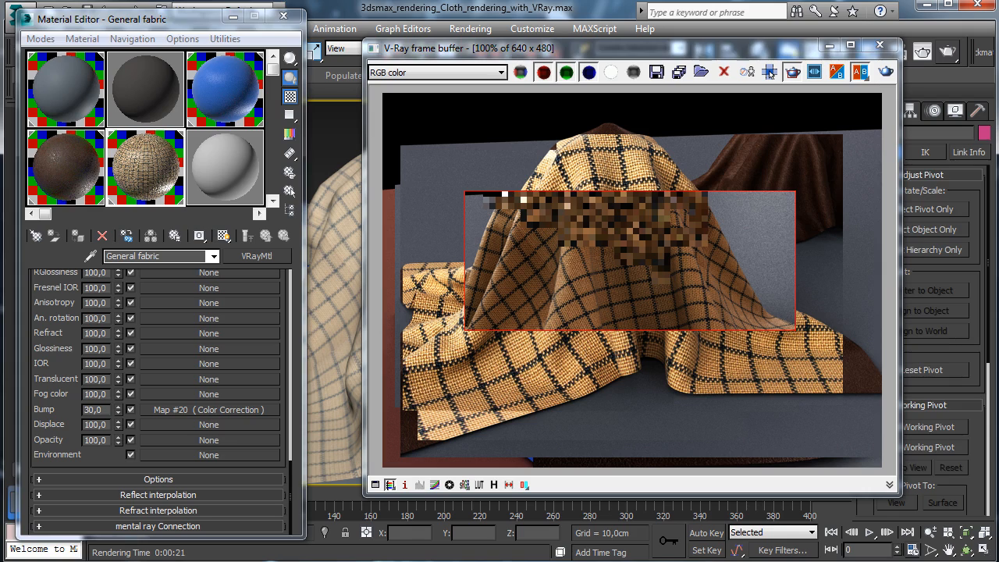
- Set the fabric material's bump amount to 60 and render a larger region covering most of the cloth
double_click(93, 410)
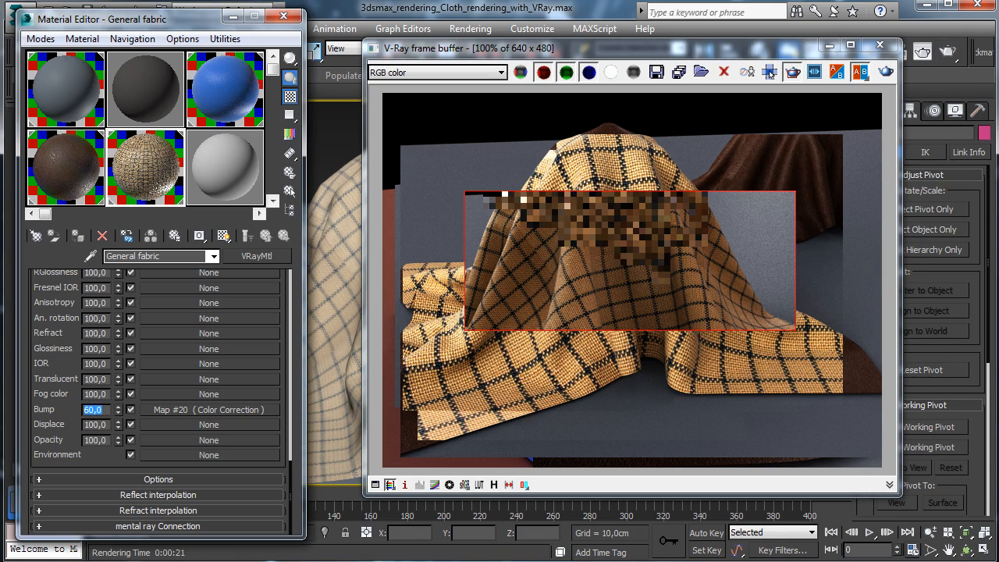
mouse_move(437, 174)
mouse_down()
mouse_move(817, 376)
mouse_move(851, 406)
mouse_up()
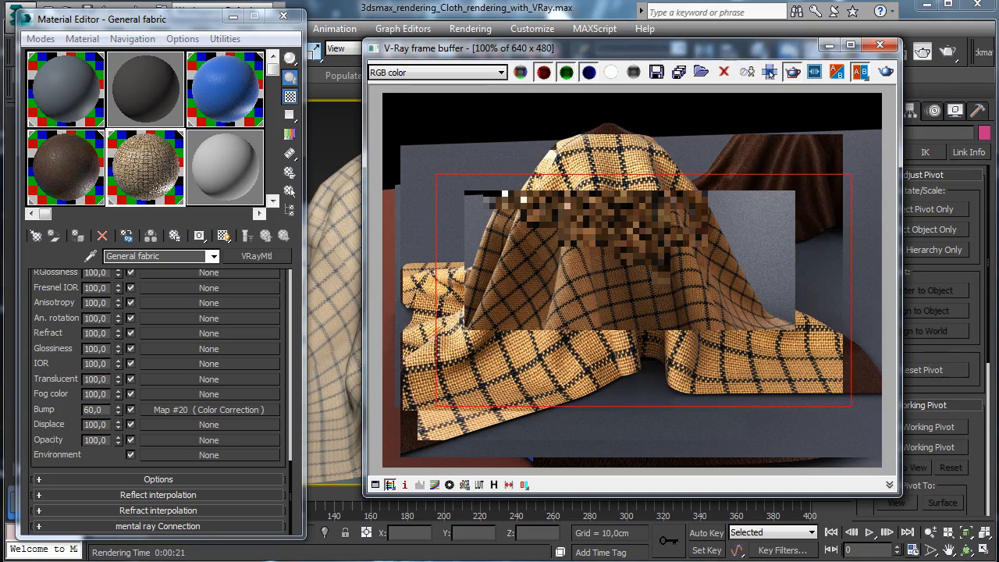
key(shift+q)
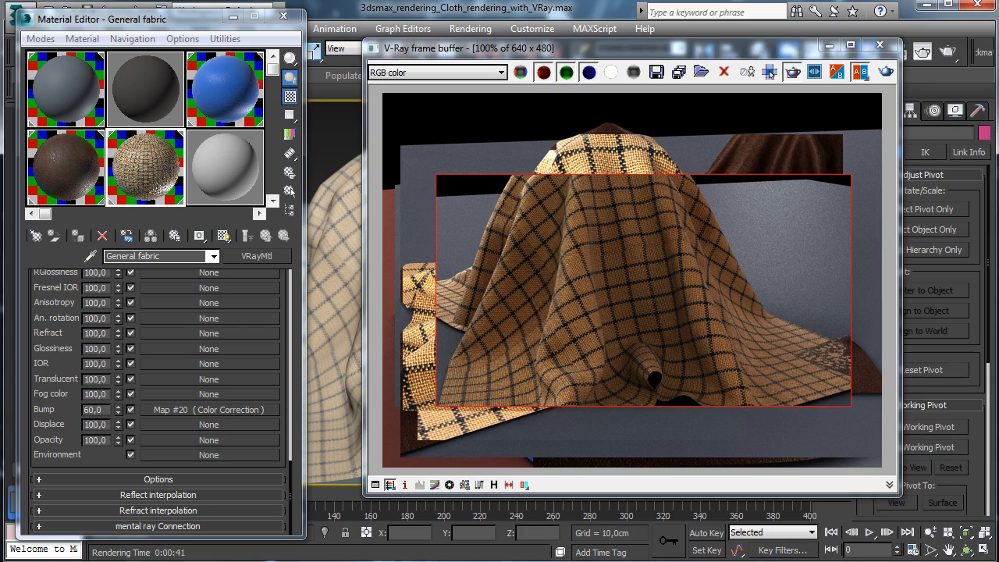
- Move the Cloth_Leather object away from the checked cloth to about X -131 cm, Y -154 cm
click(829, 44)
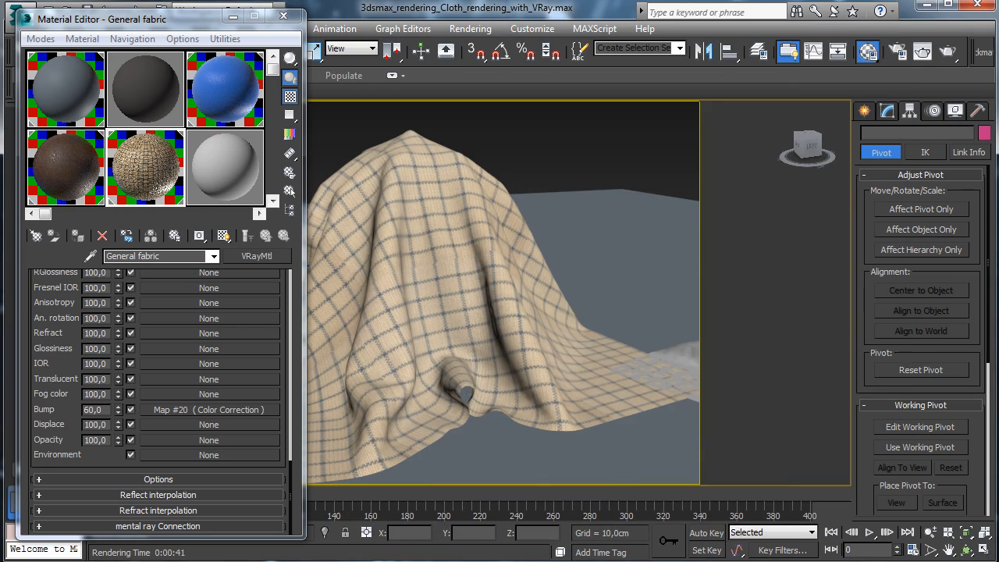
click(682, 352)
click(233, 16)
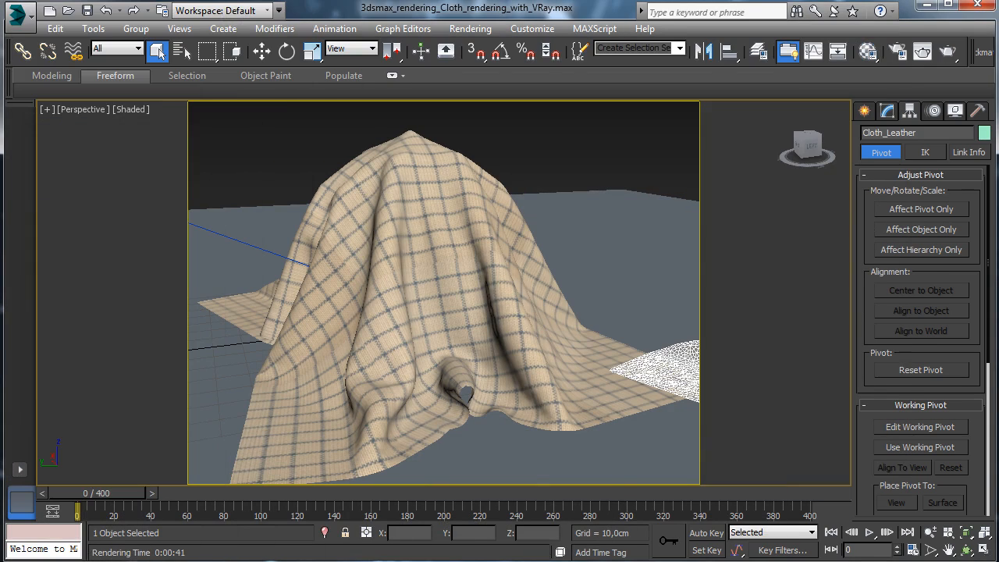
key(alt+z)
drag(444, 292, 443, 337)
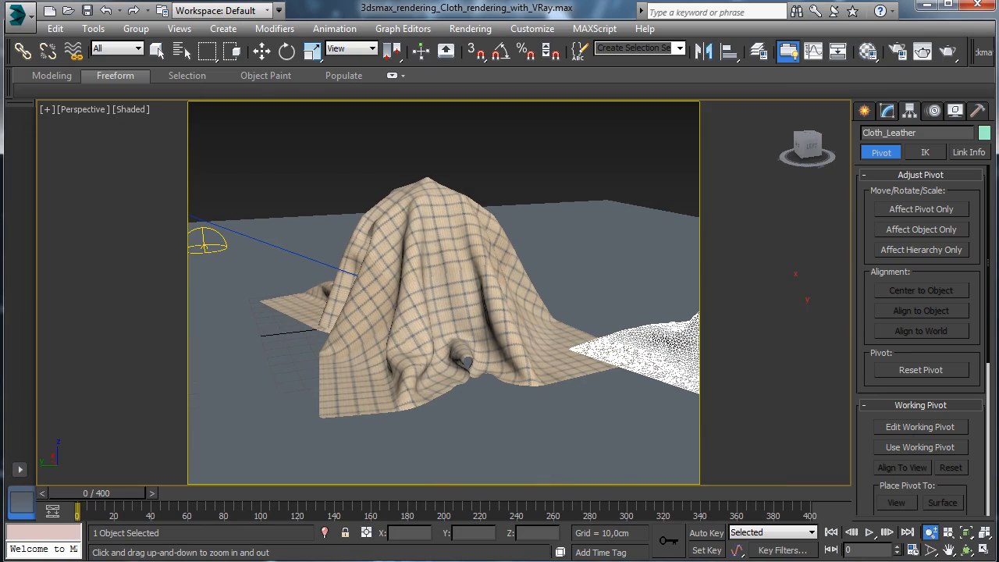
key(w)
mouse_move(663, 347)
mouse_down()
mouse_move(711, 320)
mouse_move(669, 330)
mouse_up()
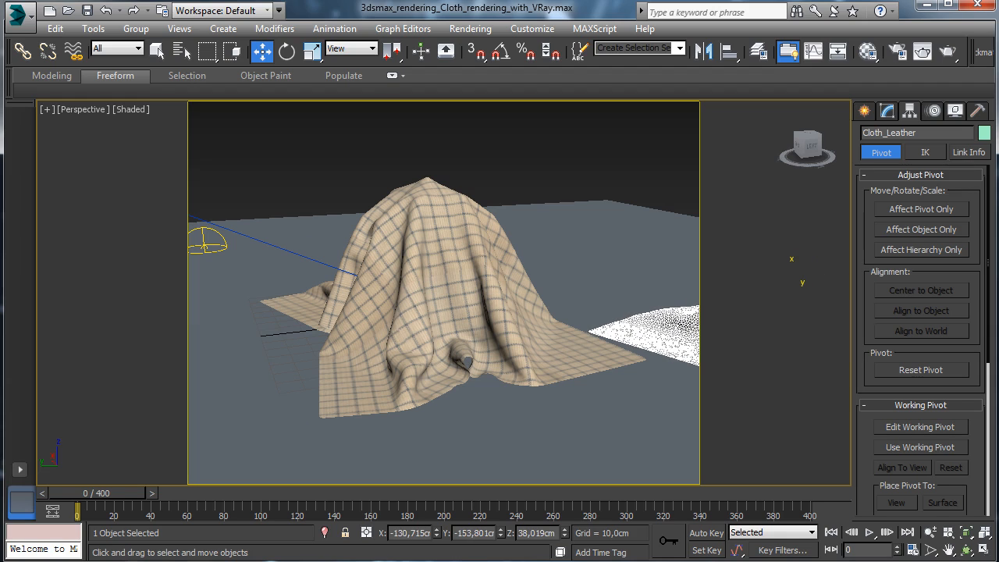
- Move the Cloth_Velvet_Silk object closer to the checked cloth, to about X 71 cm, Y 120 cm
key(alt+z)
drag(444, 293, 443, 336)
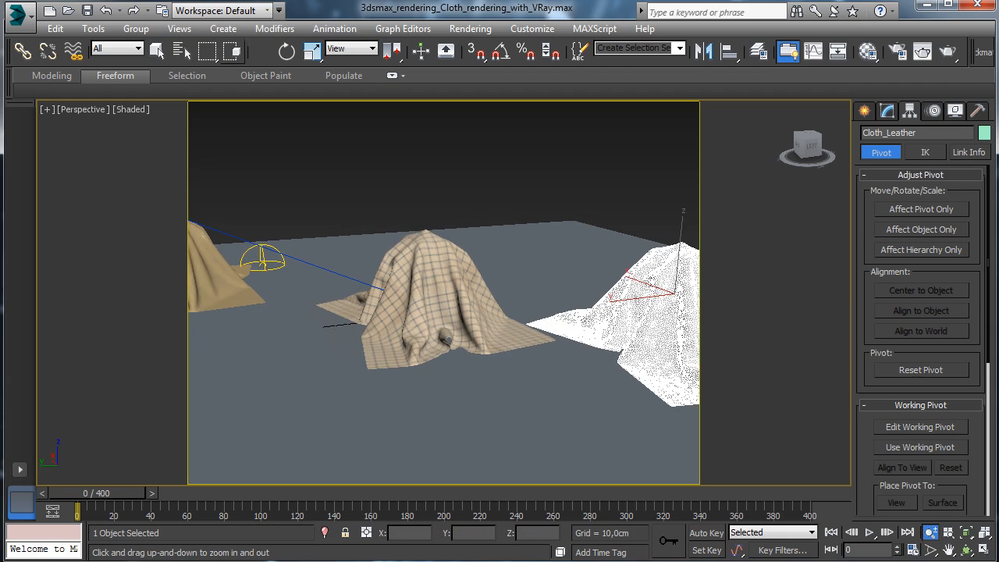
click(264, 49)
click(223, 277)
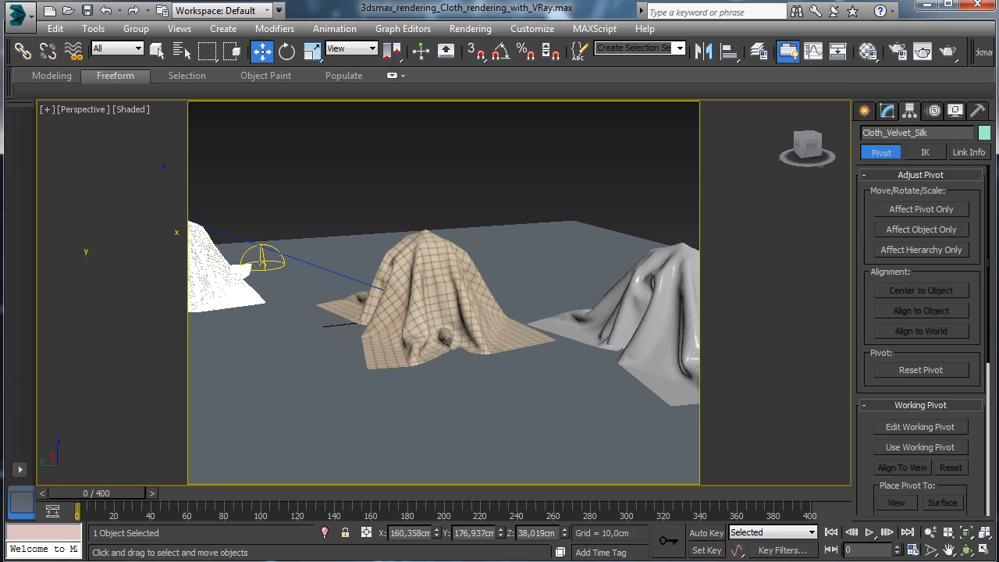
drag(166, 236, 240, 251)
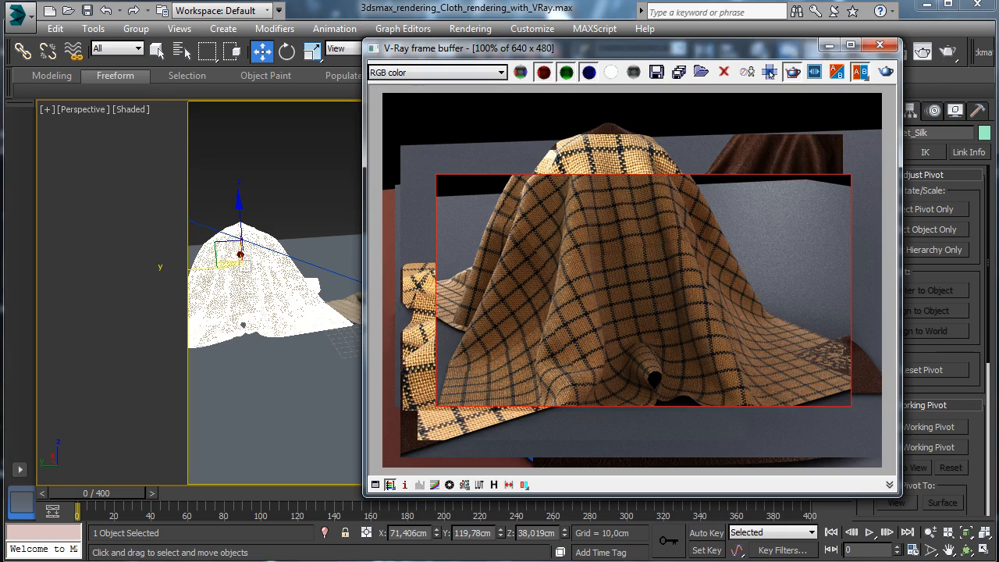
- Disable region rendering and render the full view with all three cloths
click(770, 72)
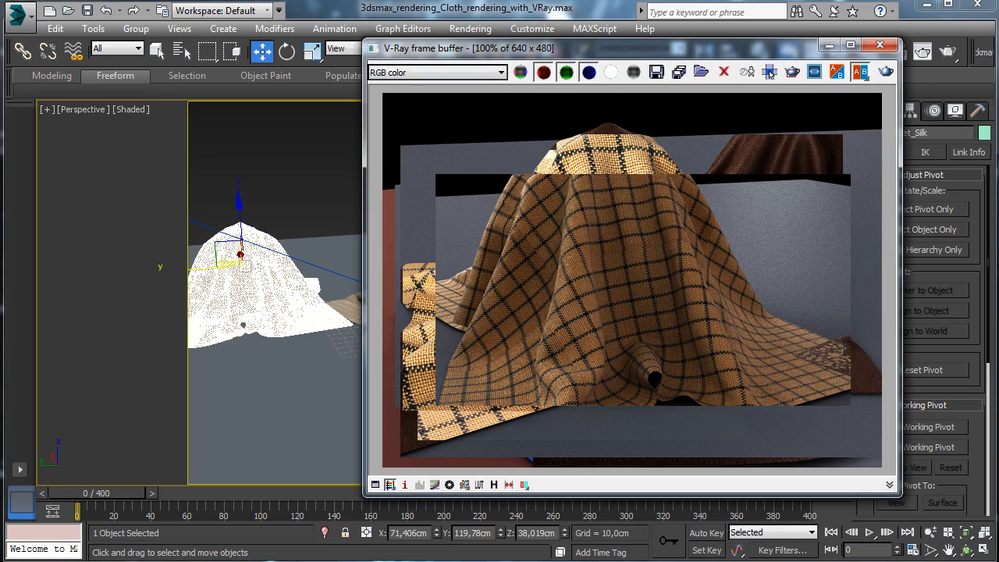
key(shift+q)
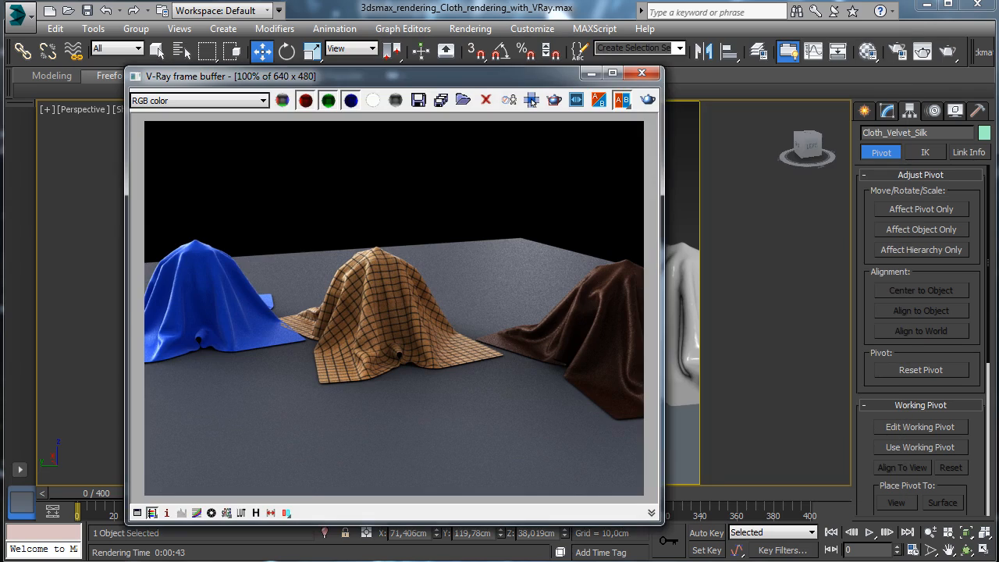
- Set the brightness of the Leather material's reflection glossiness Color Correction map to 58
click(868, 51)
click(66, 167)
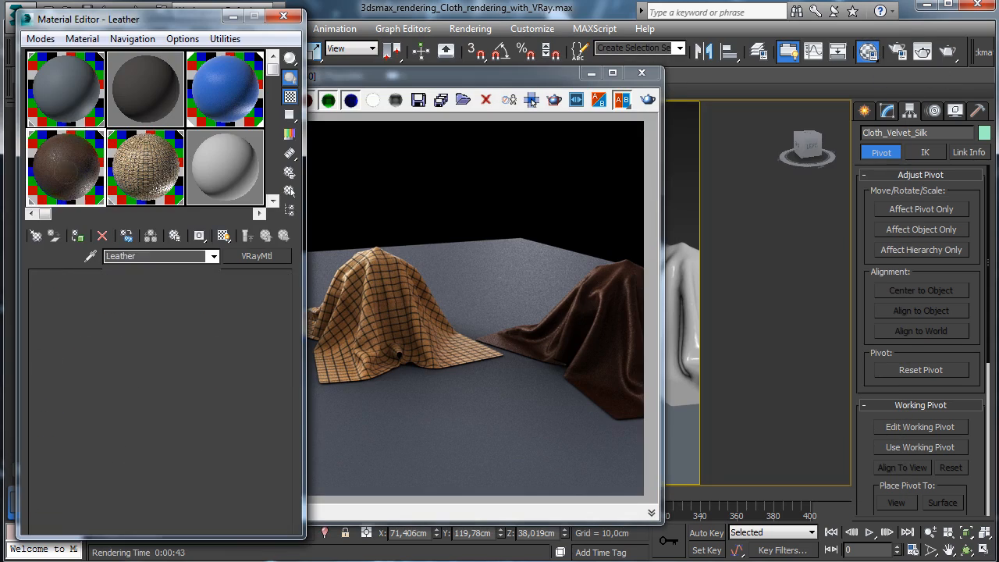
click(209, 341)
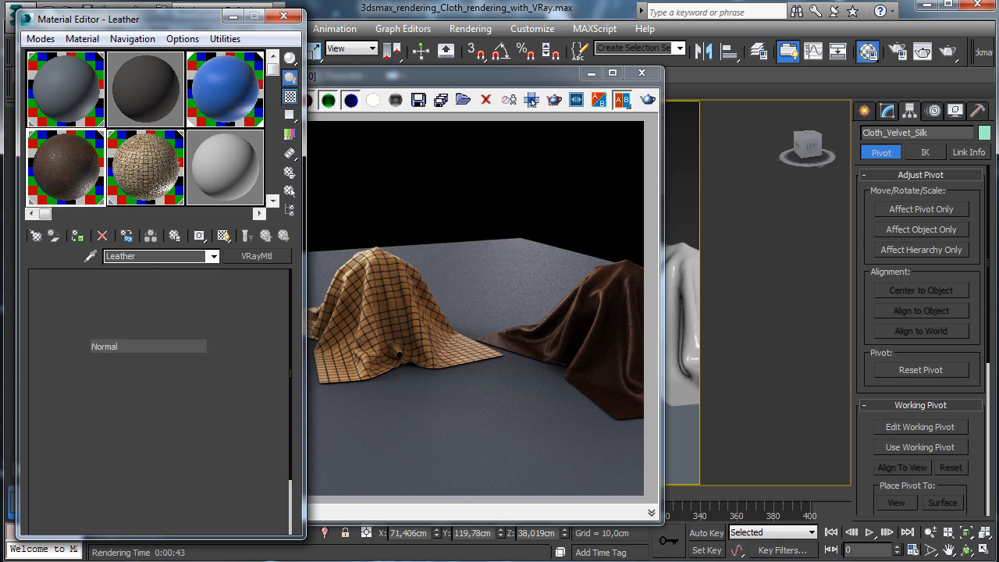
click(266, 235)
click(175, 371)
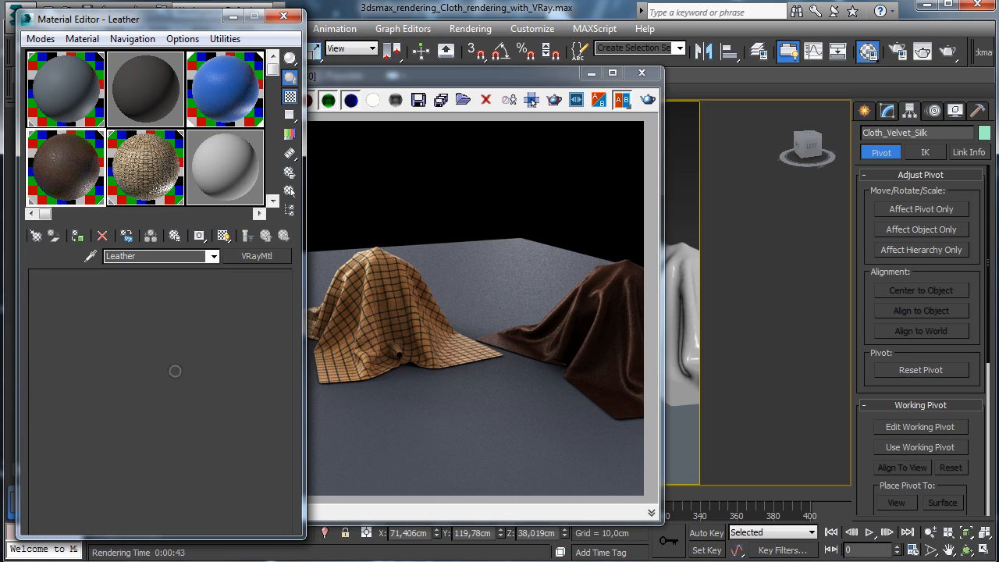
scroll(183, 489, down, 4)
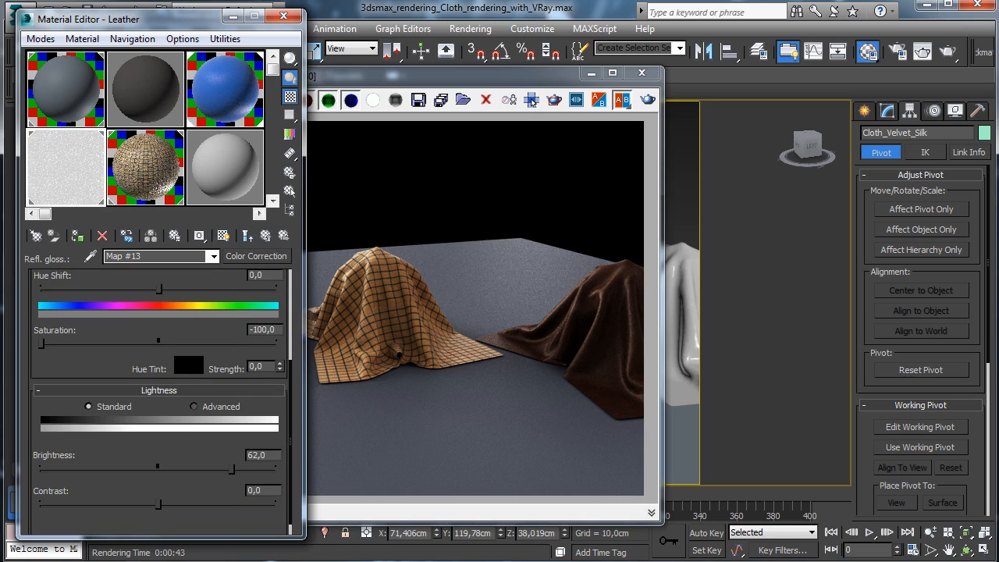
double_click(258, 455)
text(58)
key(Return)
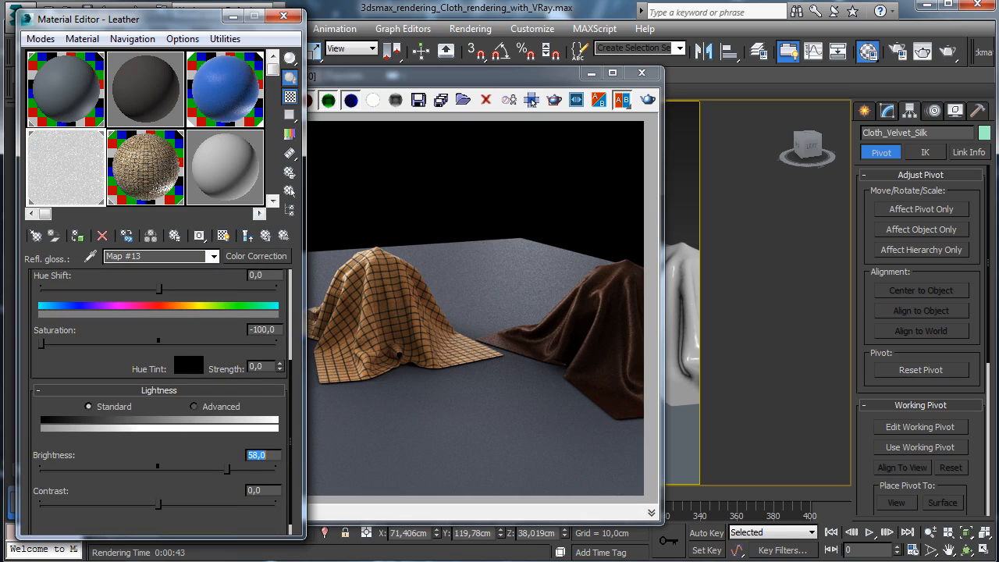
click(266, 236)
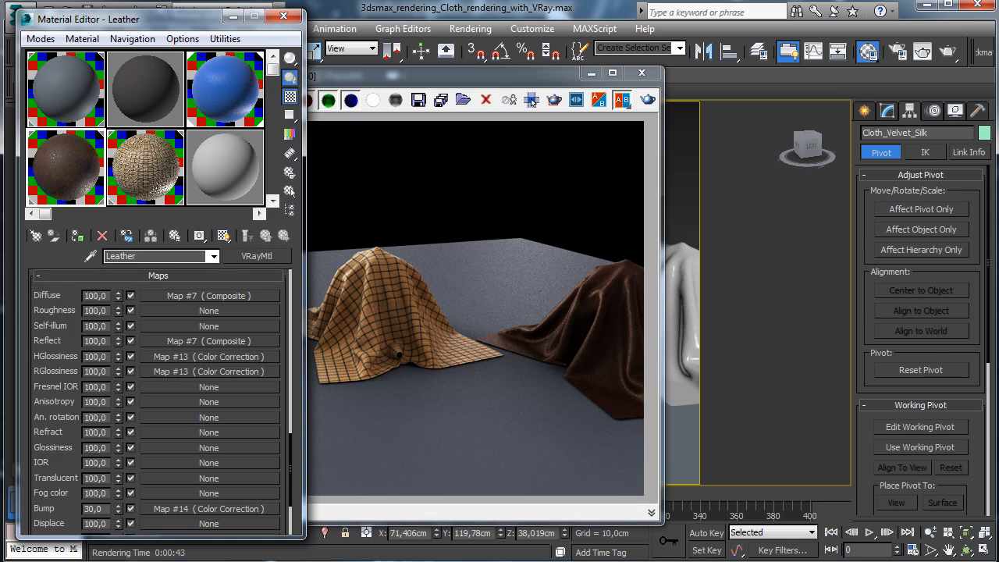
- Set the brightness of the Leather material's highlight glossiness Color Correction map to 48 and close the Material Editor
click(208, 356)
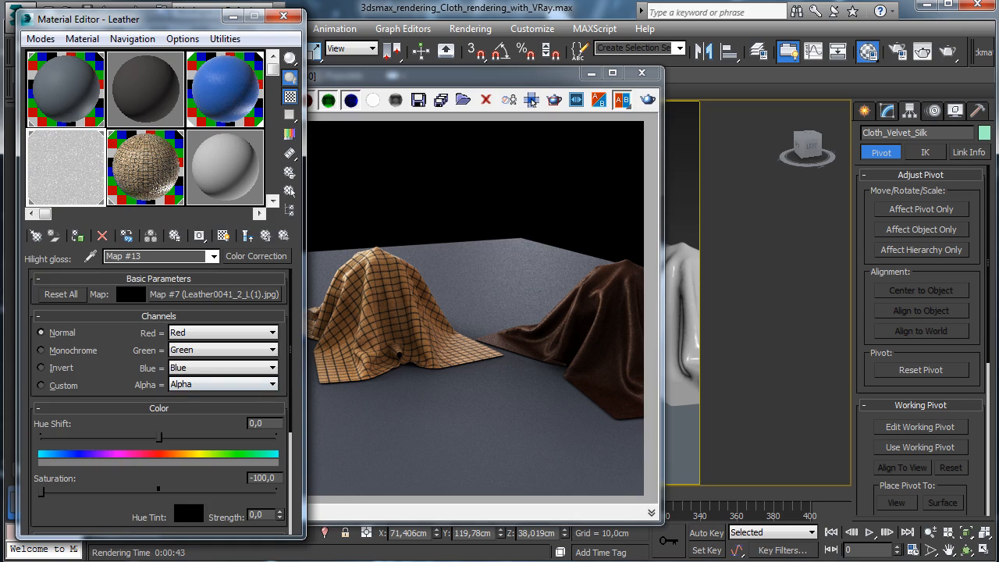
drag(184, 489, 184, 323)
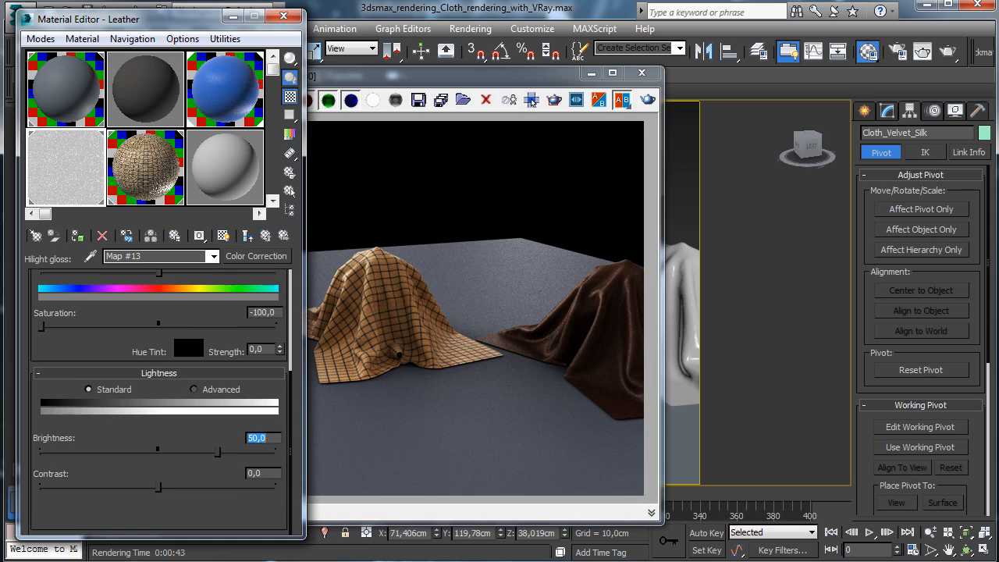
text(48)
key(Return)
click(283, 17)
- Render only a region around the brown leather cloth, then close the frame buffer
click(531, 101)
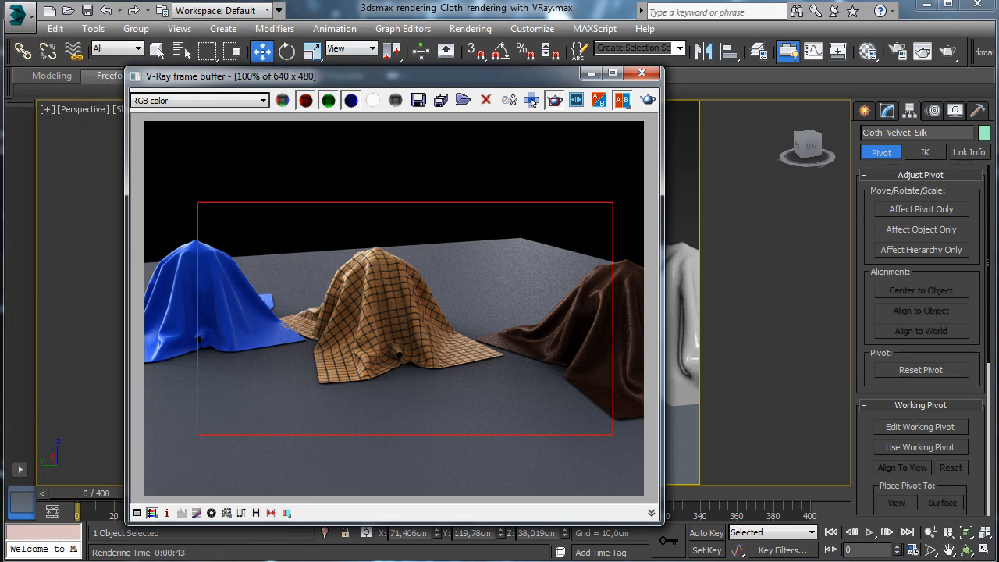
drag(484, 251, 645, 435)
key(shift+q)
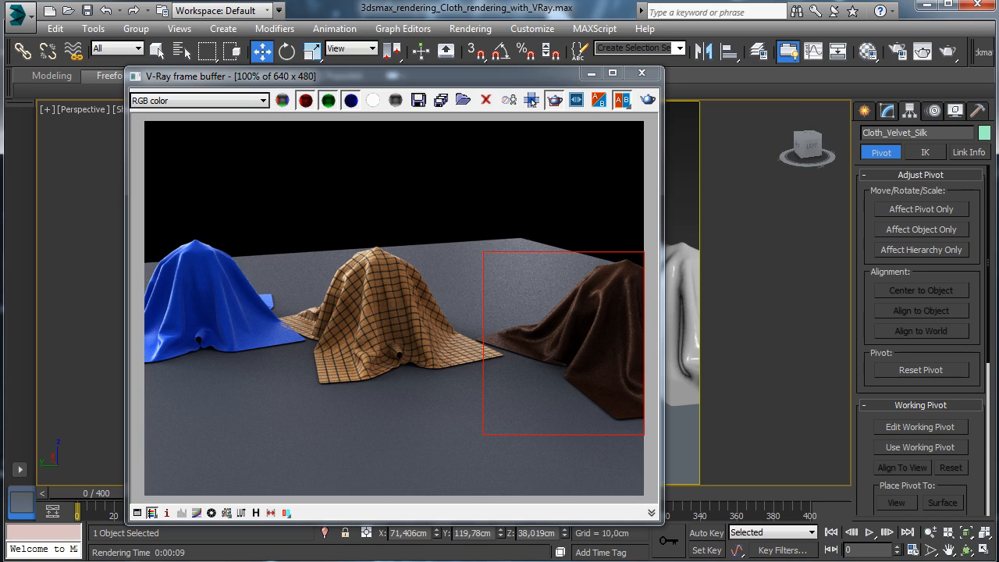
click(641, 73)
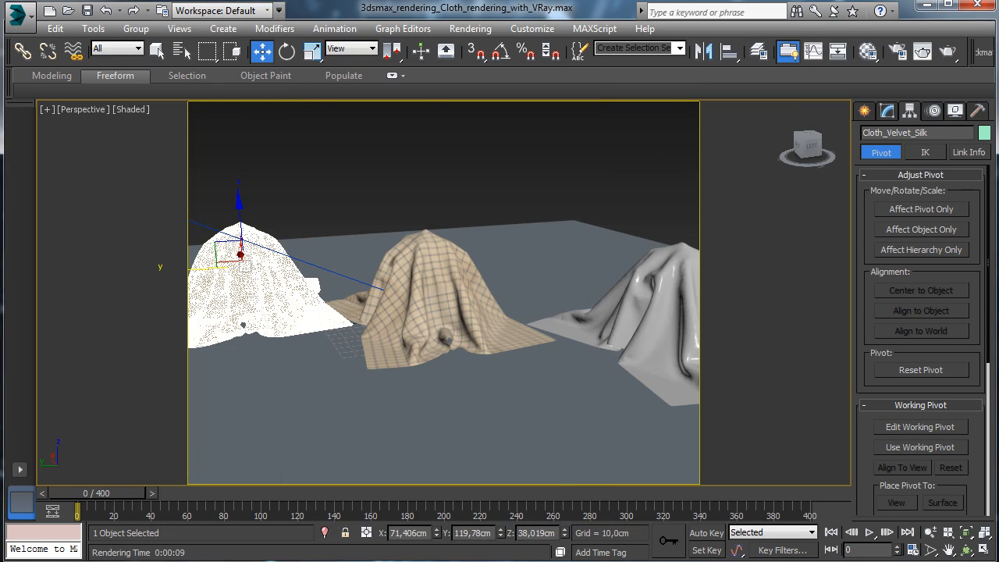
- Move Cloth_Leather about 65 cm in X and 14 cm in Y toward the checked cloth, and Cloth_Velvet_Silk to about X 56 cm, Y 126 cm
mouse_move(209, 268)
mouse_down()
mouse_move(160, 270)
mouse_move(191, 268)
mouse_up()
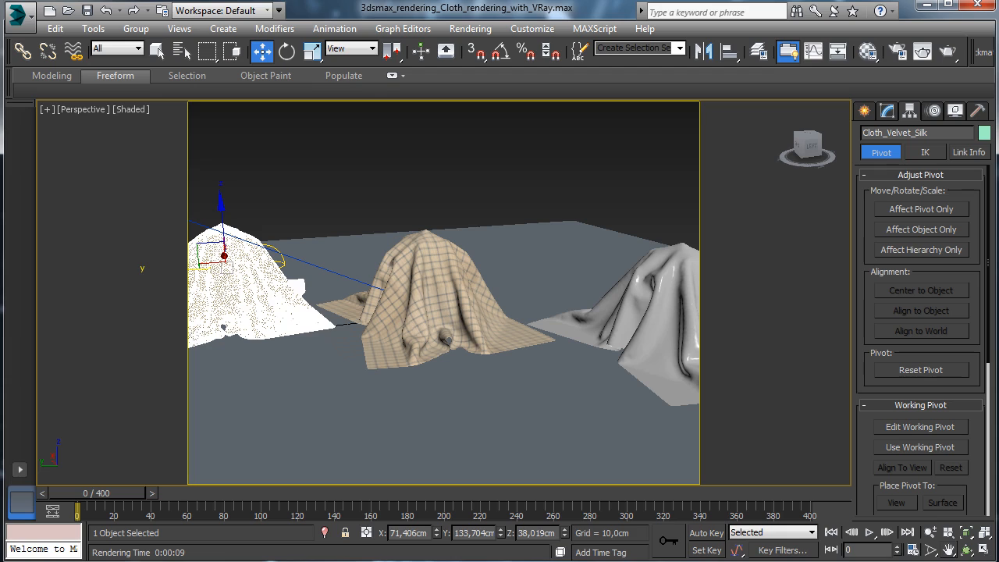
click(930, 532)
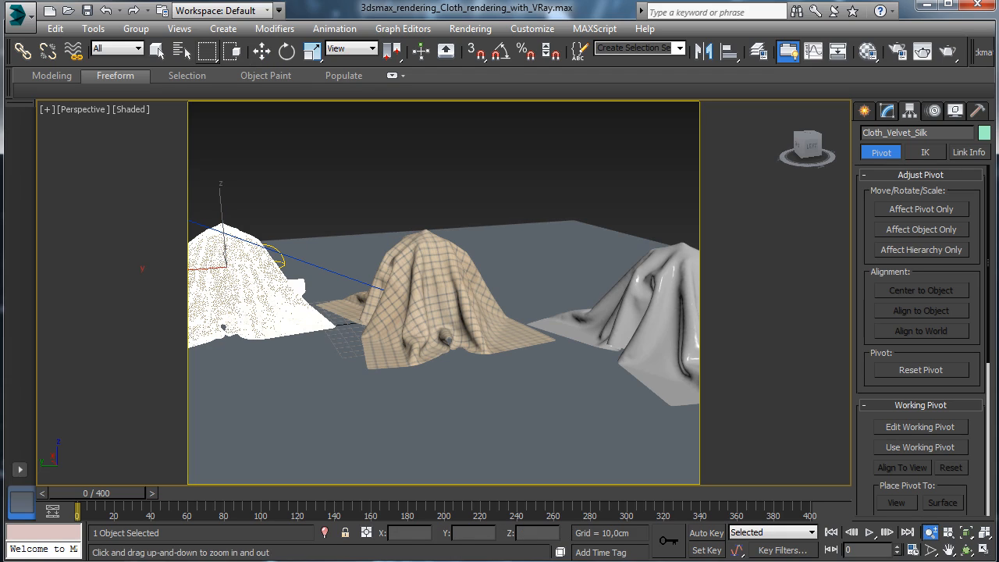
click(261, 51)
click(673, 300)
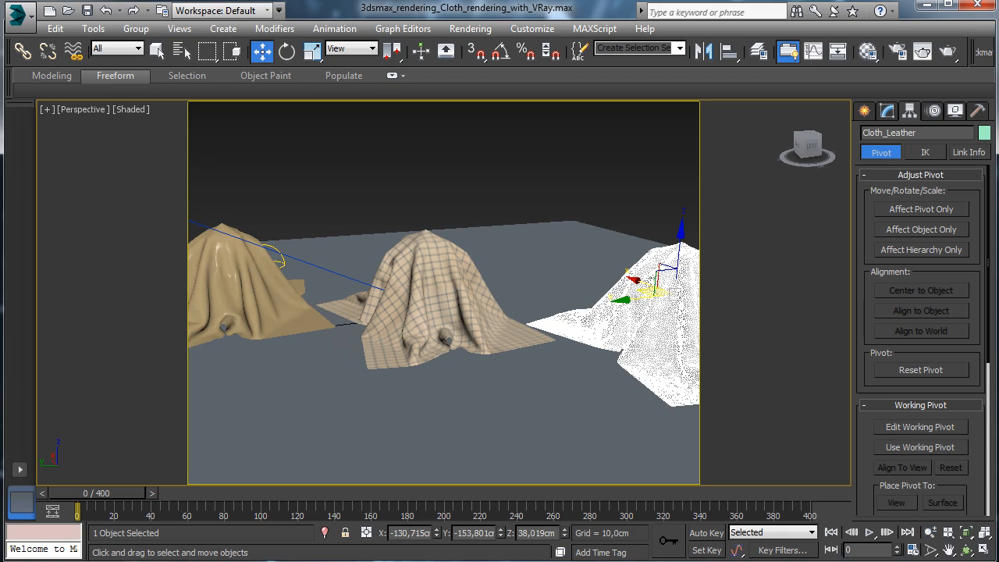
drag(674, 294, 602, 274)
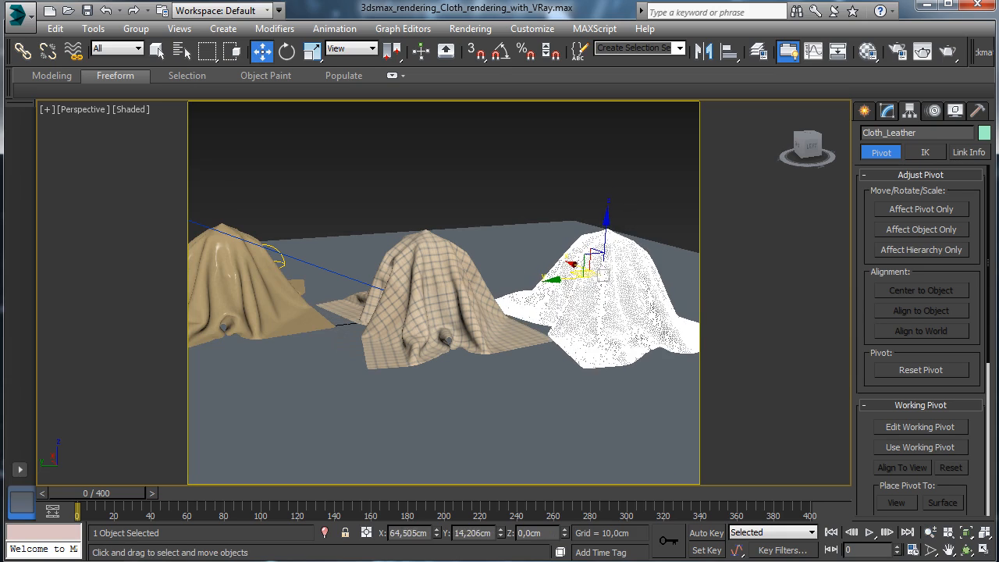
click(226, 261)
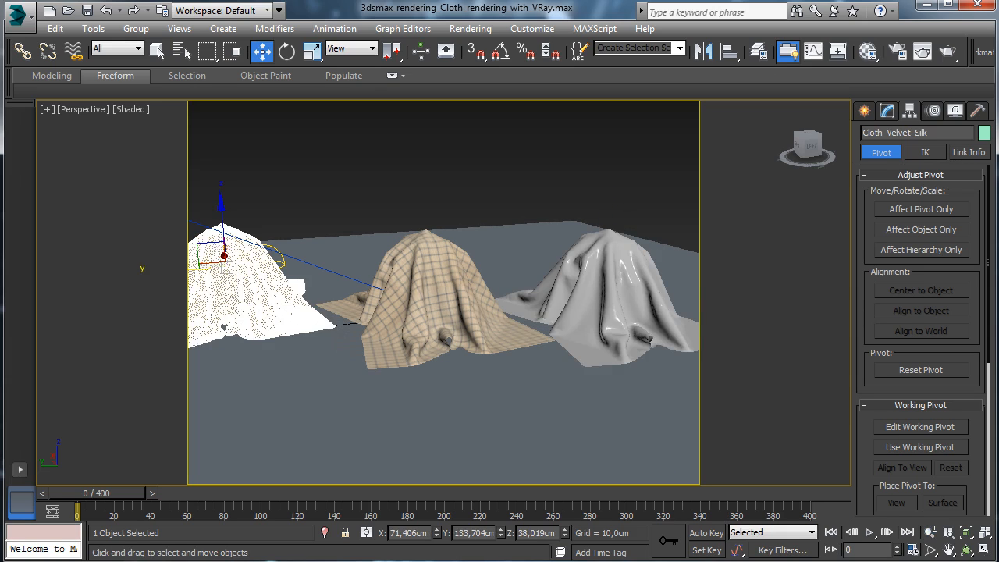
mouse_move(211, 264)
mouse_down()
mouse_move(220, 278)
mouse_move(212, 267)
mouse_move(221, 269)
mouse_up()
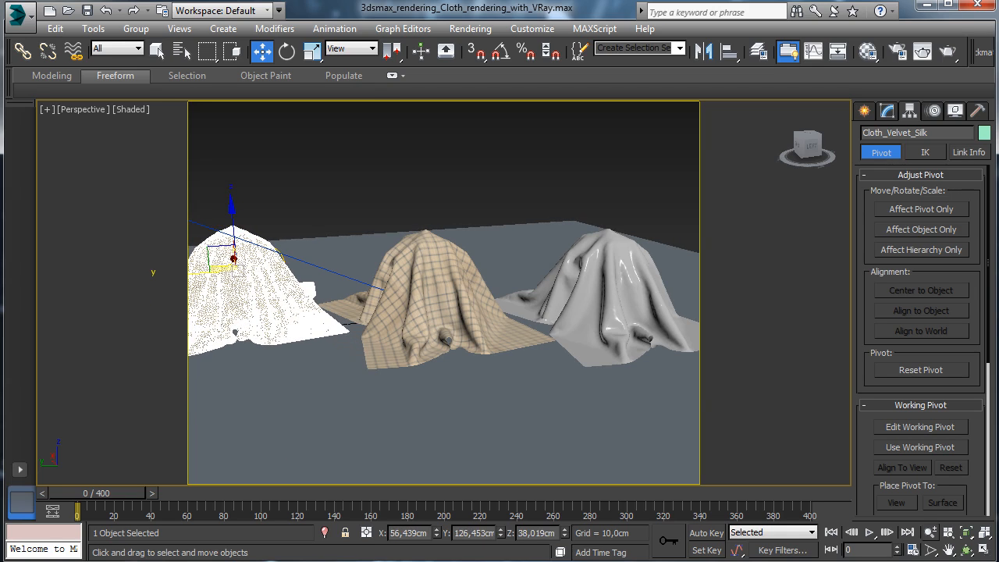
- Set the custom render output size to 900 by 400 and lock the image aspect ratio
click(967, 550)
drag(442, 328, 459, 294)
click(949, 550)
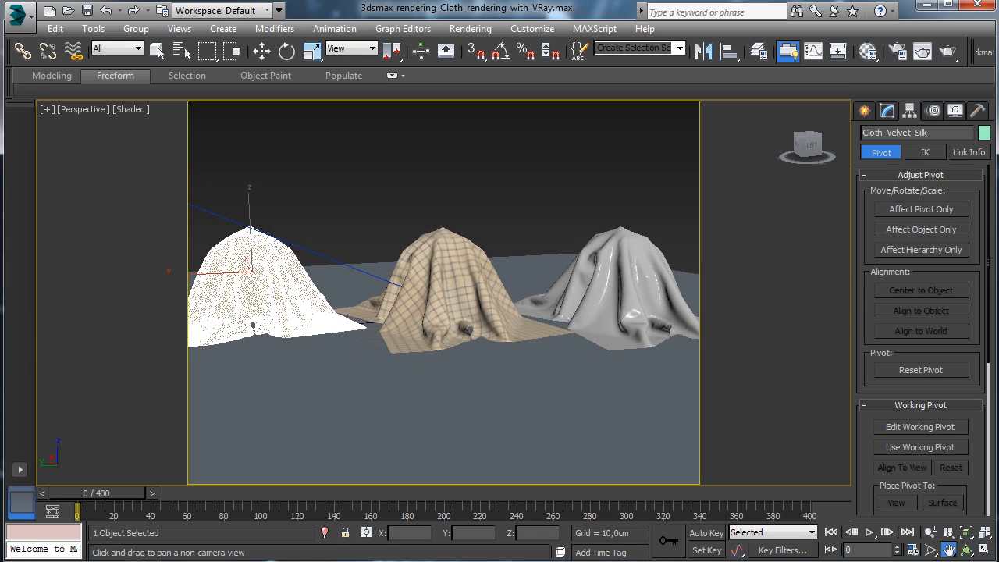
click(898, 51)
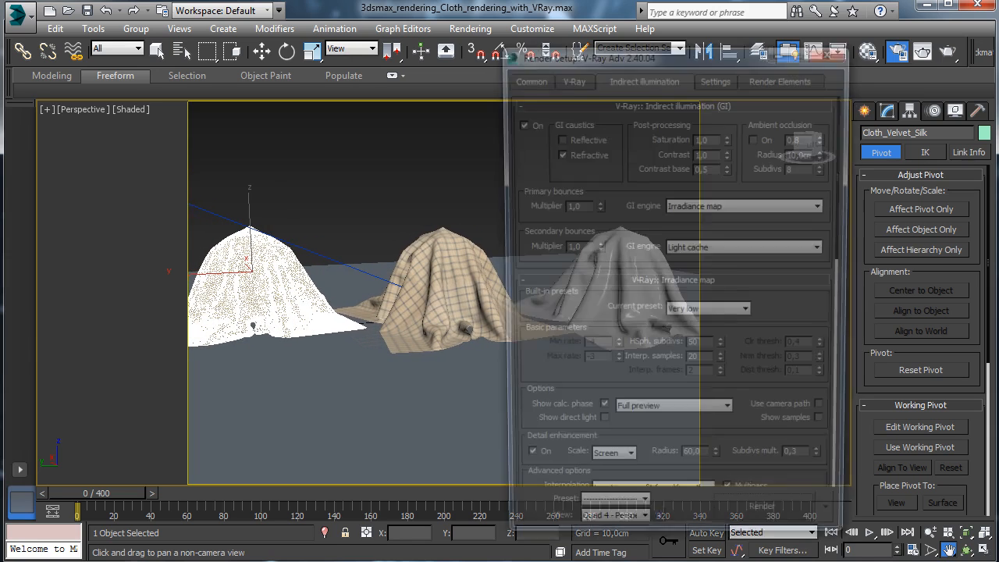
click(526, 77)
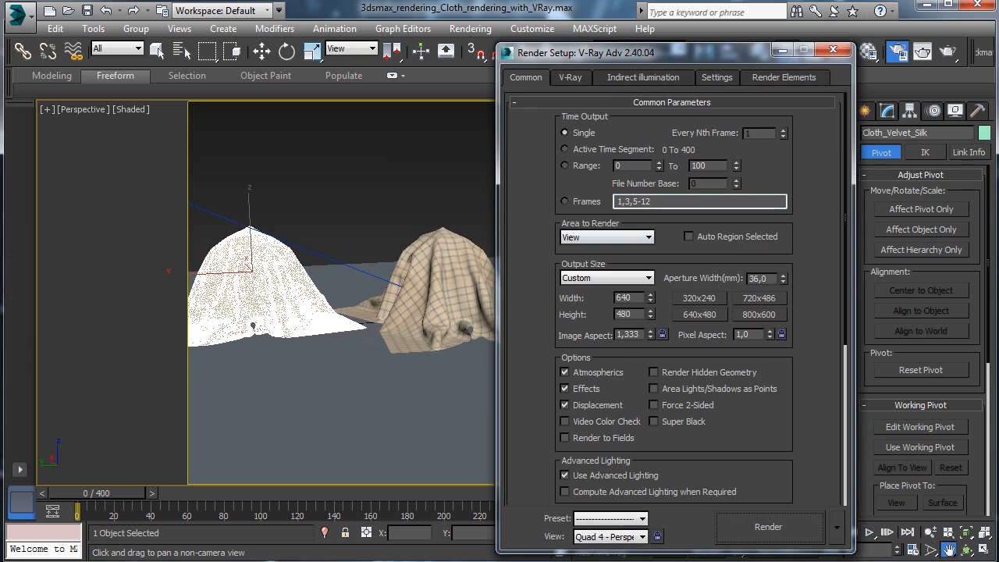
click(662, 334)
click(662, 334)
double_click(630, 298)
text(900)
key(Return)
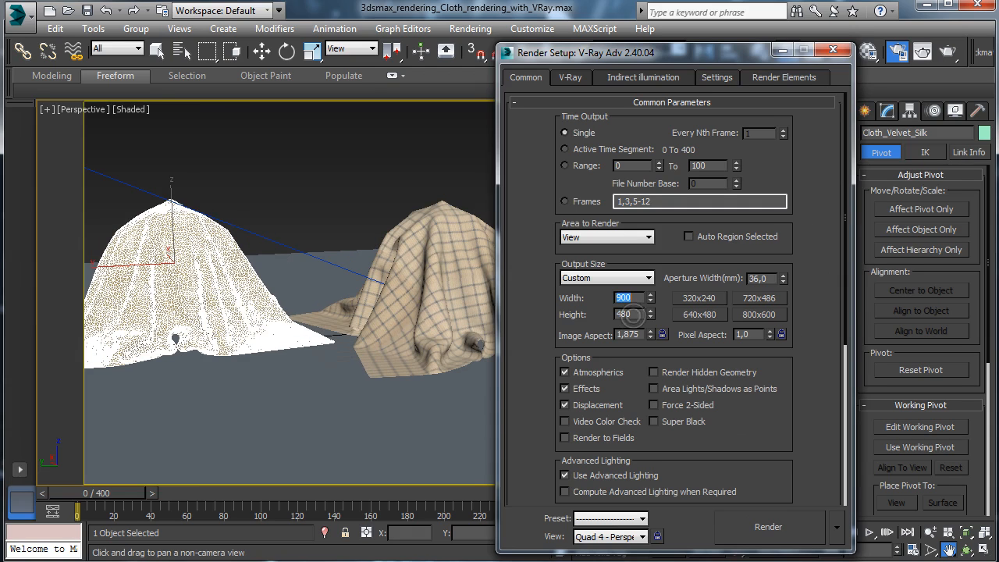
double_click(630, 313)
click(662, 334)
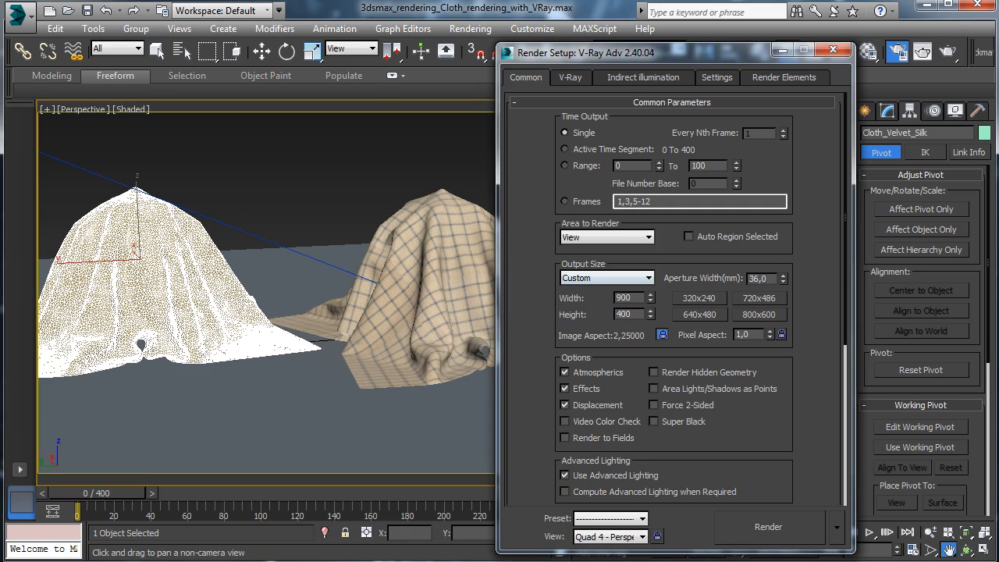
- Set the render output width to 1280 at the locked aspect ratio and close the render setup
double_click(633, 297)
text(1280)
key(Return)
click(833, 50)
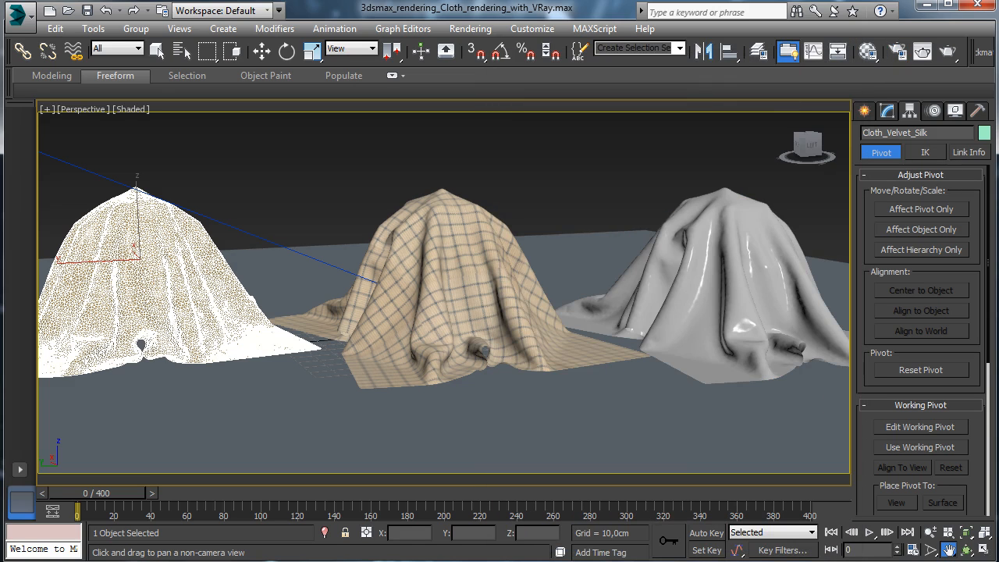
- Select VRayLight001 by name and set its intensity multiplier to 20
middle_drag(540, 312, 549, 306)
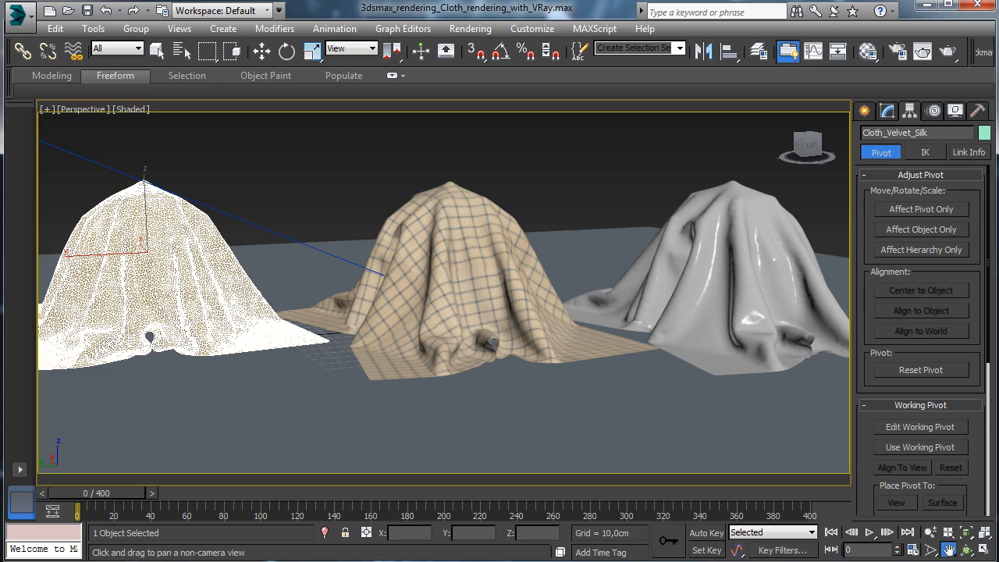
click(158, 51)
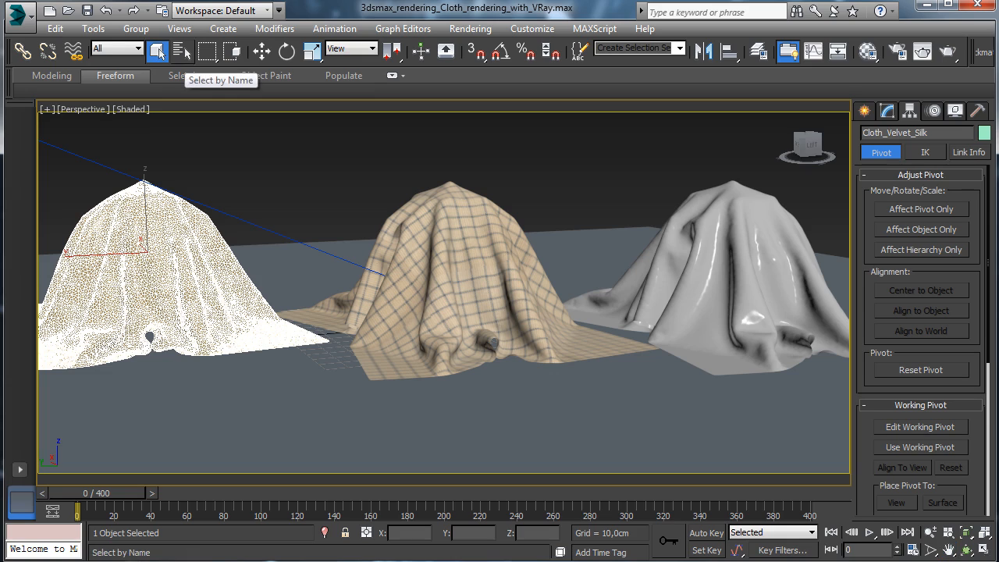
click(181, 51)
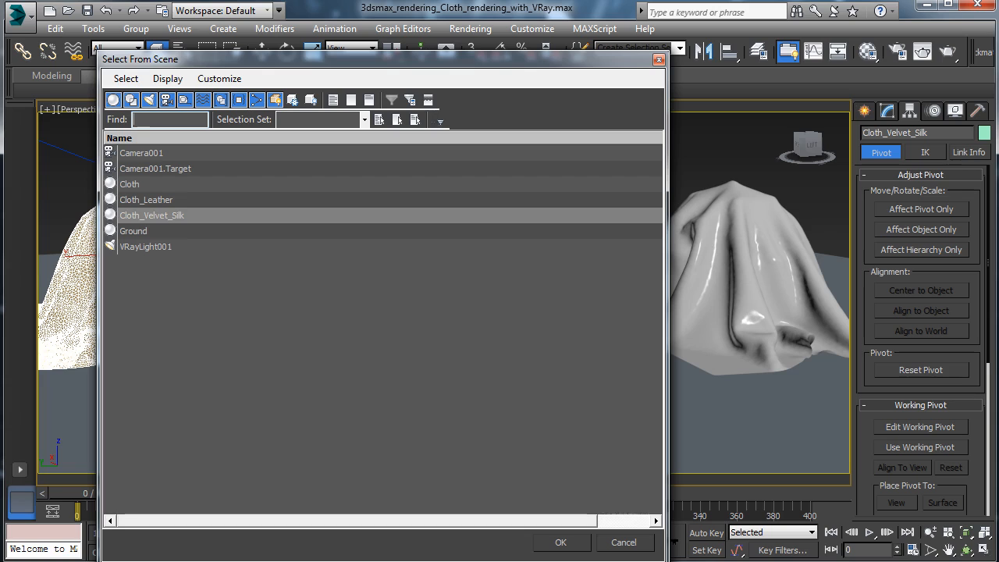
click(145, 247)
click(560, 542)
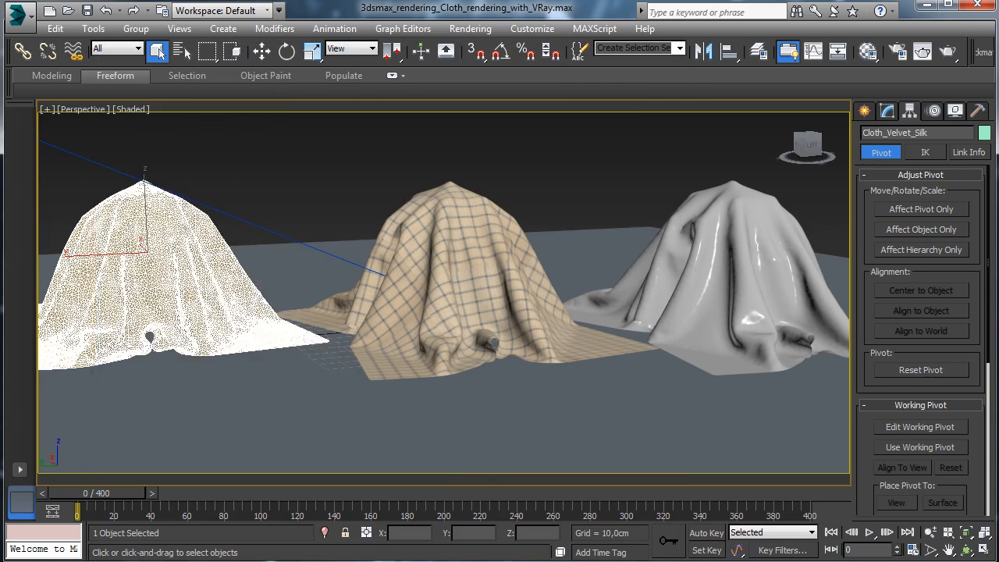
click(887, 111)
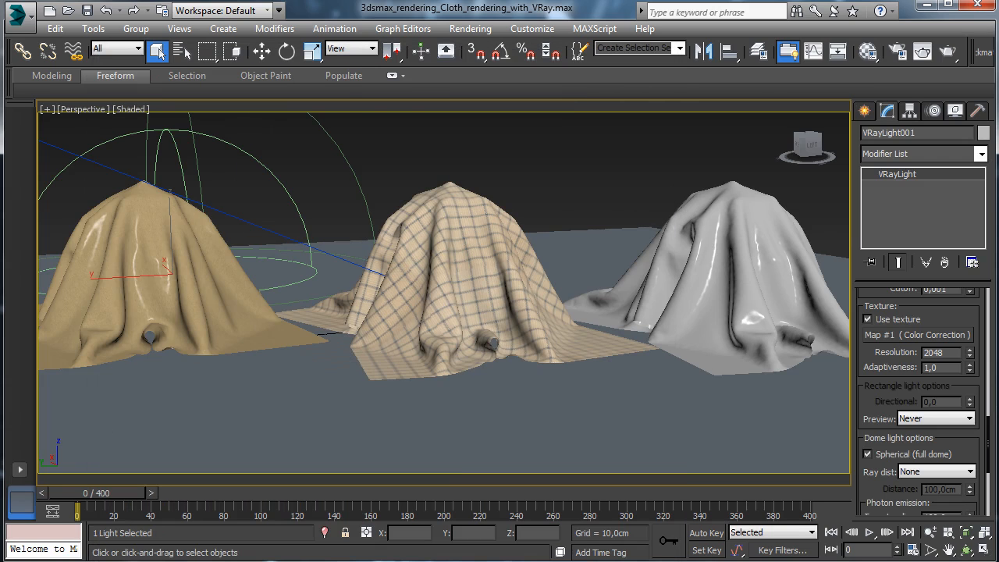
scroll(919, 390, up, 5)
scroll(918, 390, up, 7)
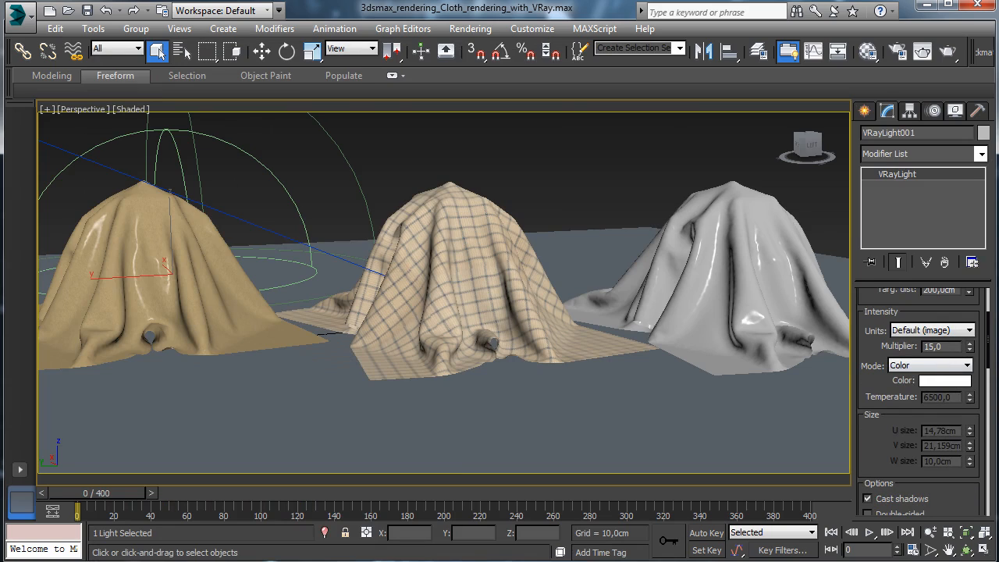
double_click(941, 346)
text(20)
key(Return)
- Set the render output width to 600, turn off region rendering and render the full view of the three cloths
click(897, 52)
double_click(636, 297)
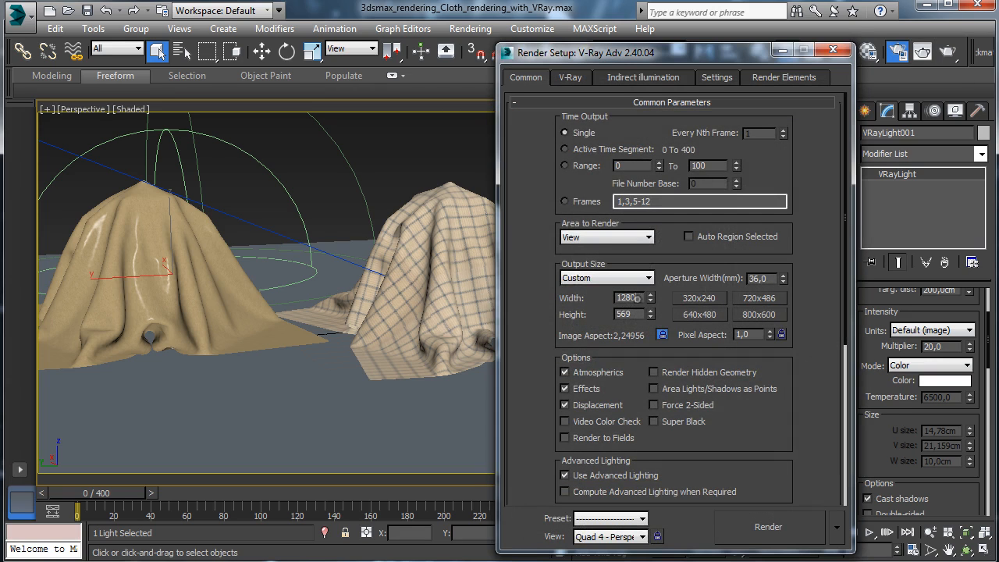
text(600)
key(Return)
key(shift+q)
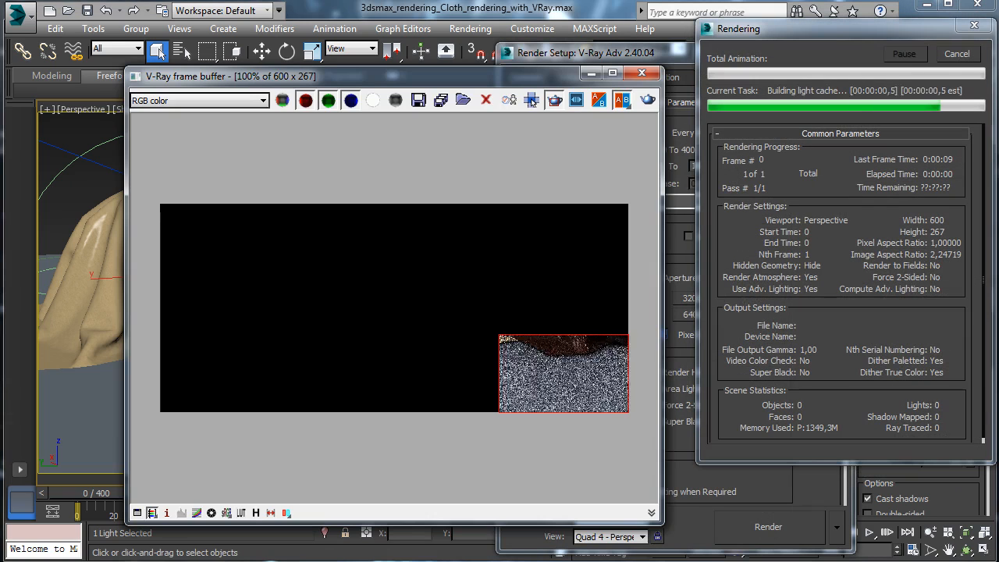
click(554, 100)
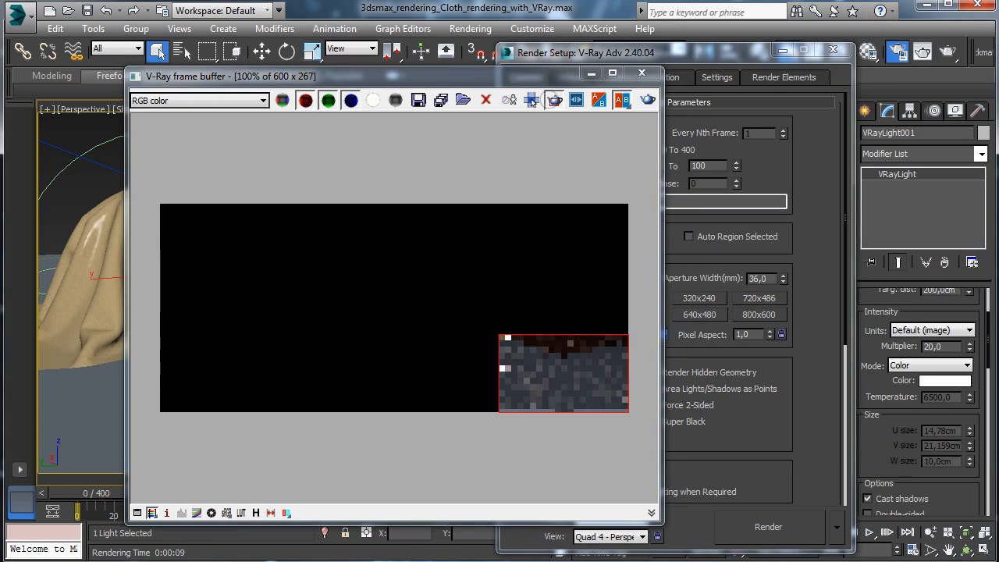
click(647, 99)
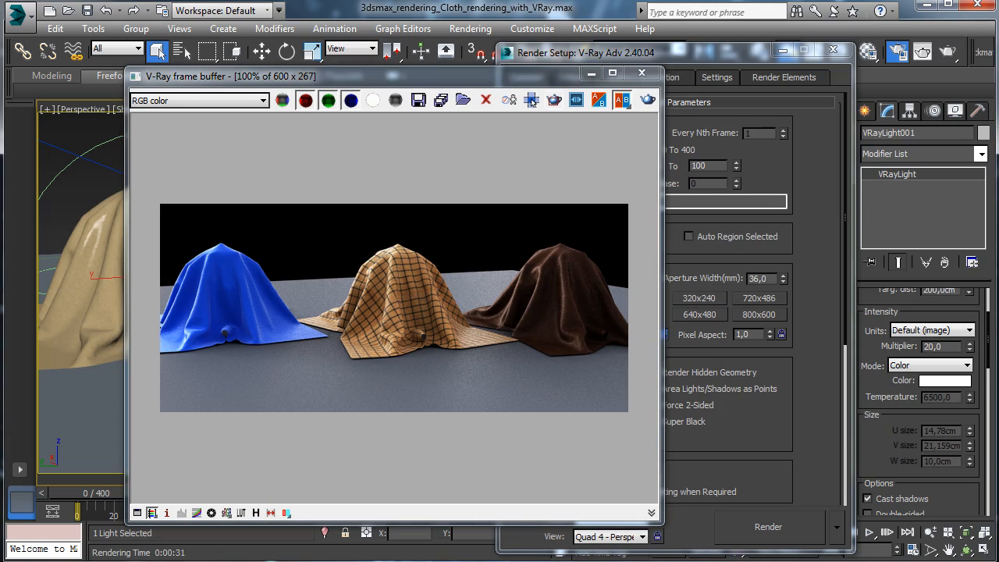
- Select the Ground plane and set its render scale multiplier to 5
click(591, 72)
click(783, 50)
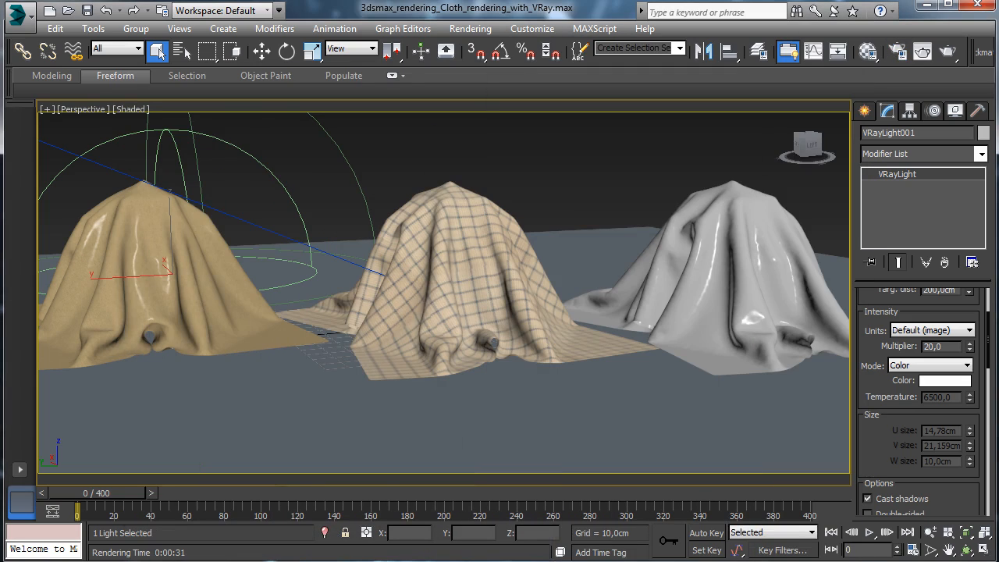
click(500, 421)
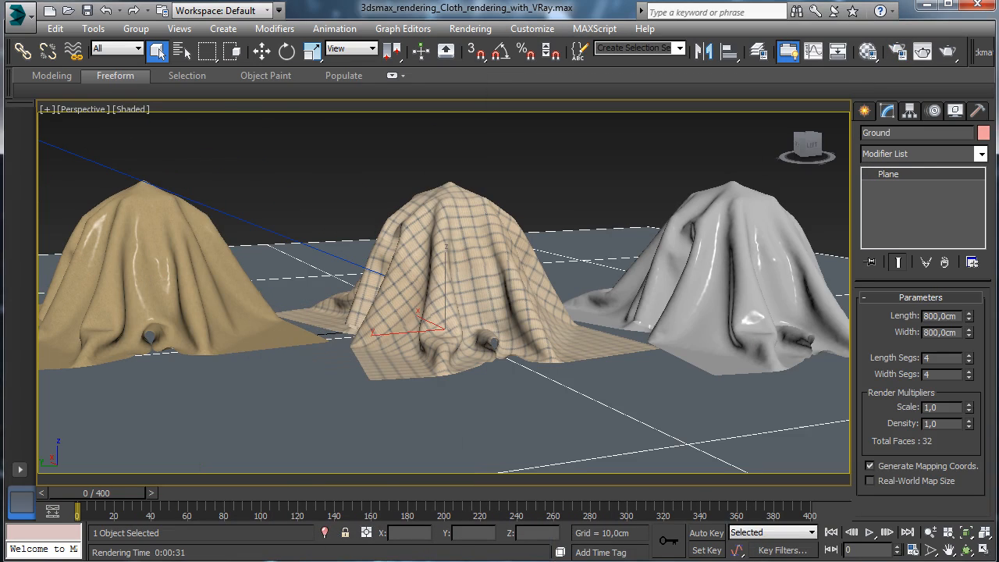
double_click(941, 407)
text(5)
key(Return)
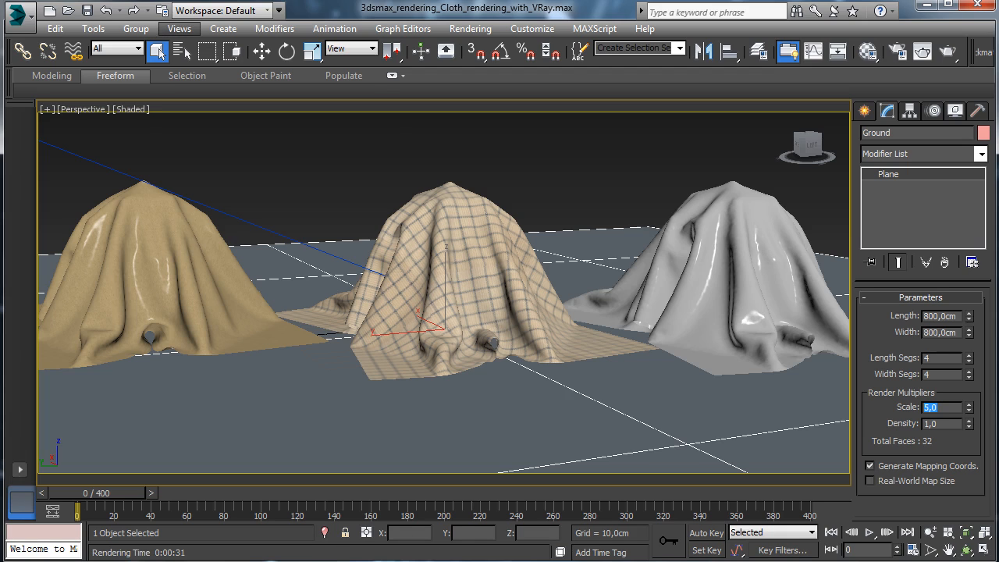
- Create a camera from the current perspective view and test-render the isolated Ground plane through it
click(179, 29)
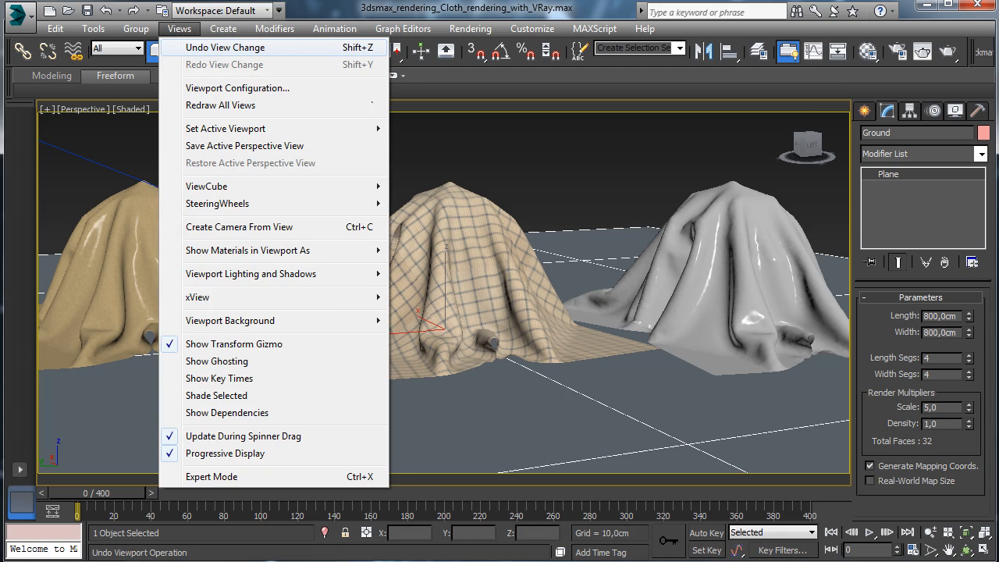
click(239, 227)
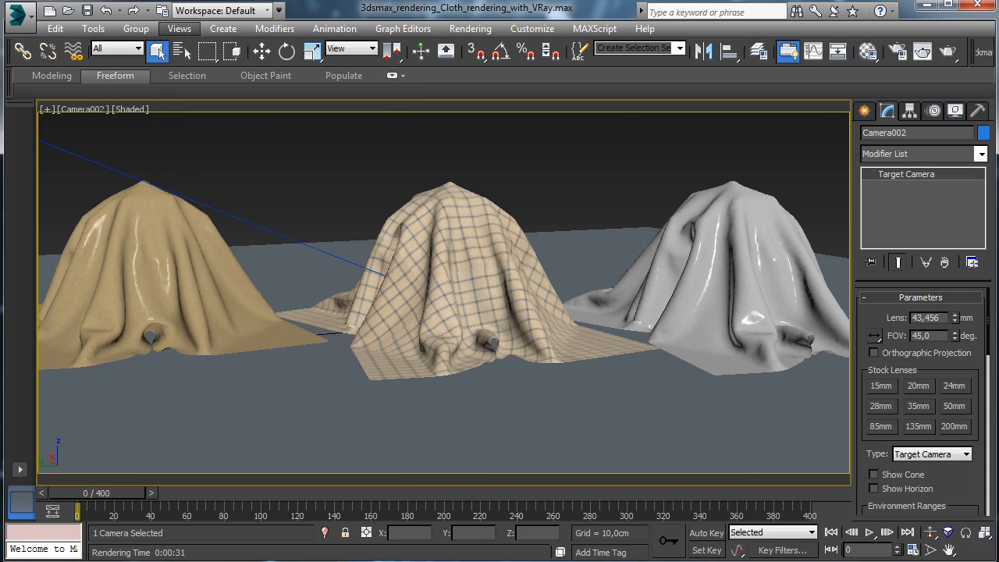
click(500, 413)
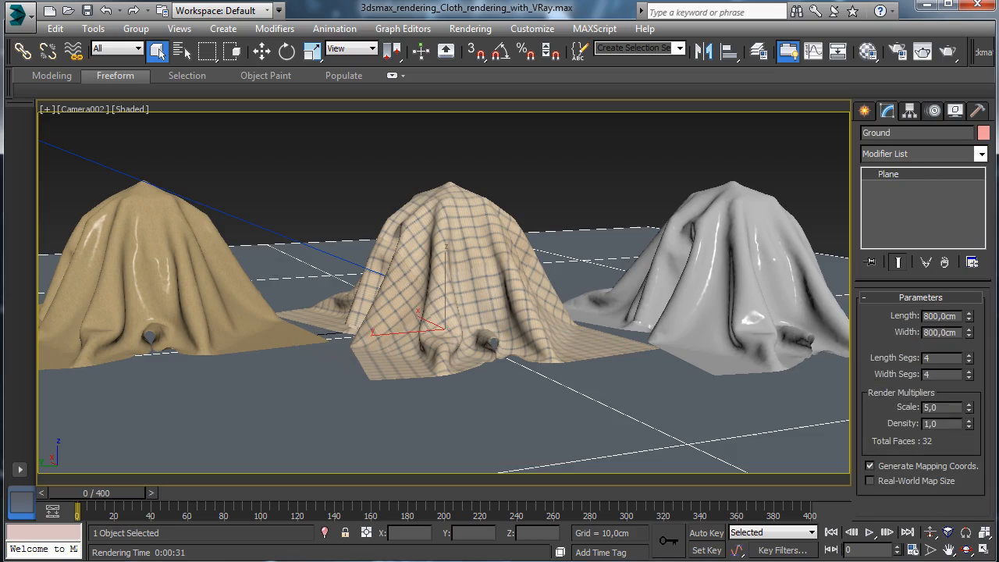
click(325, 533)
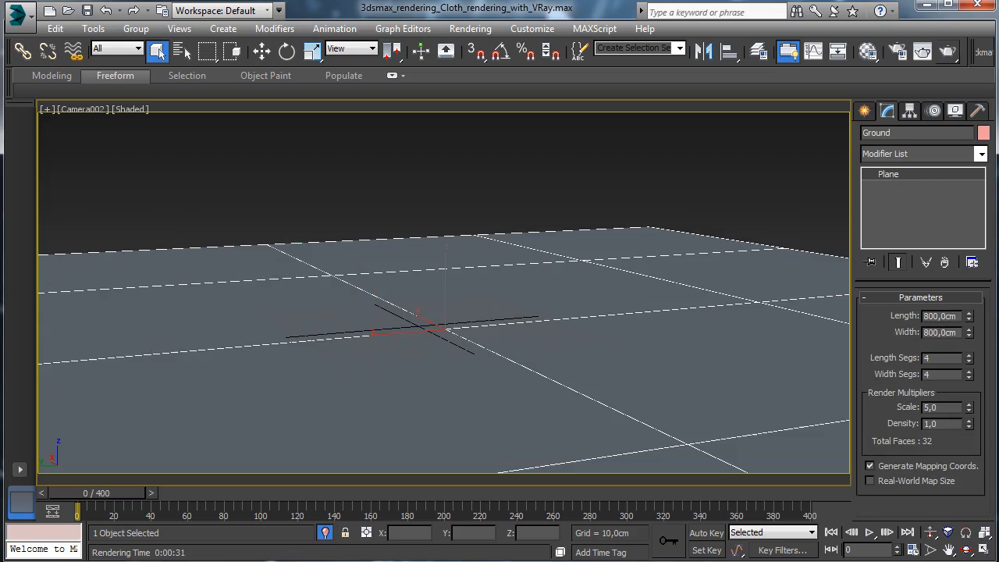
click(948, 52)
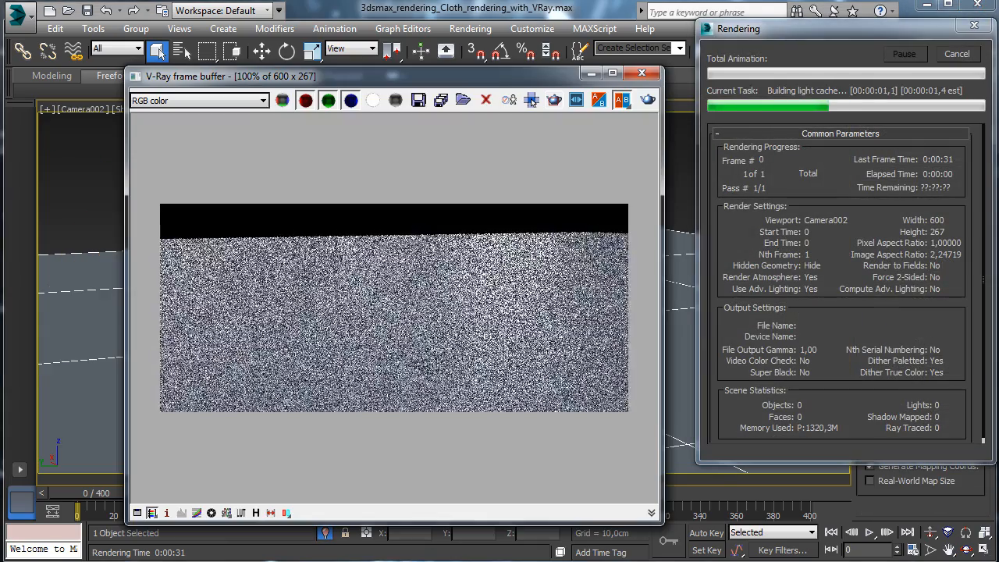
- Set the Ground plane's render scale multiplier to 10 and render the isolated plane again
double_click(940, 407)
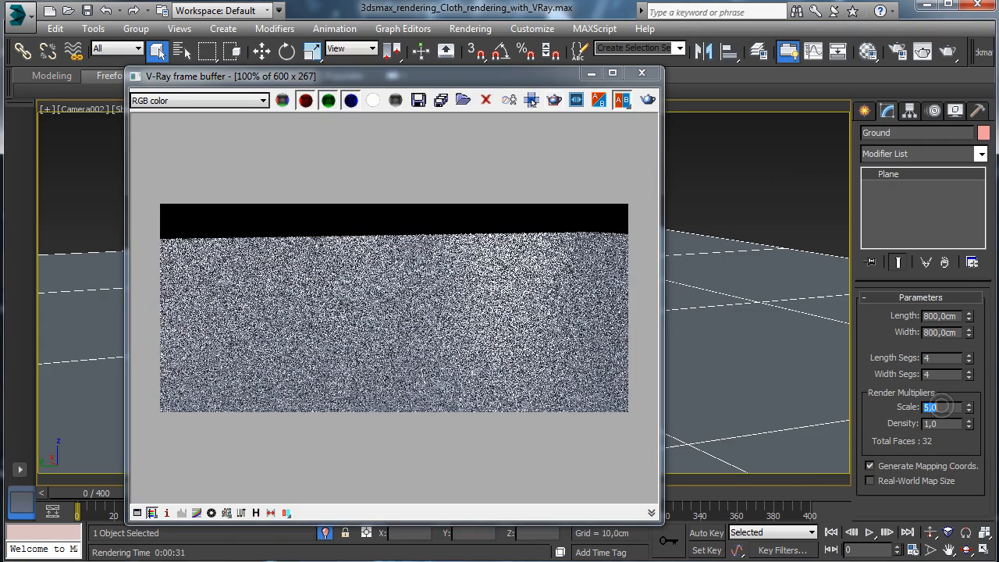
text(10)
key(Return)
click(648, 100)
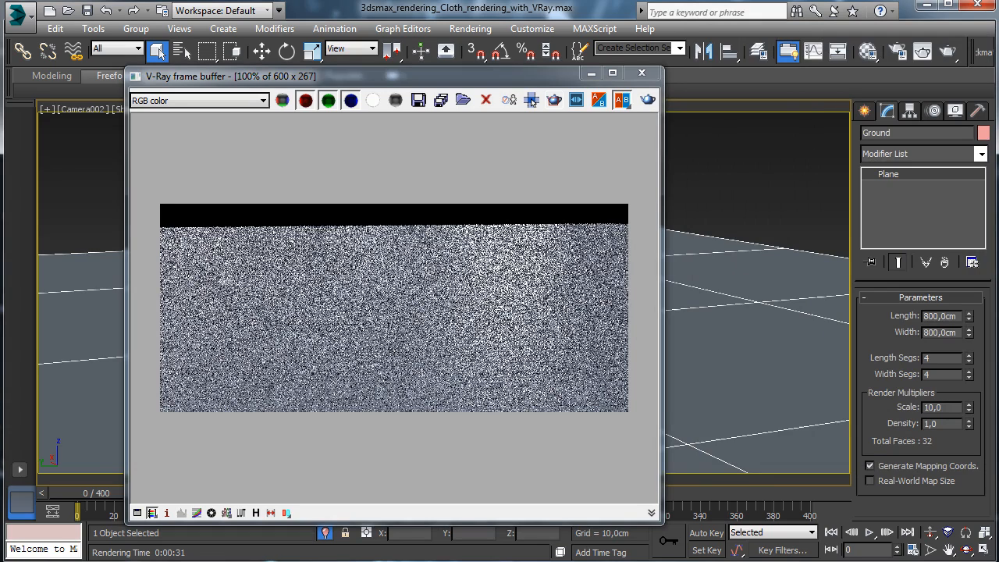
- Set the Ground plane's render scale multiplier to 20 and check its coverage in a new test render
double_click(943, 407)
text(20)
key(Return)
key(shift+q)
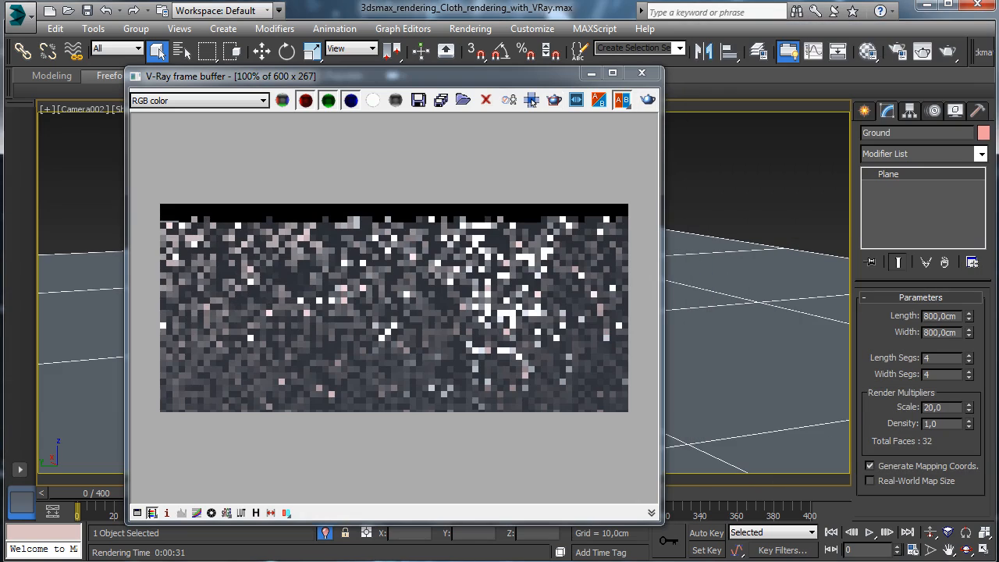
click(592, 72)
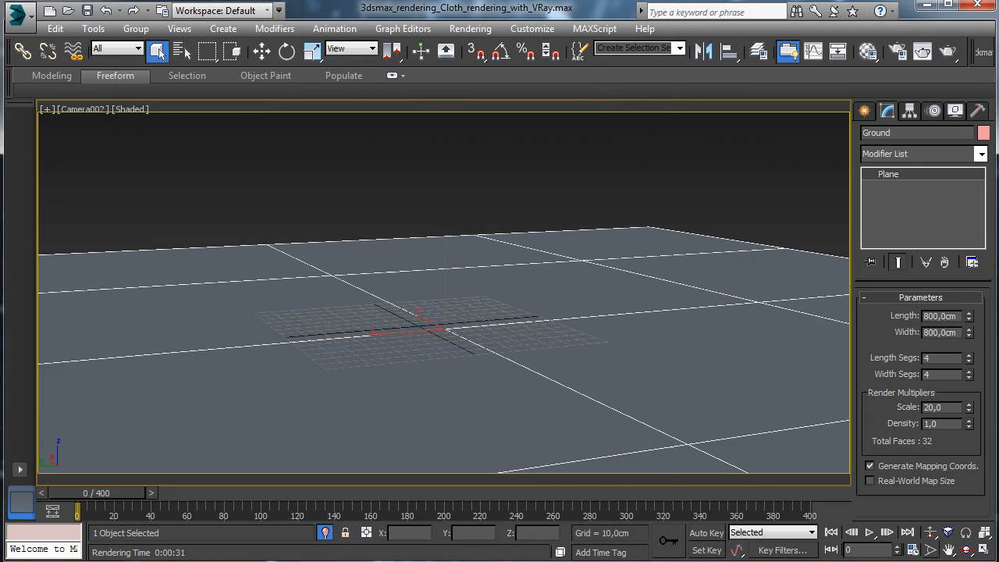
- Exit isolation and reframe the three cloths by trucking the camera slightly and orbiting it to a higher viewing angle
click(966, 550)
click(949, 549)
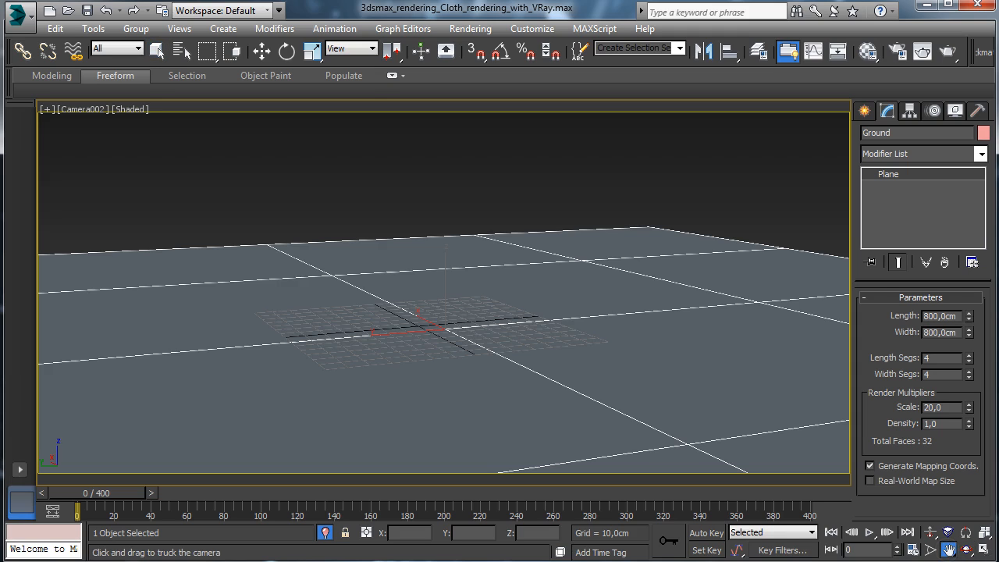
drag(444, 328, 449, 317)
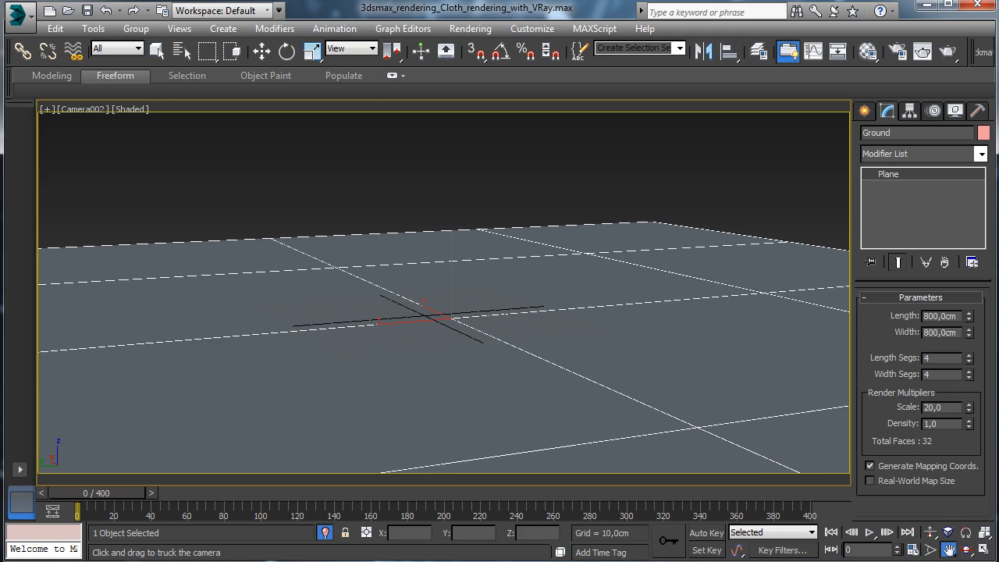
key(alt+q)
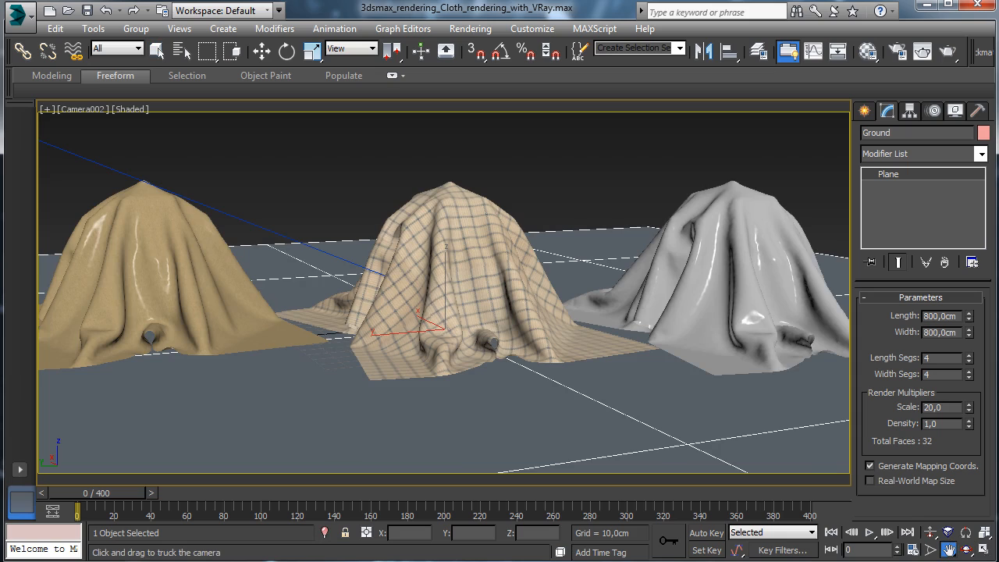
drag(473, 192, 480, 172)
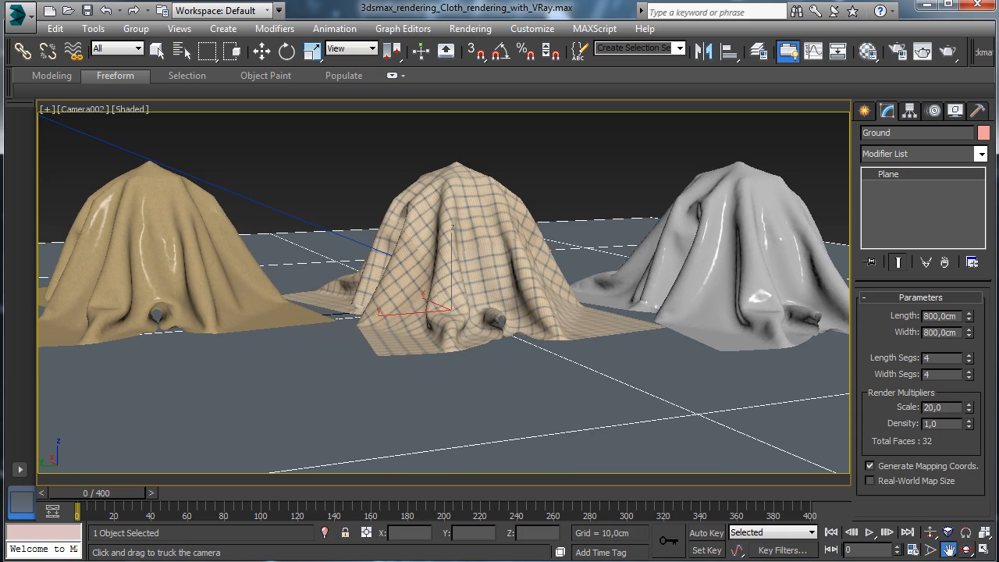
click(967, 550)
drag(462, 226, 462, 245)
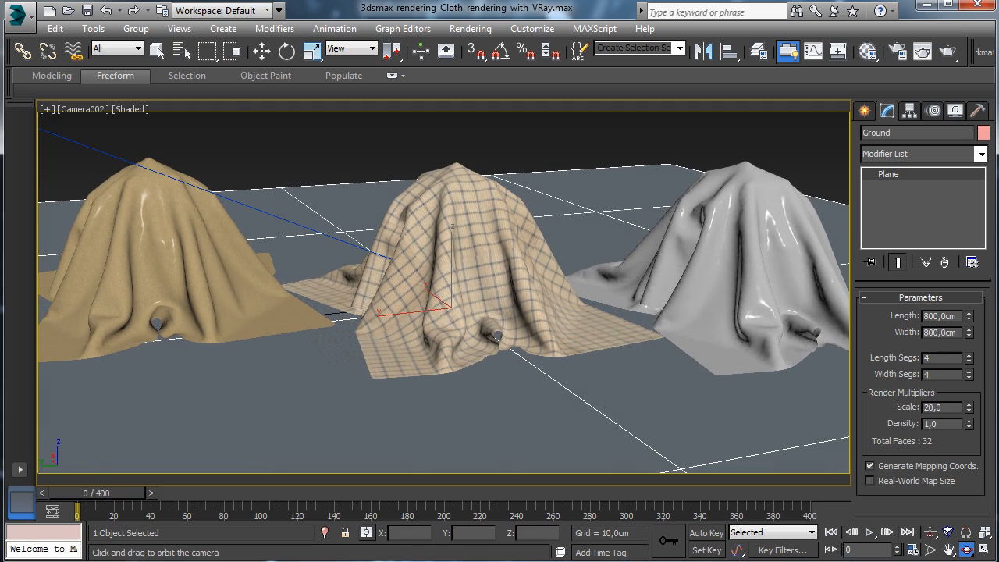
- Isolate the Ground plane, test-render it from the adjusted camera angle, and bring the hidden cloths back
click(325, 532)
click(948, 52)
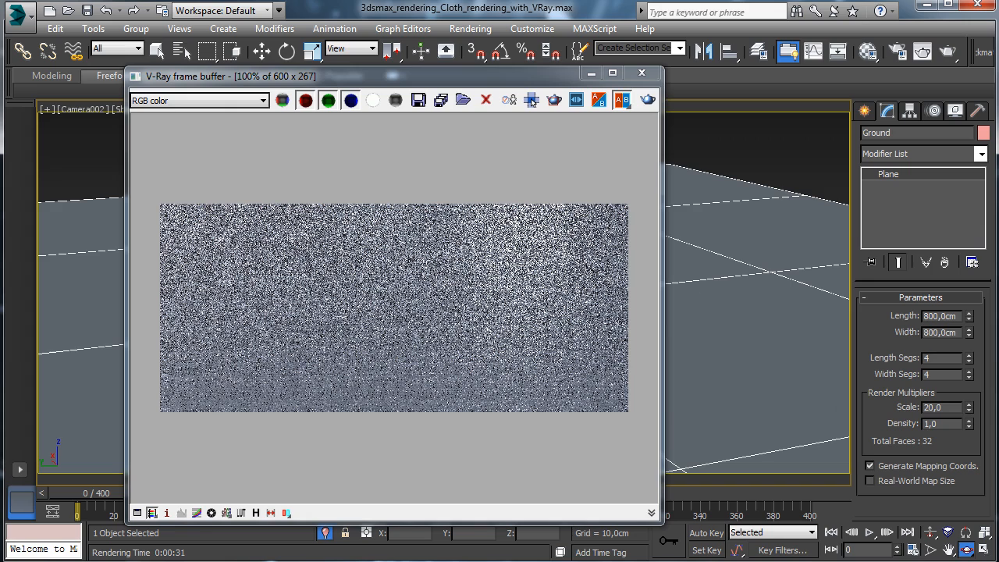
click(642, 72)
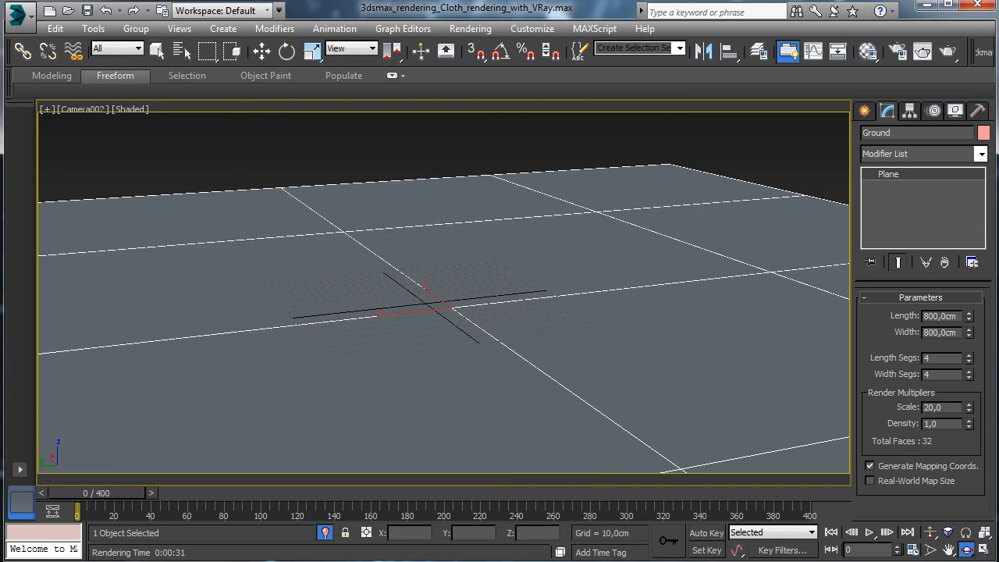
click(324, 533)
- Set the reflection subdivs of the Ground material to 16
click(869, 51)
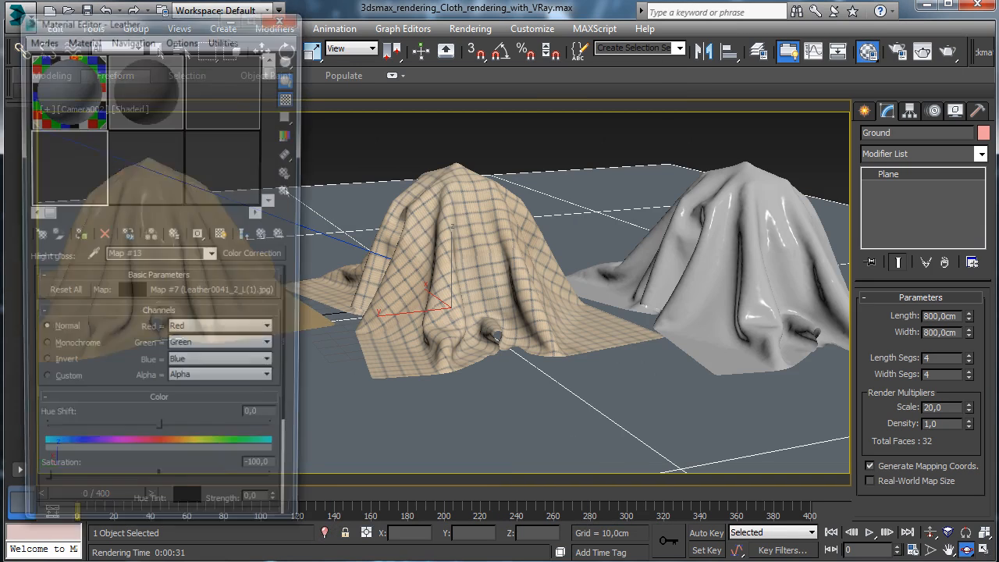
click(66, 88)
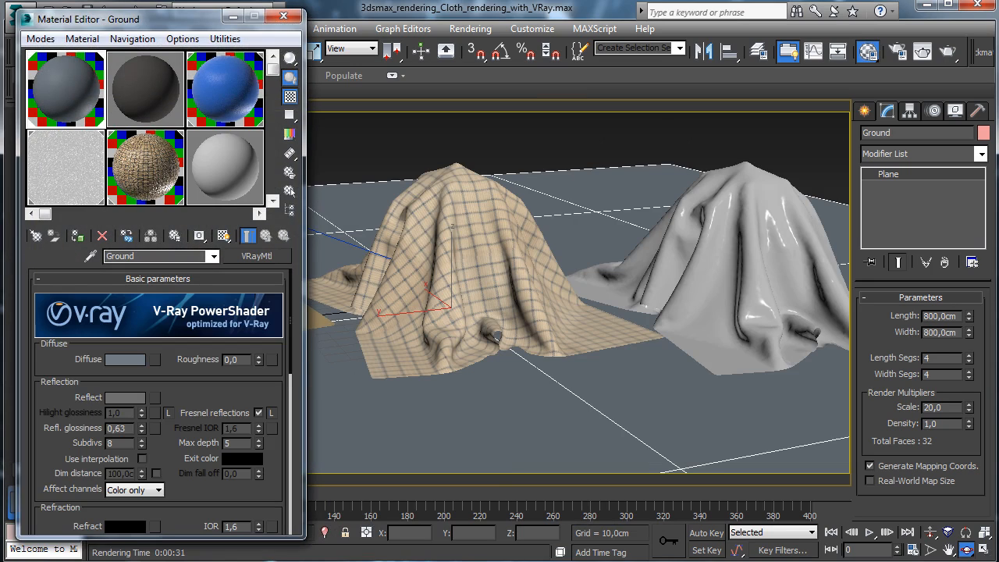
double_click(114, 443)
text(16)
key(Return)
- Set the reflection subdivs of the blue Velvet material to 16
click(219, 98)
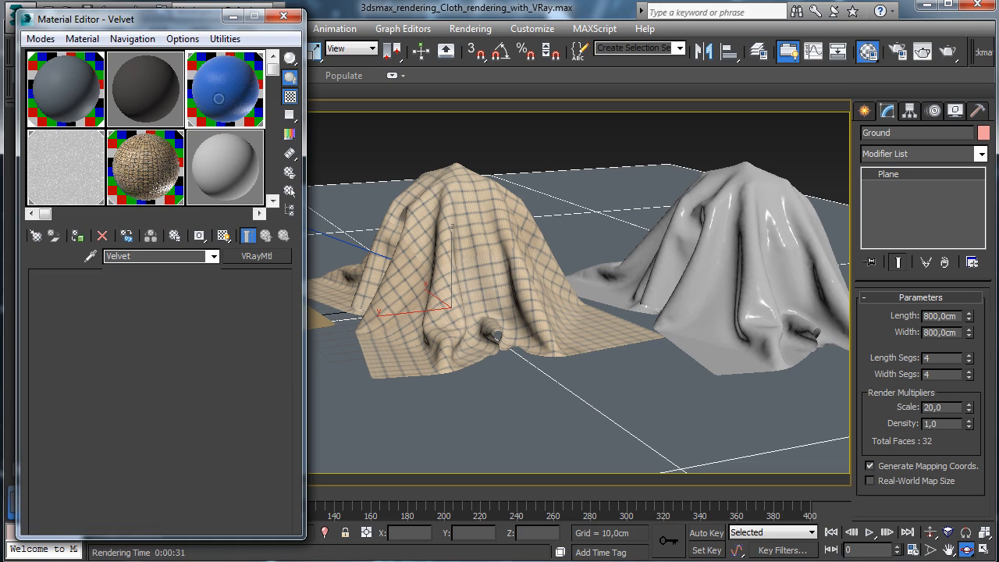
scroll(156, 402, up, 10)
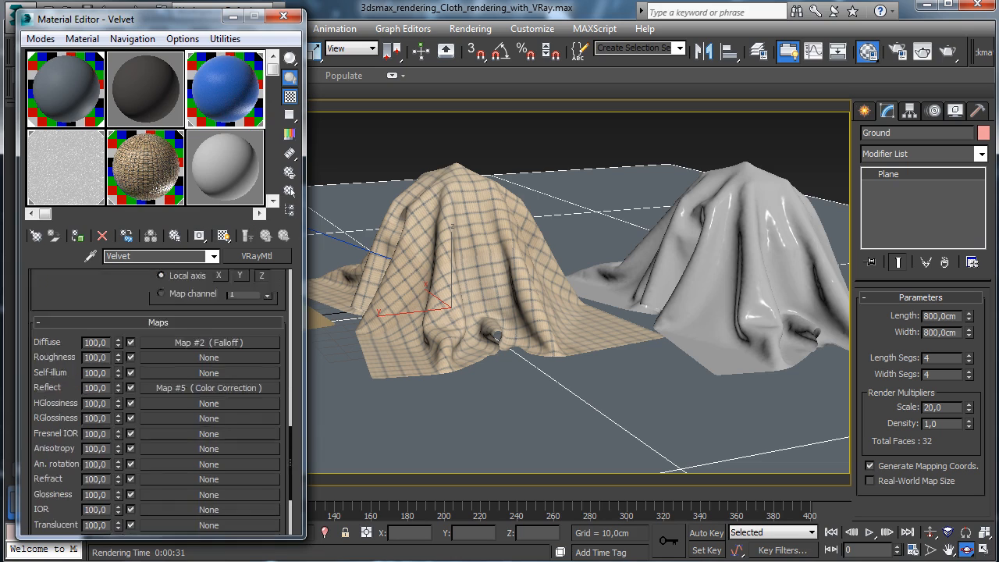
scroll(156, 402, up, 3)
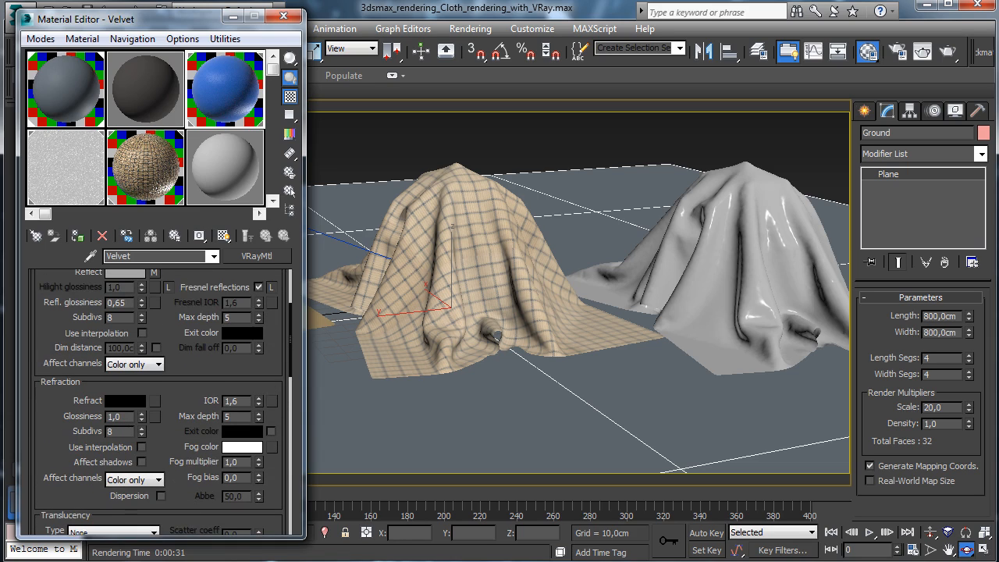
double_click(118, 317)
text(16)
key(Return)
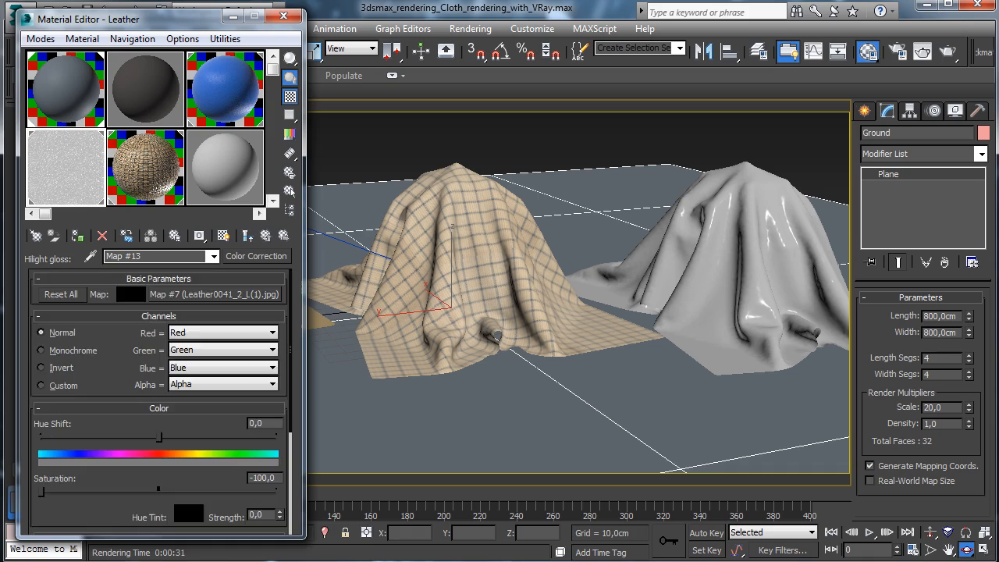
- Return to the top level of the Leather material and open its subdivs value for editing
key(Up)
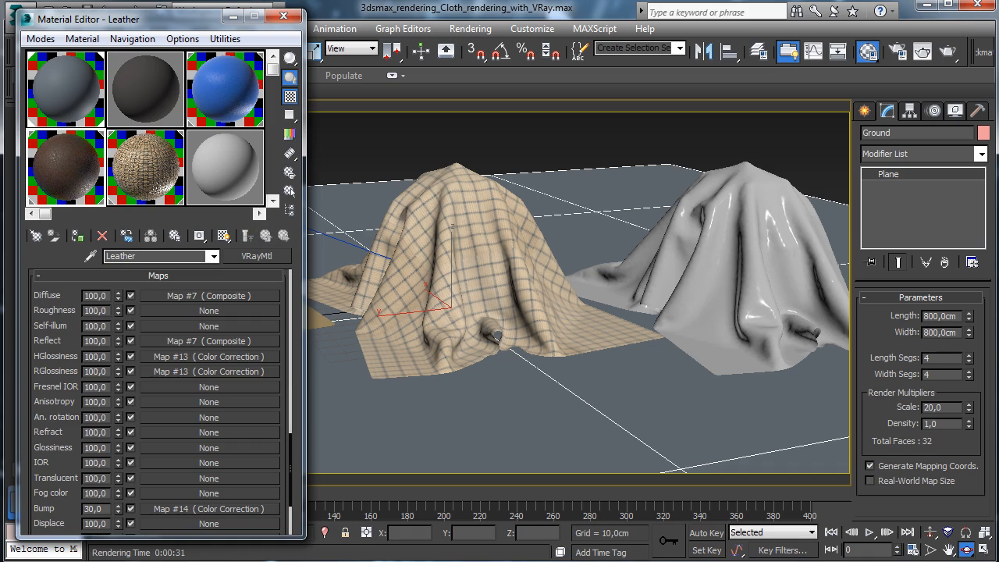
scroll(156, 402, up, 10)
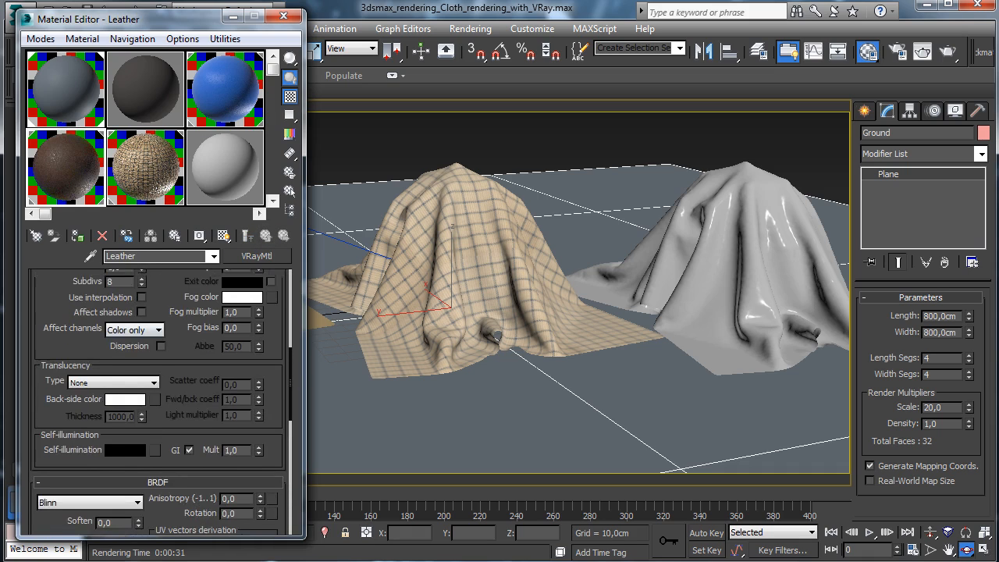
double_click(119, 341)
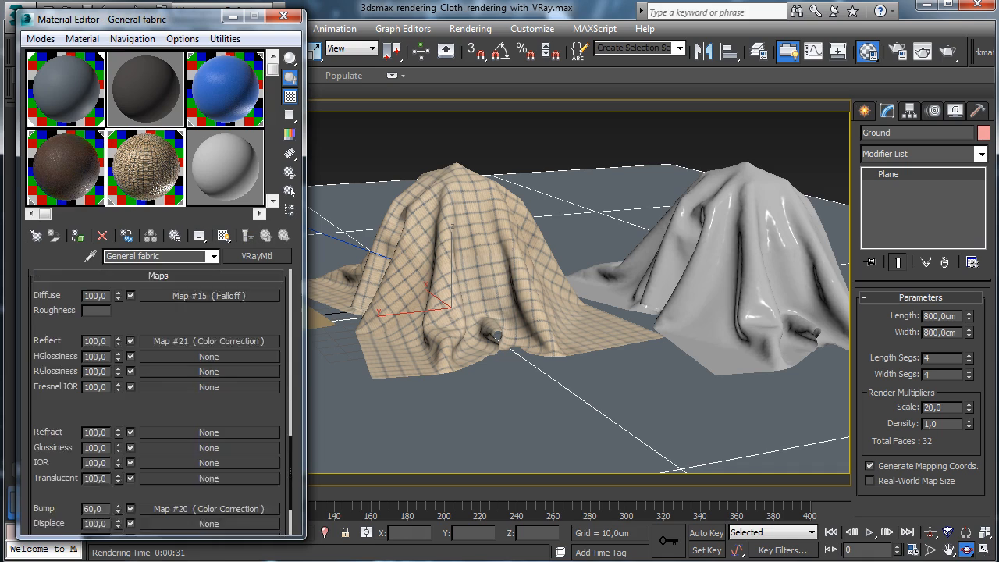
- Set both the reflection and refraction subdivs of the General fabric material to 16
scroll(156, 391, down, 5)
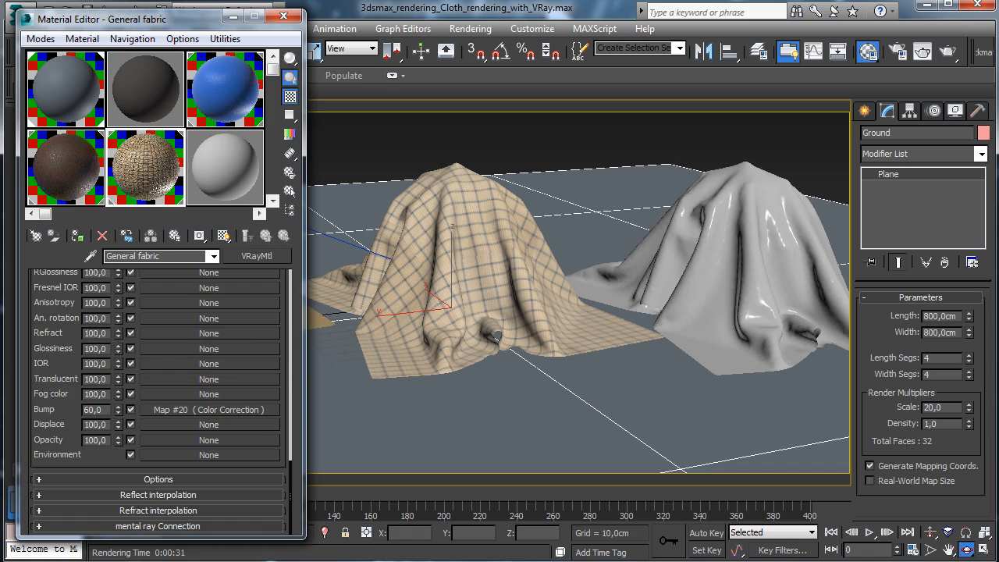
scroll(156, 390, up, 10)
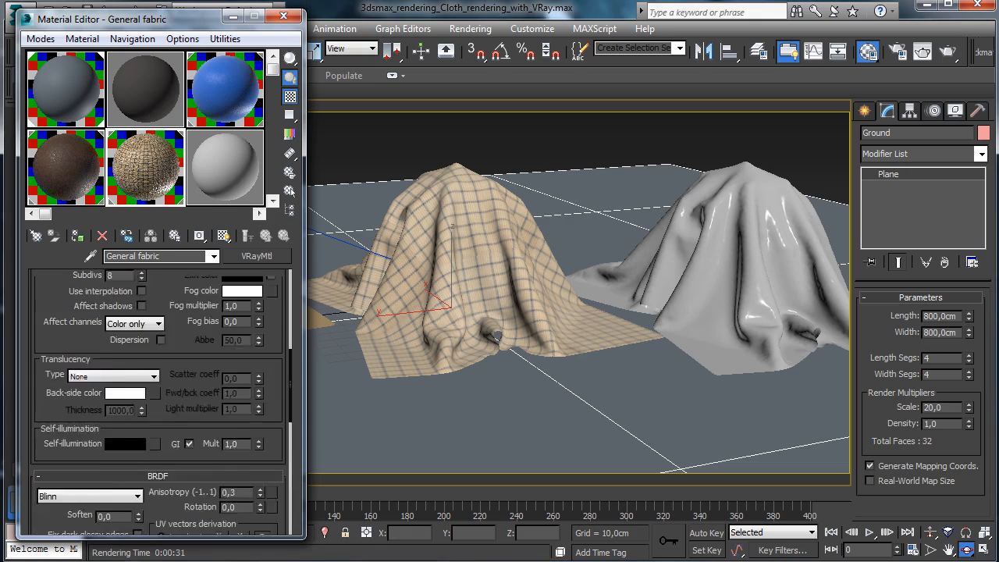
double_click(118, 341)
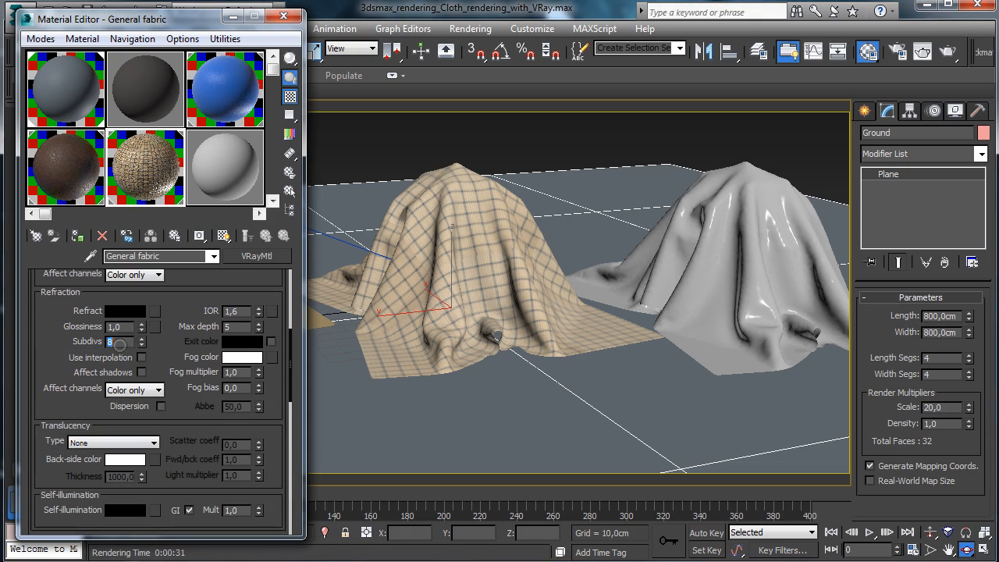
text(16)
key(Return)
scroll(156, 390, down, 5)
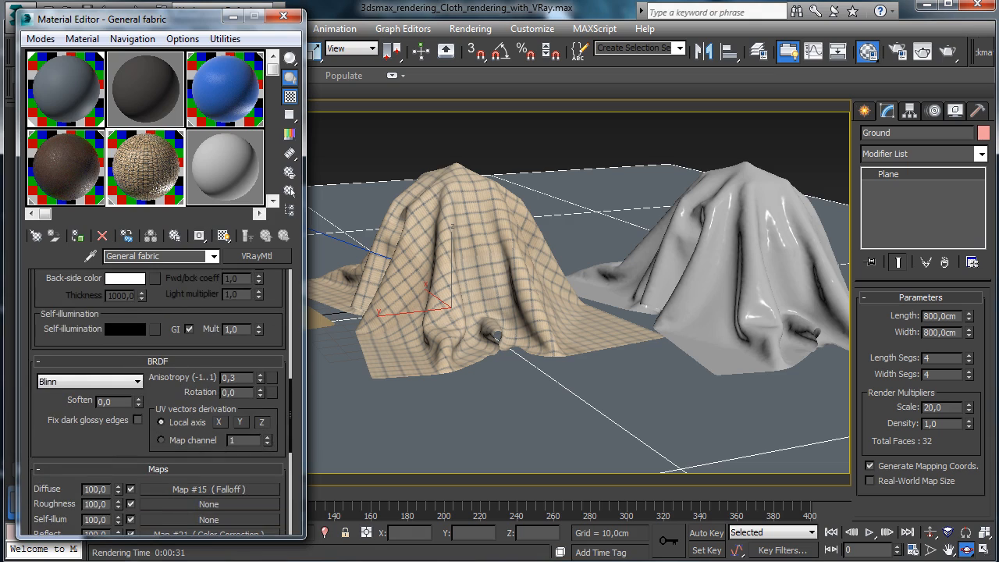
scroll(156, 390, up, 7)
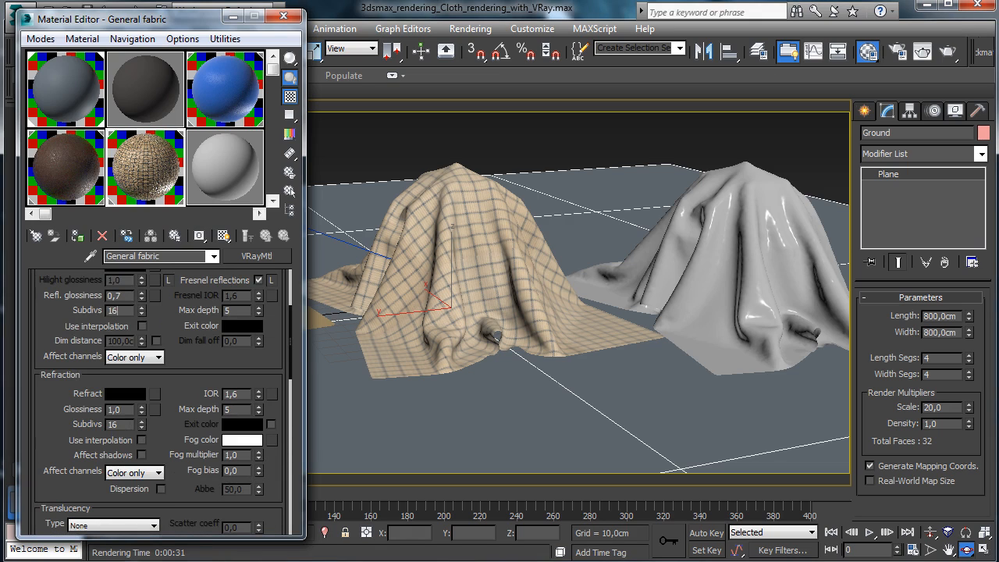
- Set the brightness of the Color Correction map in the General fabric material's reflect slot to 0
scroll(156, 390, down, 5)
scroll(156, 390, down, 6)
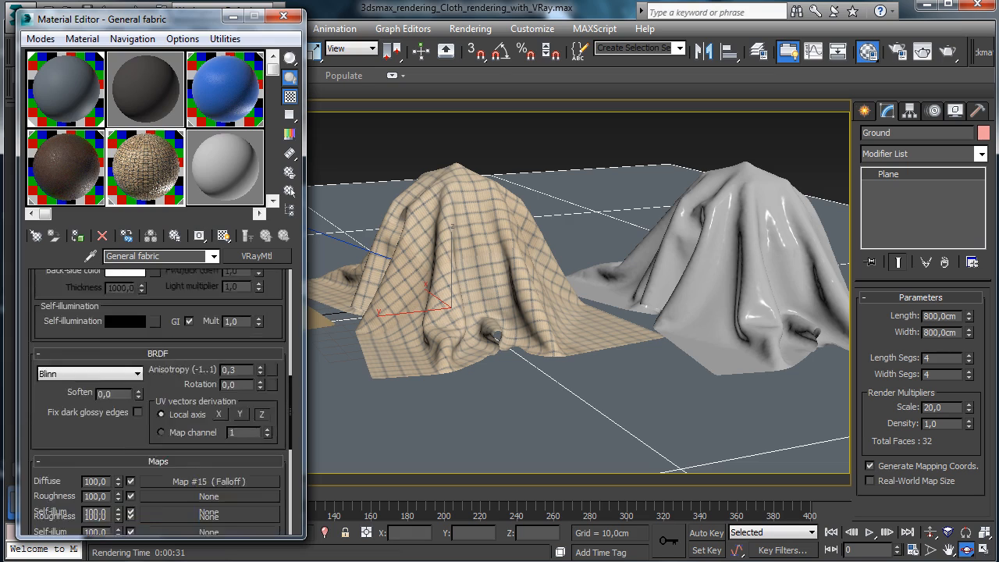
click(210, 320)
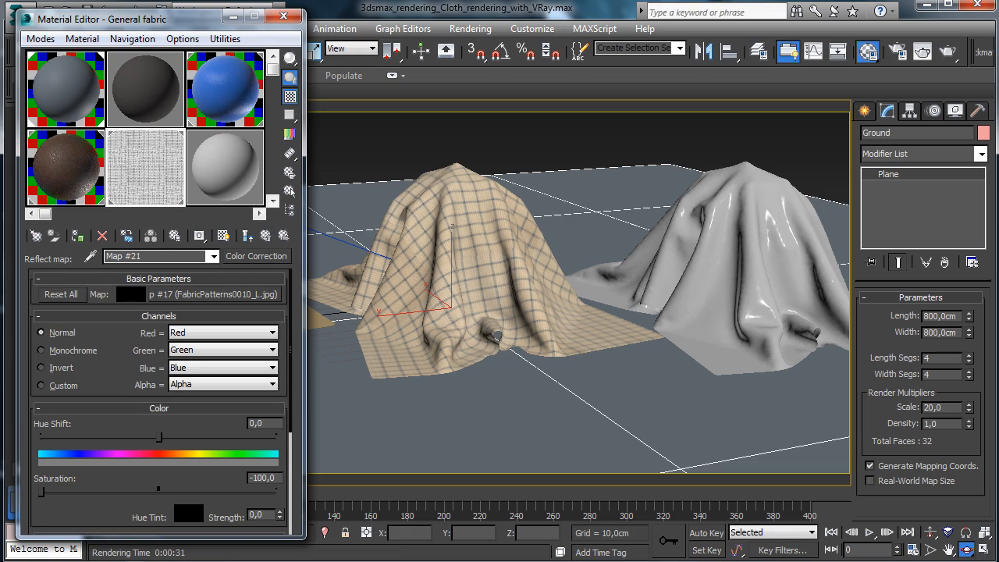
drag(189, 489, 189, 335)
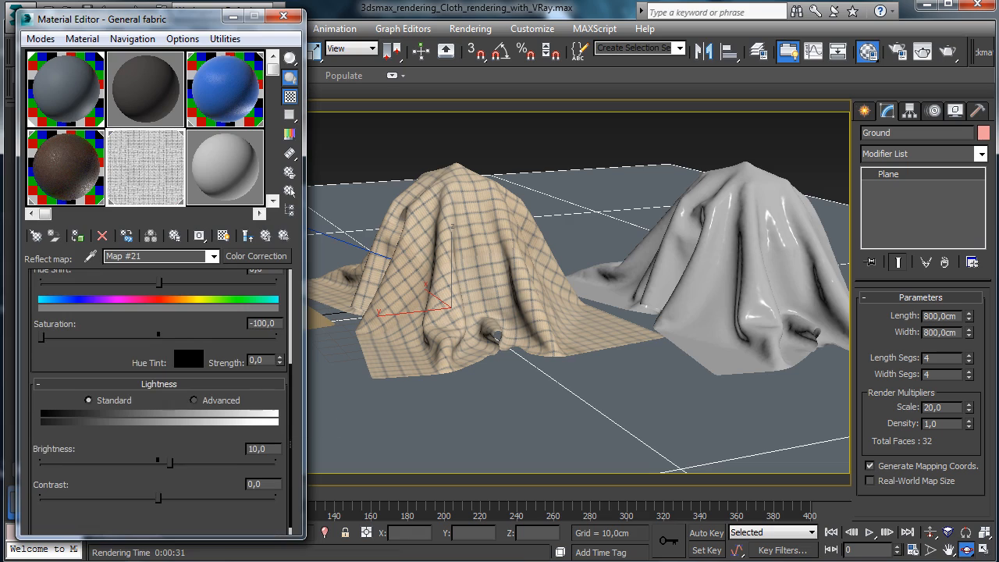
double_click(262, 449)
text(0)
key(Return)
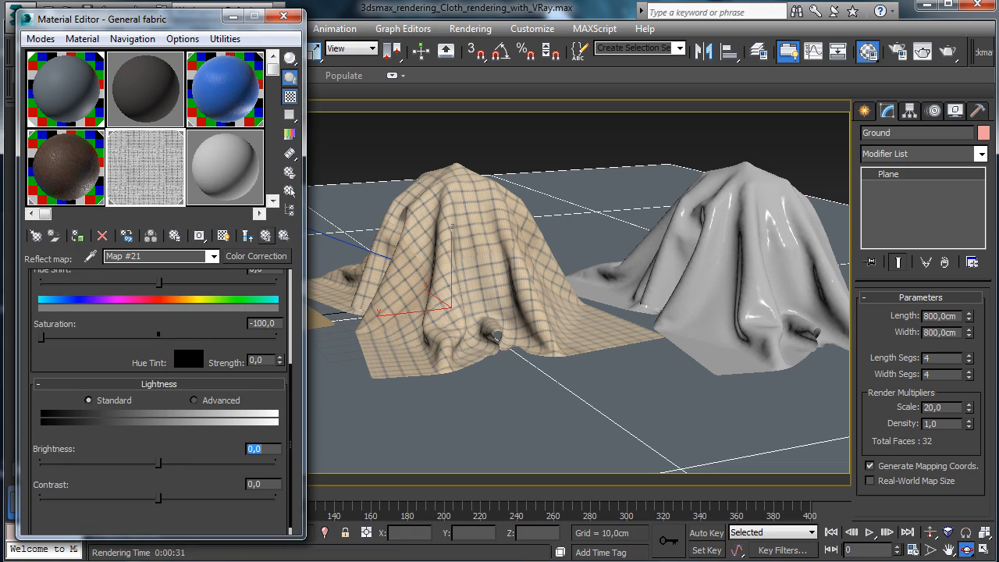
- Leave the Color Correction map, closing the Material Editor, and save the scene
click(246, 235)
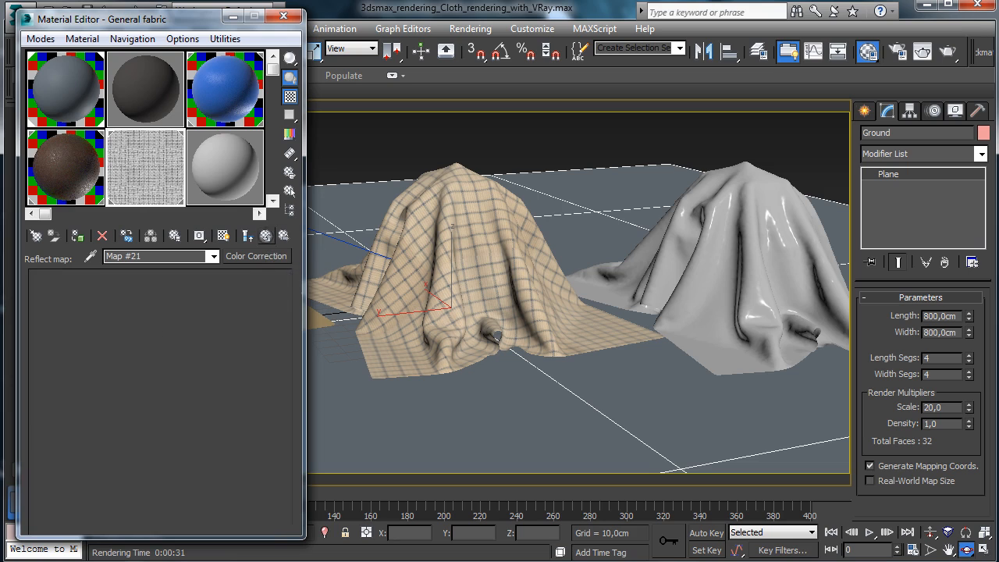
click(284, 16)
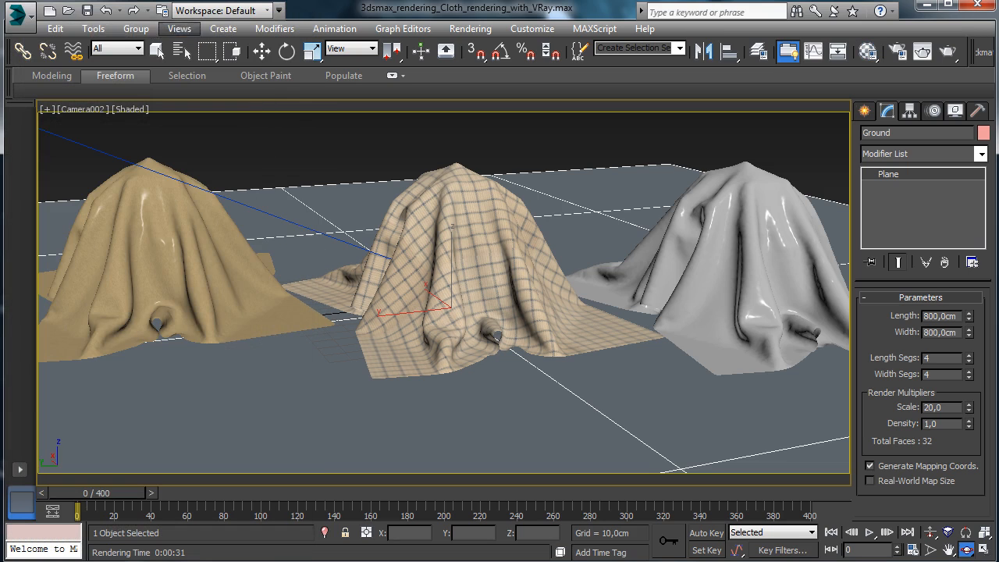
click(87, 10)
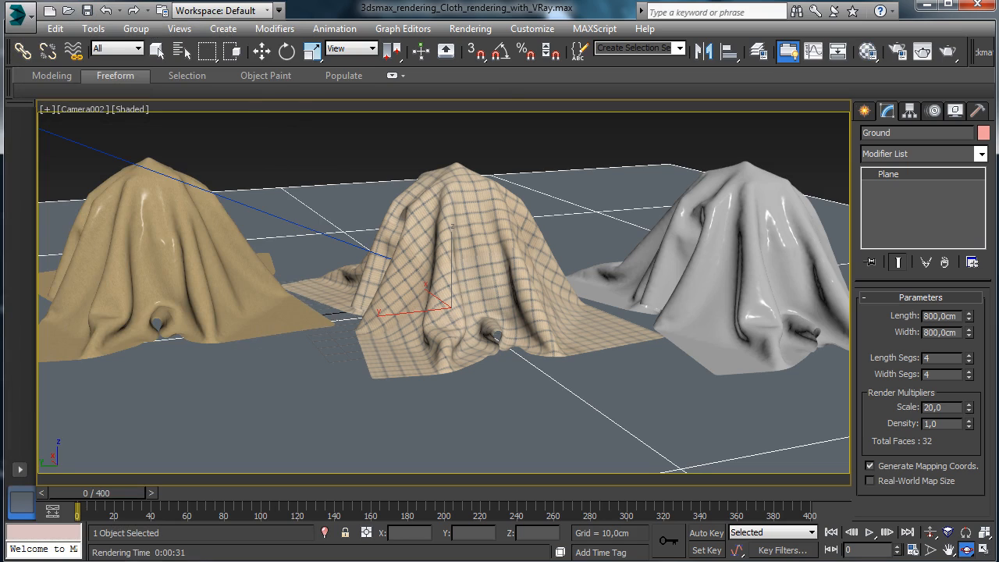
- Open Render Setup and set the sampling subdivs of the dome light VRayLight001 to 32
key(F10)
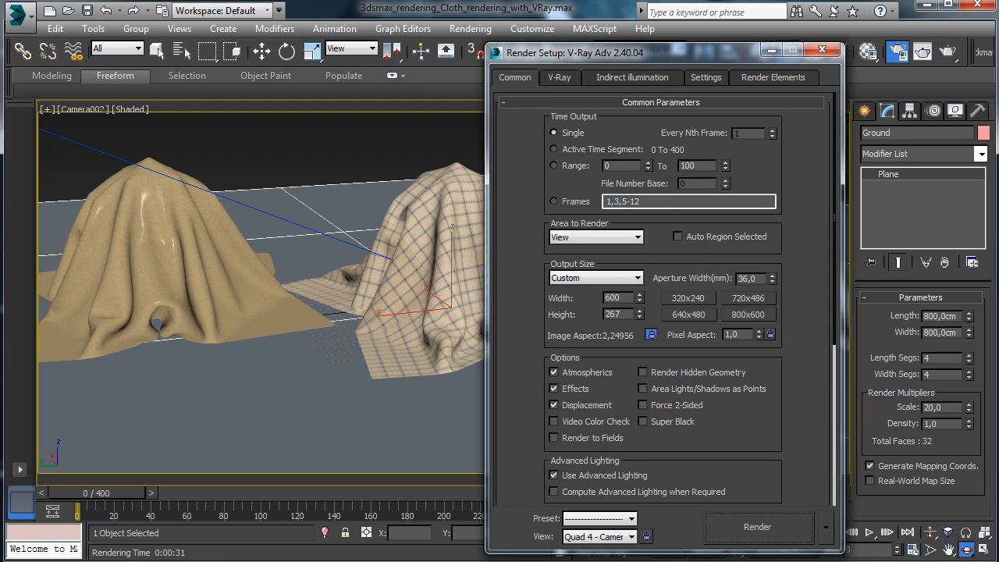
drag(586, 52, 207, 58)
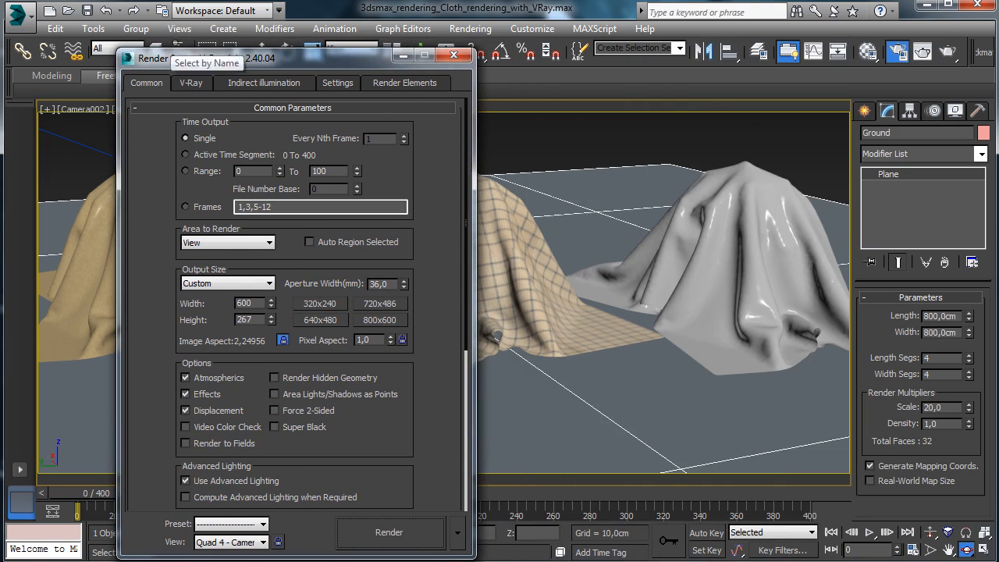
click(178, 47)
click(146, 278)
double_click(146, 279)
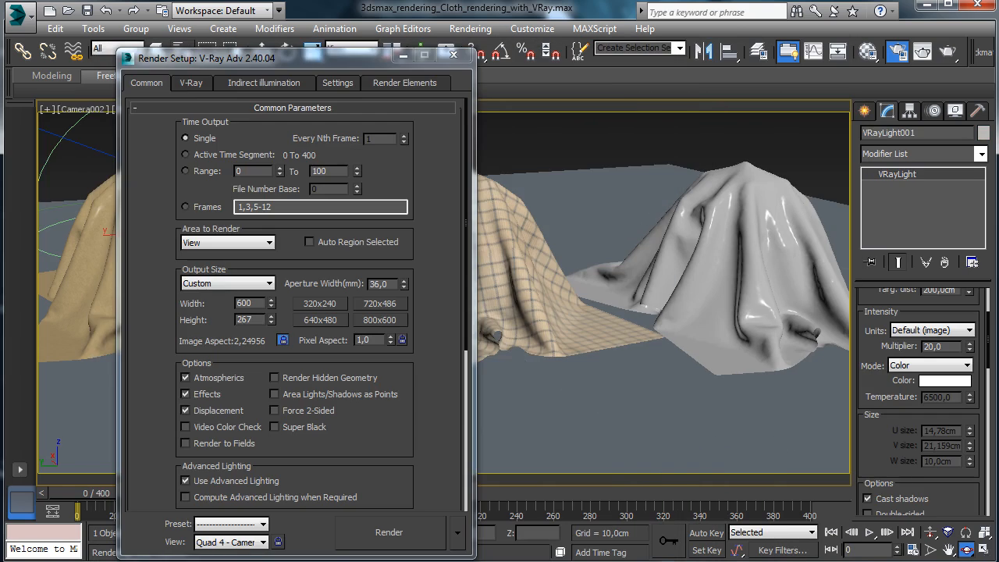
scroll(917, 351, down, 5)
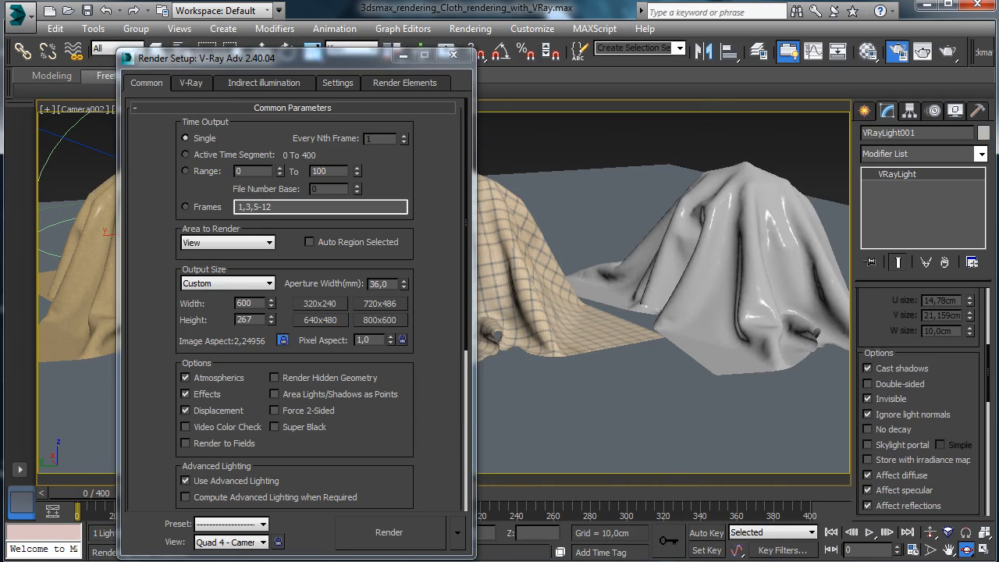
scroll(917, 390, down, 8)
scroll(918, 390, up, 2)
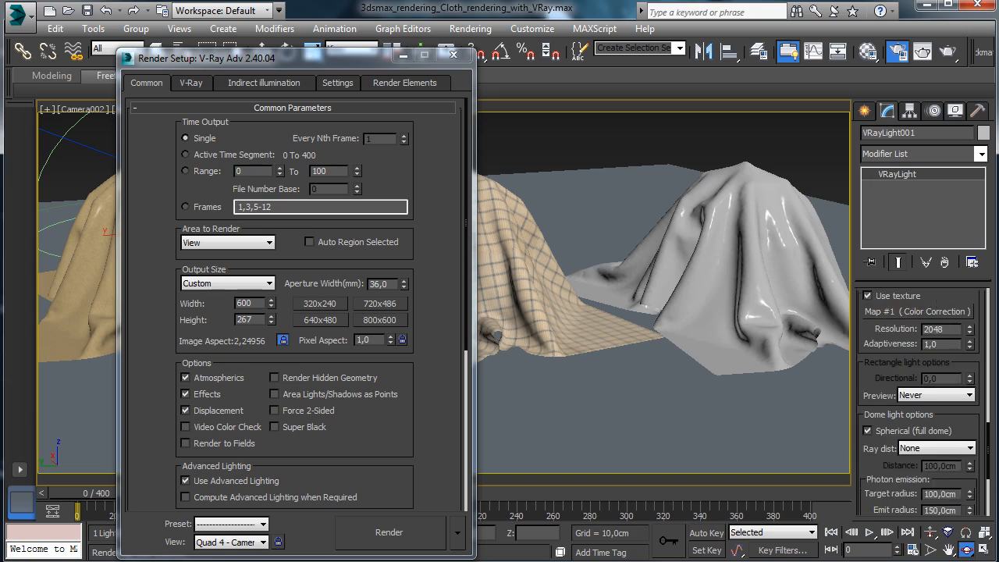
scroll(917, 391, down, 1)
scroll(917, 390, up, 6)
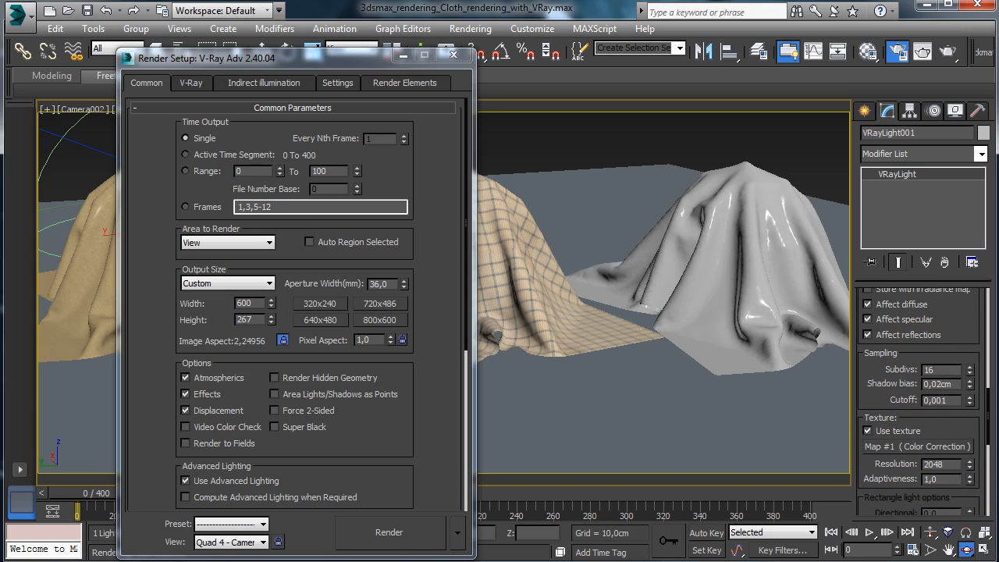
double_click(940, 370)
text(32)
key(Return)
- Set the DMC Sampler's min samples to 16 and its global subdivs multiplier to 2
click(336, 82)
double_click(415, 126)
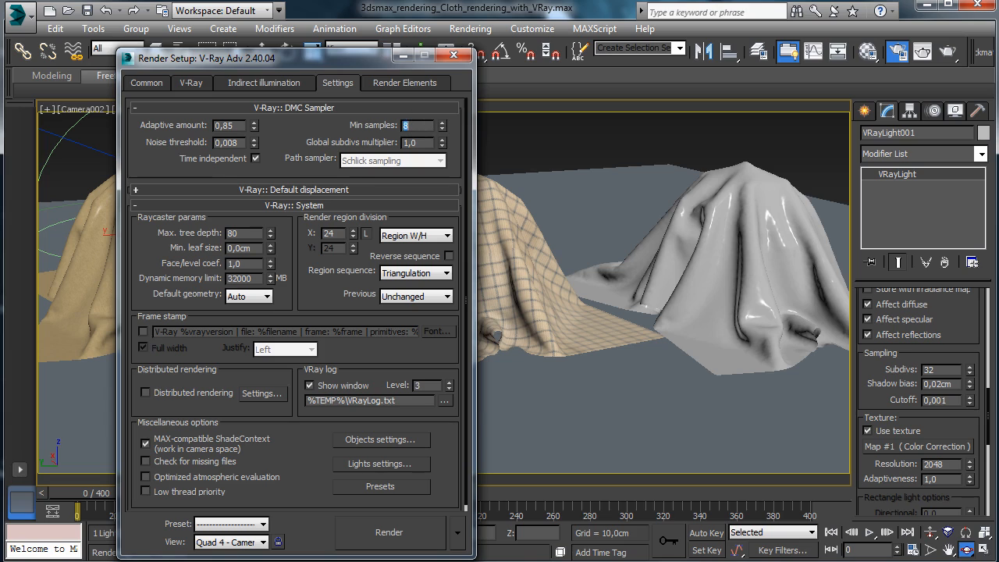
text(16)
key(Tab)
text(2)
key(Return)
- Collapse the Frame buffer settings and raise the max subdivs of the Adaptive DMC image sampler
click(192, 83)
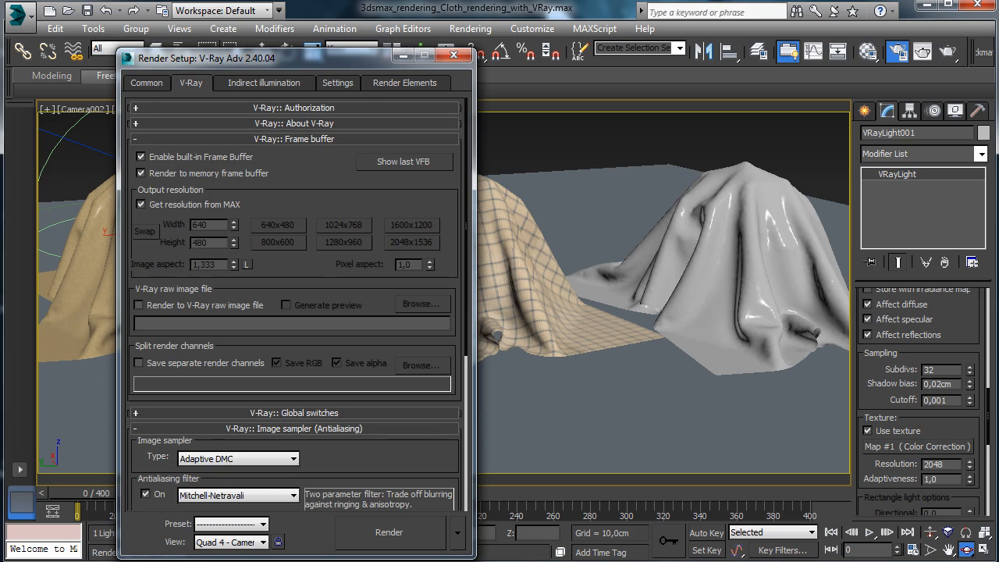
click(294, 139)
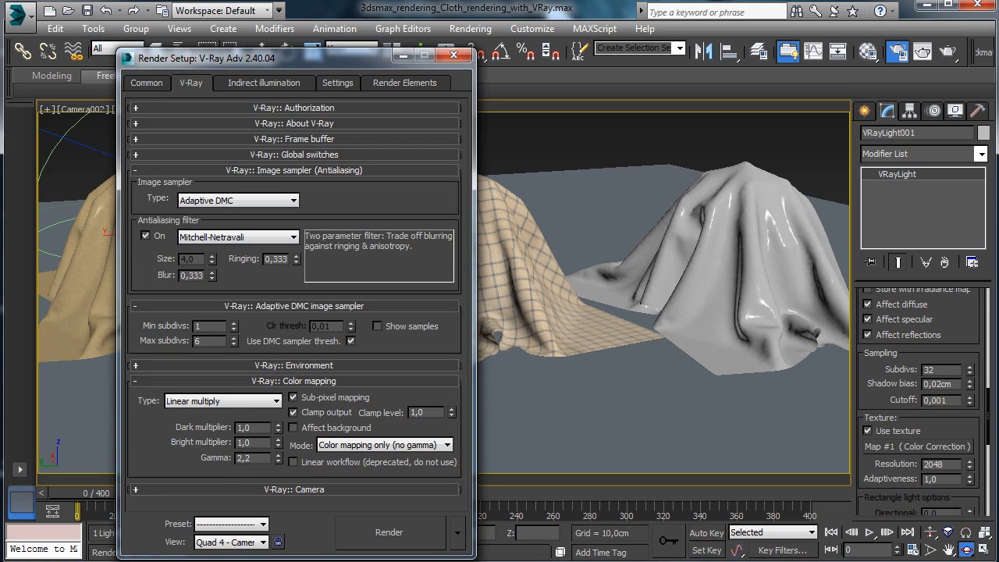
click(233, 337)
click(233, 338)
click(233, 337)
- Switch the irradiance map preset to Medium and set the Light cache subdivs to 1500
click(264, 83)
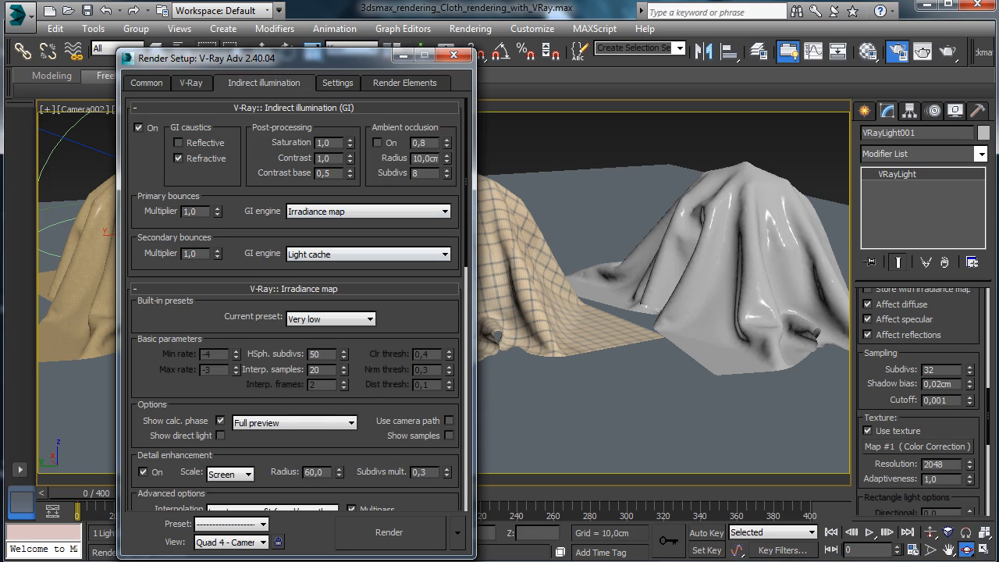
click(331, 319)
click(320, 342)
scroll(294, 304, down, 5)
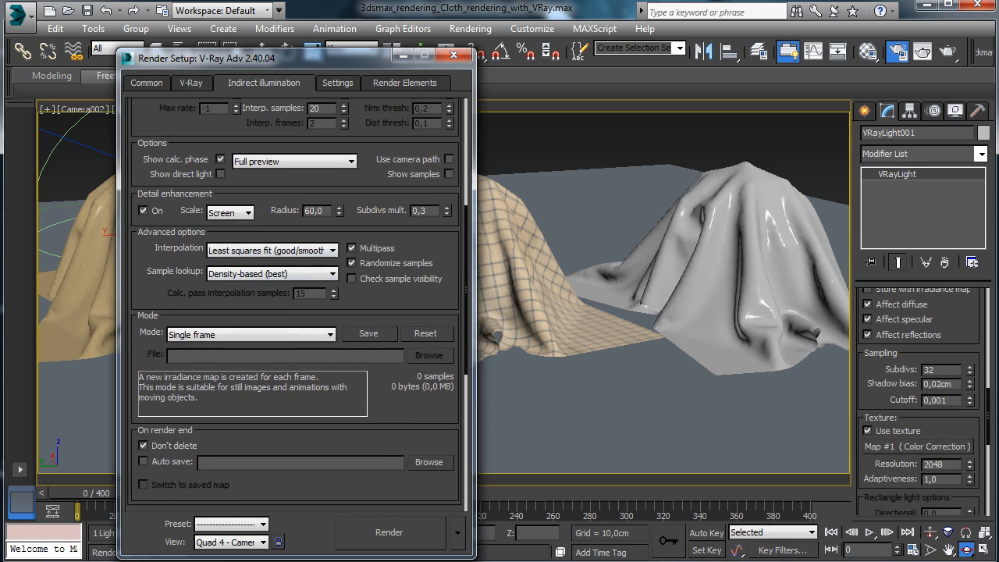
scroll(295, 305, down, 5)
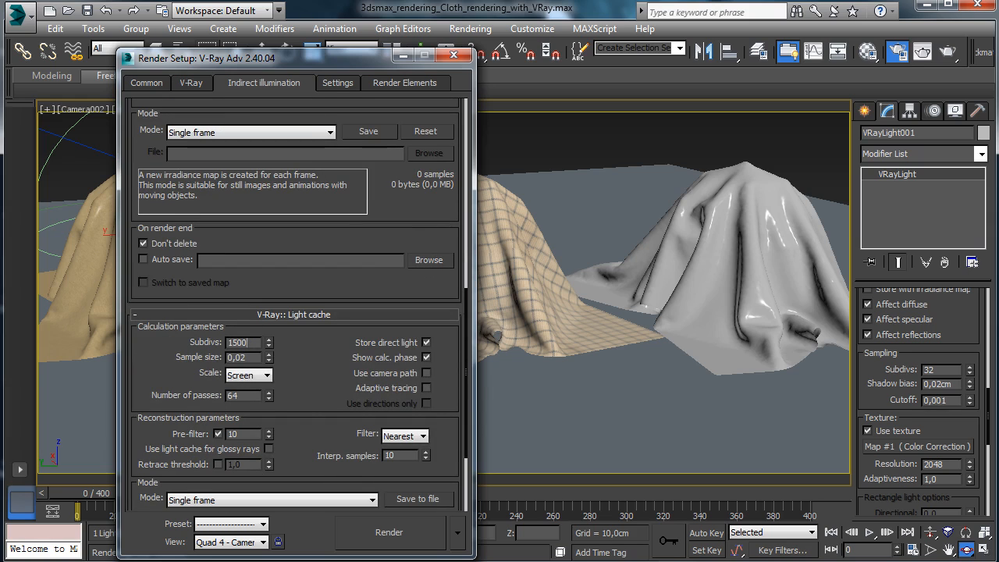
- Save the scene with the new render settings and minimize the Render Setup window
scroll(294, 305, up, 8)
scroll(294, 304, up, 3)
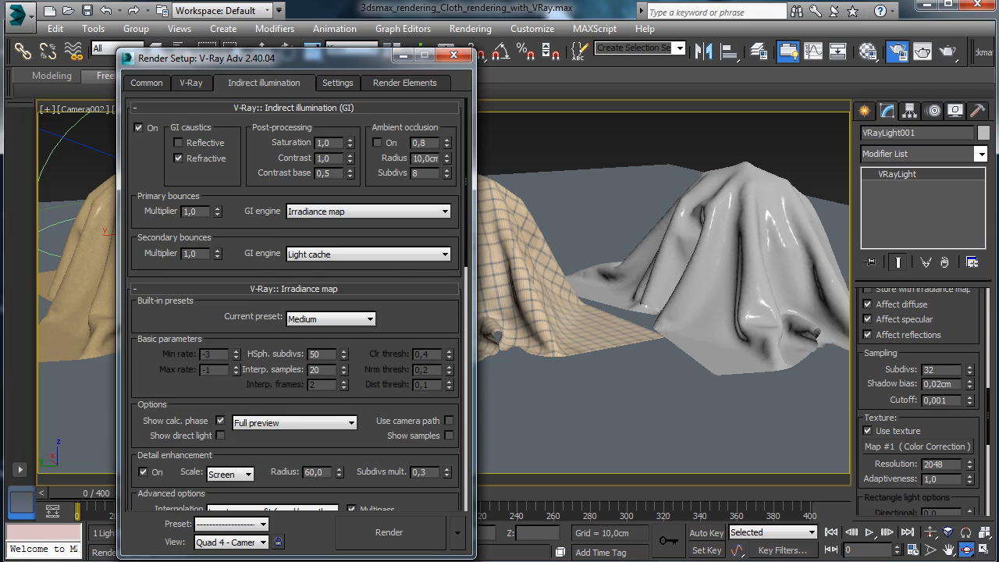
click(87, 10)
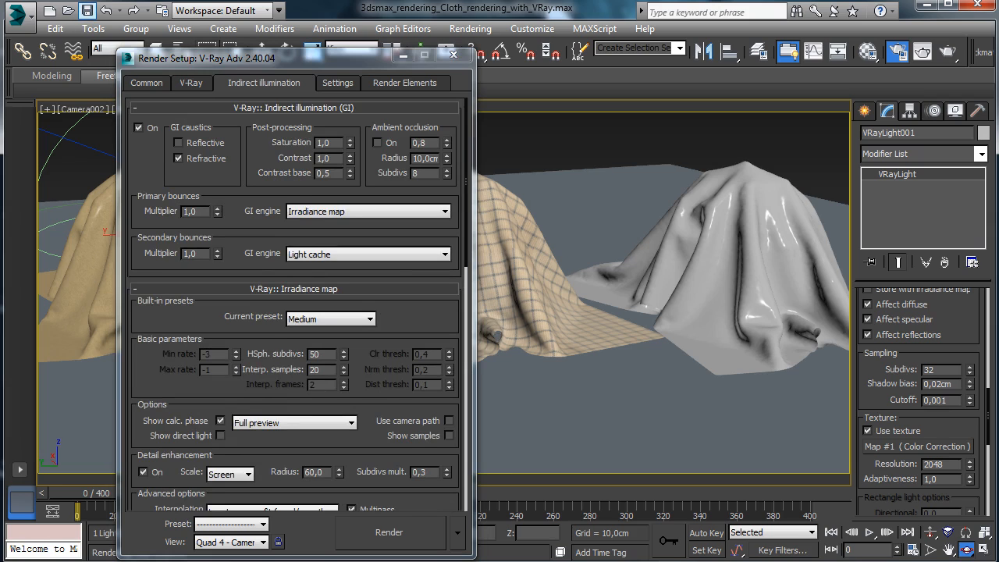
click(403, 55)
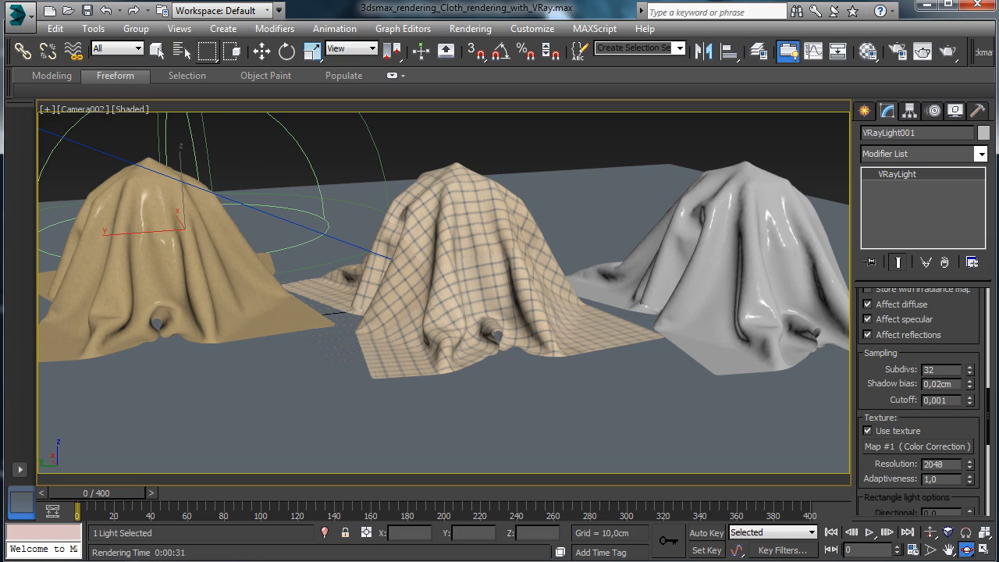